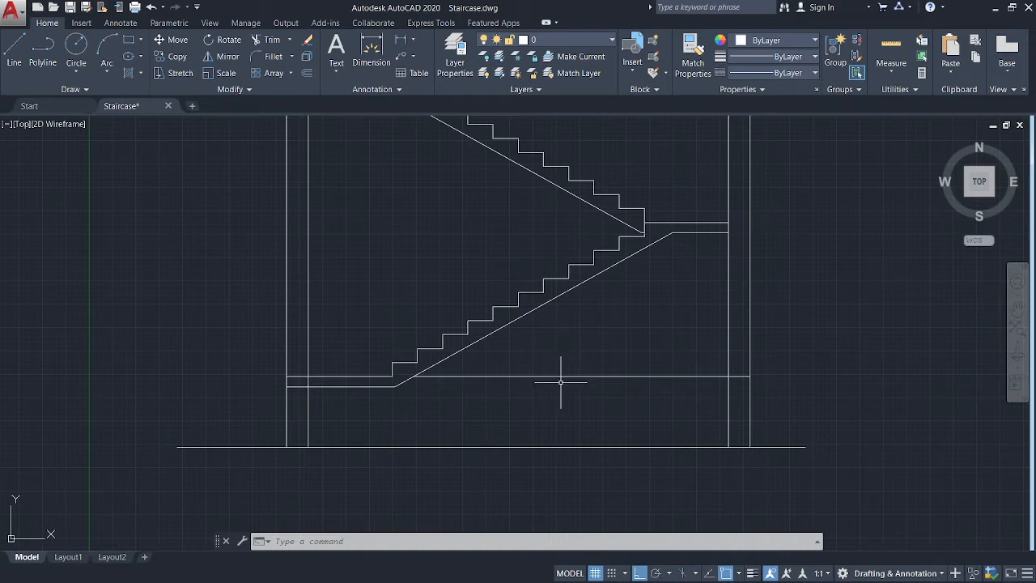
Switch to the web browser, show the Revit Architecture course video page and close the "staircase bent up bar" image search.
key(super)
click(449, 570)
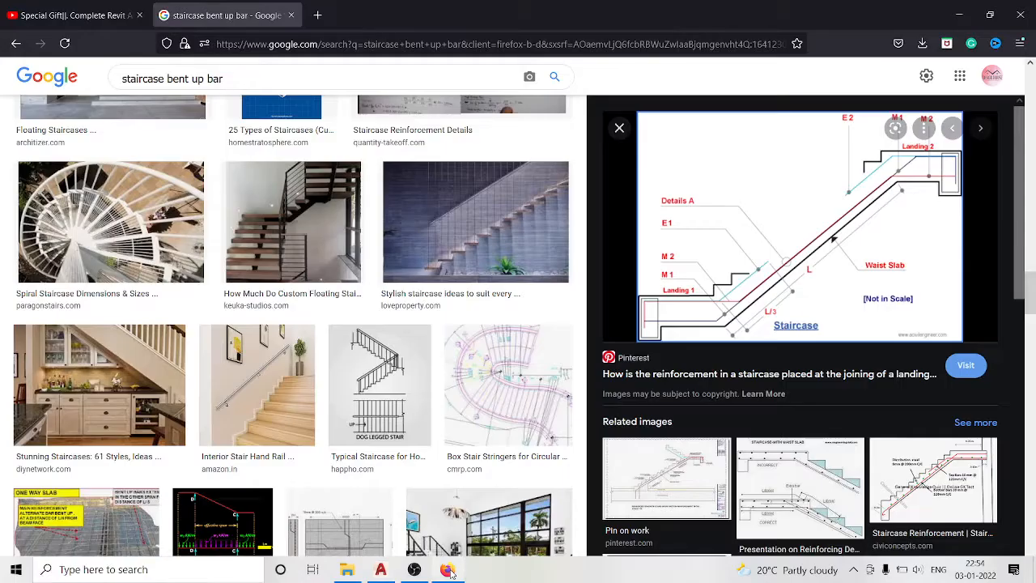
click(102, 15)
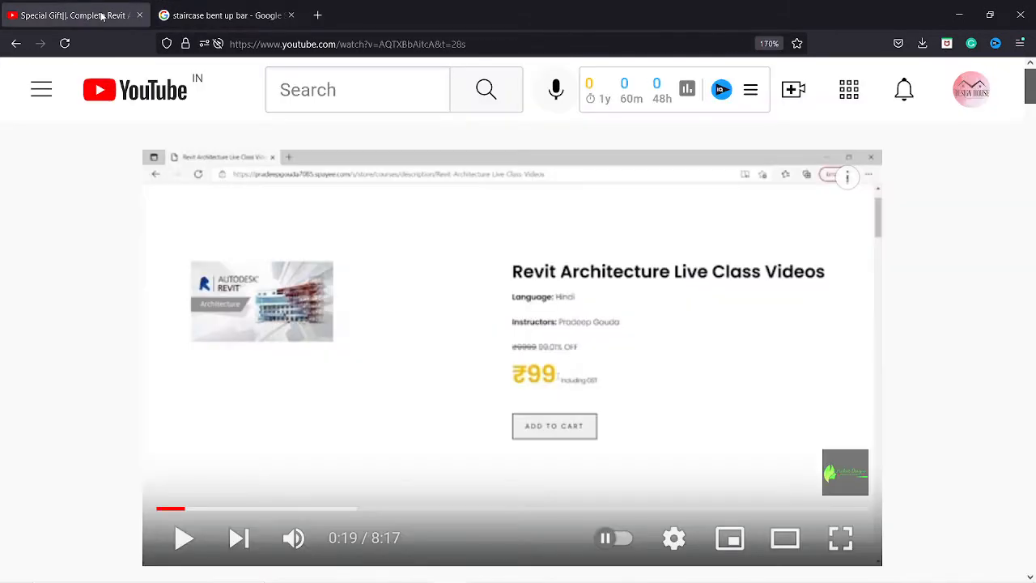
click(290, 17)
key(super)
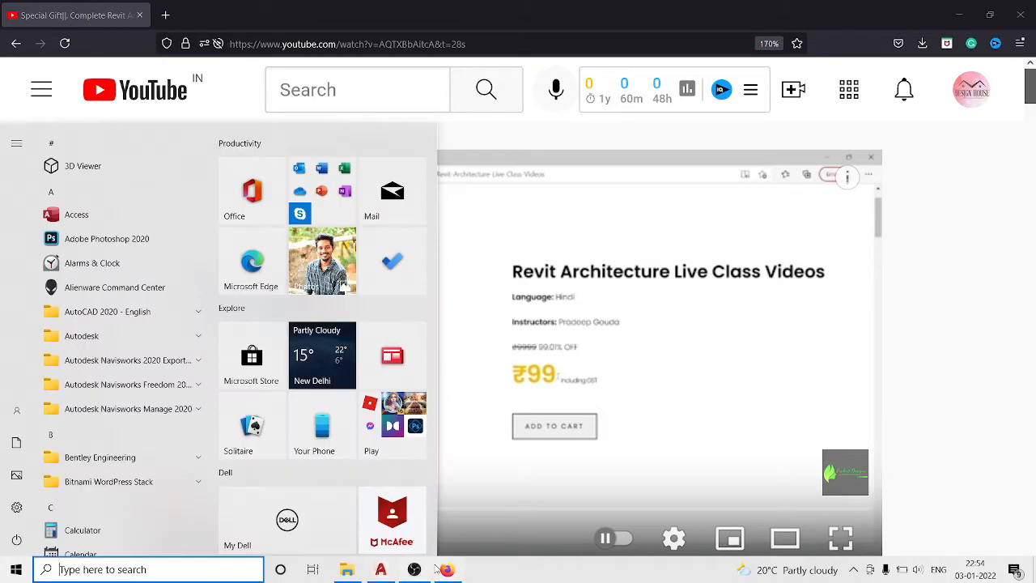
click(457, 571)
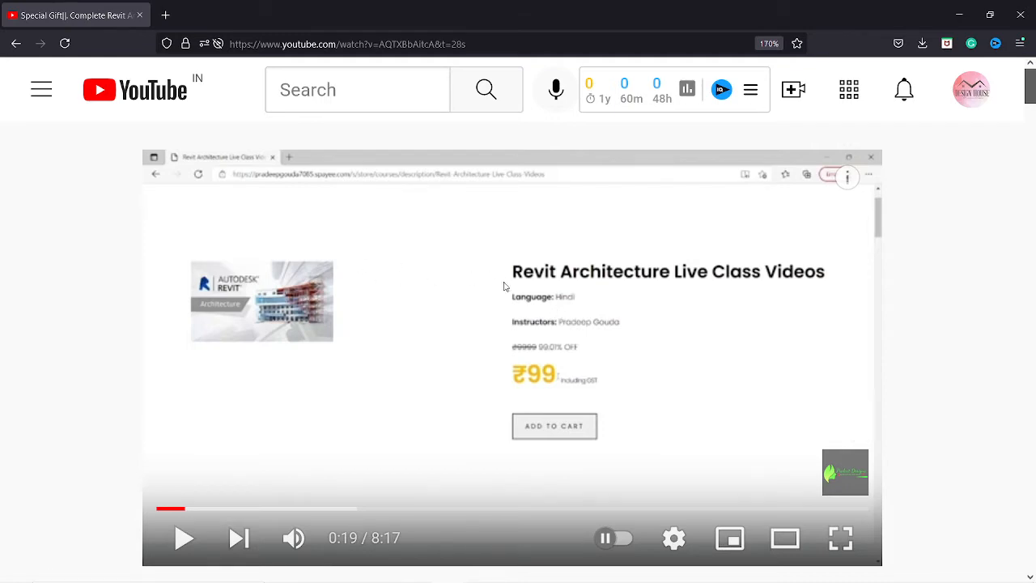
Examine the Revit Architecture course video page and read its description down to the access link and price.
scroll(504, 286, down, 5)
scroll(518, 301, up, 5)
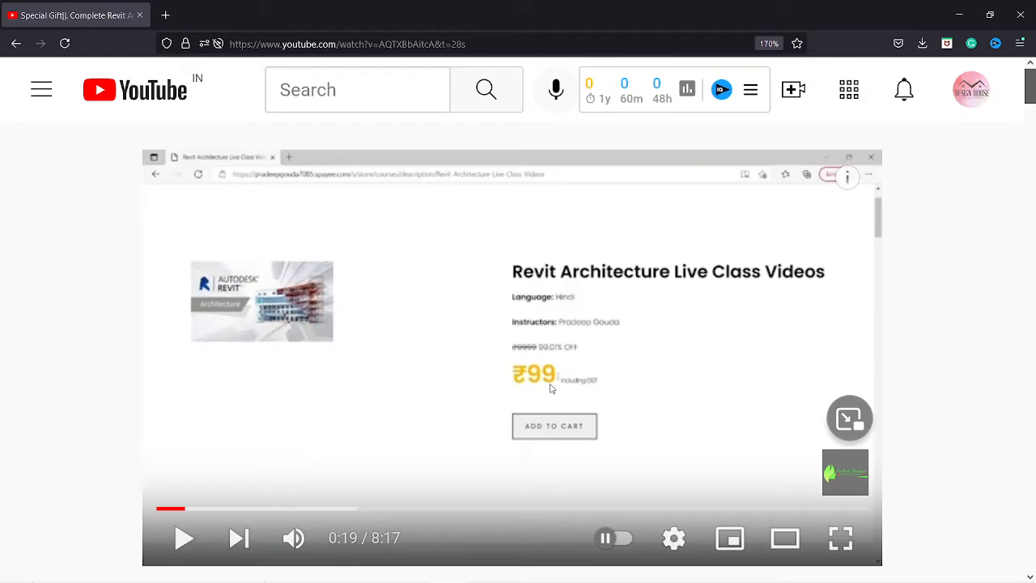
scroll(550, 389, down, 3)
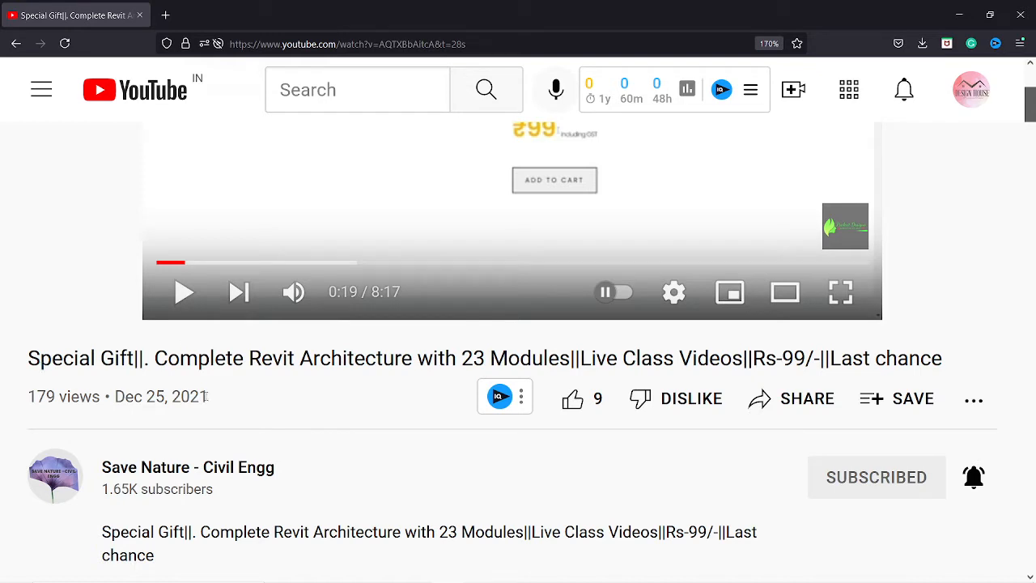
scroll(377, 425, up, 3)
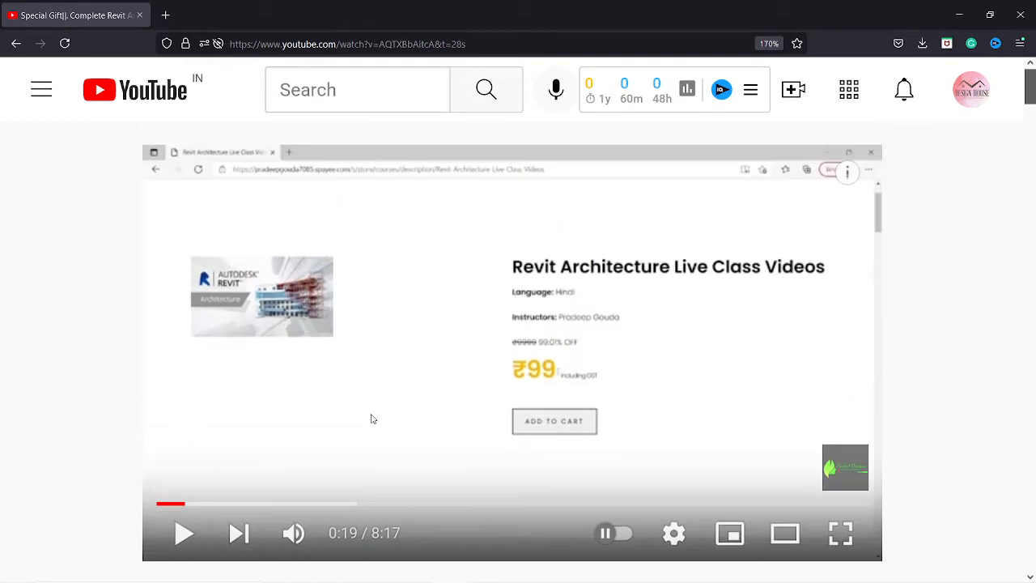
scroll(603, 390, down, 5)
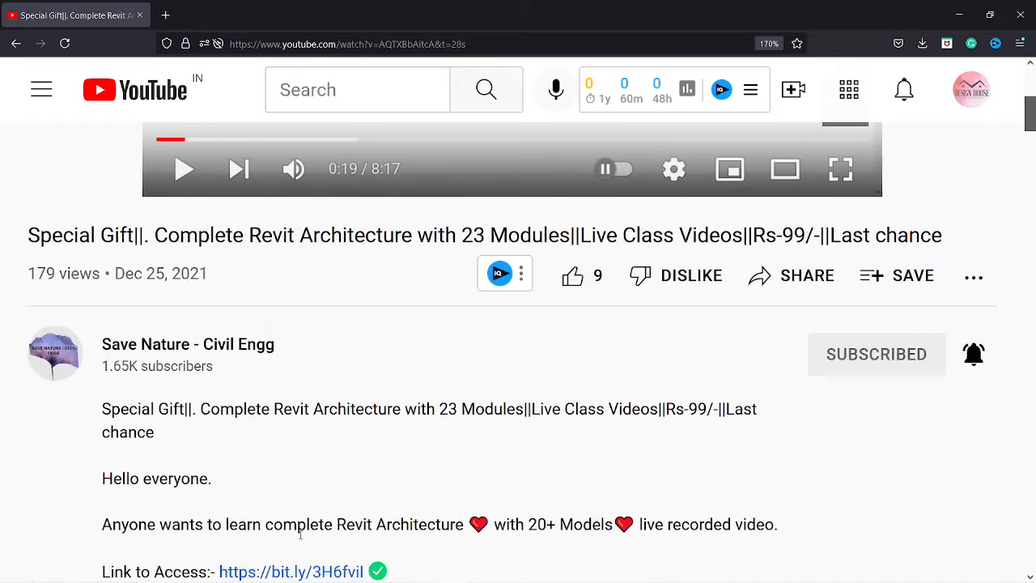
scroll(299, 534, down, 3)
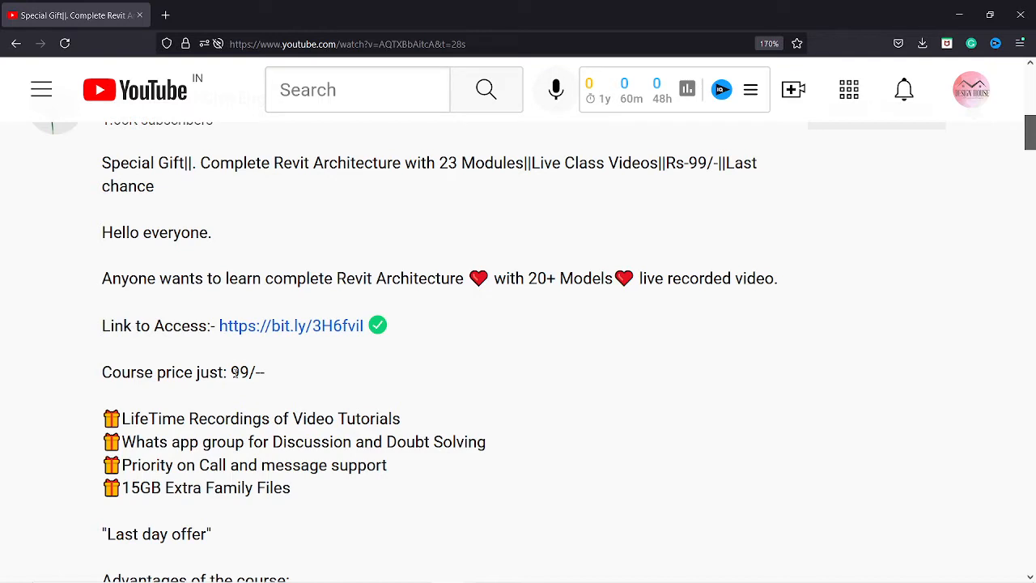
Open the course access link from the video description and look through the course page's description and class list.
click(323, 332)
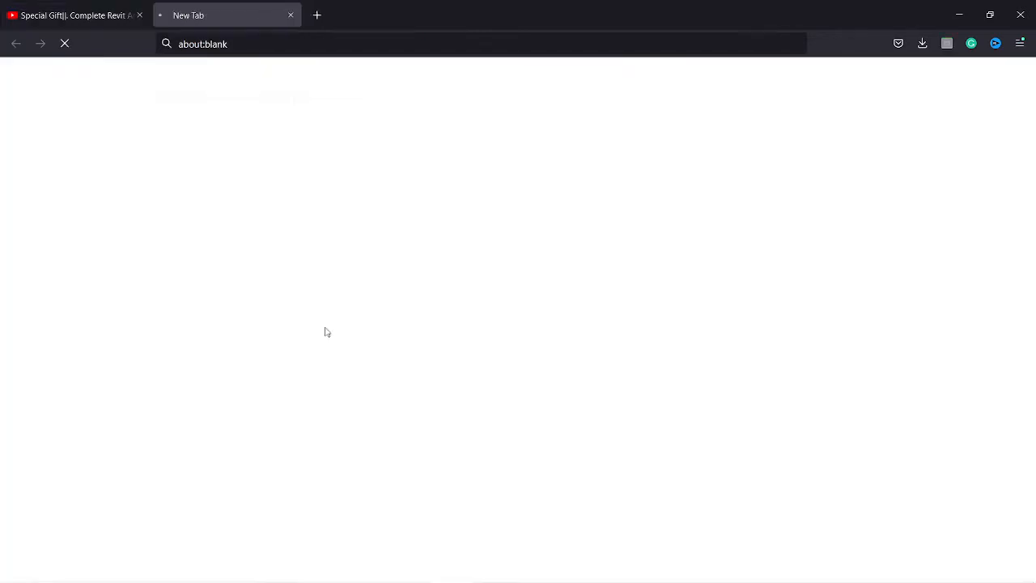
click(91, 15)
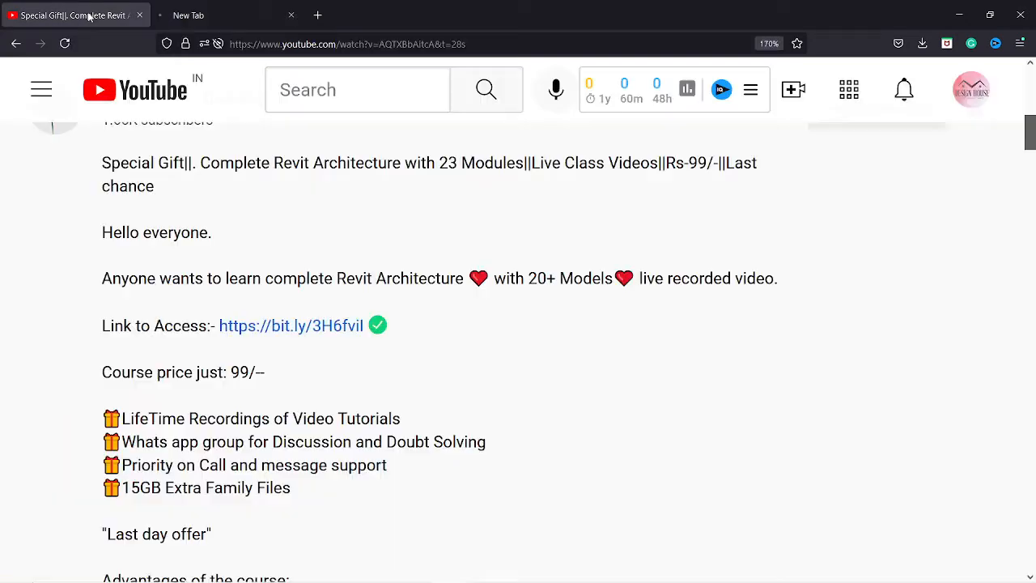
click(235, 16)
scroll(590, 327, down, 20)
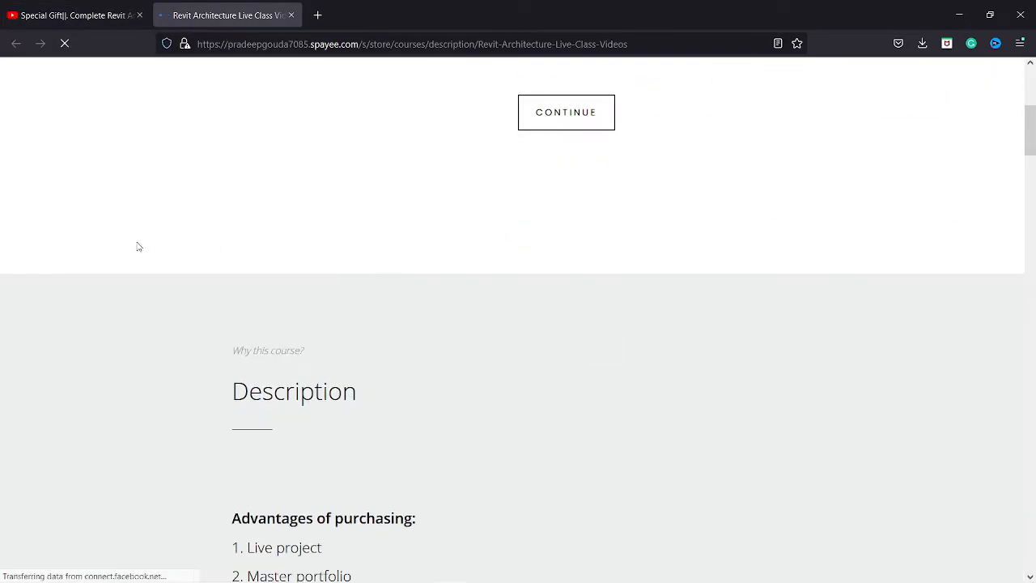
scroll(555, 303, down, 20)
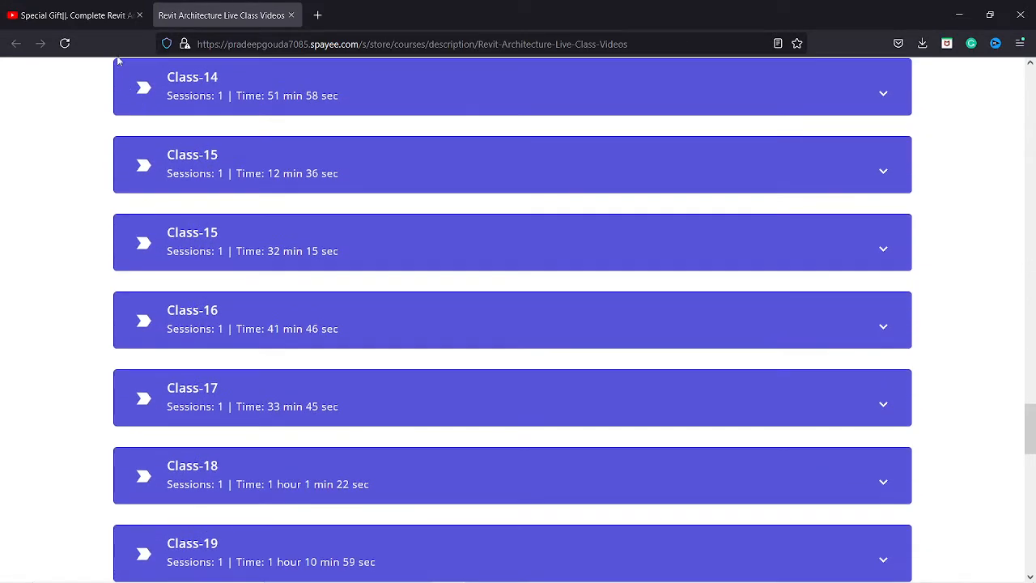
Return to the Revit course video page and review it from the description back up to the player.
click(114, 18)
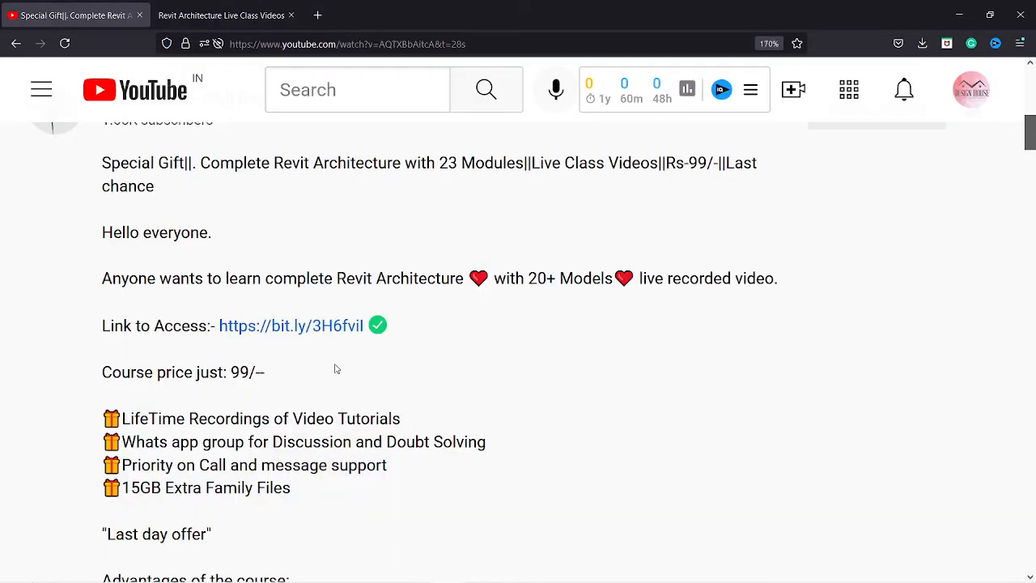
scroll(337, 368, up, 4)
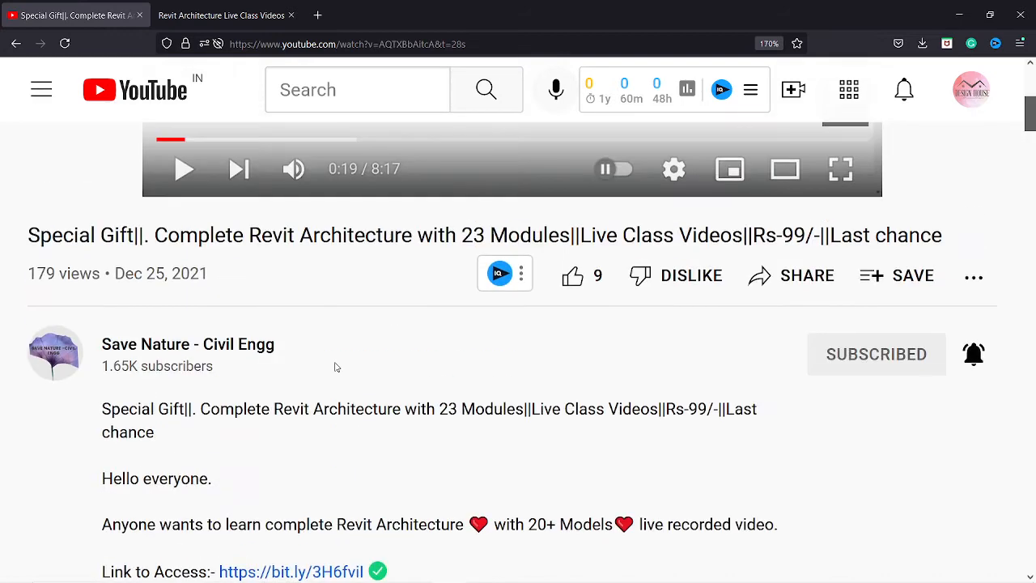
scroll(287, 412, down, 1)
scroll(263, 366, up, 2)
scroll(263, 366, up, 2)
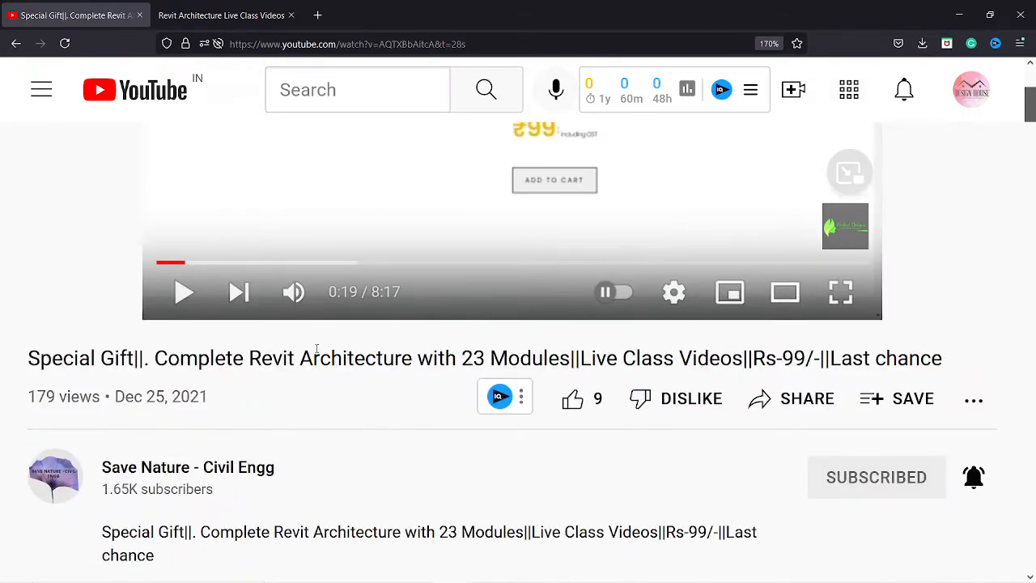
scroll(231, 356, up, 2)
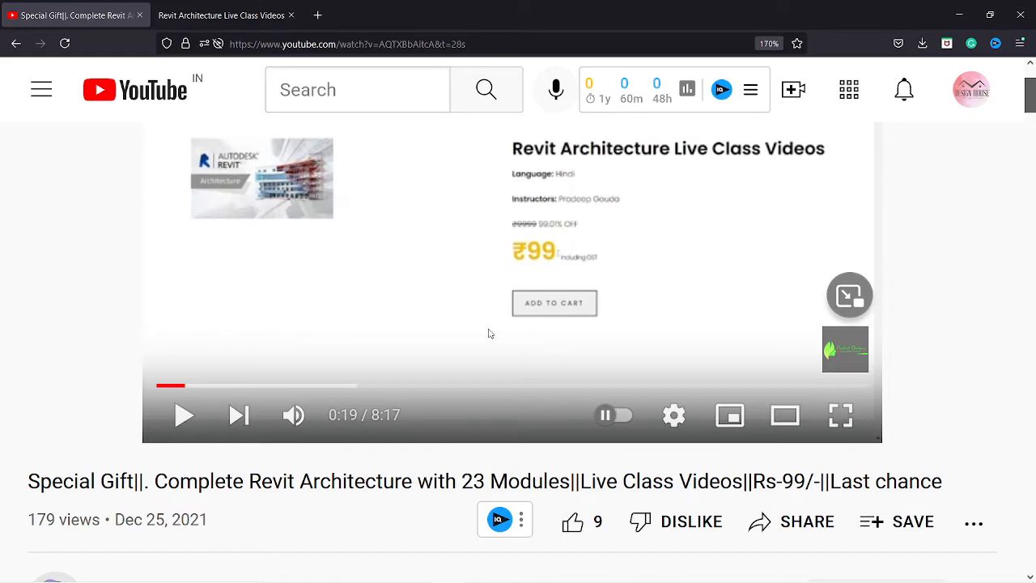
Switch to AutoCAD and examine the lower flight and landings of the staircase section.
key(super)
click(381, 569)
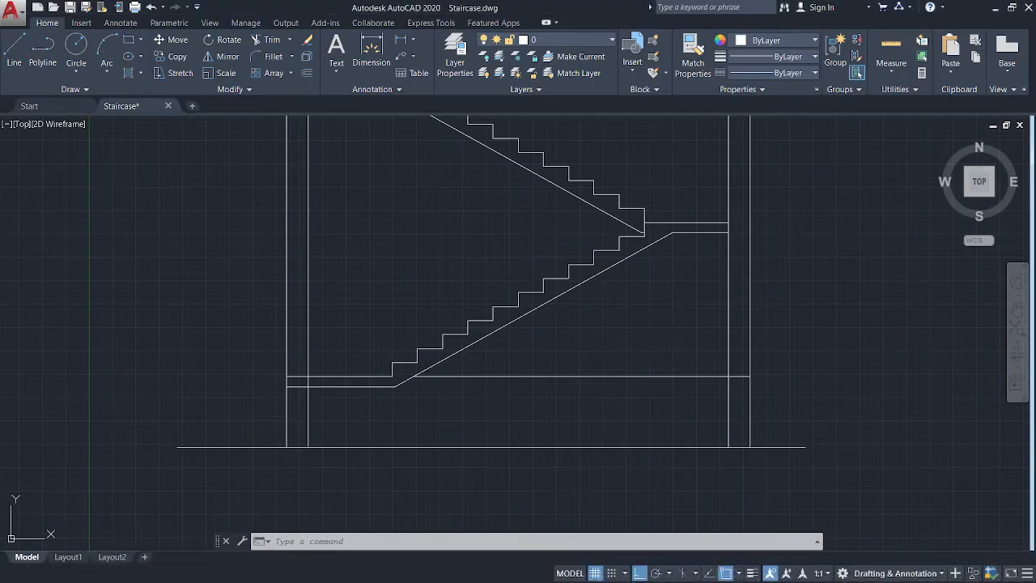
scroll(608, 349, down, 1)
scroll(607, 347, down, 2)
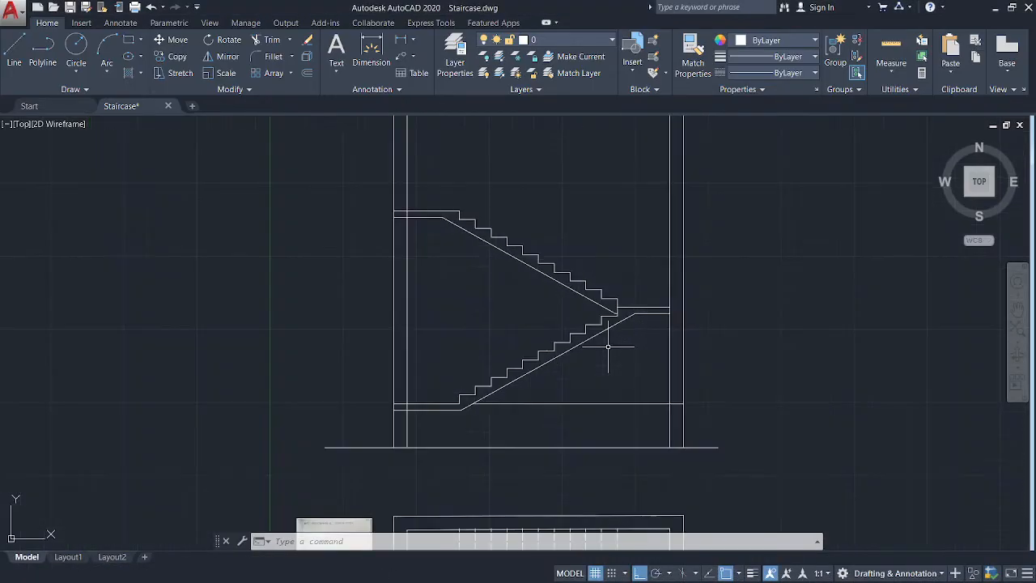
mouse_move(550, 336)
middle_down()
mouse_move(478, 357)
mouse_move(497, 297)
mouse_move(474, 331)
middle_up()
scroll(502, 328, up, 3)
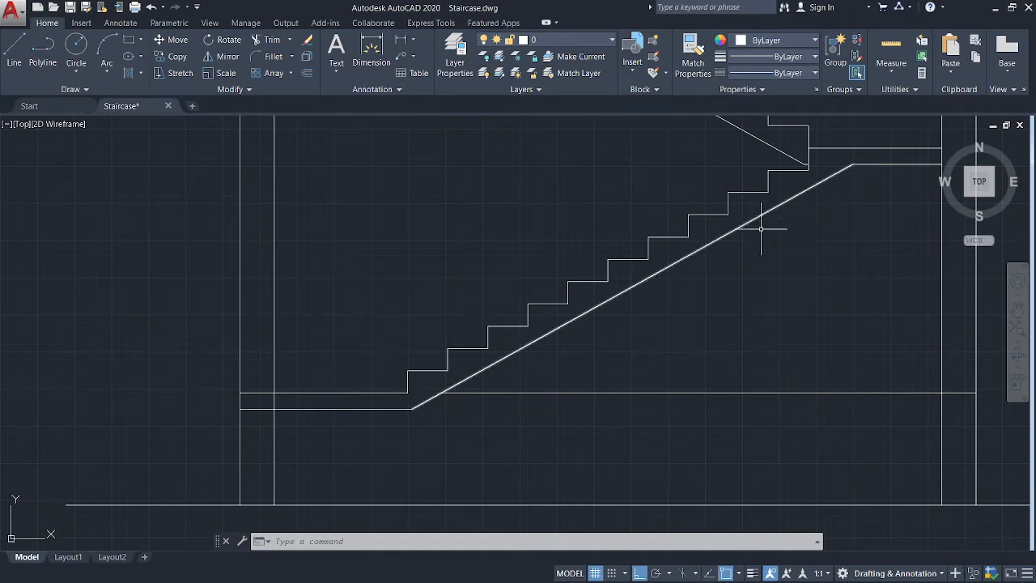
mouse_move(763, 227)
middle_down()
mouse_move(736, 254)
mouse_move(713, 251)
middle_up()
middle_drag(496, 367, 546, 342)
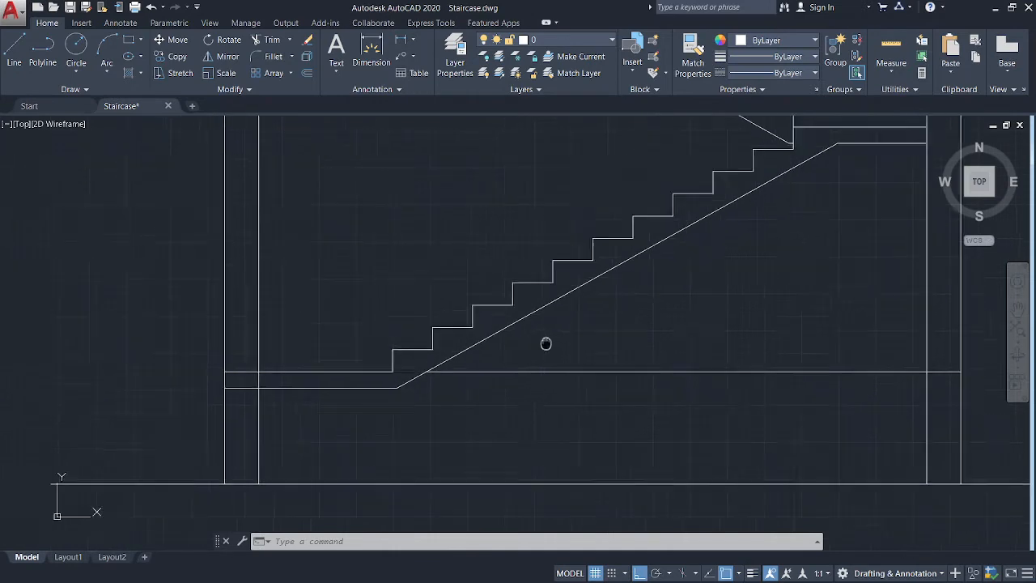
Offset the lower landing's top and bottom lines and the lower flight's sloping soffit line by 15 into the slab.
scroll(397, 354, up, 4)
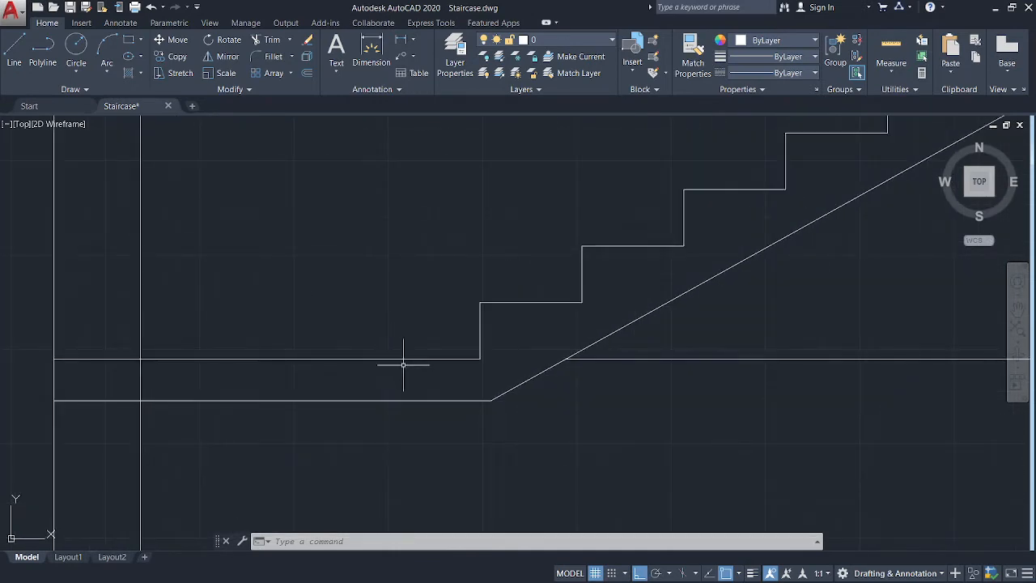
scroll(358, 370, up, 2)
scroll(359, 372, down, 2)
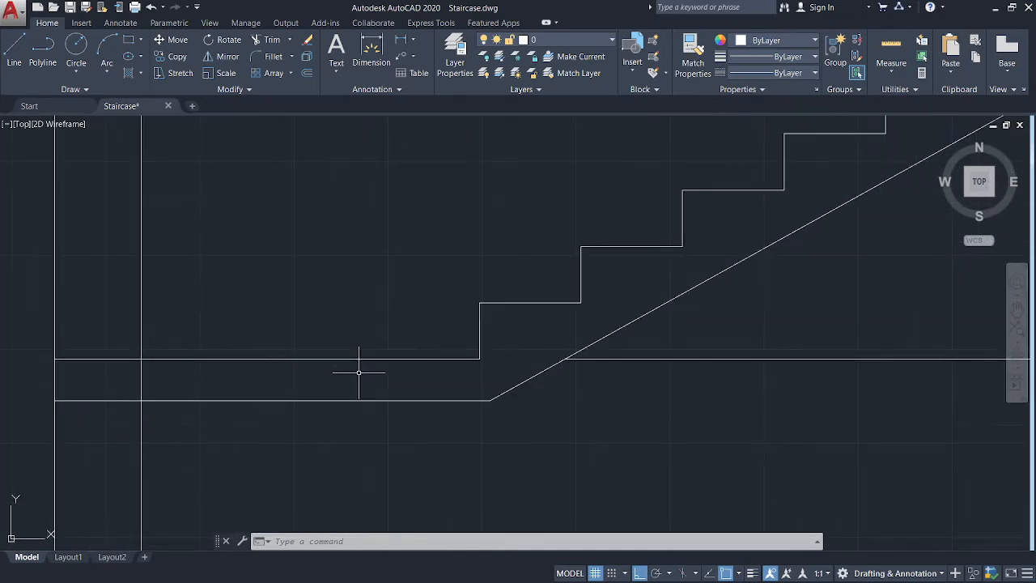
middle_drag(358, 371, 384, 366)
text(o)
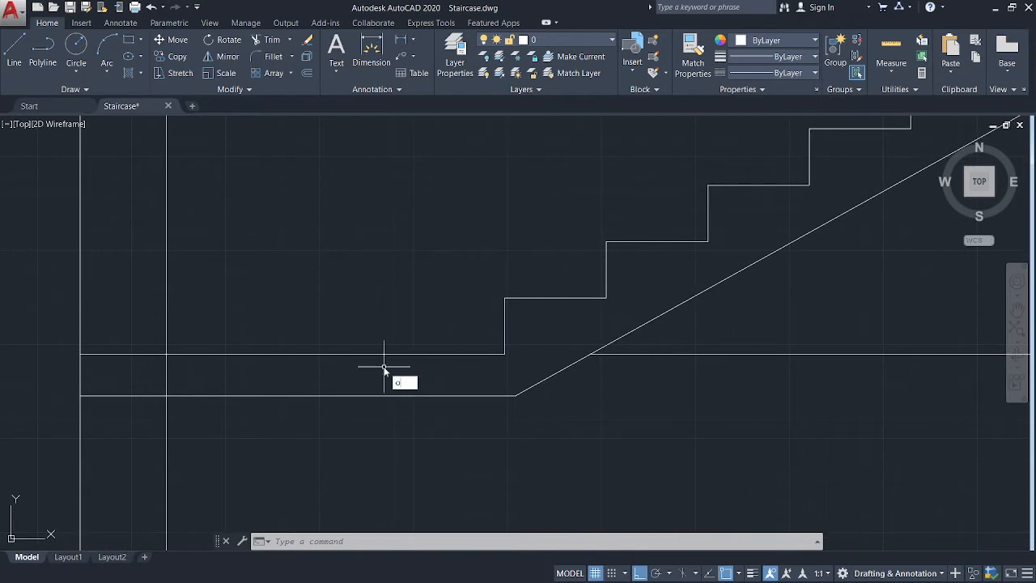
key(Return)
text(1)
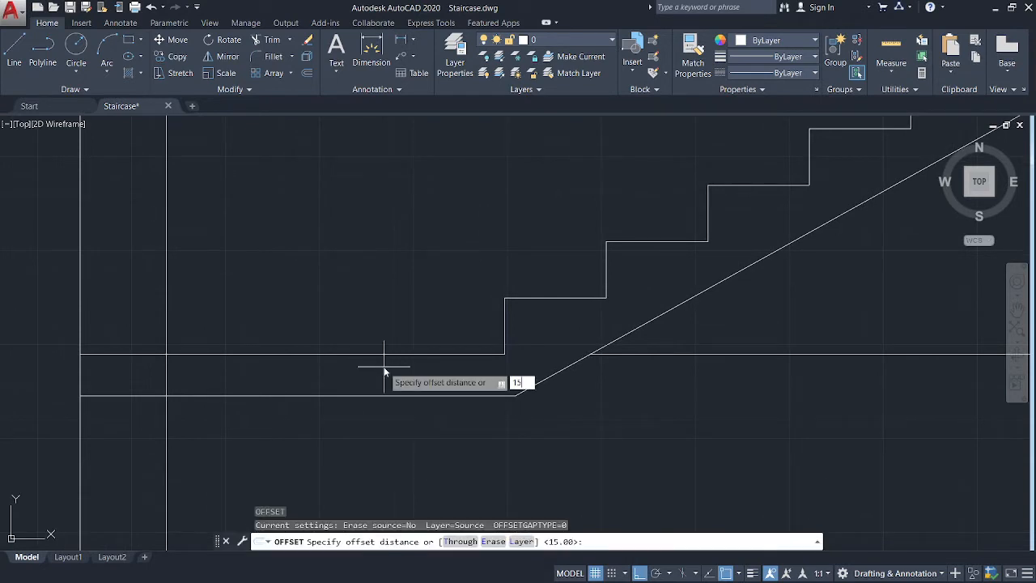
text(5)
key(Return)
click(316, 353)
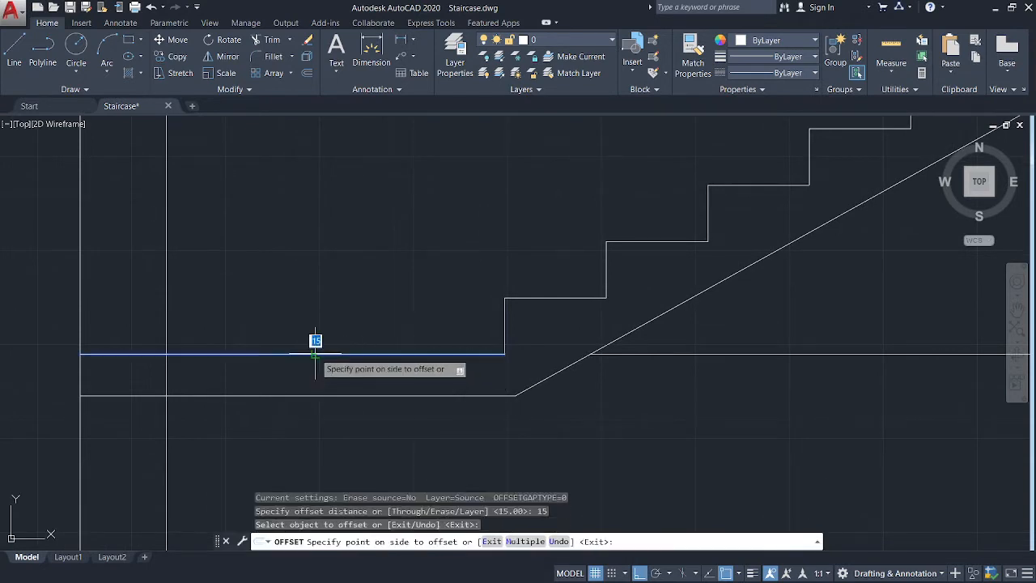
click(323, 380)
click(328, 396)
click(326, 378)
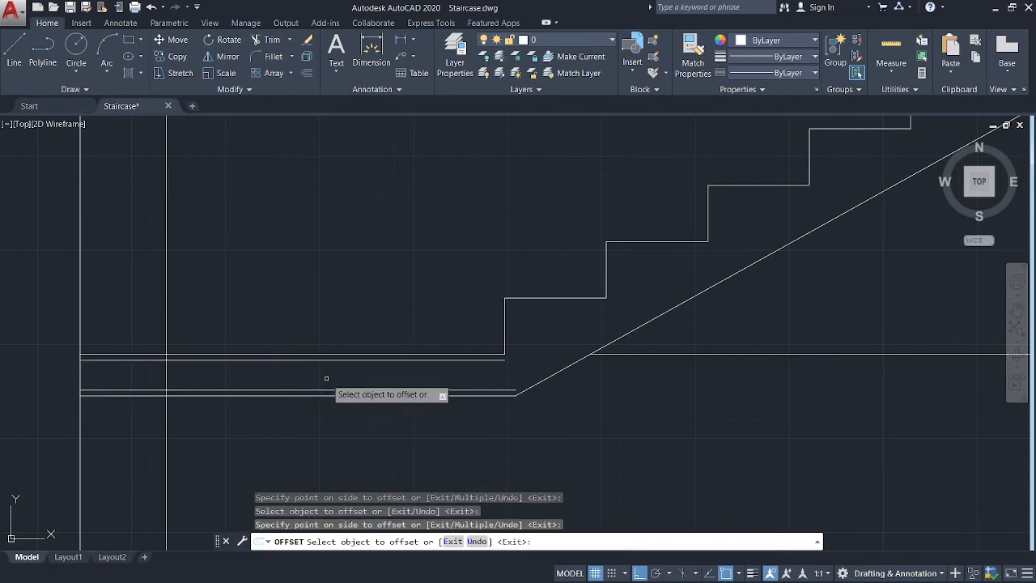
click(613, 340)
click(597, 321)
Offset the bottom and top lines of the landing above the lower flight by 15 into the slab.
scroll(827, 309, down, 4)
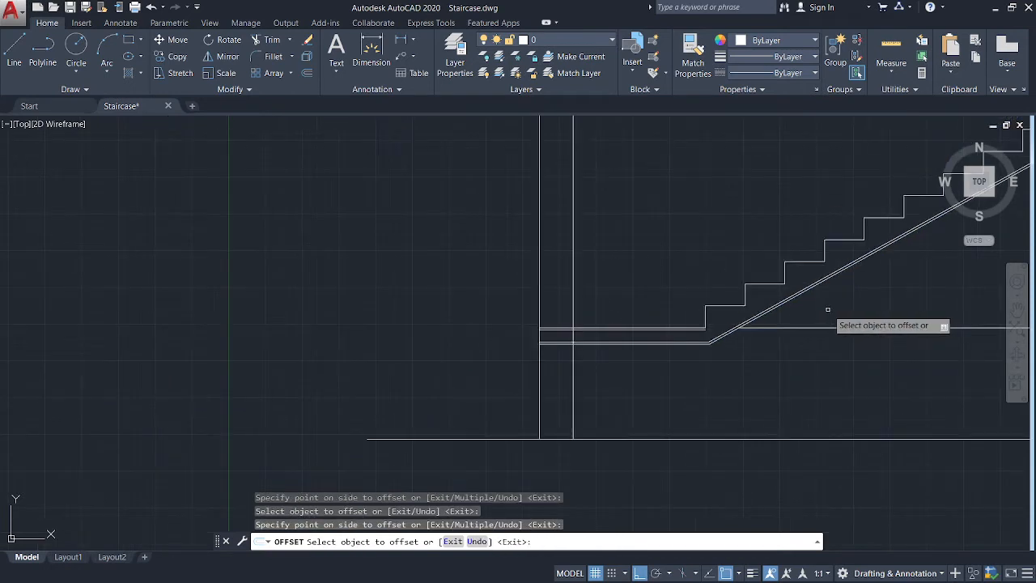
scroll(828, 310, up, 2)
middle_drag(827, 309, 253, 448)
scroll(646, 205, down, 4)
middle_drag(652, 208, 602, 289)
scroll(642, 252, up, 6)
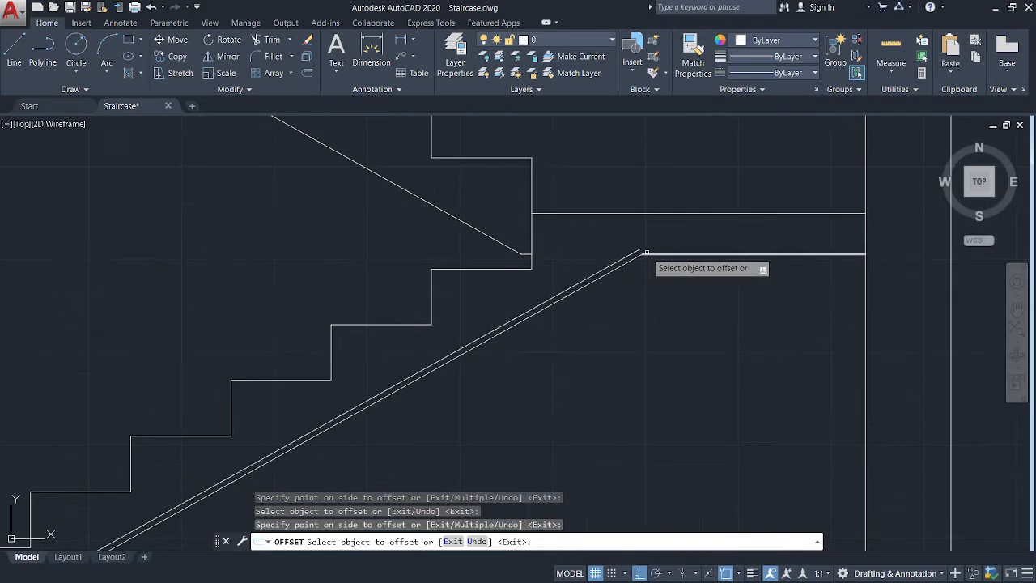
scroll(646, 252, up, 2)
click(693, 267)
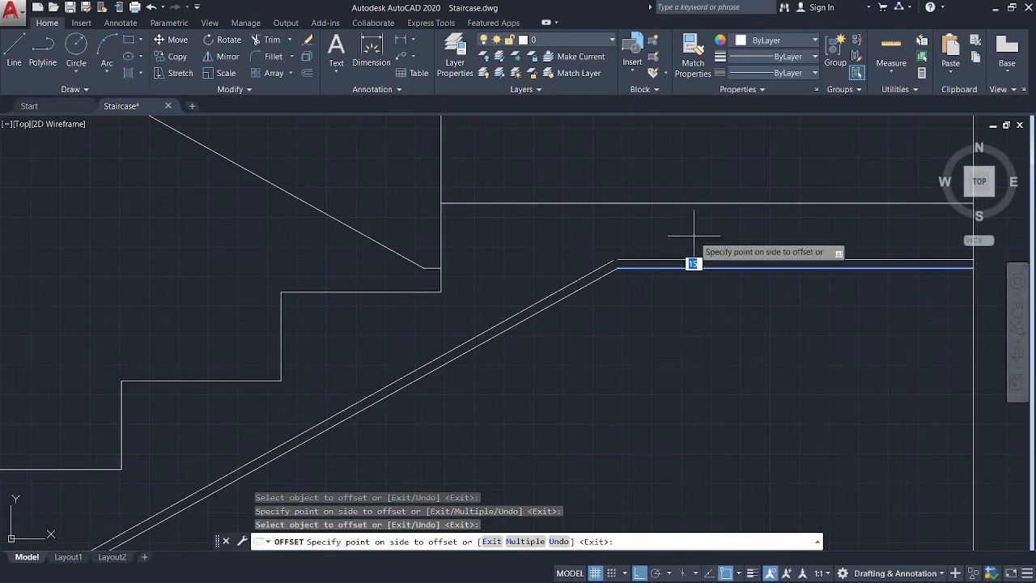
click(694, 236)
click(627, 204)
click(625, 247)
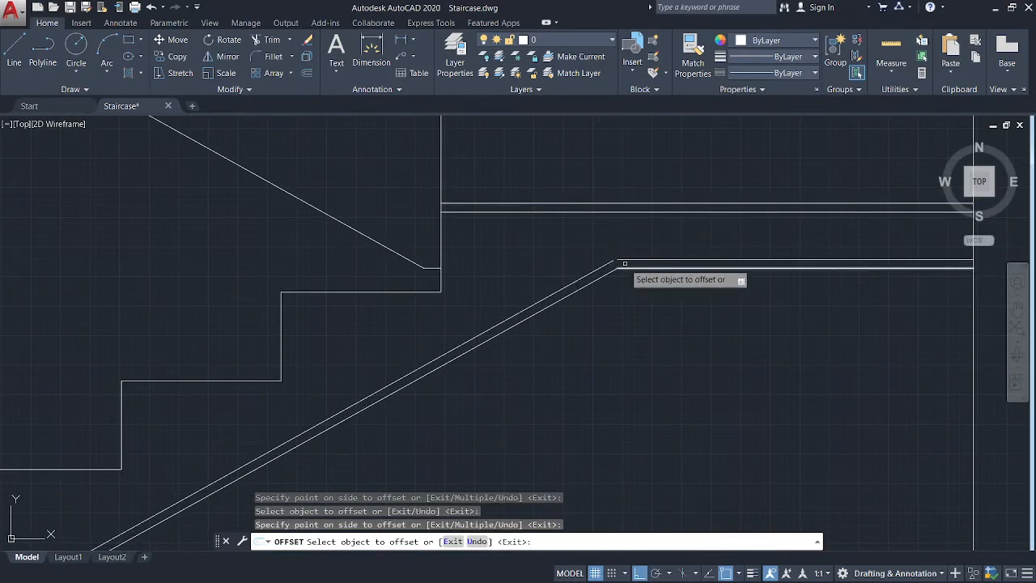
Draw a sloping line along the lower flight's inner step corners, from the topmost tread's inner corner down to the lowest tread's inner corner.
click(14, 52)
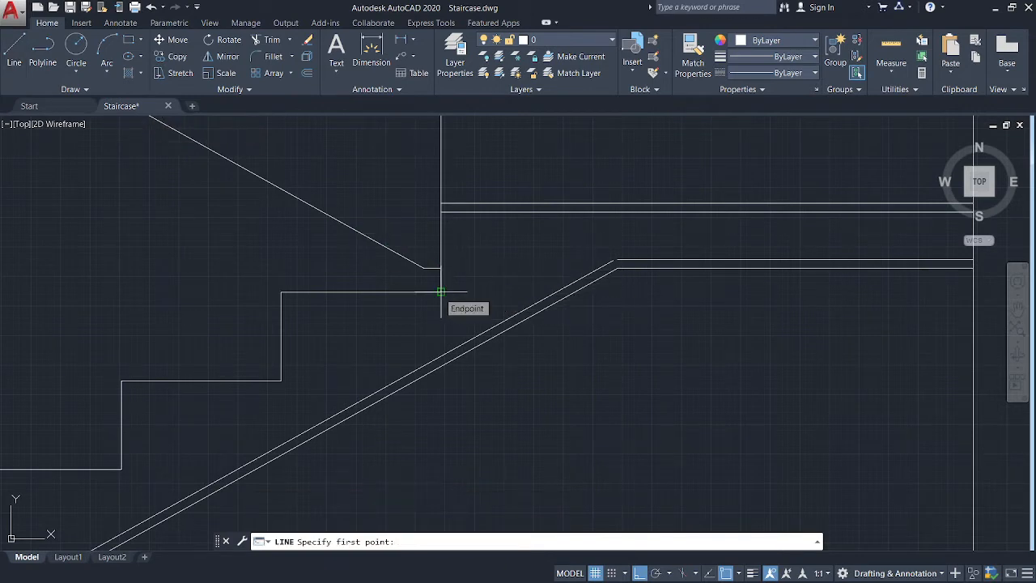
click(440, 292)
scroll(357, 332, down, 4)
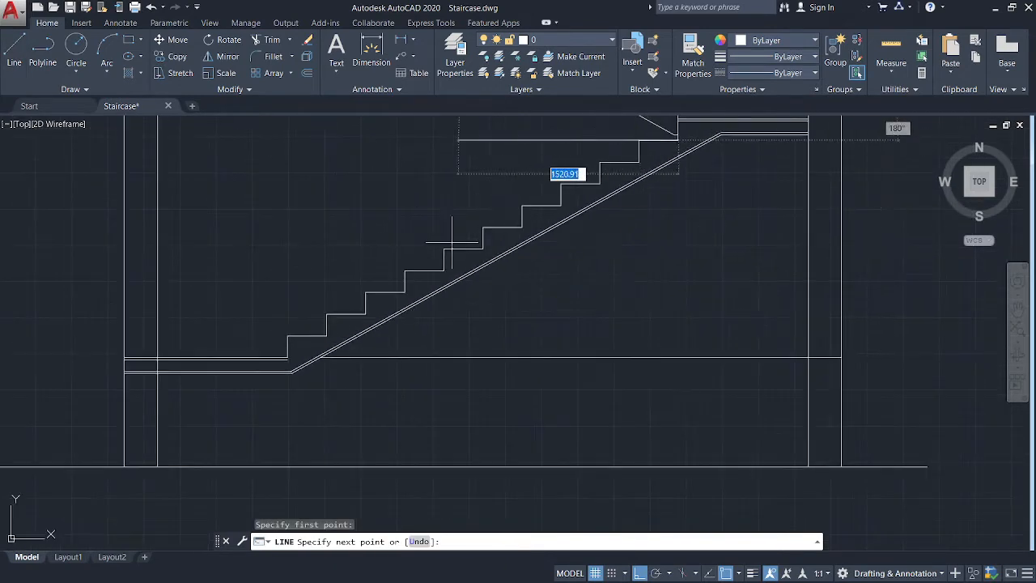
scroll(387, 282, up, 2)
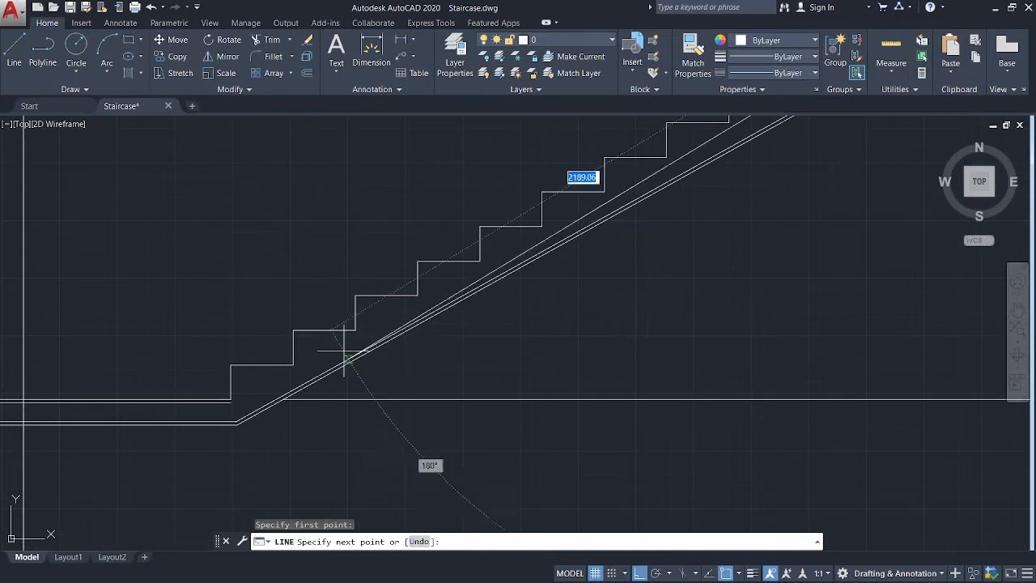
click(293, 365)
key(Escape)
key(Escape)
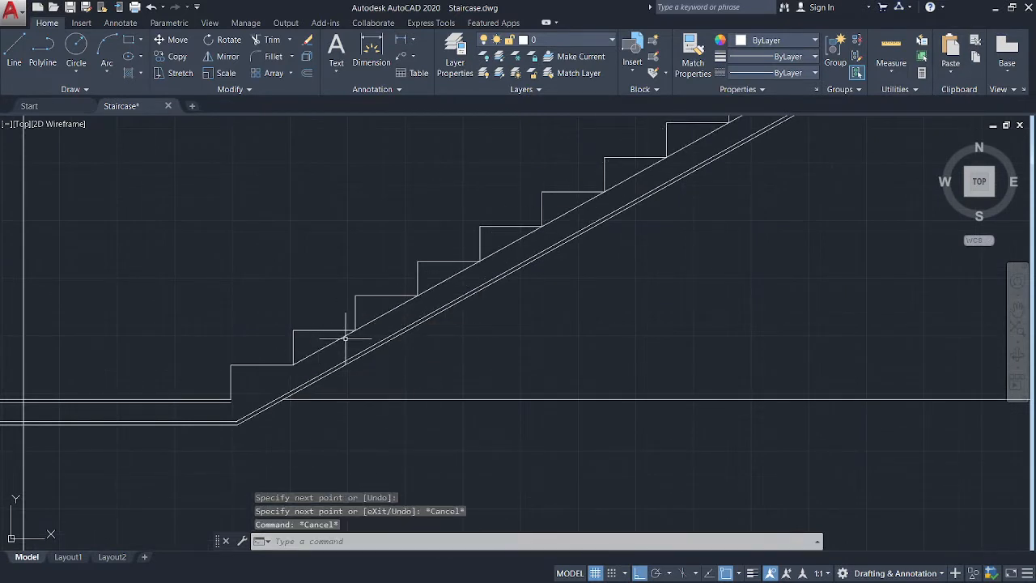
Offset the sloping line through the lower flight's inner step corners by 15 into the waist slab.
text(o)
key(Return)
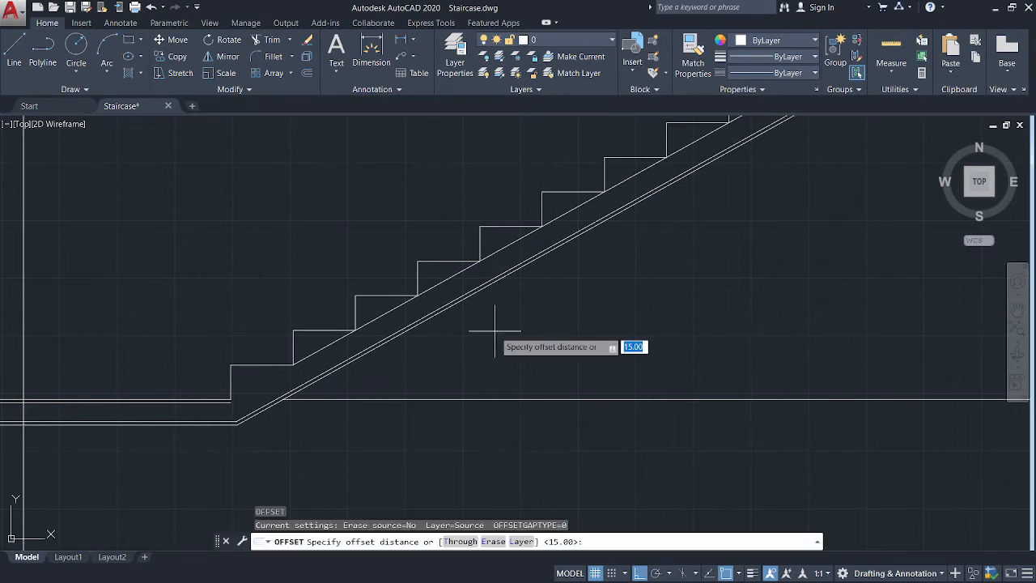
text(15)
key(Return)
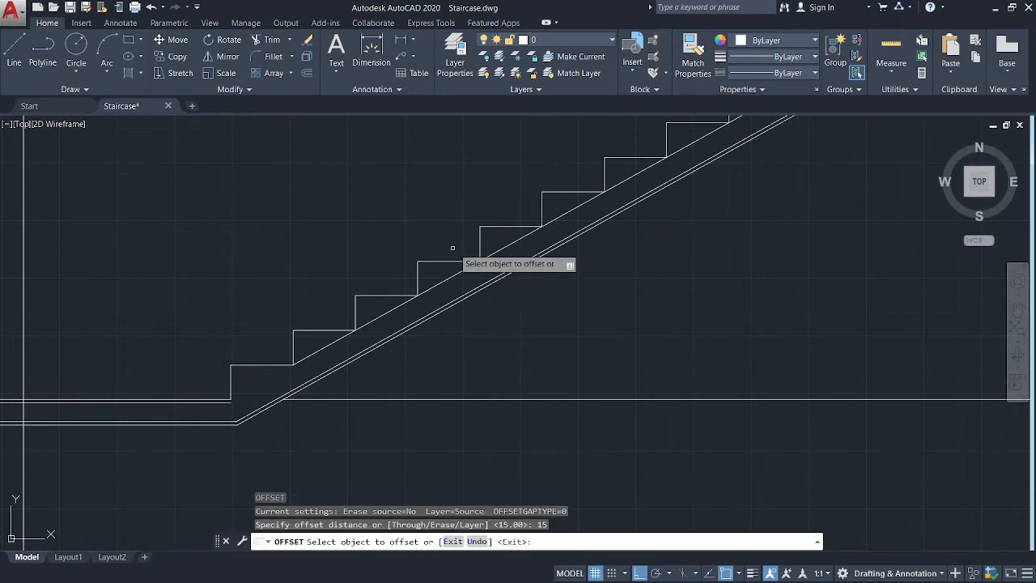
click(384, 314)
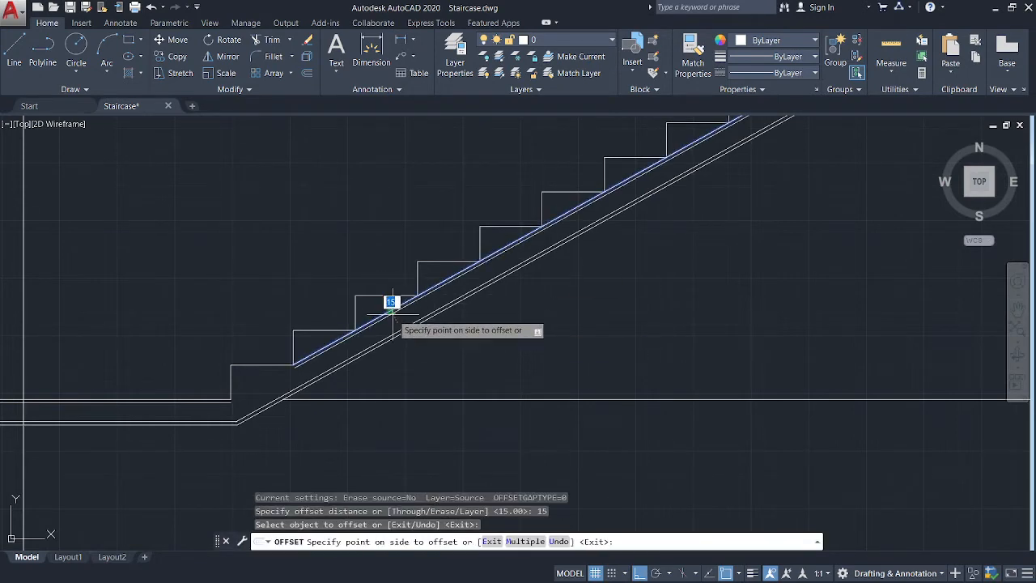
click(394, 315)
key(Escape)
Erase the original sloping line that runs through the lower flight's inner step corners.
scroll(377, 316, up, 6)
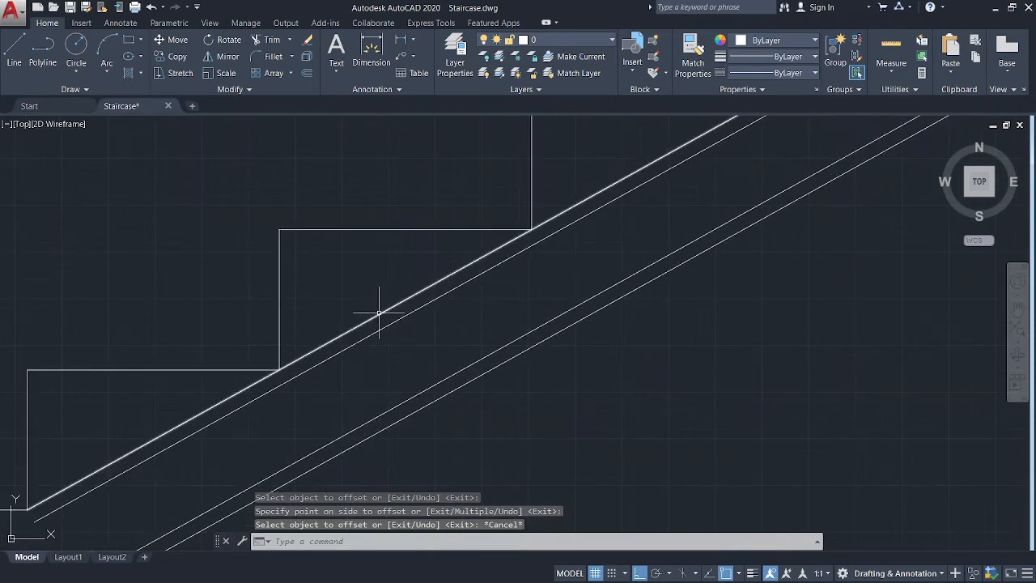
click(378, 314)
key(Delete)
scroll(637, 358, down, 5)
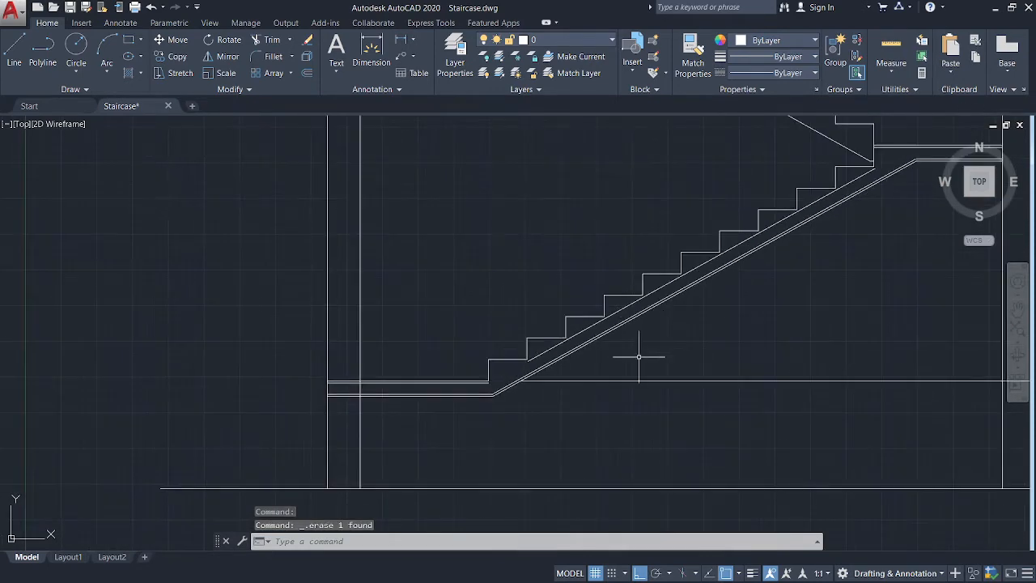
Examine the cover lines where the lower flight meets the upper landing and the lower landing.
middle_drag(636, 359, 561, 377)
scroll(416, 420, up, 4)
scroll(634, 333, down, 4)
middle_drag(634, 332, 326, 446)
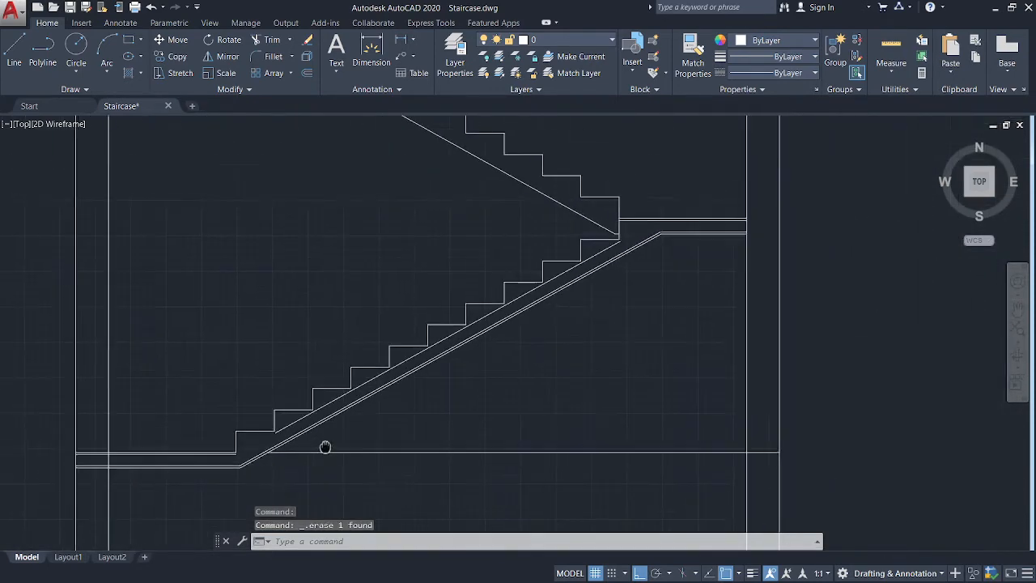
scroll(640, 231, up, 6)
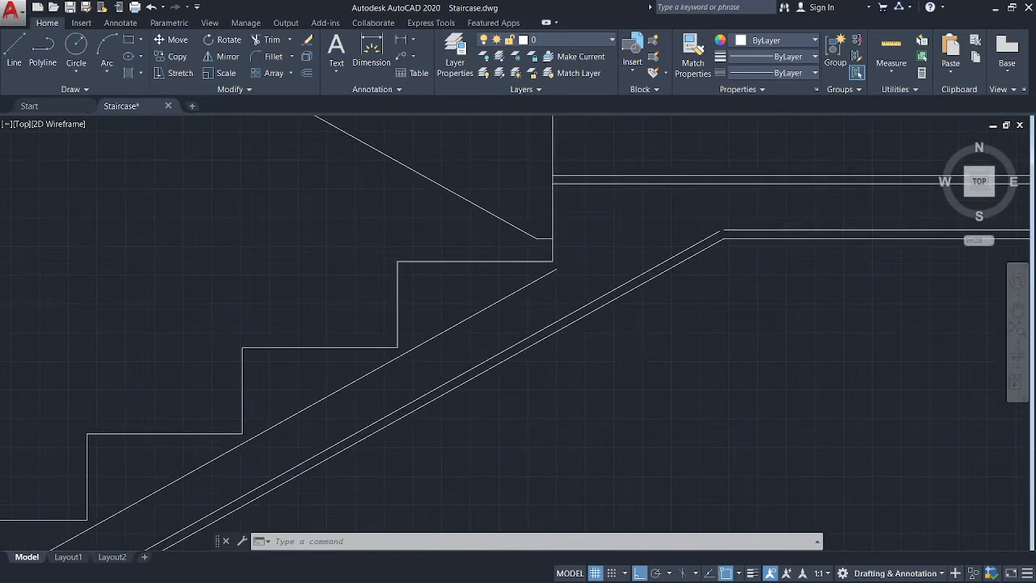
scroll(644, 350, down, 5)
middle_drag(643, 352, 742, 197)
scroll(348, 408, up, 4)
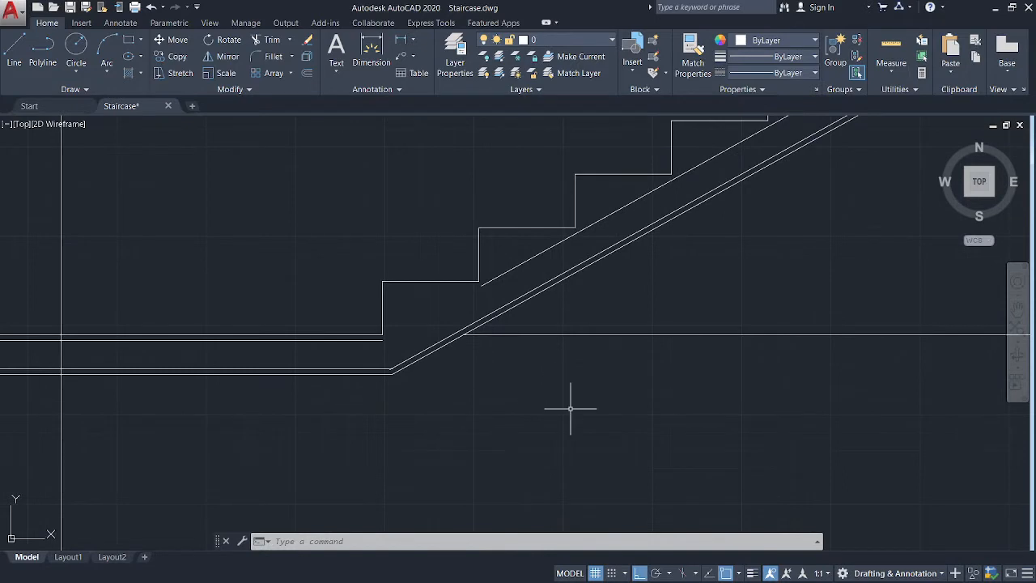
scroll(563, 423, down, 4)
middle_drag(562, 423, 742, 234)
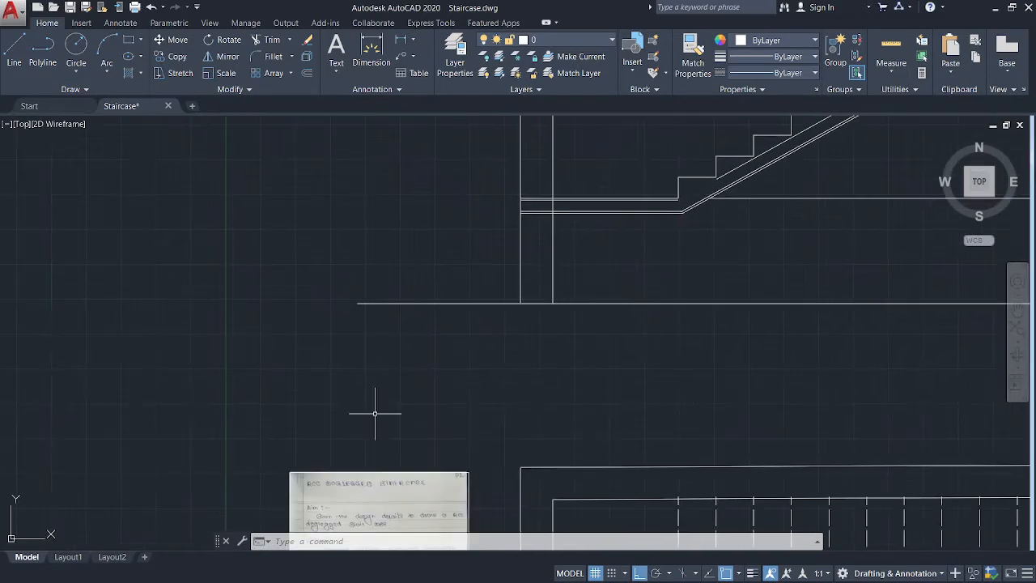
Read the main steel and distribution steel diameters and spacings in the handwritten design details beside the plan.
scroll(320, 405, down, 4)
middle_drag(319, 405, 331, 342)
scroll(335, 435, up, 10)
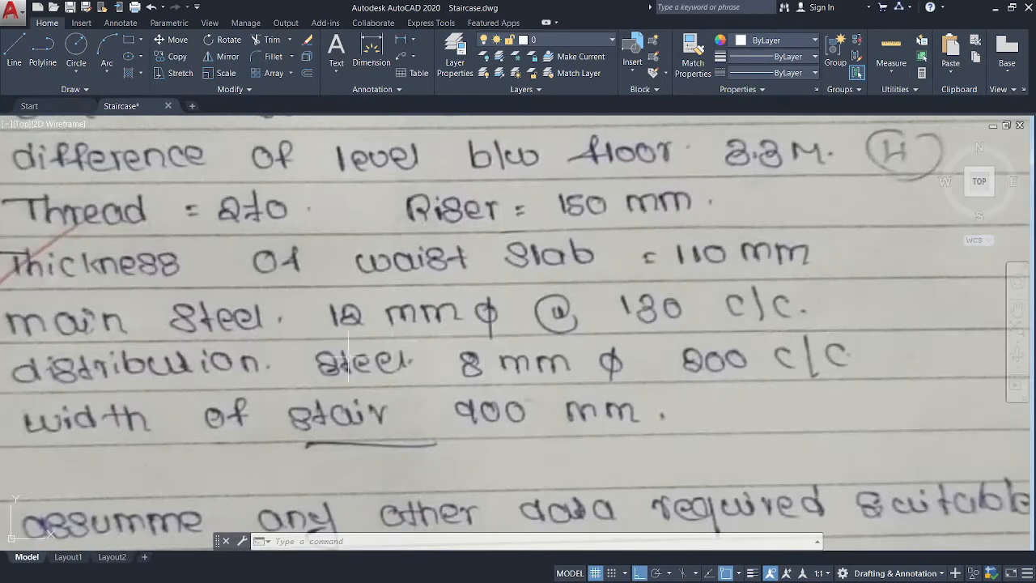
scroll(285, 348, down, 2)
scroll(243, 357, up, 2)
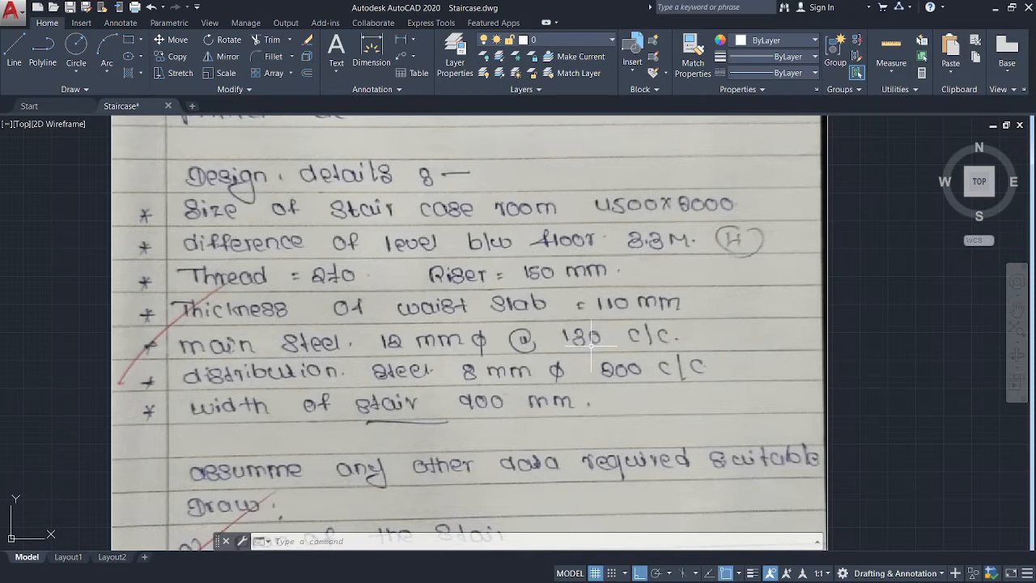
scroll(591, 344, down, 6)
mouse_move(724, 381)
middle_down()
mouse_move(277, 365)
mouse_move(279, 378)
mouse_move(351, 414)
mouse_move(453, 427)
middle_up()
scroll(157, 354, up, 6)
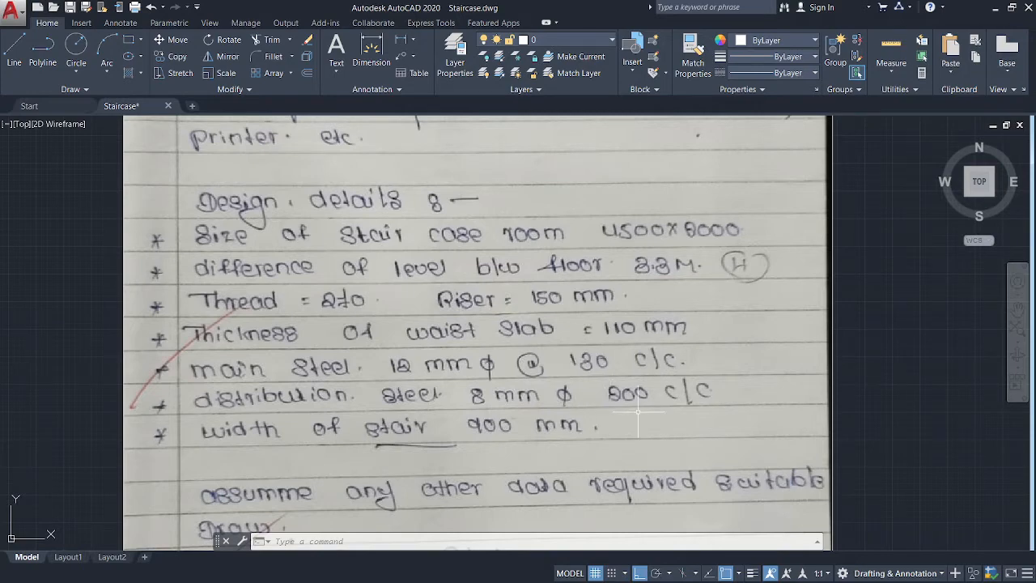
scroll(638, 412, down, 2)
scroll(170, 194, down, 3)
scroll(481, 416, down, 4)
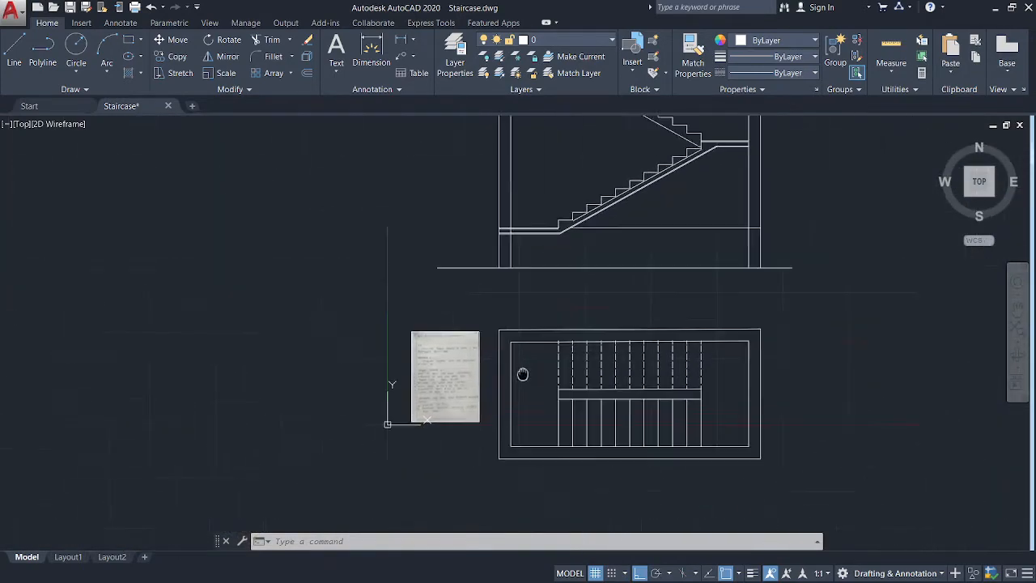
scroll(558, 243, up, 2)
scroll(489, 277, up, 2)
scroll(527, 370, up, 1)
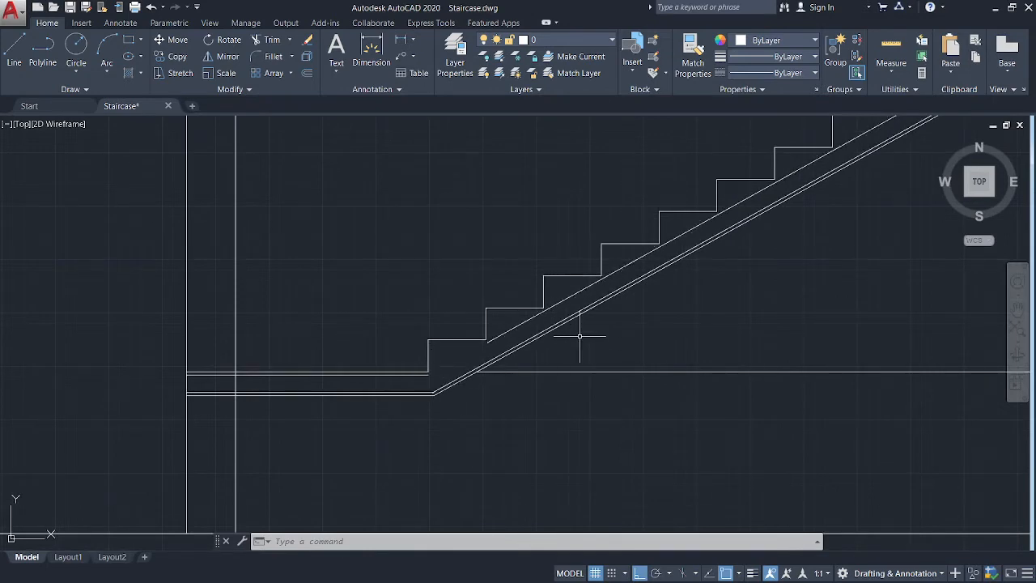
Calculate 4500 divided by 3 with the calculator and recheck the steel details in the design notes.
scroll(587, 336, down, 4)
middle_drag(591, 386, 474, 203)
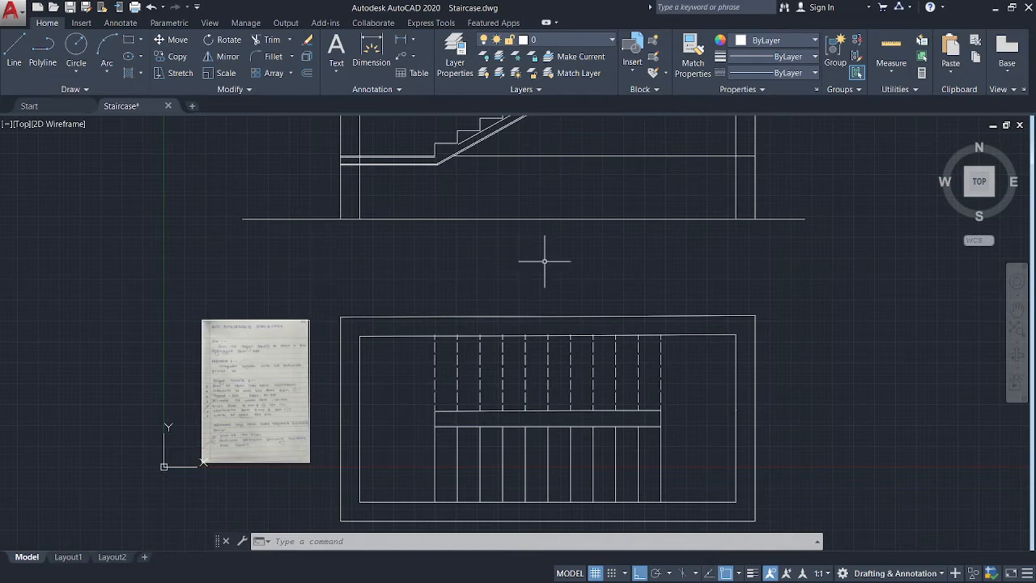
click(922, 73)
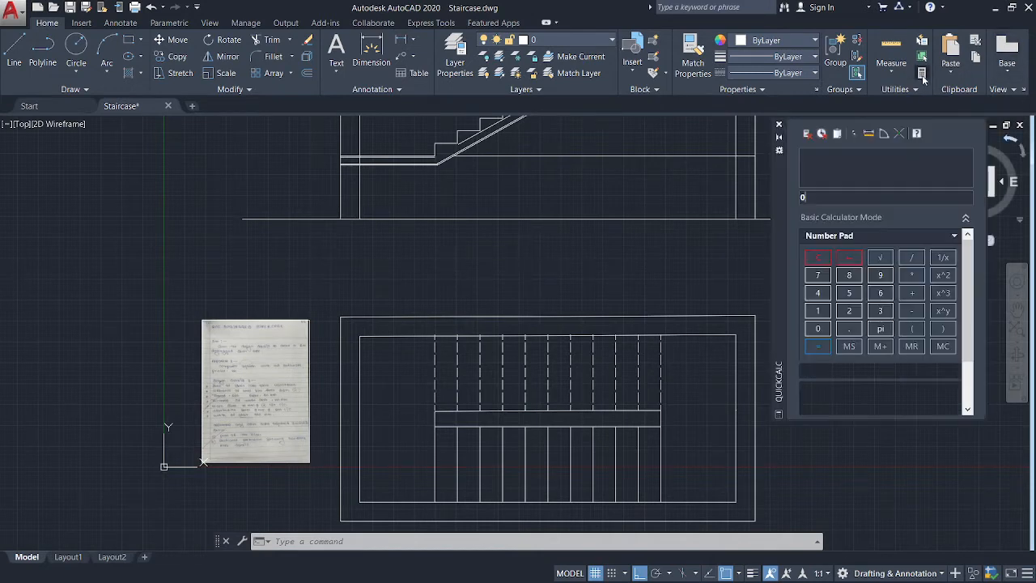
text(45)
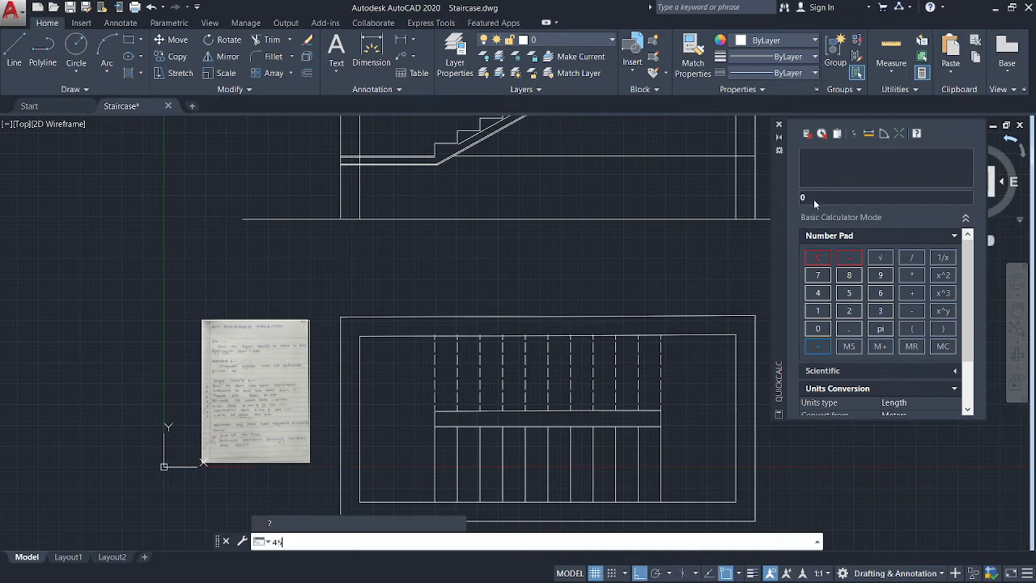
click(814, 201)
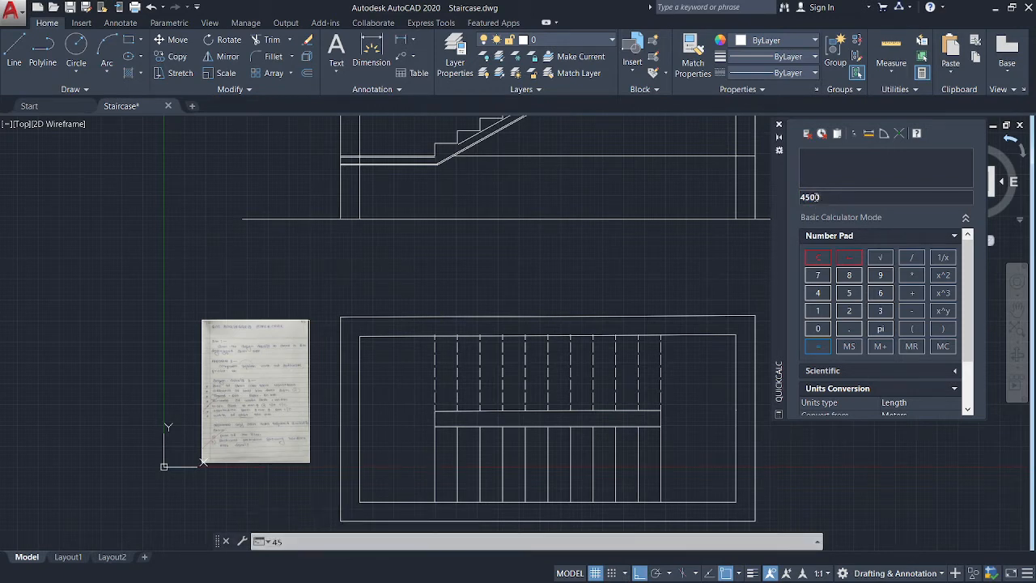
key(Return)
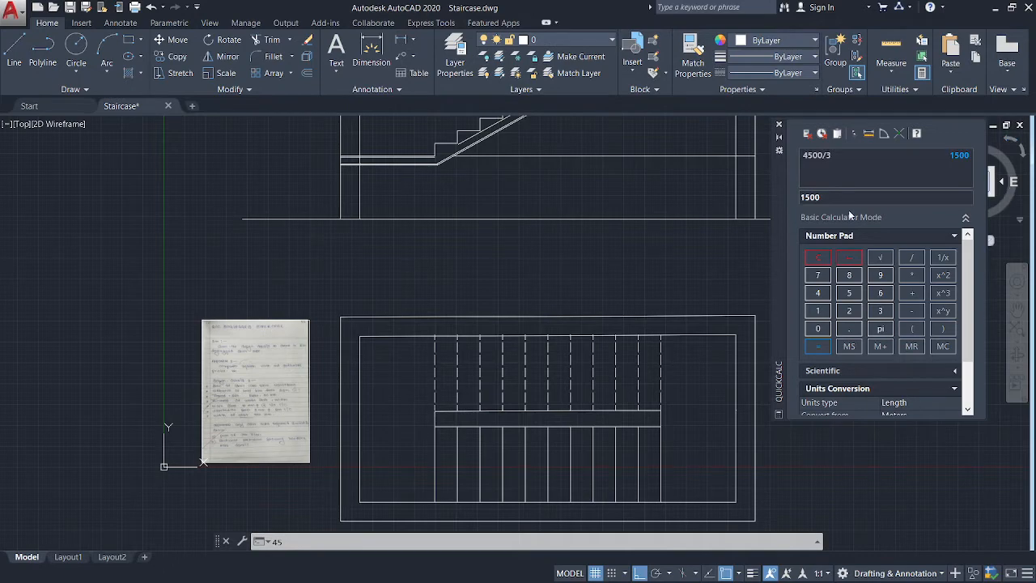
click(779, 126)
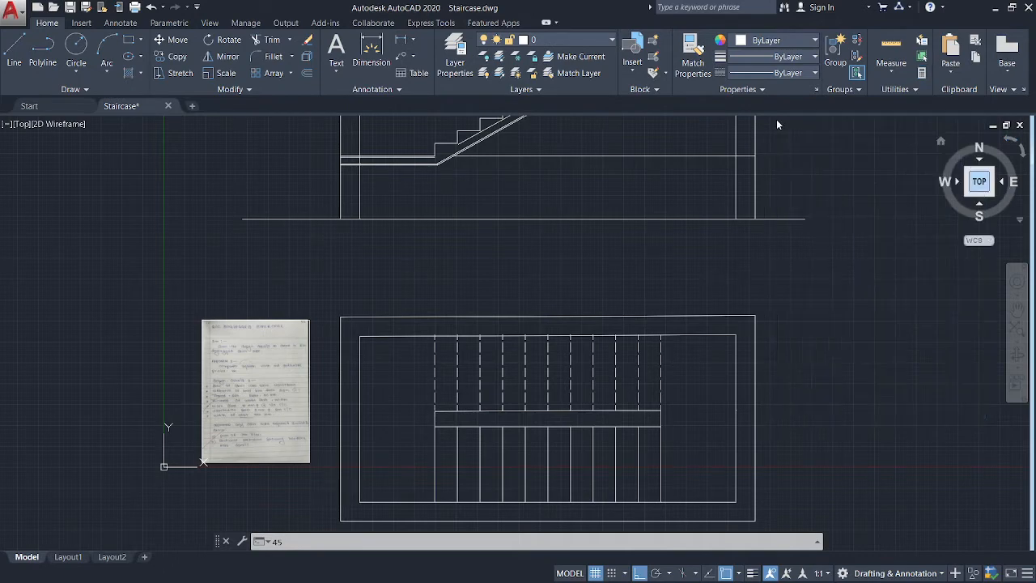
scroll(428, 283, up, 5)
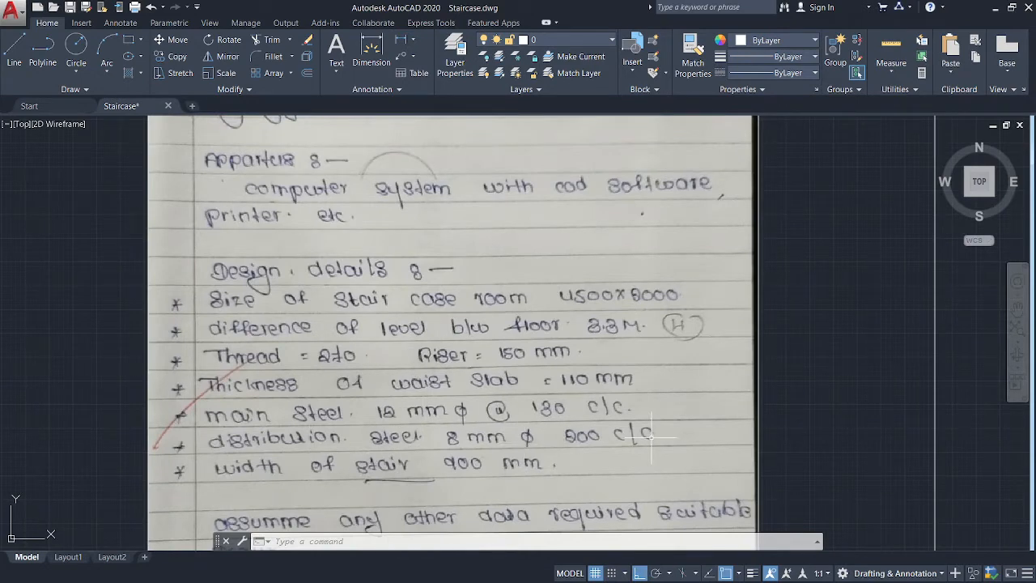
scroll(651, 437, down, 4)
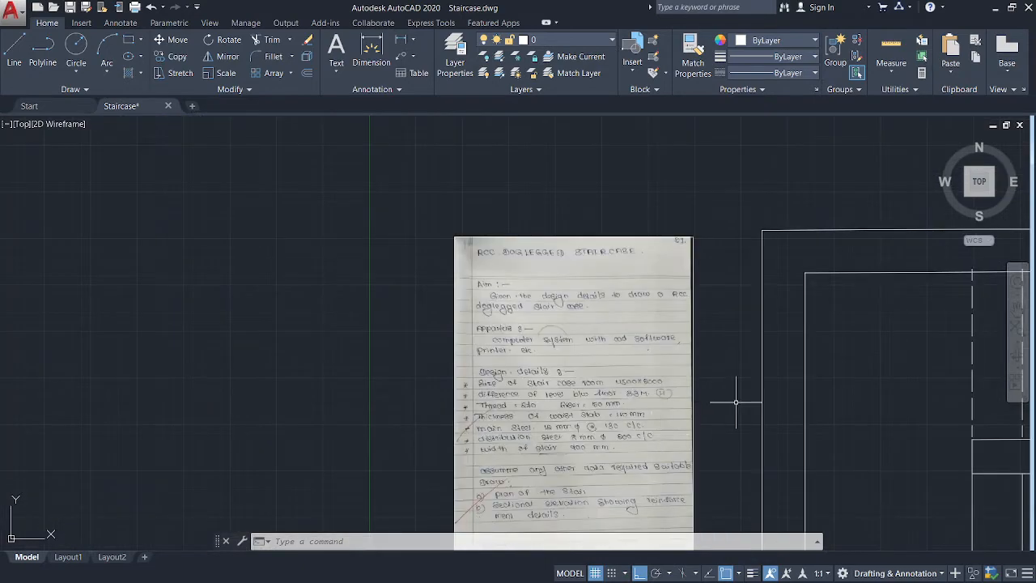
Try offsetting the lower landing's bottom line upward by 150, and erase the resulting copy.
middle_drag(738, 380, 282, 559)
scroll(458, 370, down, 8)
scroll(456, 371, up, 8)
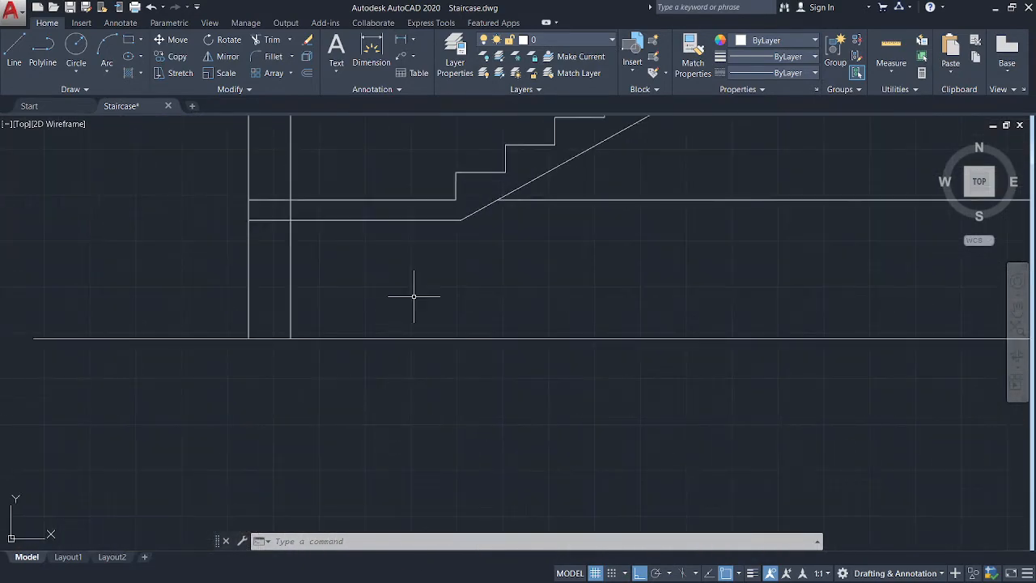
middle_drag(412, 294, 412, 480)
middle_drag(465, 434, 454, 475)
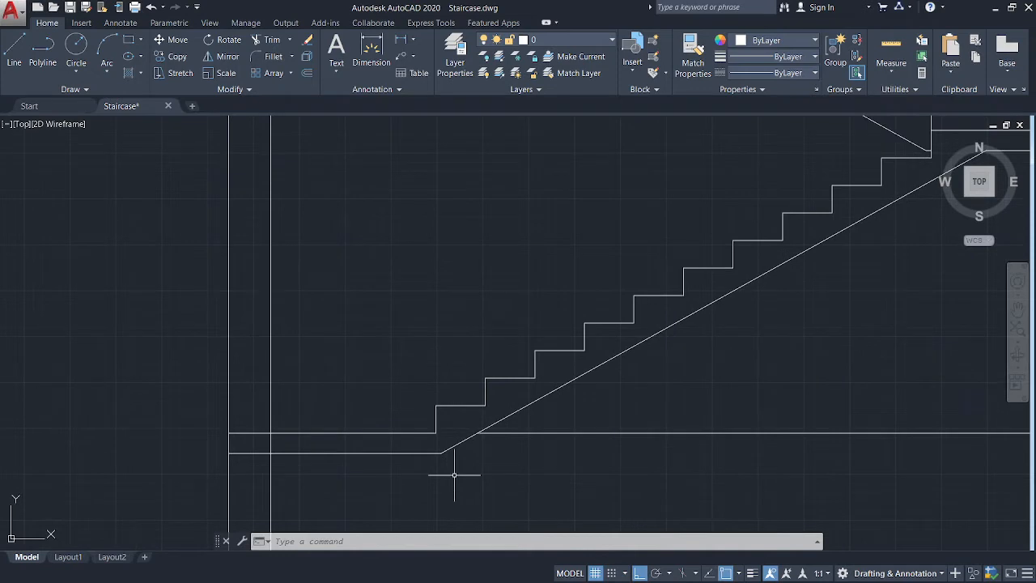
key(Return)
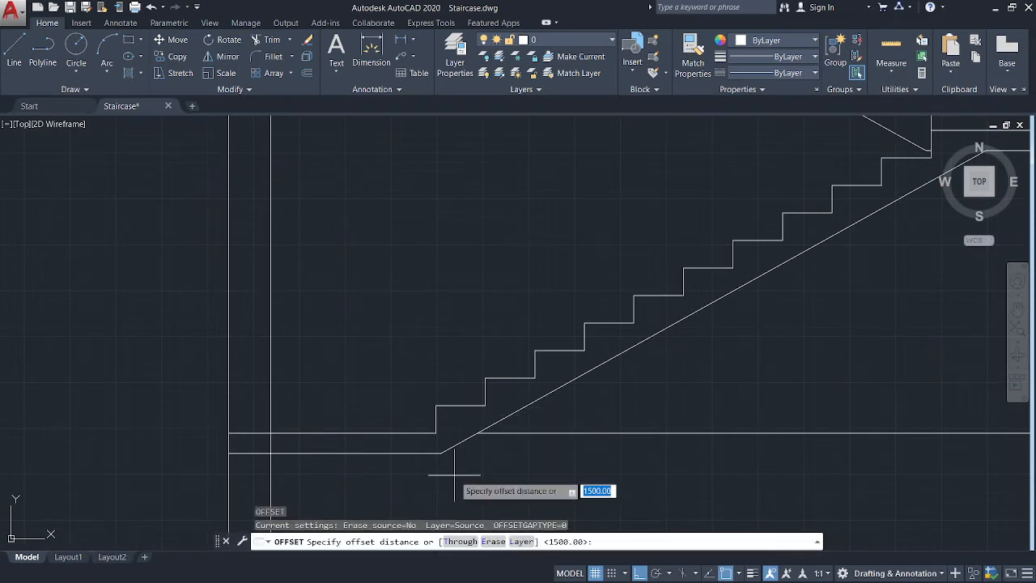
key(Return)
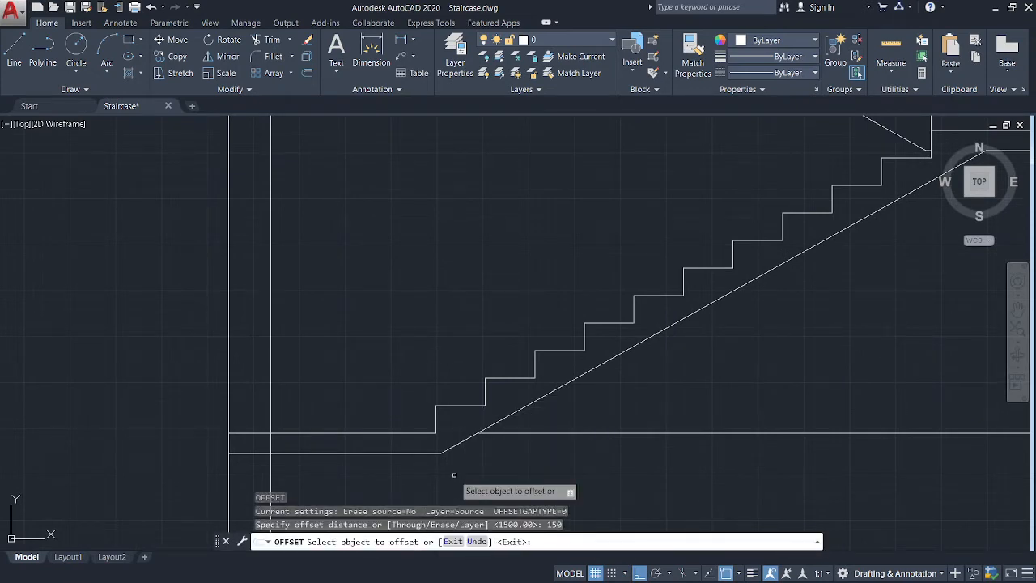
scroll(332, 454, up, 4)
click(327, 451)
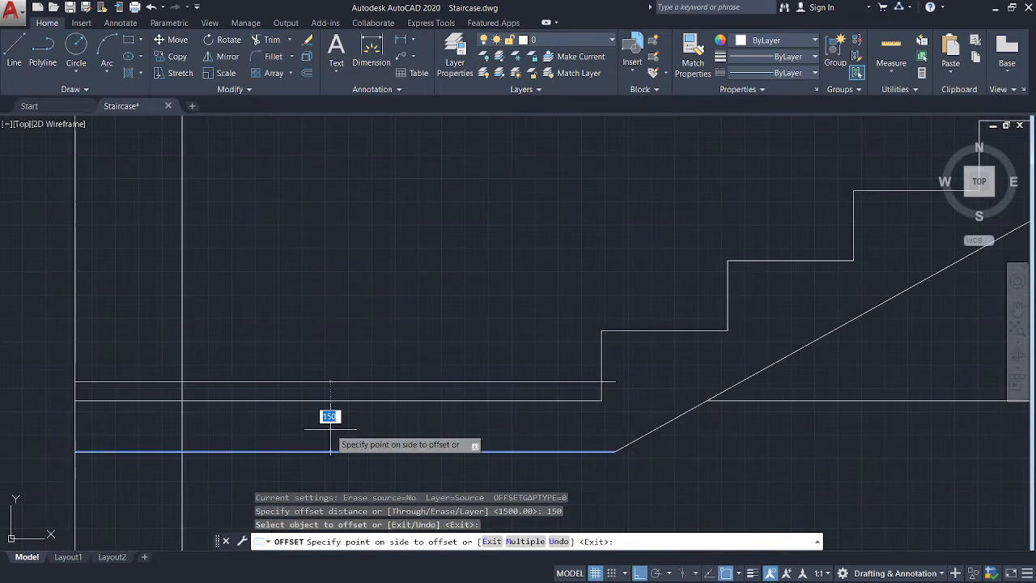
click(330, 425)
key(Escape)
key(Escape)
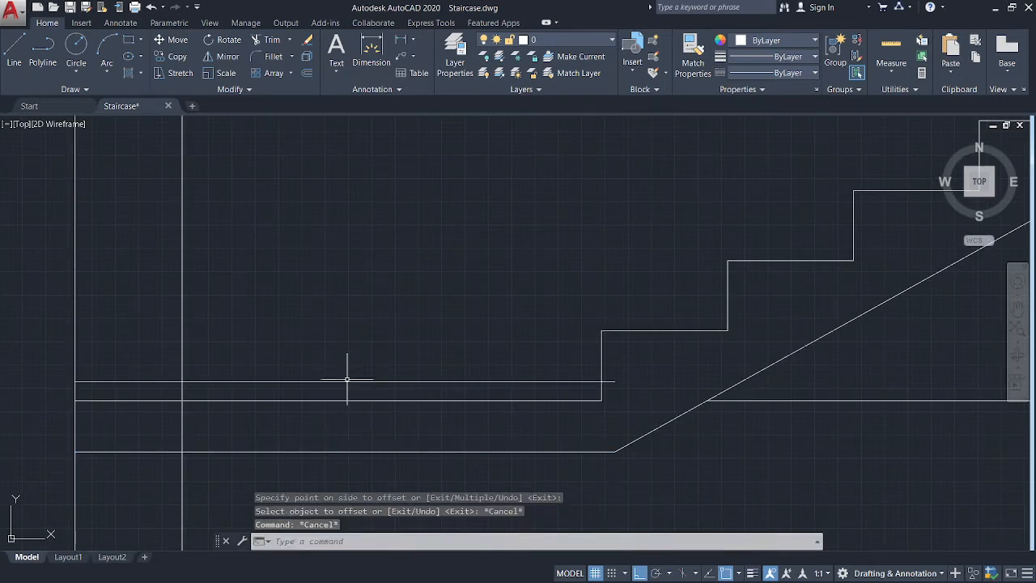
click(346, 380)
key(Delete)
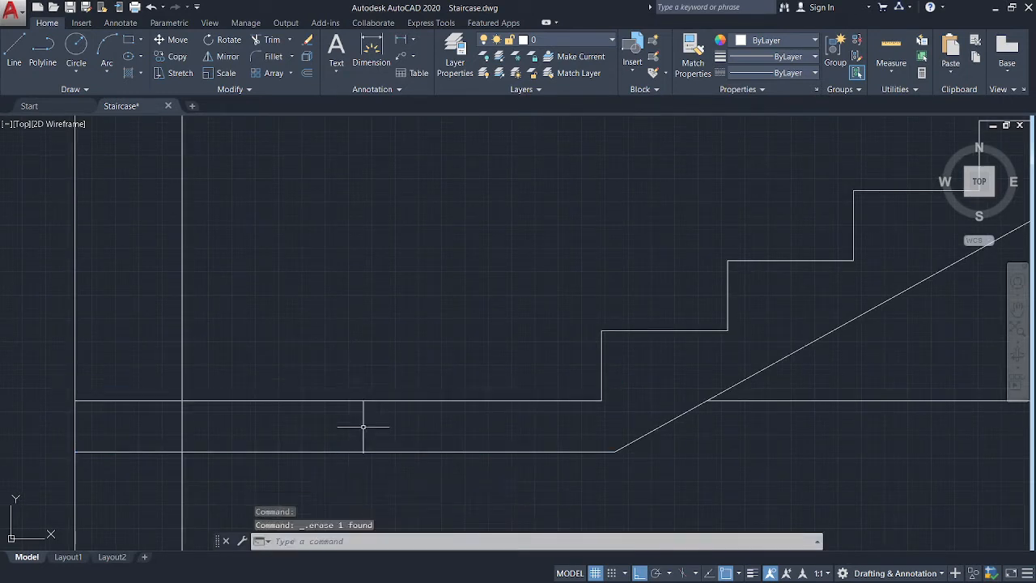
Offset the lower landing's top and bottom lines and the lower flight's soffit line by 15 into the slab.
text(o)
key(Return)
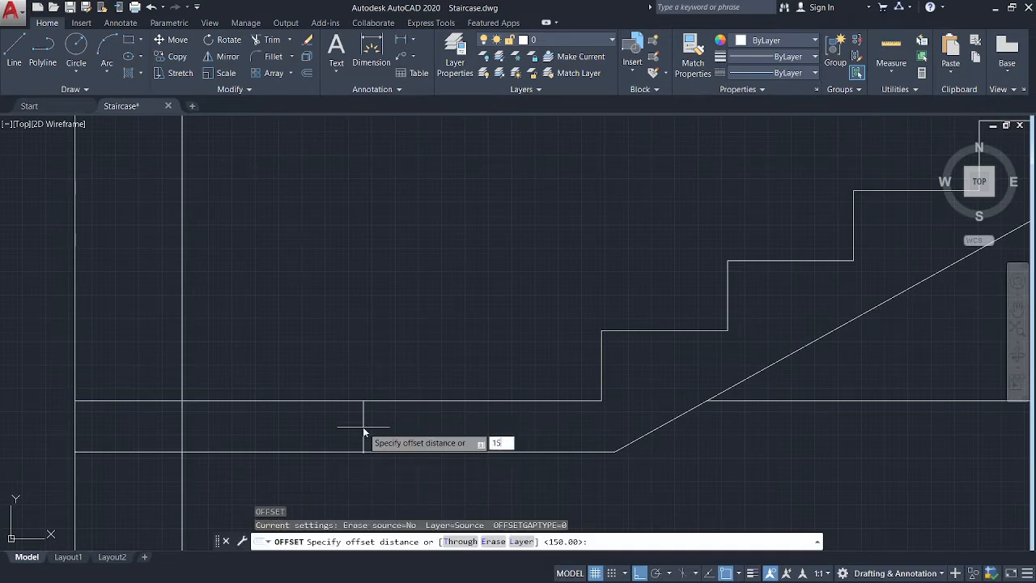
key(Return)
click(397, 401)
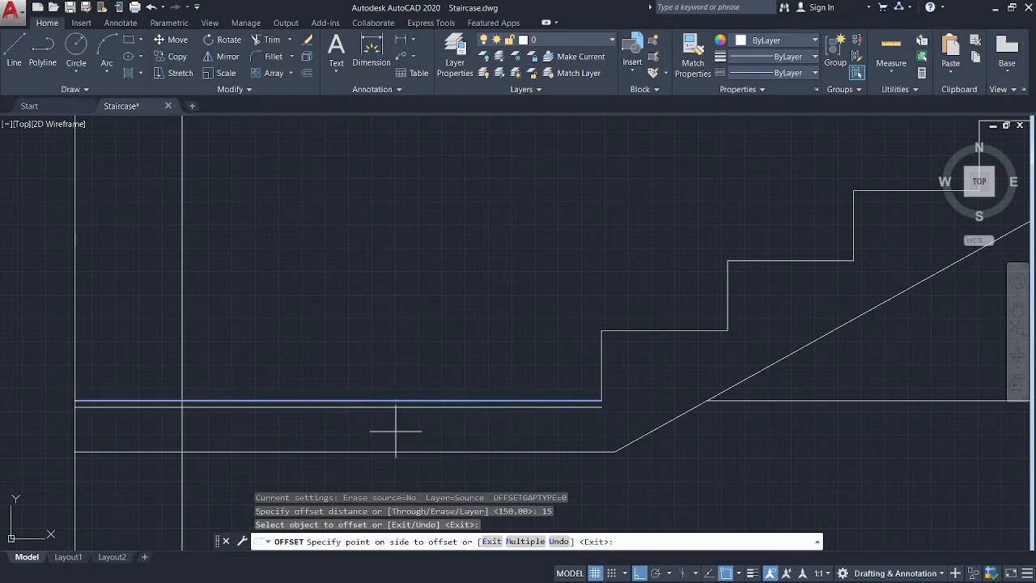
click(396, 433)
click(399, 450)
click(400, 440)
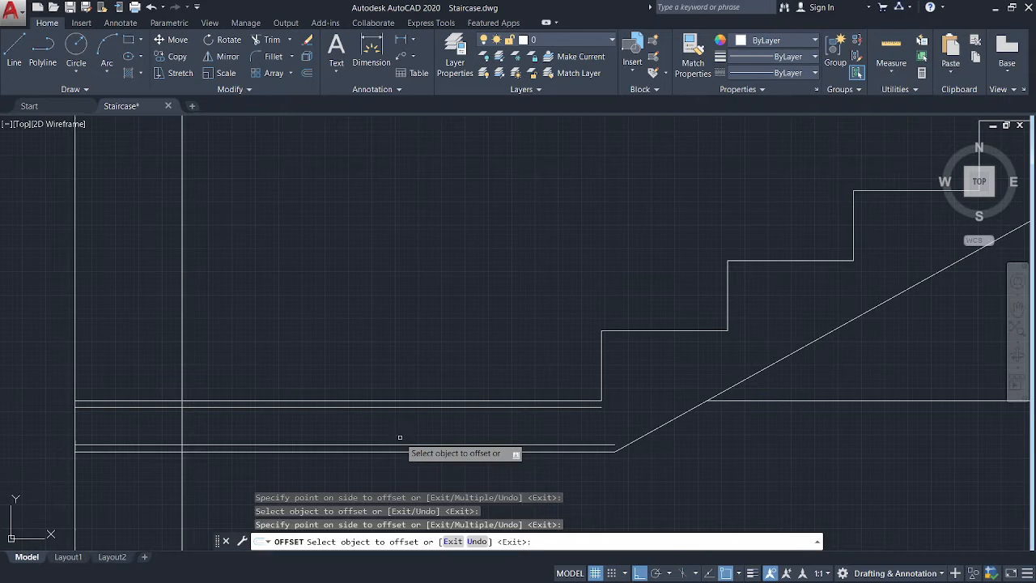
click(687, 415)
click(671, 374)
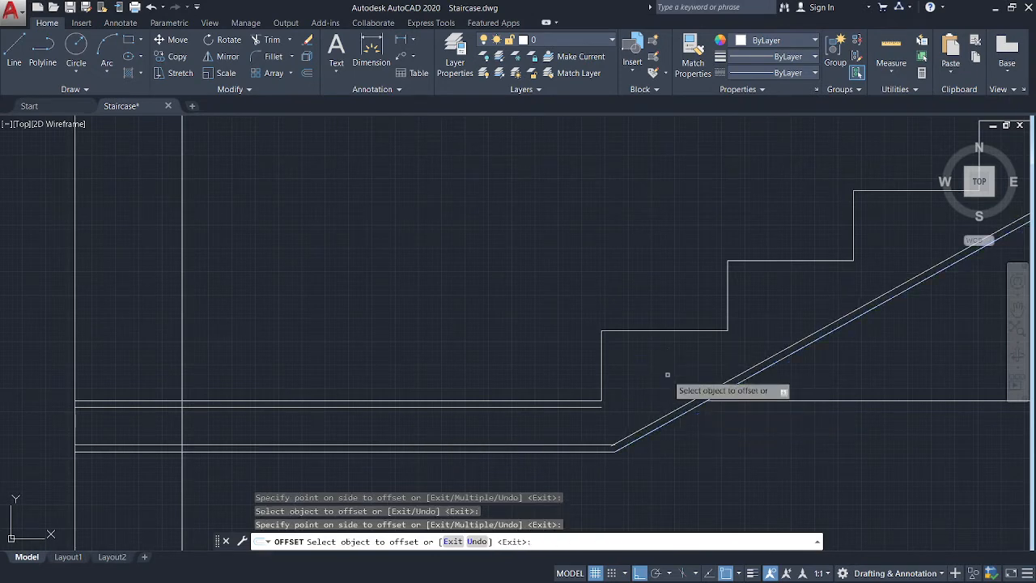
Offset the upper landing's bottom and top lines by 15 into the landing slab.
scroll(842, 364, down, 3)
scroll(548, 365, up, 5)
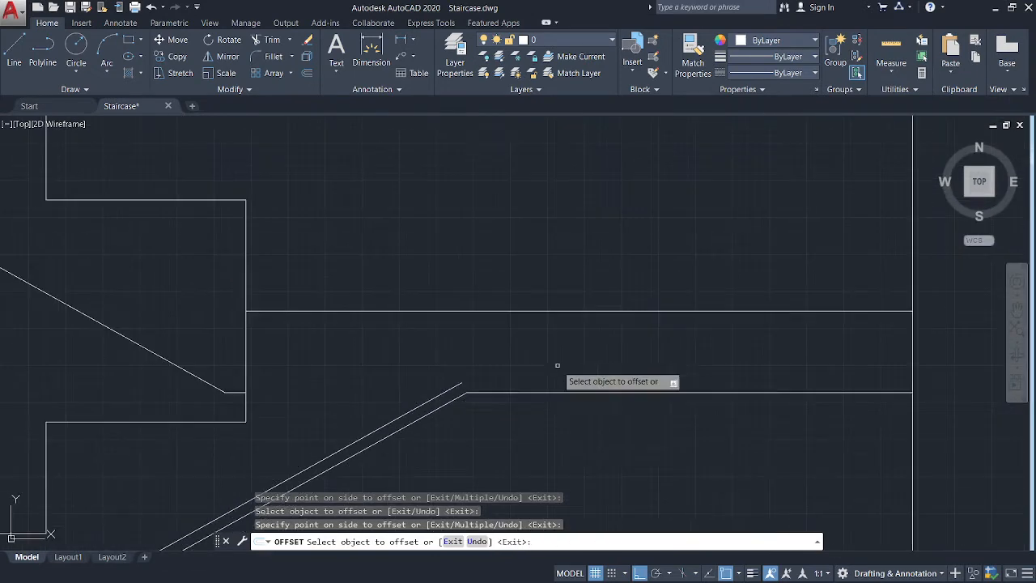
click(556, 393)
click(557, 381)
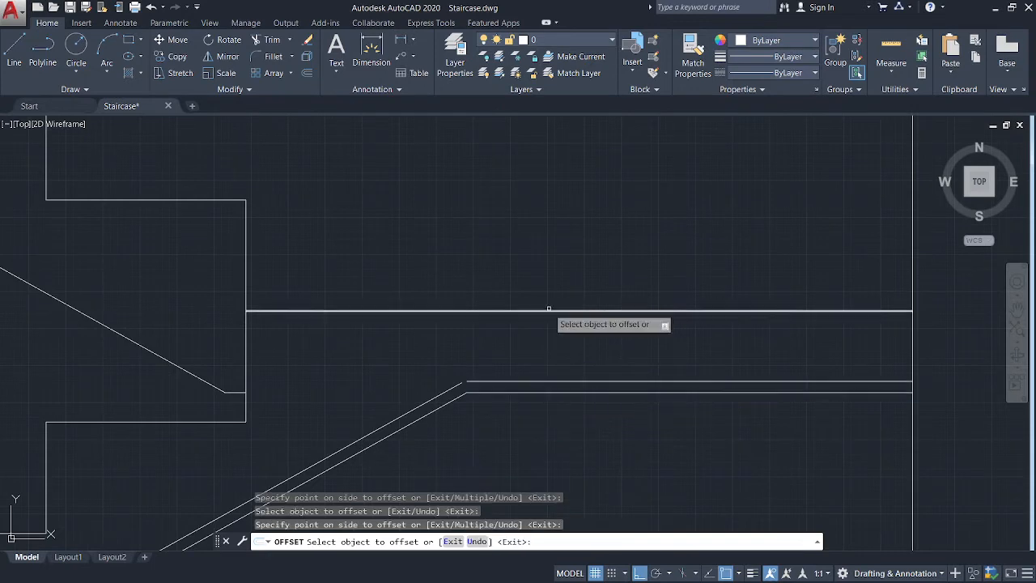
click(548, 311)
click(547, 347)
scroll(351, 377, down, 2)
middle_drag(351, 377, 819, 166)
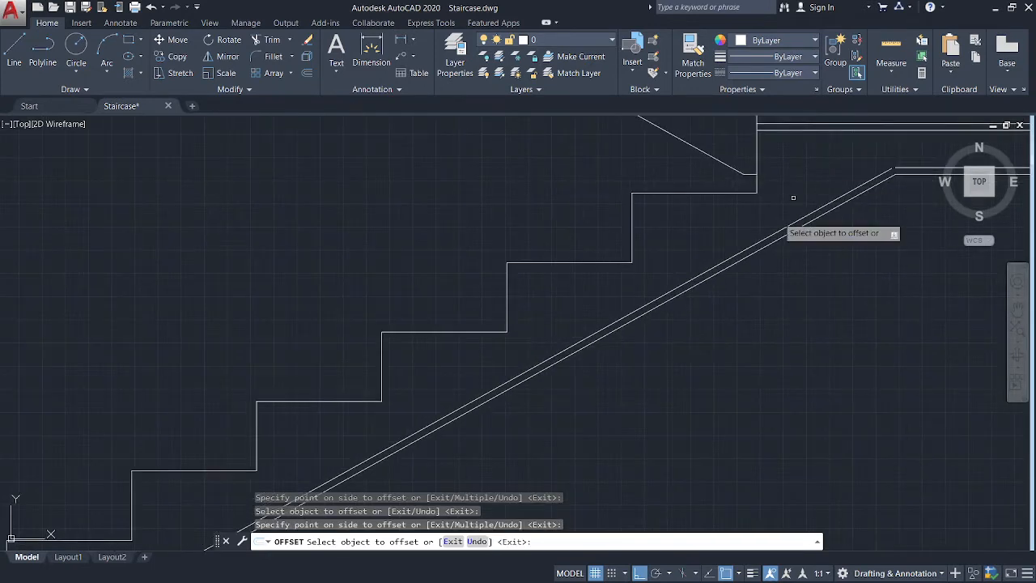
scroll(698, 386, down, 6)
middle_drag(699, 382, 763, 245)
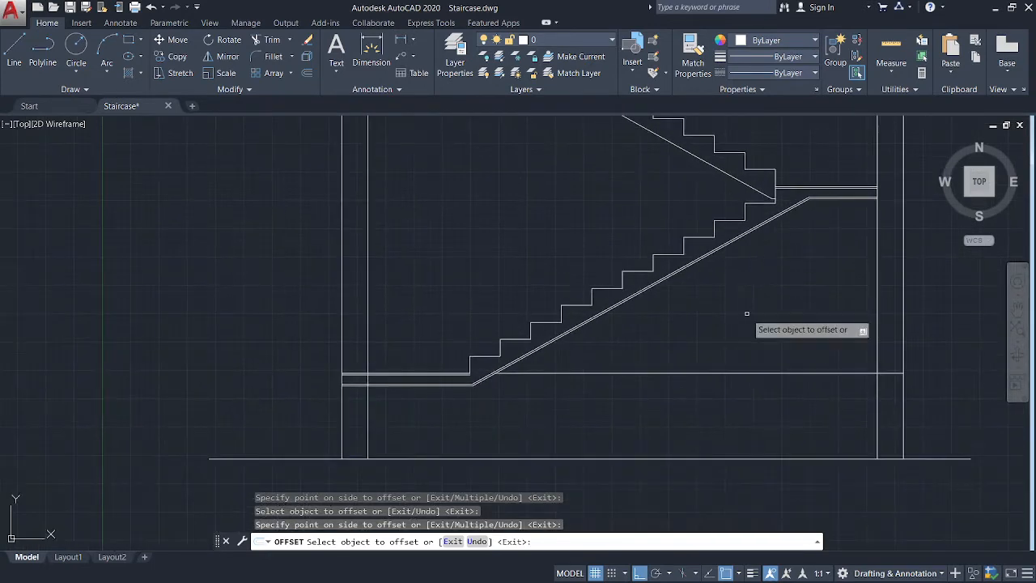
Draw a sloped line from the lower landing's top corner at the first riser to the inner corner of the flight's top tread.
click(13, 50)
scroll(460, 347, up, 5)
scroll(630, 441, down, 1)
mouse_move(589, 409)
middle_down()
mouse_move(525, 369)
mouse_move(323, 166)
middle_up()
click(312, 300)
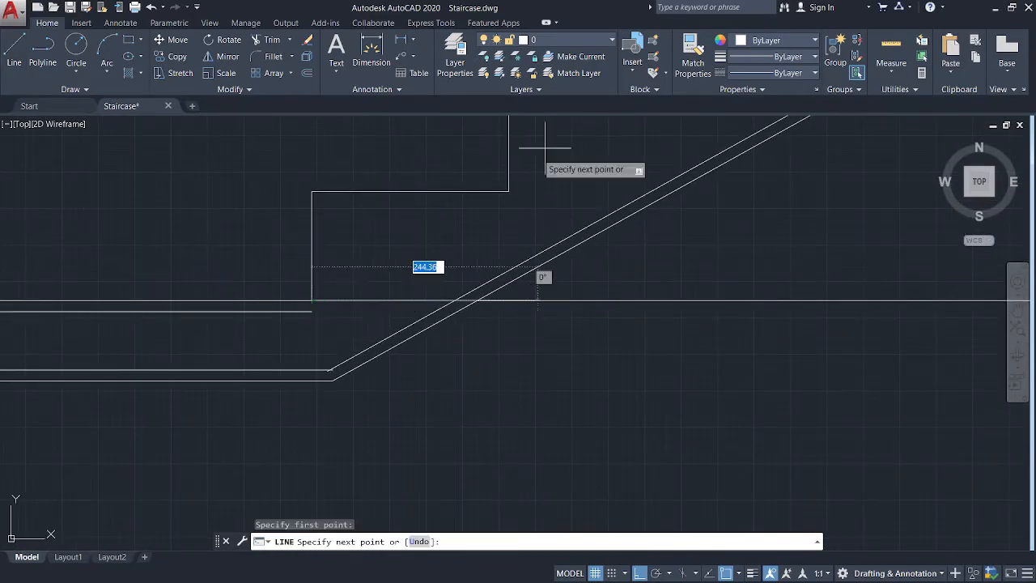
scroll(543, 149, down, 2)
middle_drag(543, 158, 178, 475)
scroll(613, 269, down, 4)
scroll(558, 291, up, 4)
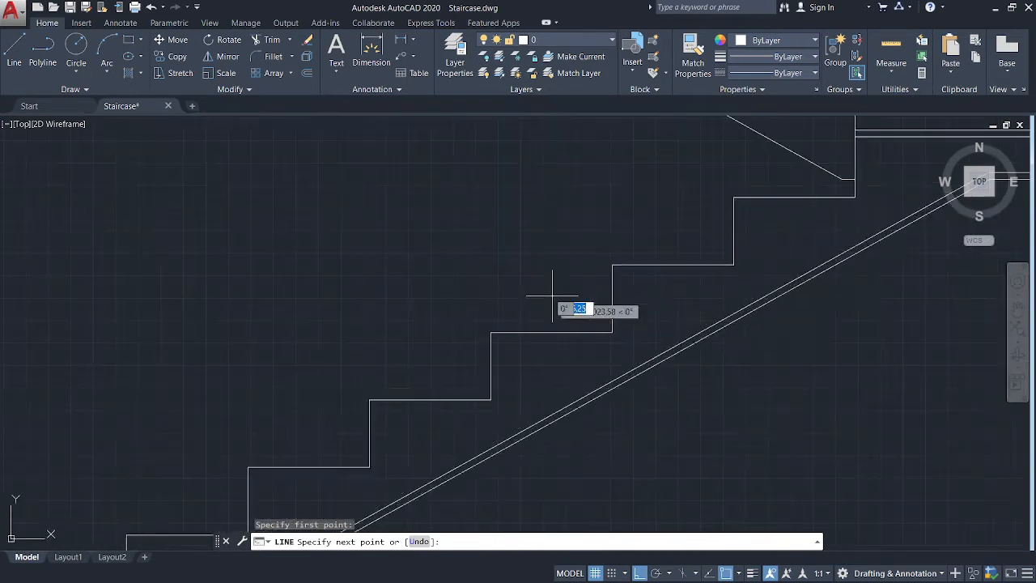
click(856, 197)
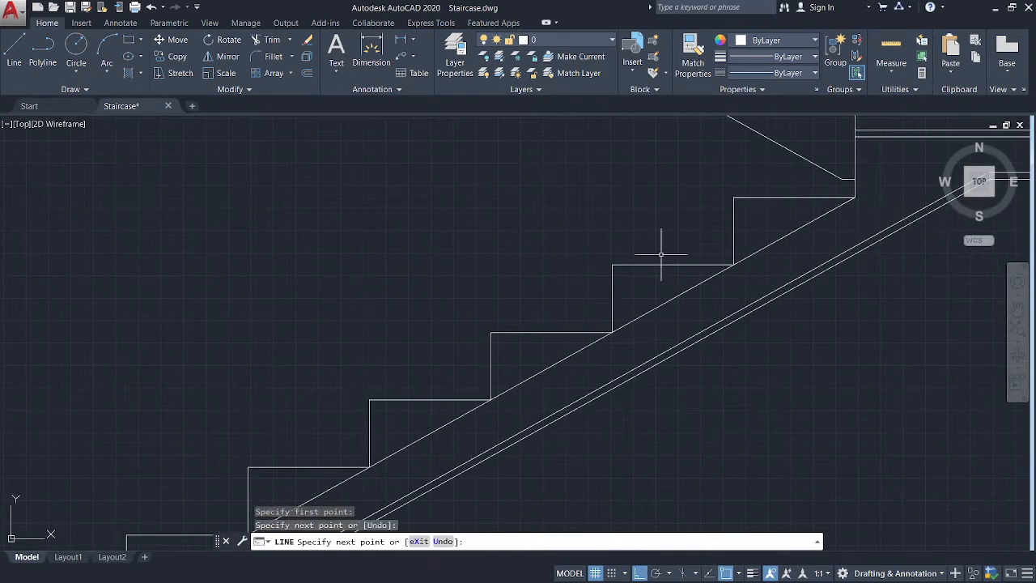
key(Escape)
Offset the sloped line under the lower flight's steps by 15 into the waist slab and erase the original line.
text(o)
key(Return)
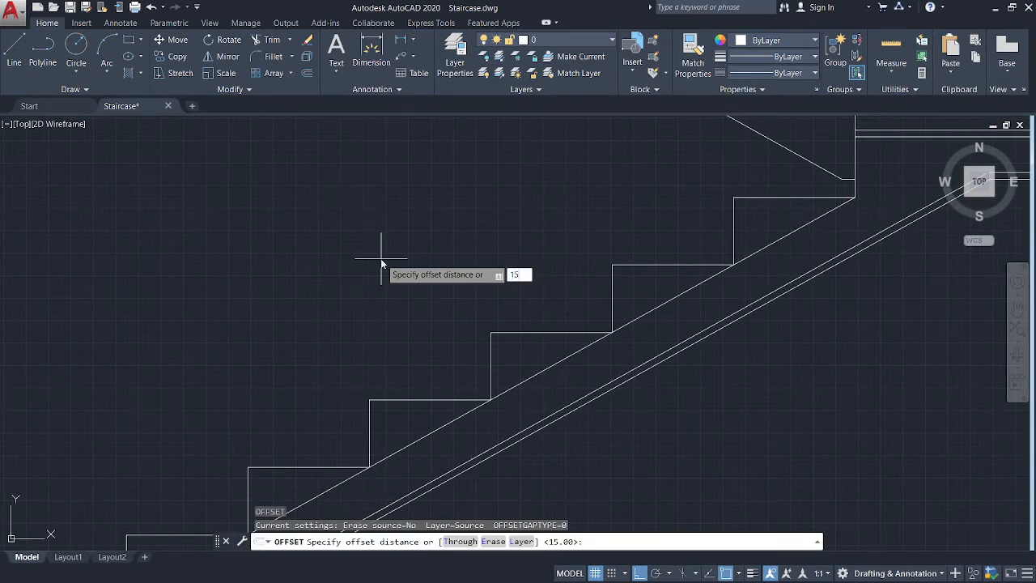
key(Return)
click(653, 309)
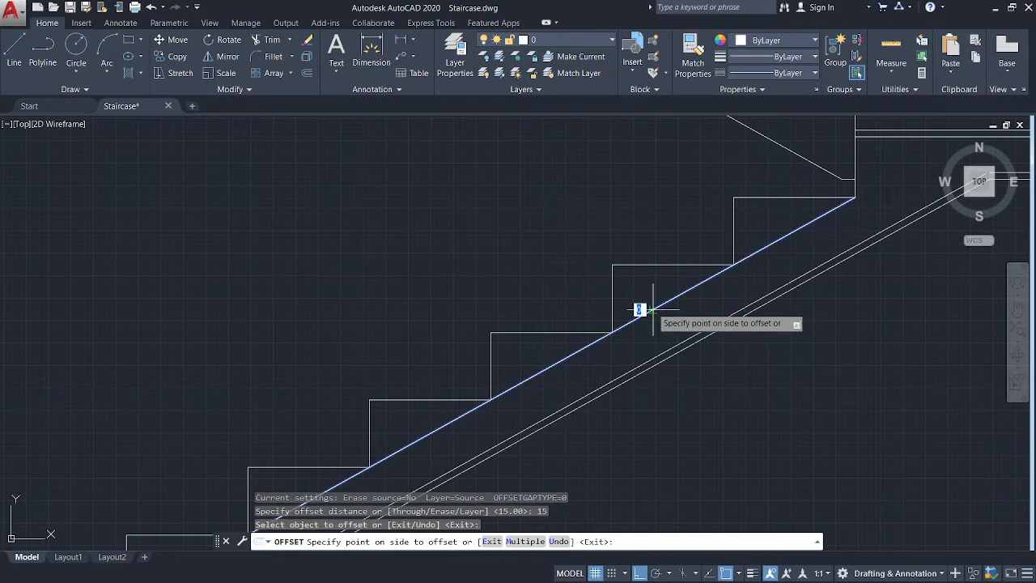
click(653, 308)
key(Escape)
key(Escape)
click(684, 286)
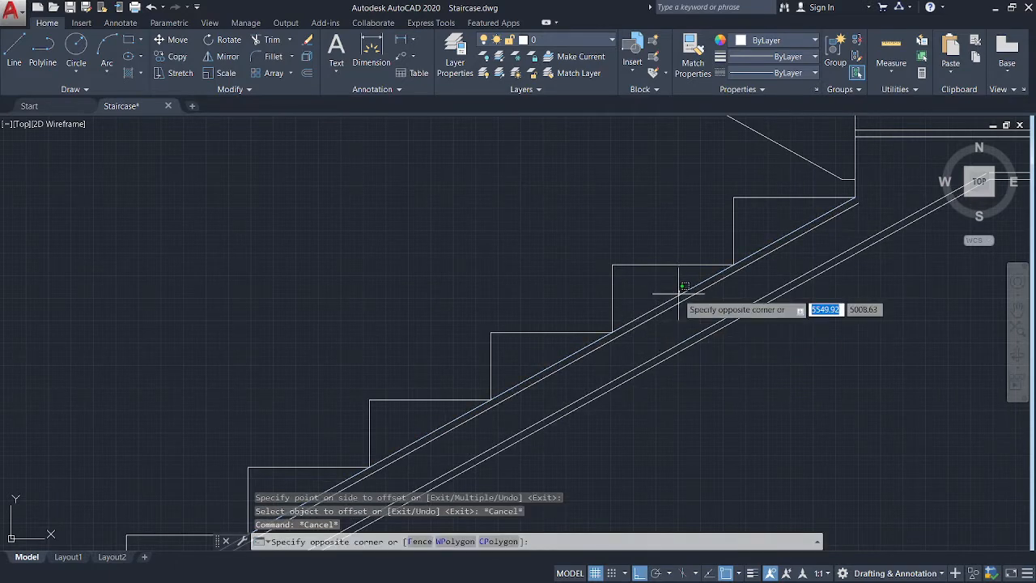
click(675, 296)
key(Delete)
Examine the cover lines along the lower flight and where they meet the two landings.
scroll(636, 301, down, 3)
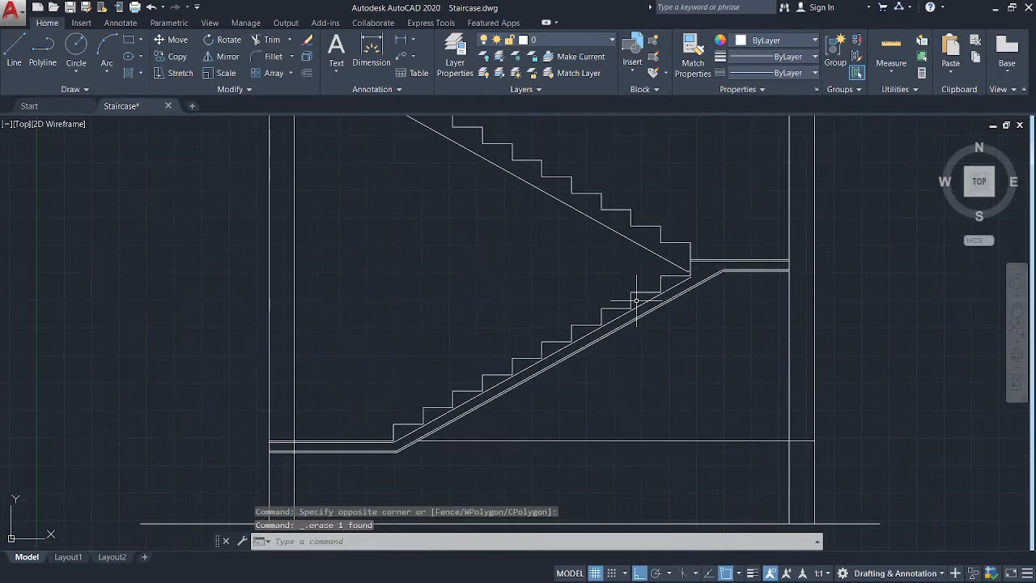
middle_drag(636, 301, 672, 219)
scroll(408, 369, up, 7)
middle_drag(602, 299, 481, 364)
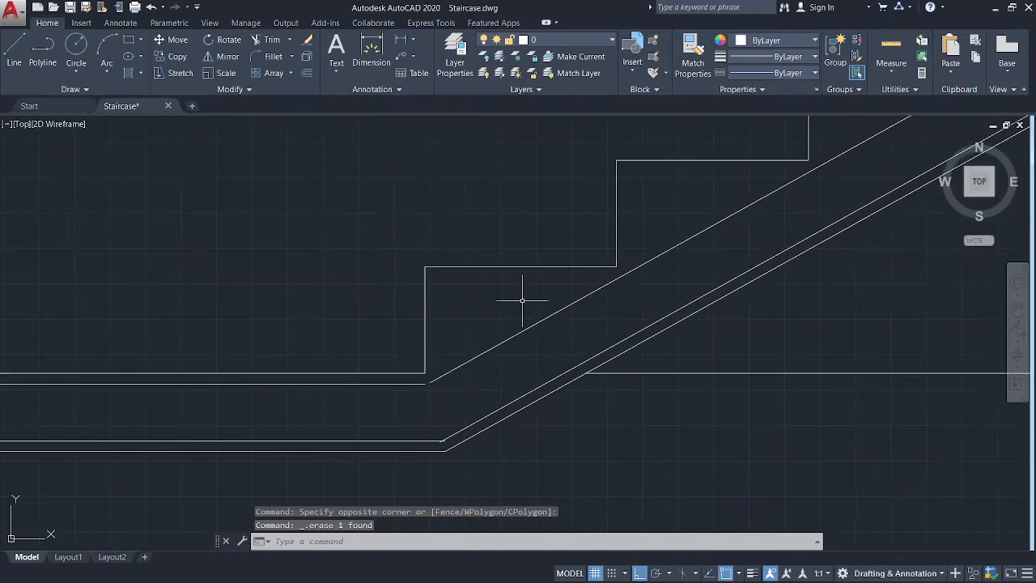
scroll(459, 395, down, 4)
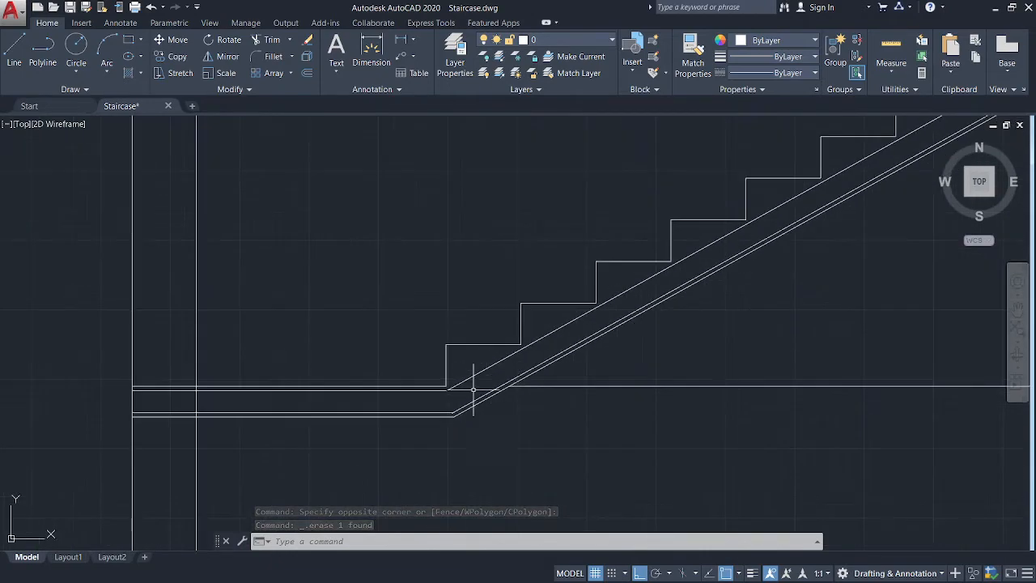
scroll(417, 407, up, 5)
scroll(384, 347, down, 8)
scroll(555, 388, down, 2)
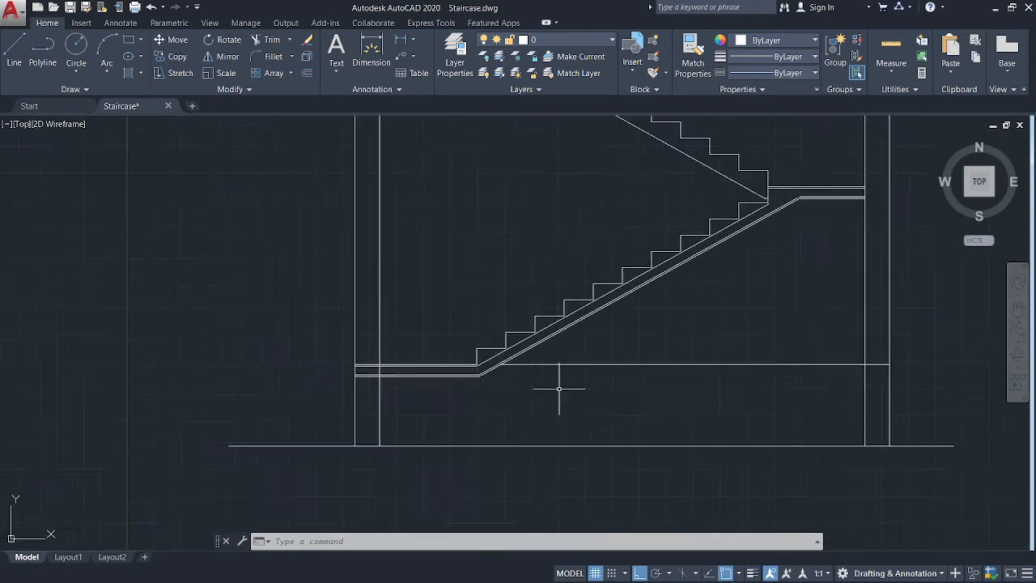
middle_drag(555, 388, 496, 439)
scroll(411, 401, up, 4)
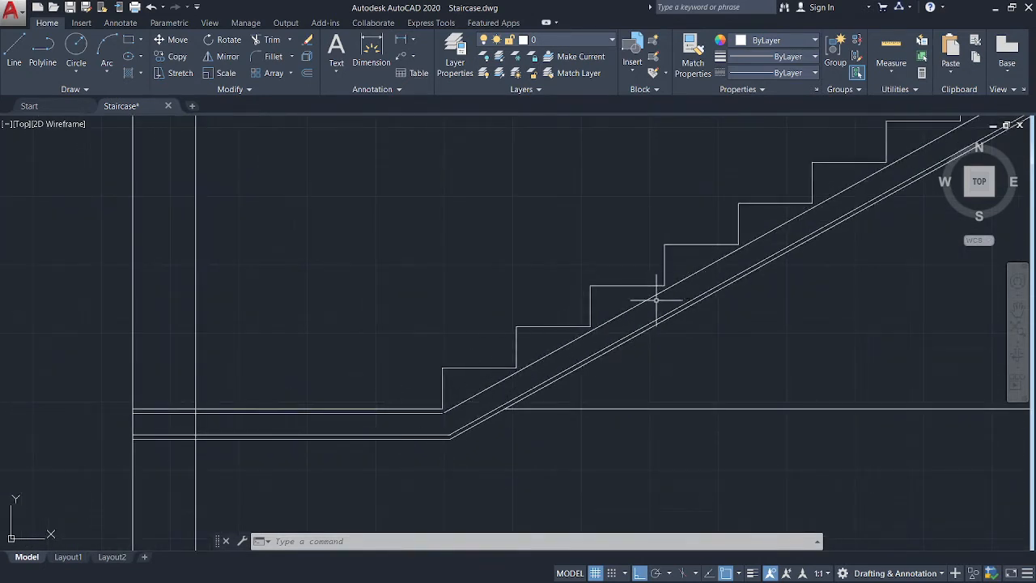
scroll(698, 344, down, 7)
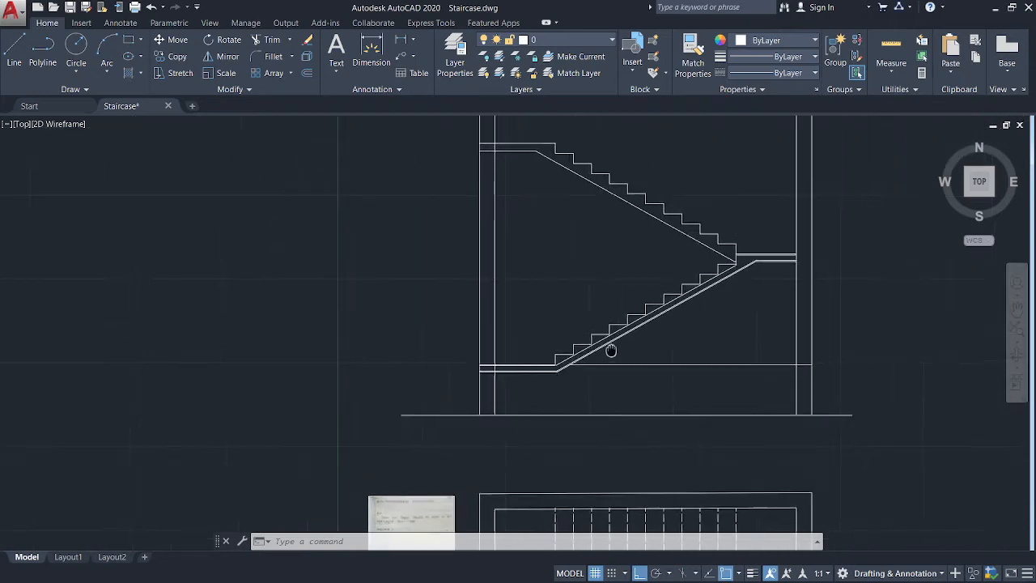
scroll(608, 351, up, 4)
middle_drag(567, 394, 482, 428)
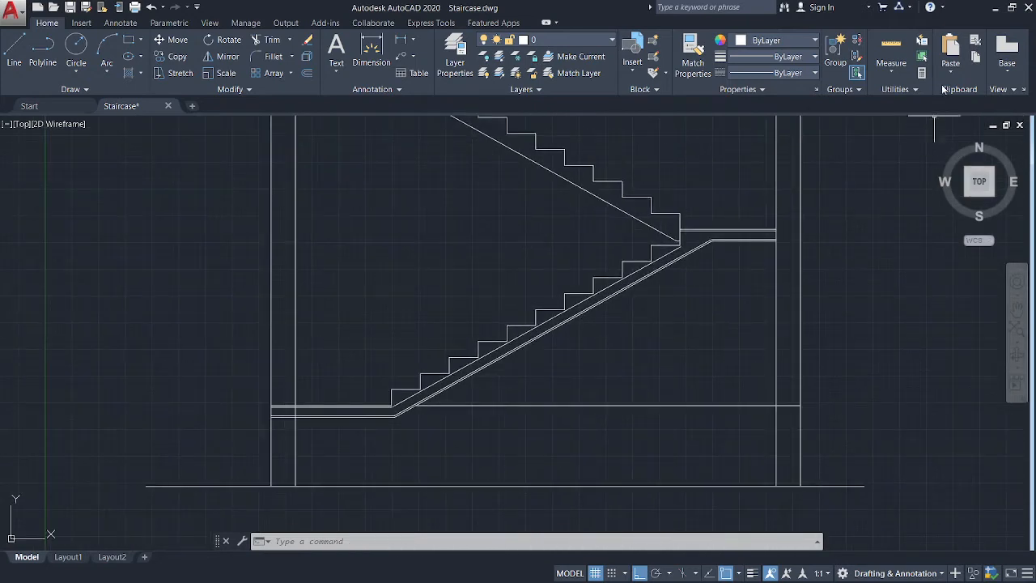
Recheck the 4500/3 calculation and offset the inner faces of both side walls 1500 inward across the lower flight.
click(922, 73)
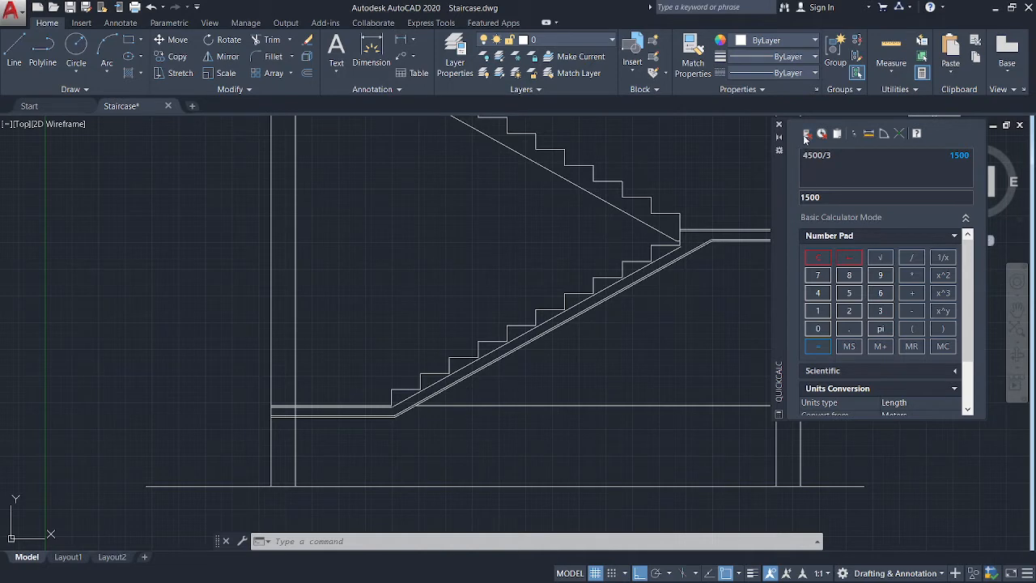
click(780, 126)
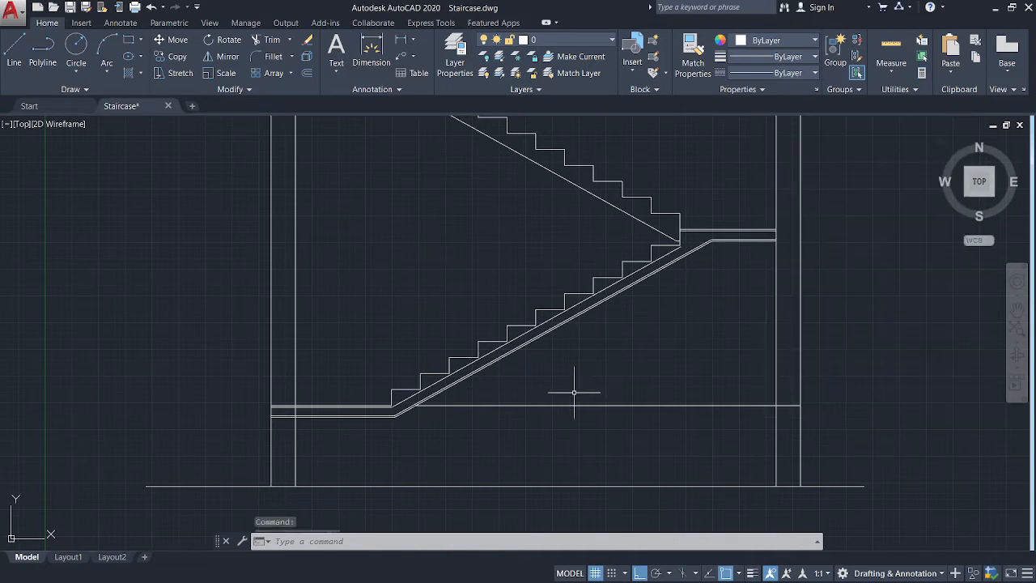
key(Escape)
text(o)
key(Return)
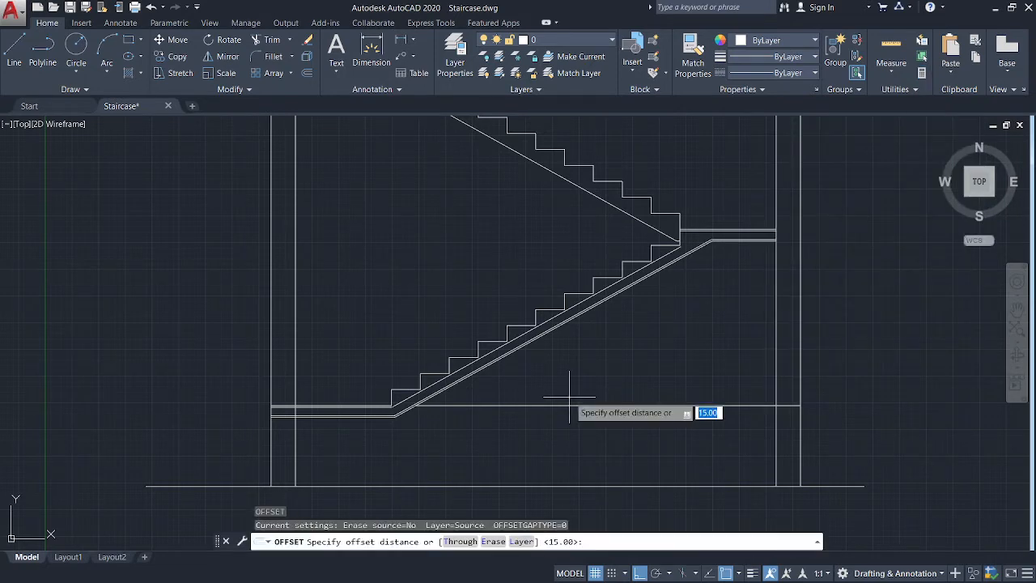
text(1500)
key(Return)
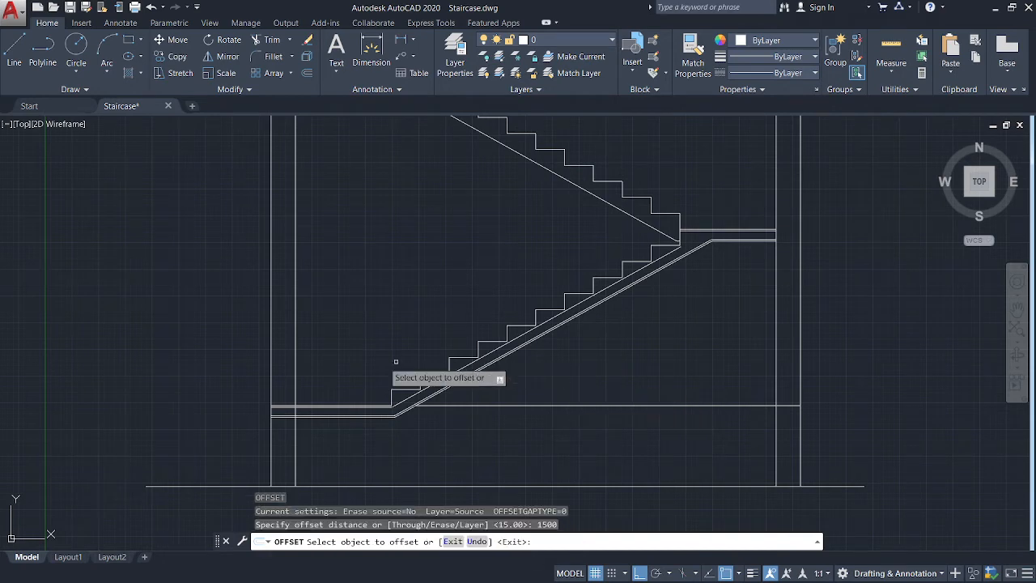
click(295, 349)
click(494, 328)
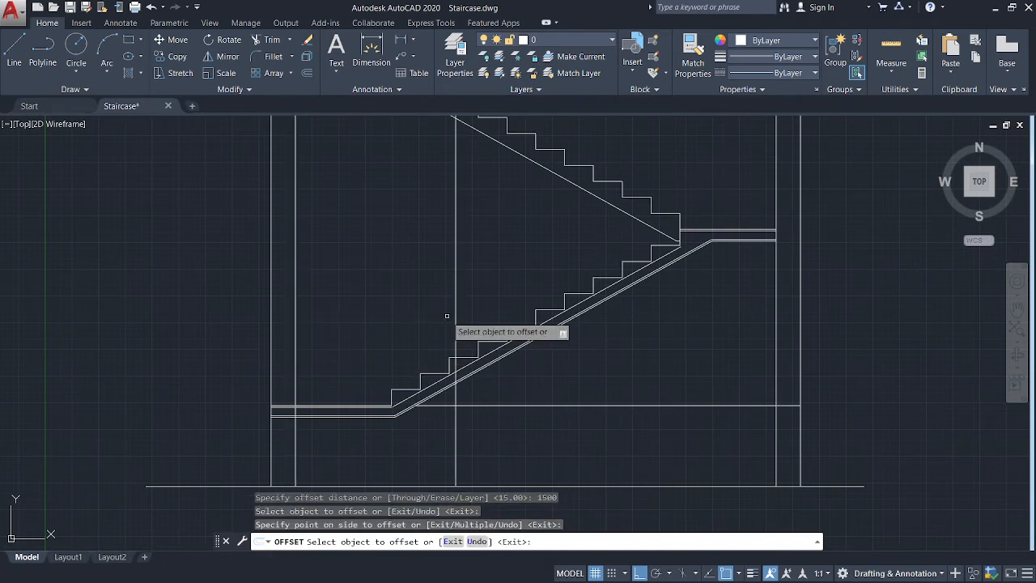
click(775, 312)
click(636, 335)
key(Escape)
scroll(349, 429, up, 5)
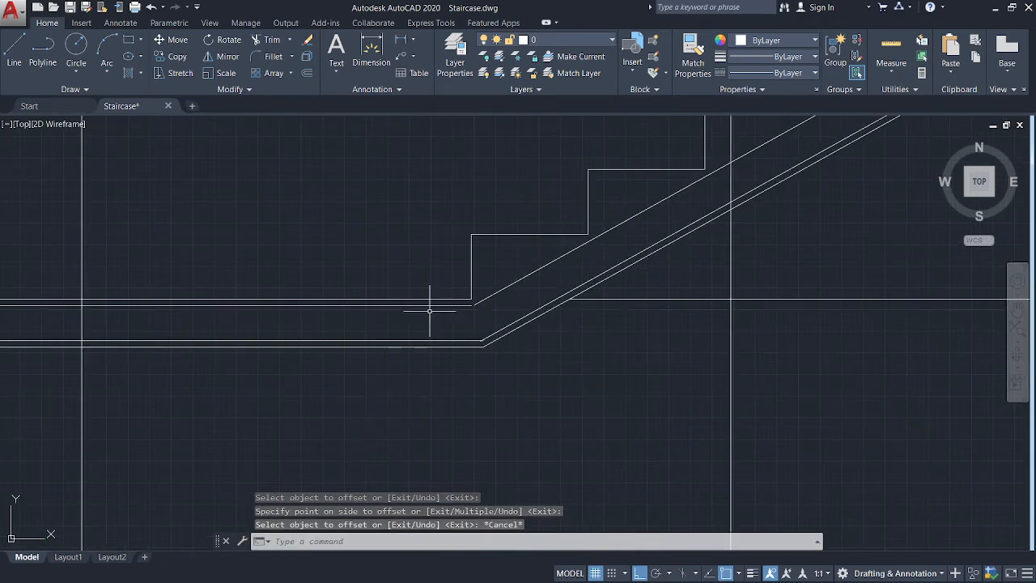
scroll(480, 315, down, 10)
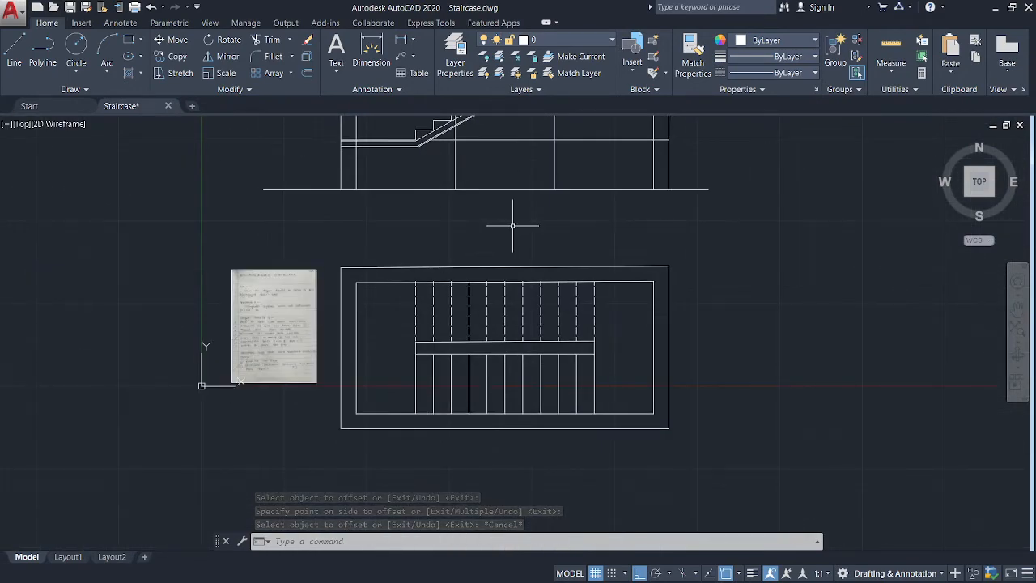
middle_drag(509, 224, 509, 335)
scroll(436, 208, up, 8)
scroll(498, 344, down, 5)
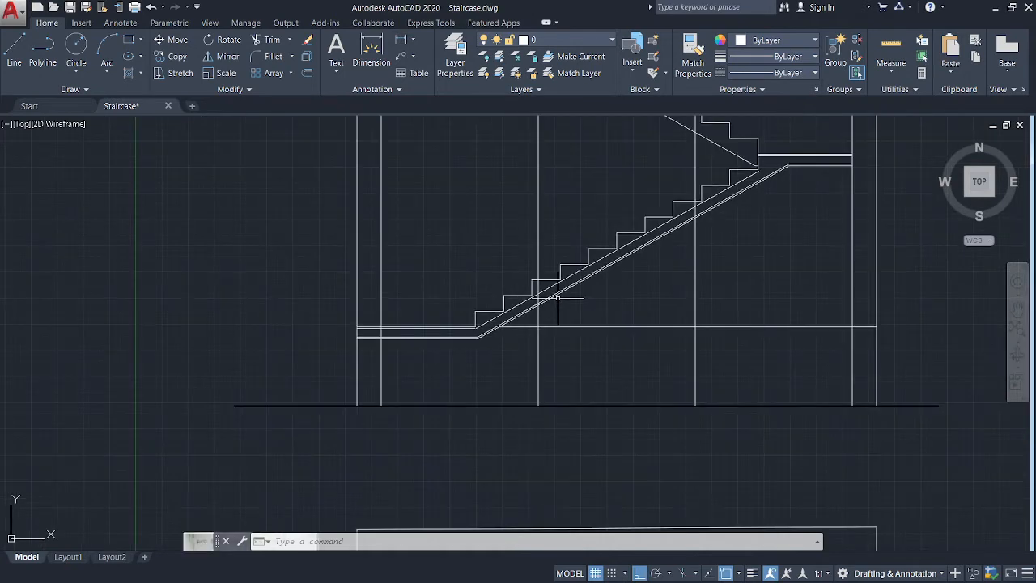
scroll(507, 290, up, 5)
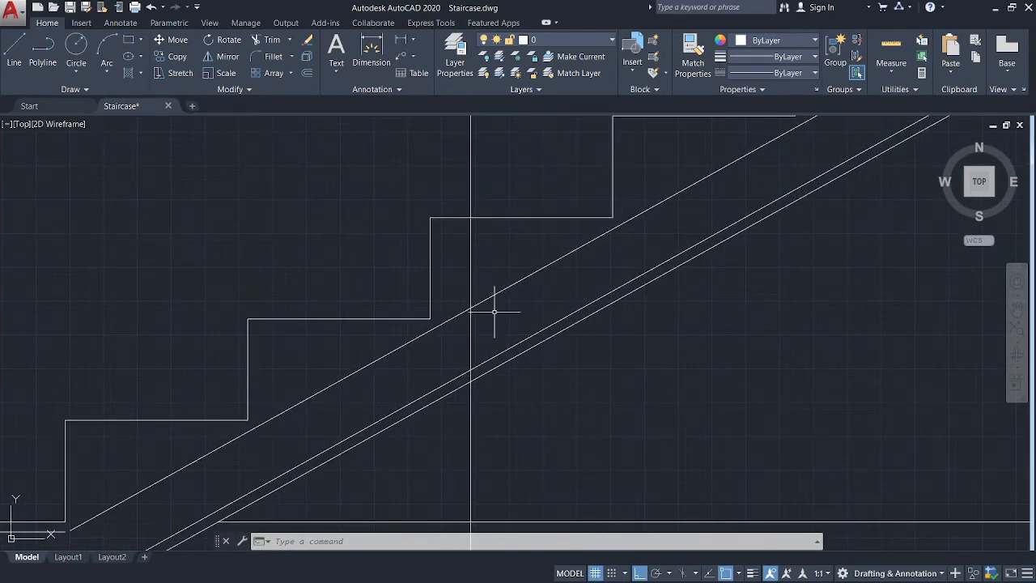
key(Return)
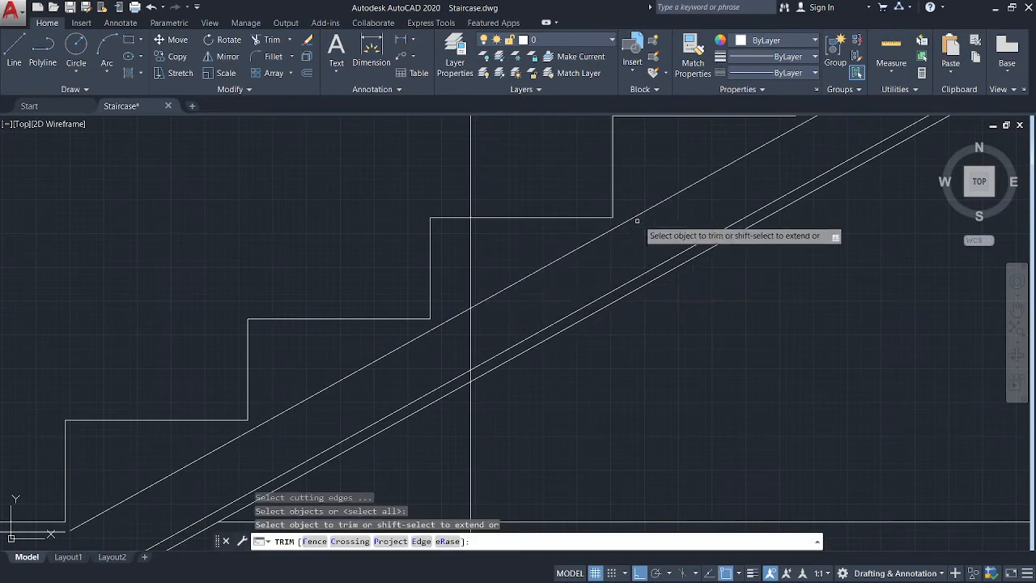
scroll(643, 220, down, 5)
scroll(645, 219, up, 1)
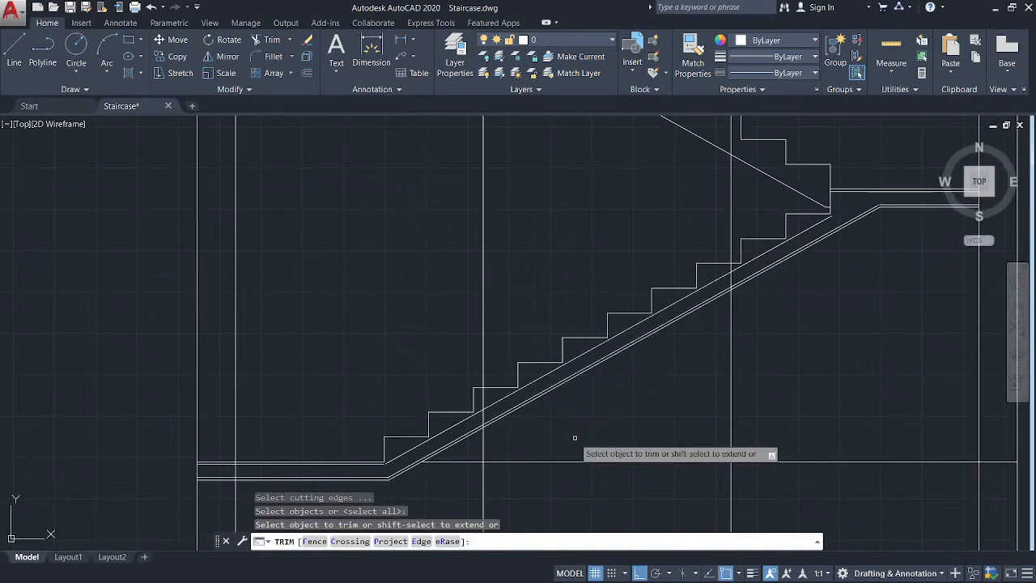
key(Escape)
Fillet the lower landing's top cover line with the flight's lower sloped cover line to form a bent bar.
middle_drag(574, 419, 658, 275)
scroll(464, 357, up, 2)
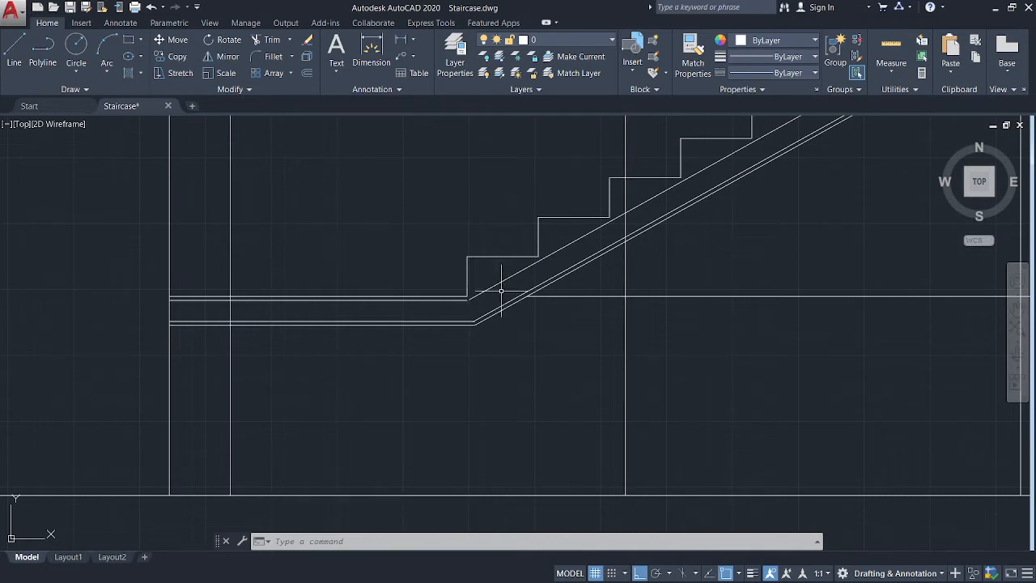
scroll(501, 290, up, 4)
mouse_move(463, 289)
middle_down()
mouse_move(520, 293)
mouse_move(626, 267)
middle_up()
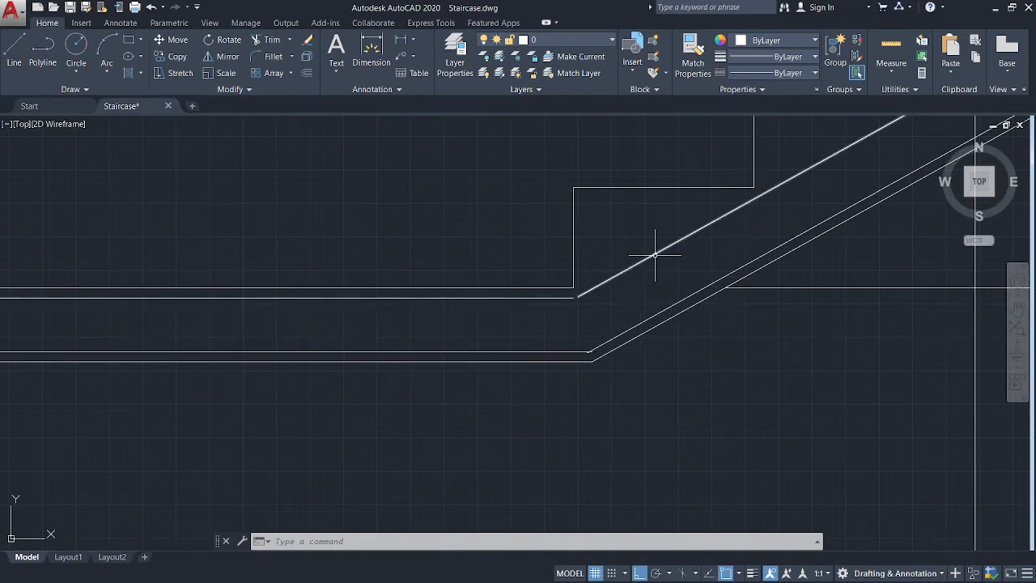
middle_drag(654, 255, 615, 301)
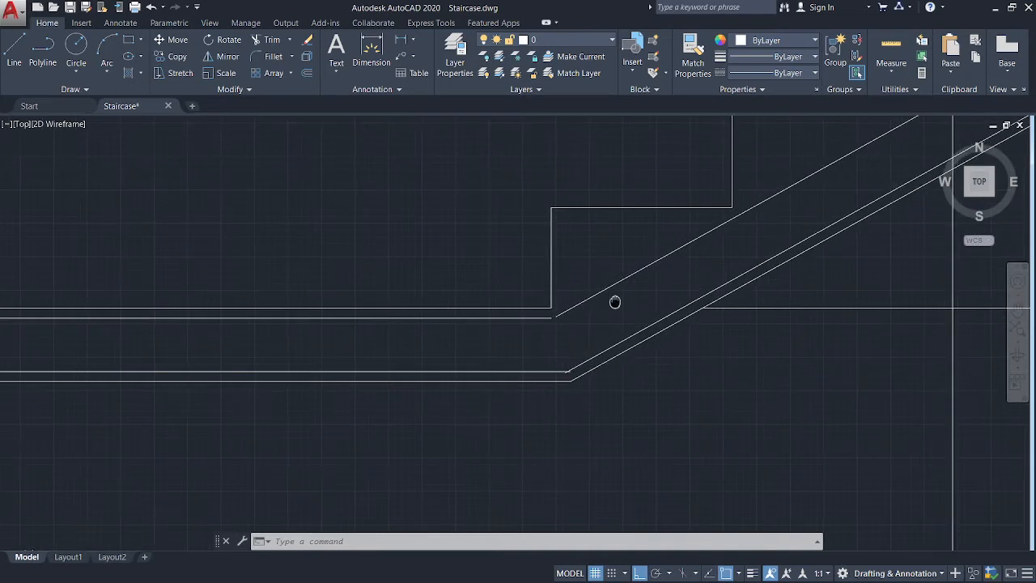
click(275, 58)
click(464, 318)
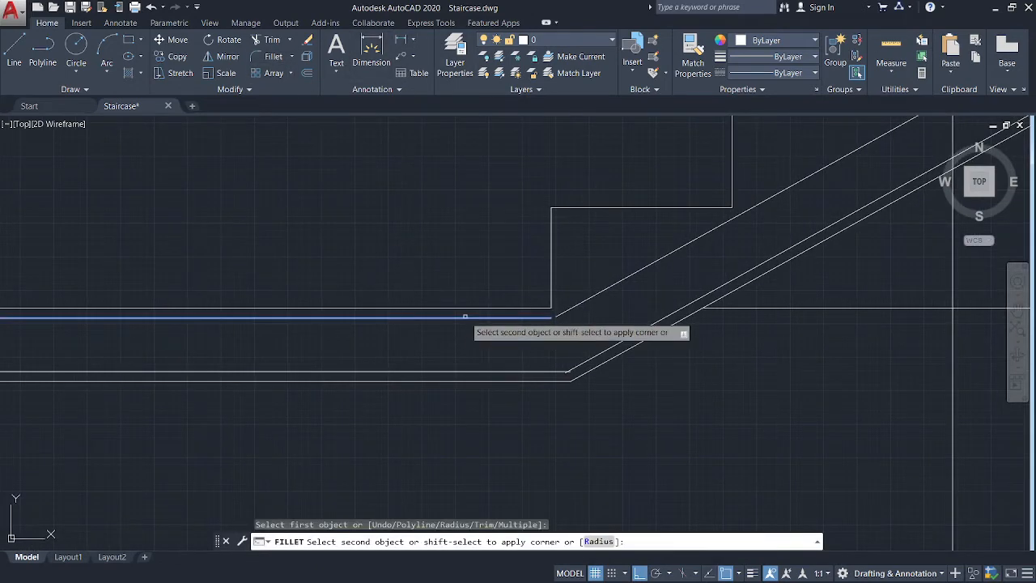
click(713, 289)
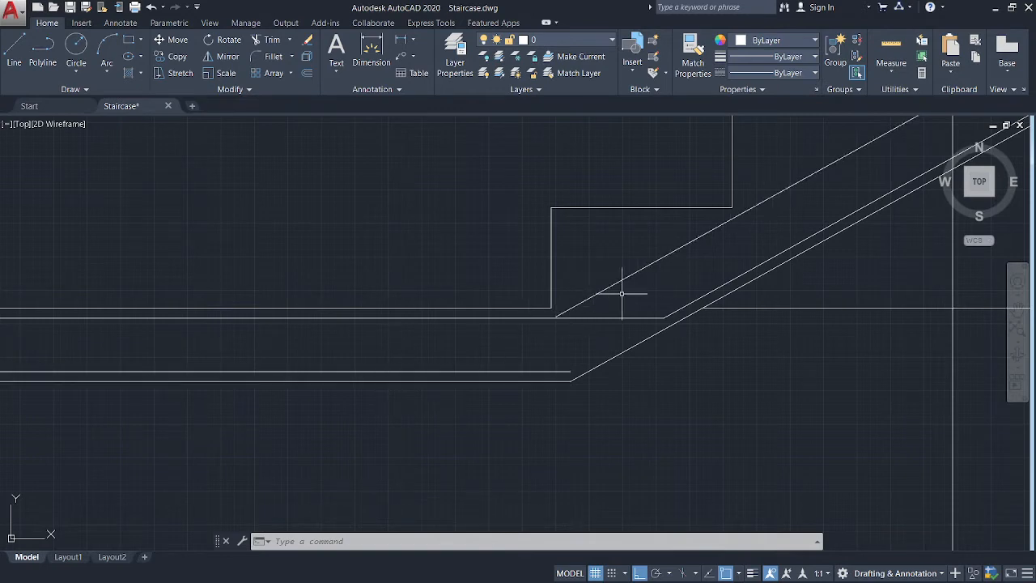
Fillet the lower landing's bottom cover line with the flight's upper sloped cover line so the two bars cross.
click(269, 65)
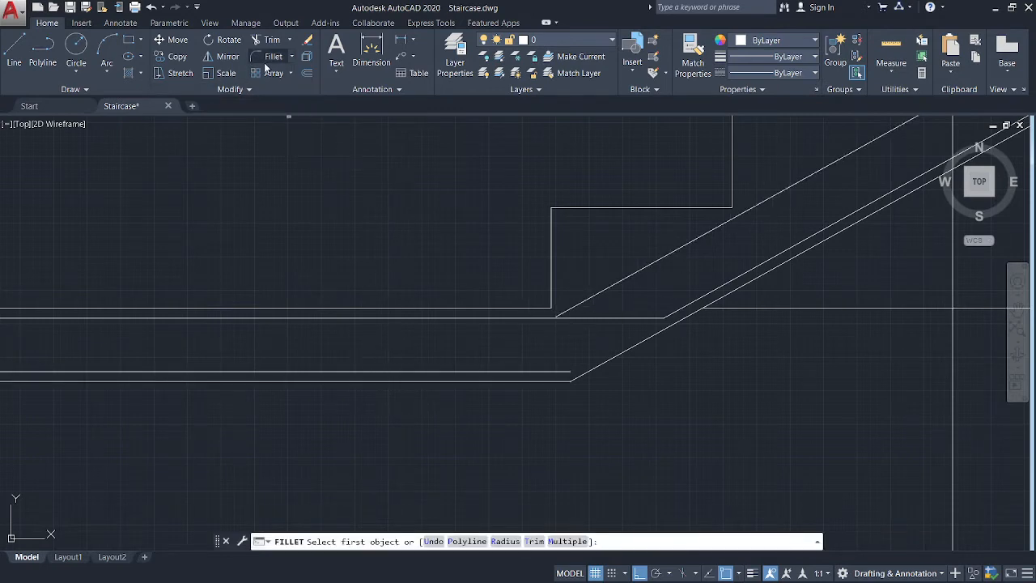
click(428, 373)
click(586, 298)
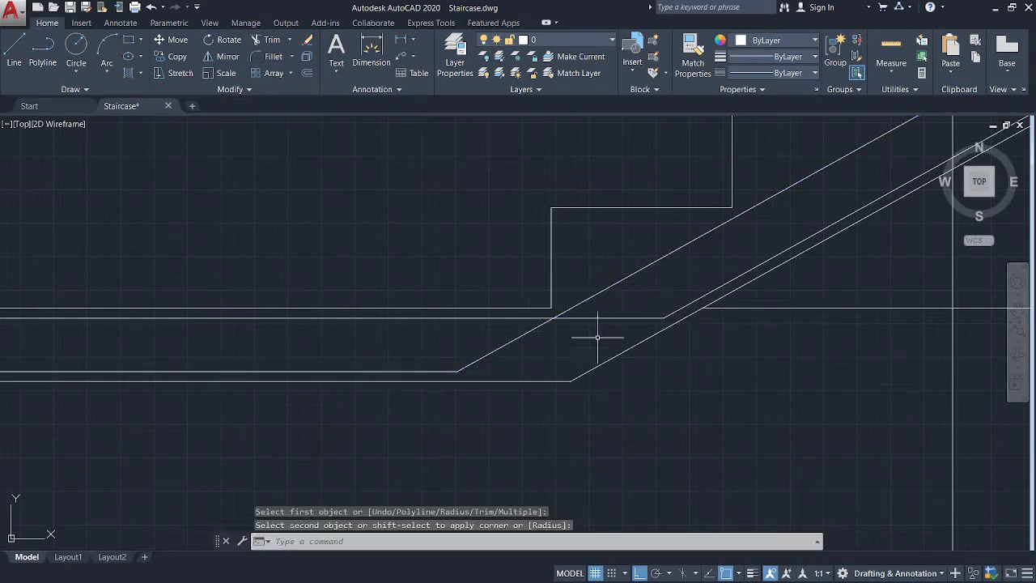
Try to trim the flight's upper sloped cover line above the 1500 curtailment line nearest the lower landing.
scroll(597, 340, down, 2)
mouse_move(591, 347)
middle_down()
mouse_move(503, 412)
mouse_move(599, 389)
middle_up()
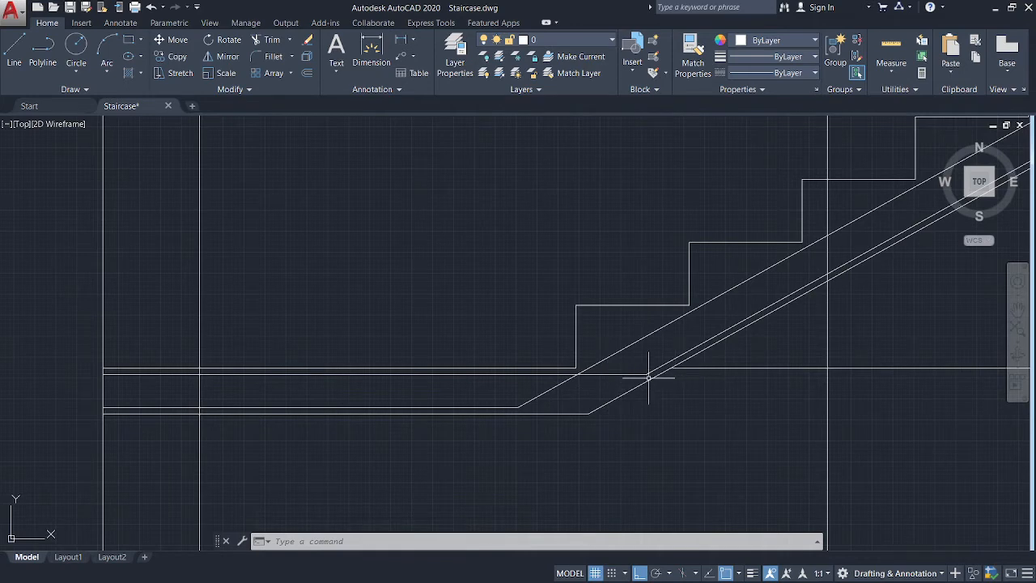
scroll(731, 408, down, 2)
middle_drag(722, 413, 398, 475)
scroll(501, 334, up, 2)
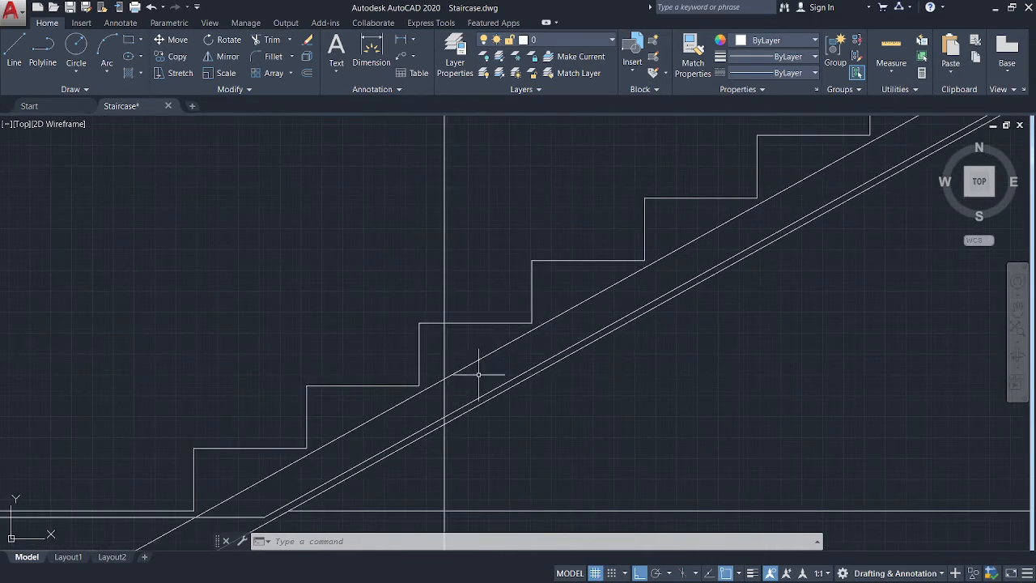
scroll(479, 374, up, 3)
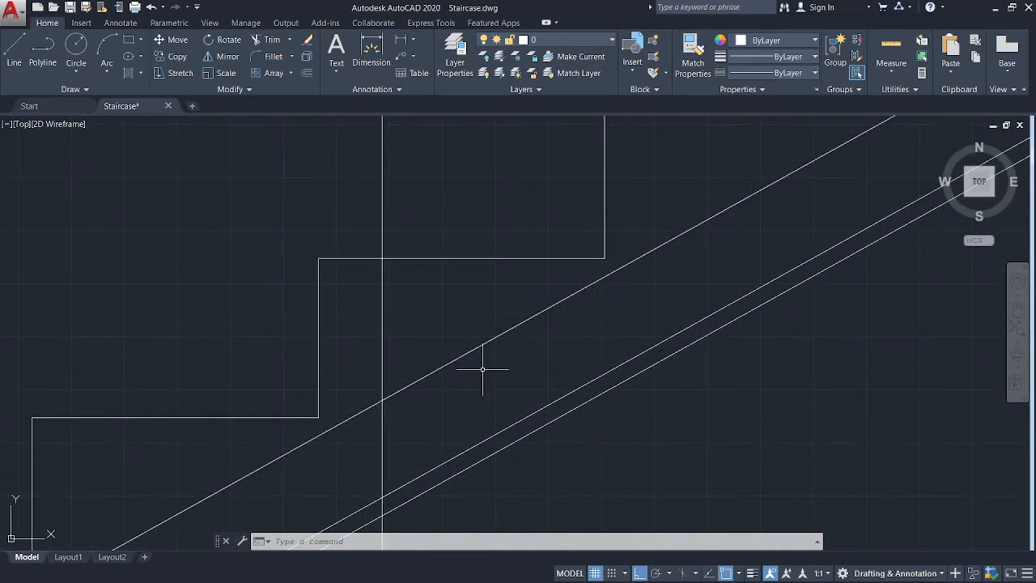
key(Return)
key(Return)
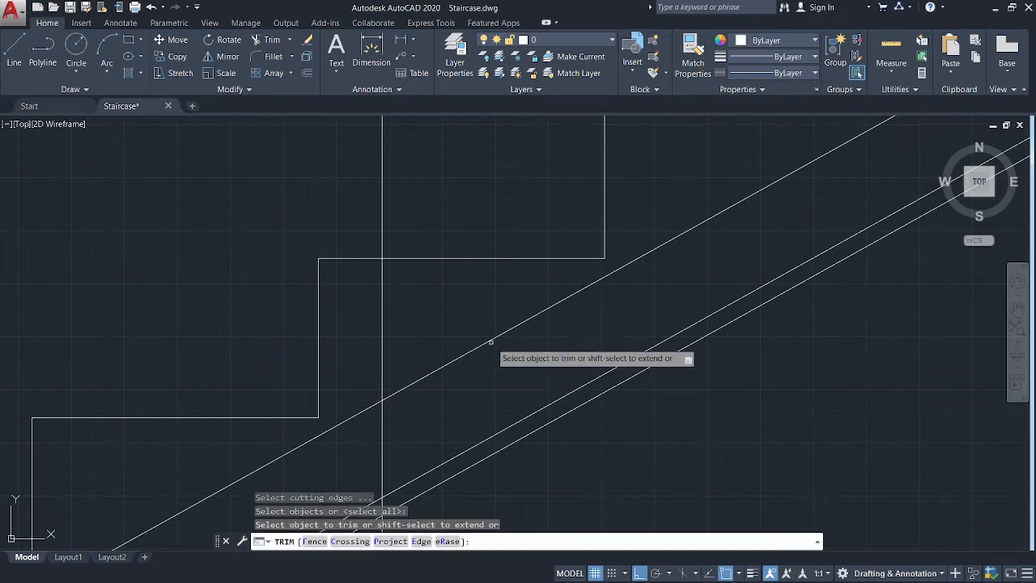
click(491, 338)
scroll(492, 338, down, 3)
scroll(465, 365, up, 1)
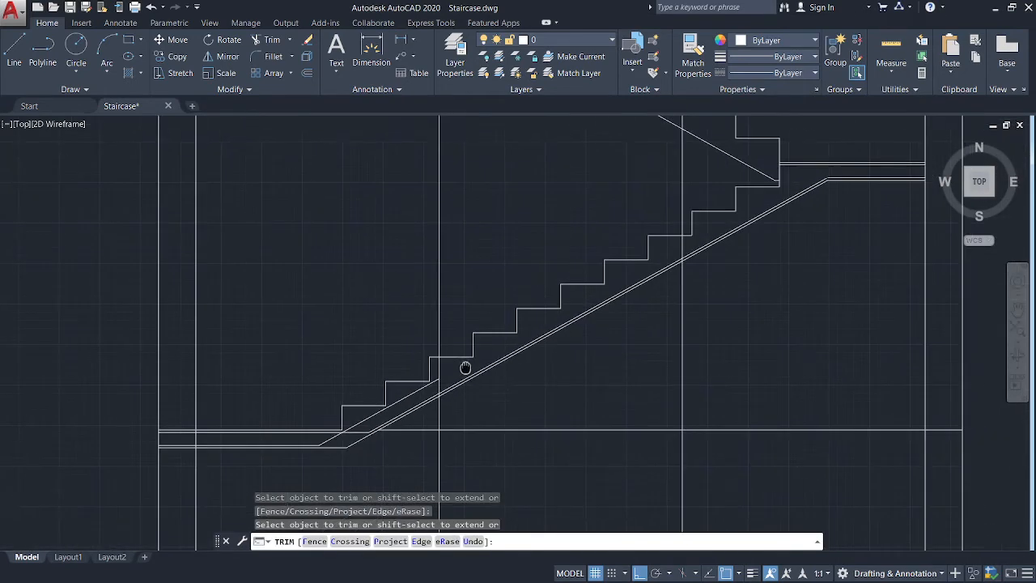
middle_drag(490, 393, 555, 386)
key(Escape)
Undo the trim of the upper sloped cover line at the lower curtailment line.
scroll(393, 393, up, 1)
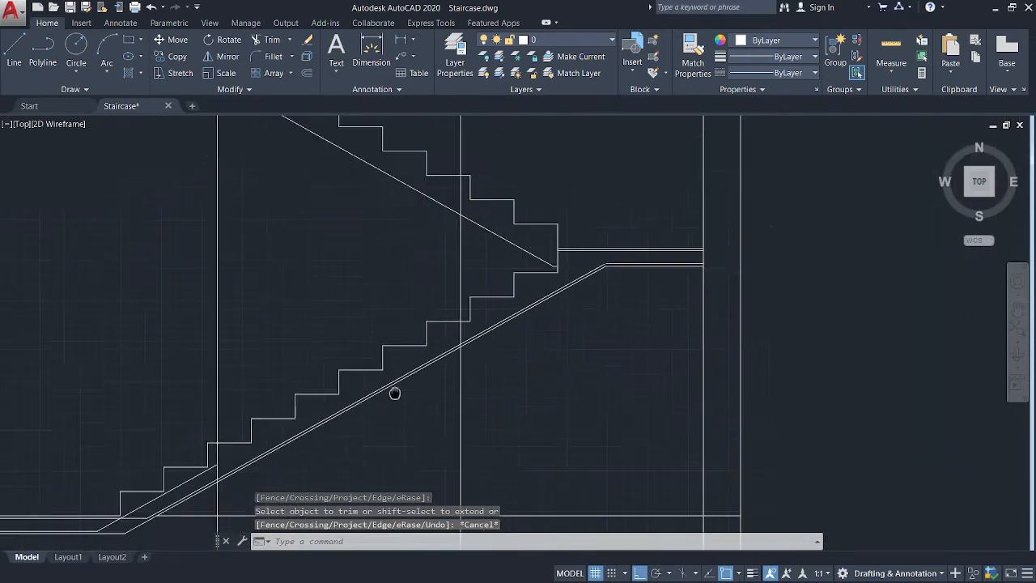
scroll(416, 261, up, 2)
scroll(412, 357, up, 2)
mouse_move(412, 359)
middle_down()
mouse_move(529, 252)
mouse_move(687, 162)
middle_up()
scroll(687, 162, down, 1)
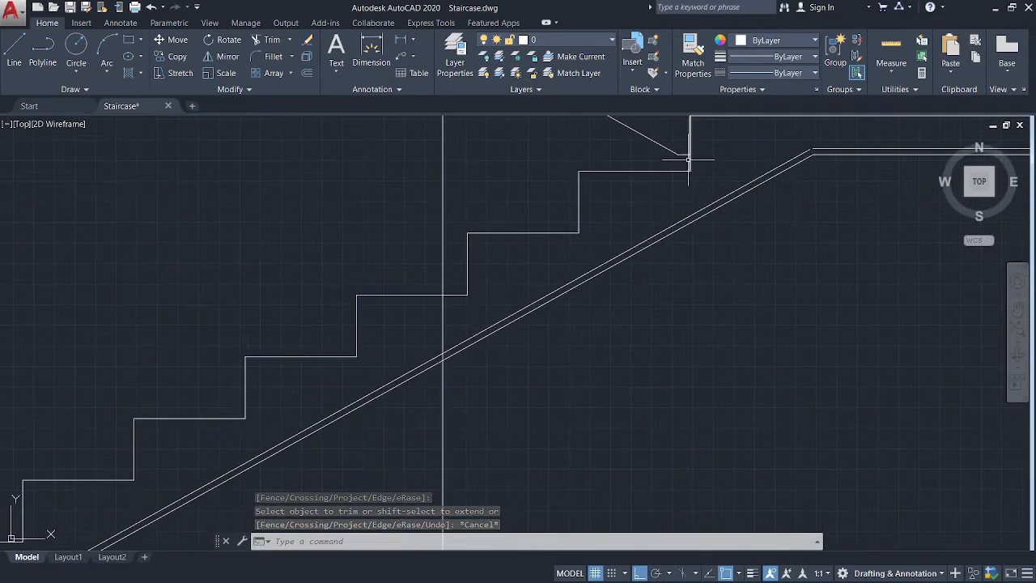
scroll(685, 160, down, 2)
key(ctrl+z)
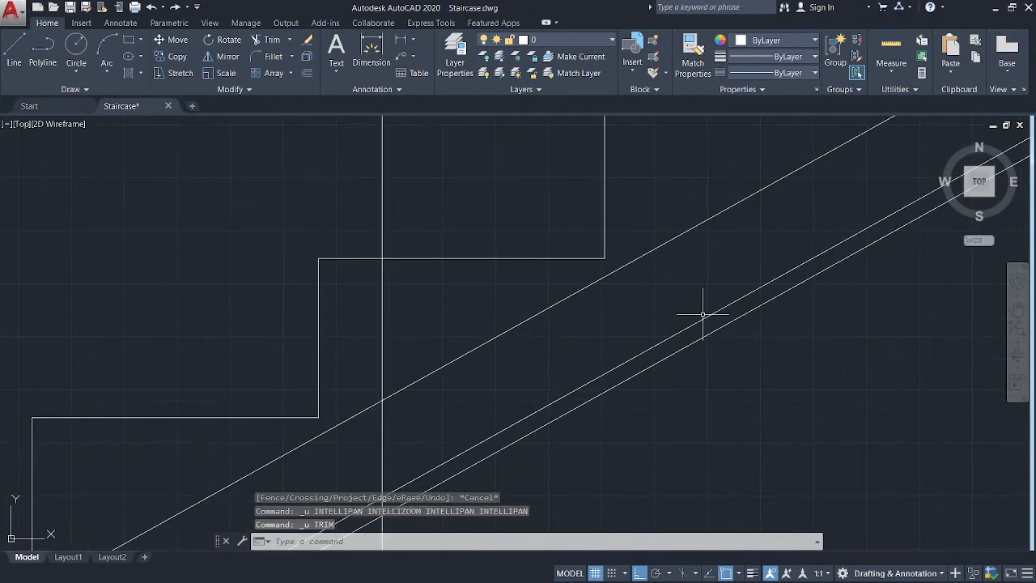
Try to trim the flight's upper sloped cover line below the 1500 curtailment line nearest the upper landing.
scroll(658, 300, down, 4)
middle_drag(659, 301, 504, 374)
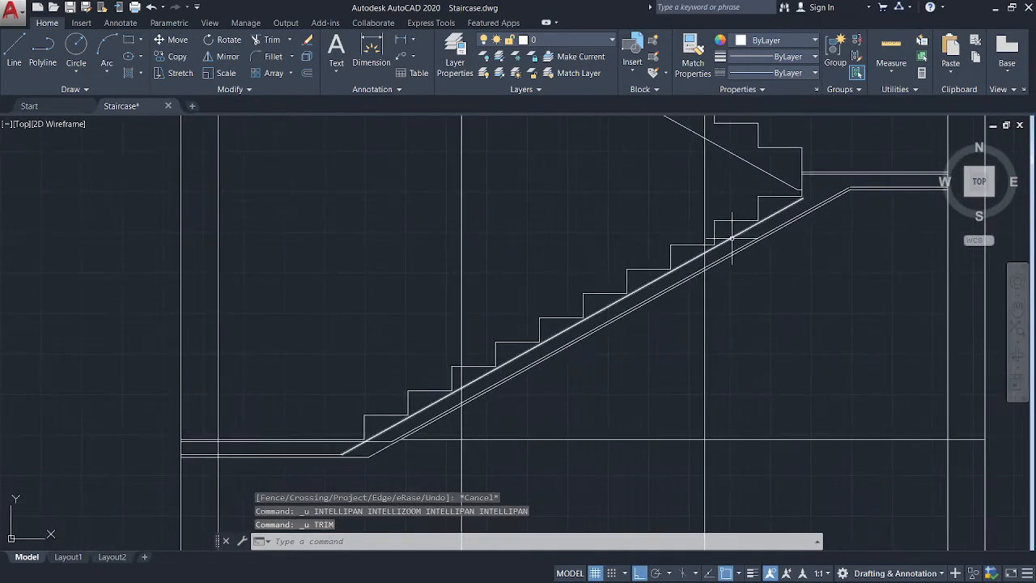
scroll(809, 172, up, 4)
text(t)
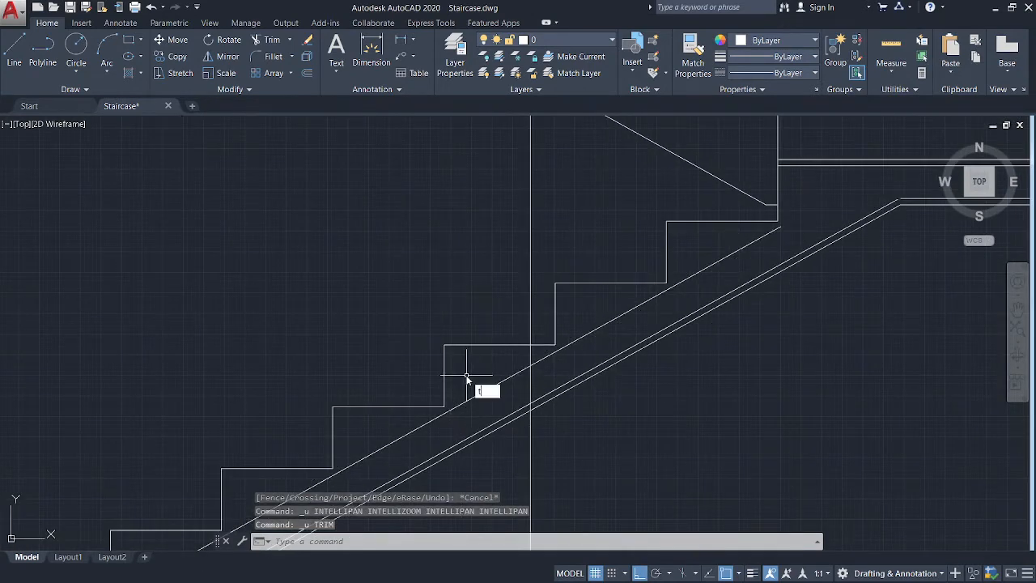
key(Return)
key(Return)
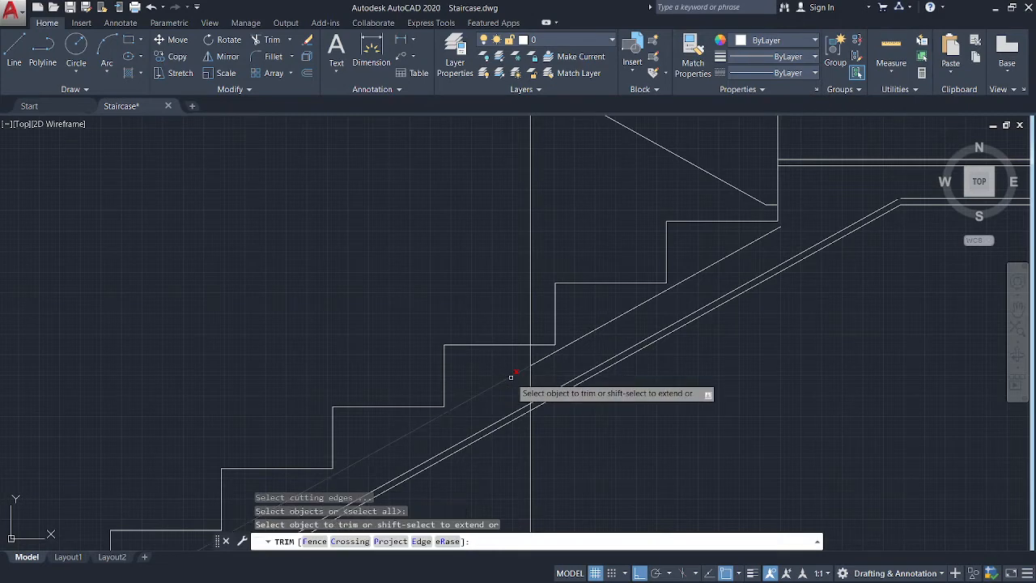
click(511, 377)
scroll(513, 364, down, 2)
middle_drag(514, 364, 565, 267)
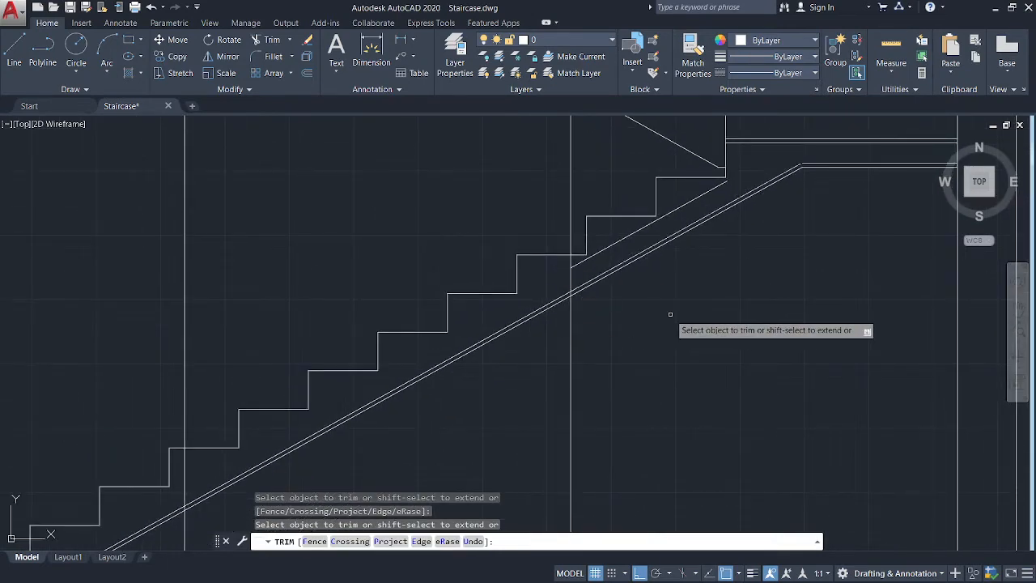
scroll(670, 314, down, 4)
scroll(672, 306, up, 2)
scroll(337, 425, up, 3)
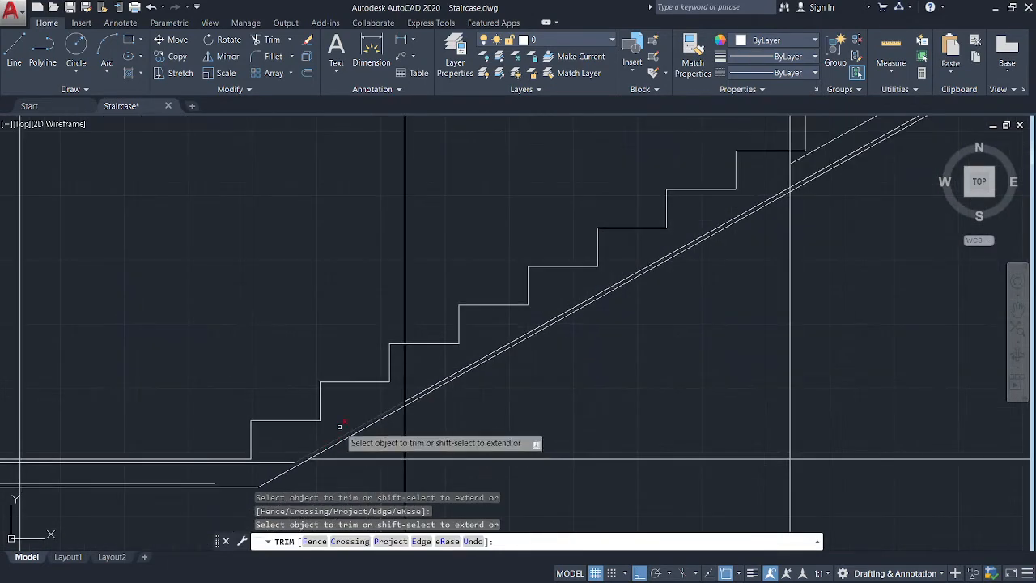
scroll(543, 382, down, 2)
key(Escape)
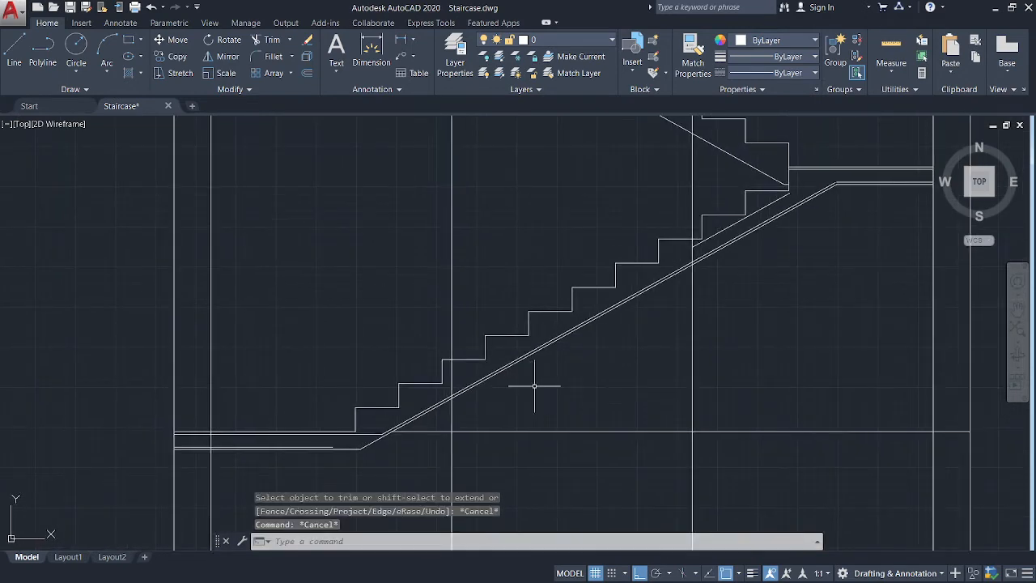
Undo the trim of the upper sloped cover line at the upper curtailment line.
key(ctrl+z)
scroll(677, 389, down, 2)
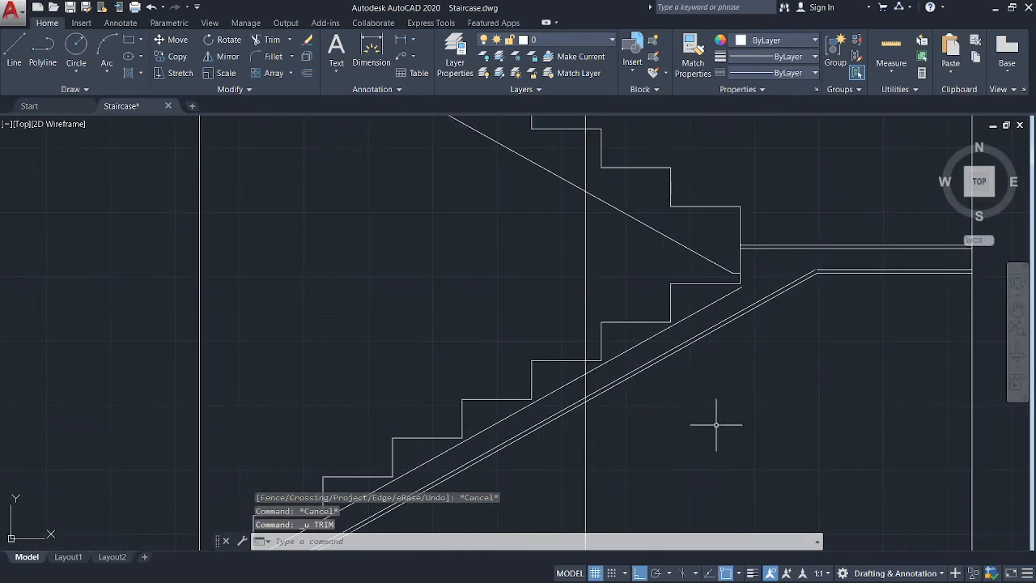
middle_drag(716, 425, 734, 261)
scroll(714, 296, down, 4)
scroll(715, 297, up, 2)
middle_drag(706, 314, 670, 359)
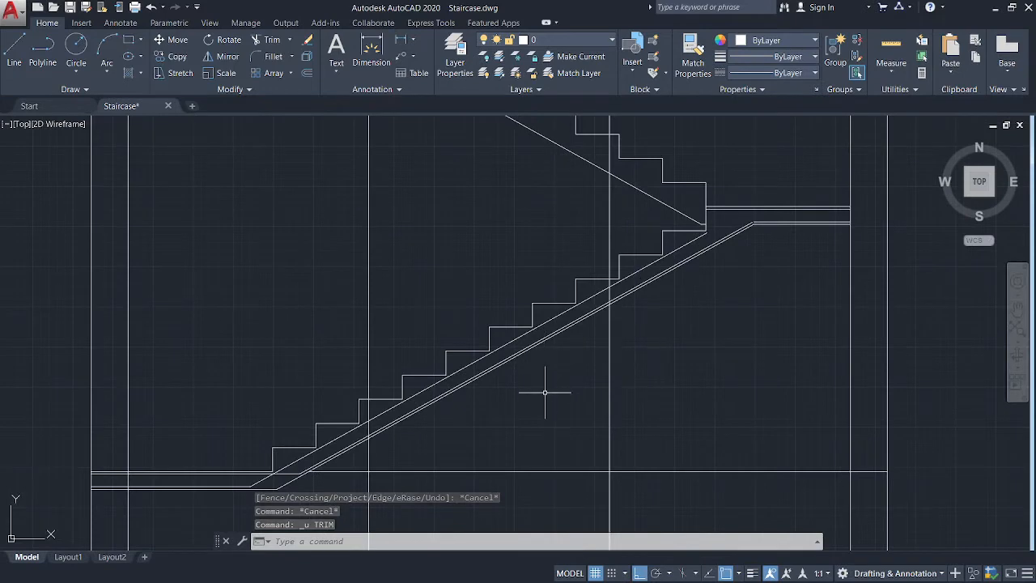
Trim the middle part of the flight's upper sloped cover line between the two 1500 curtailment lines.
scroll(599, 242, up, 4)
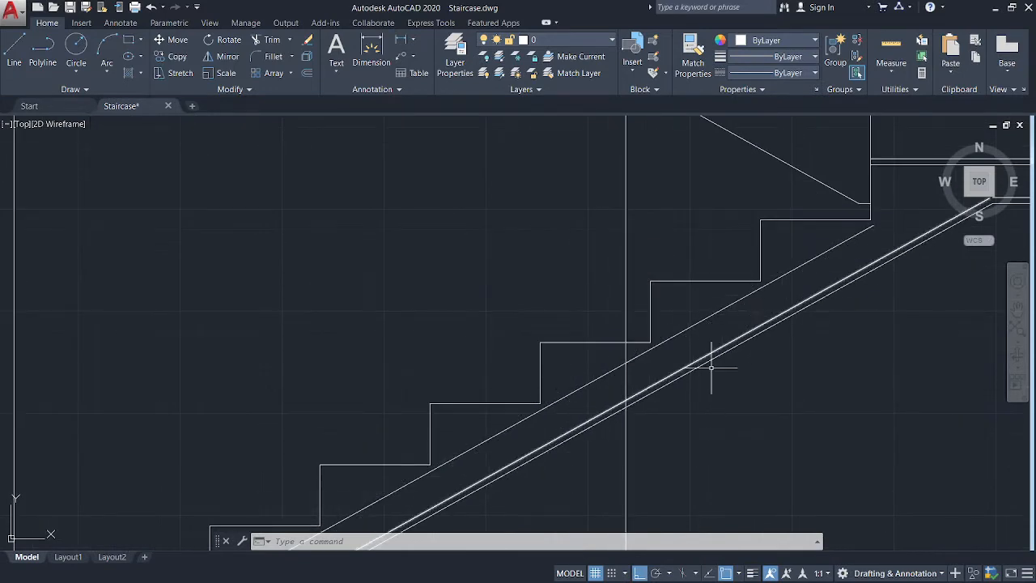
scroll(697, 385, down, 4)
middle_drag(512, 469, 548, 279)
mouse_move(632, 329)
middle_down()
mouse_move(607, 377)
mouse_move(572, 407)
middle_up()
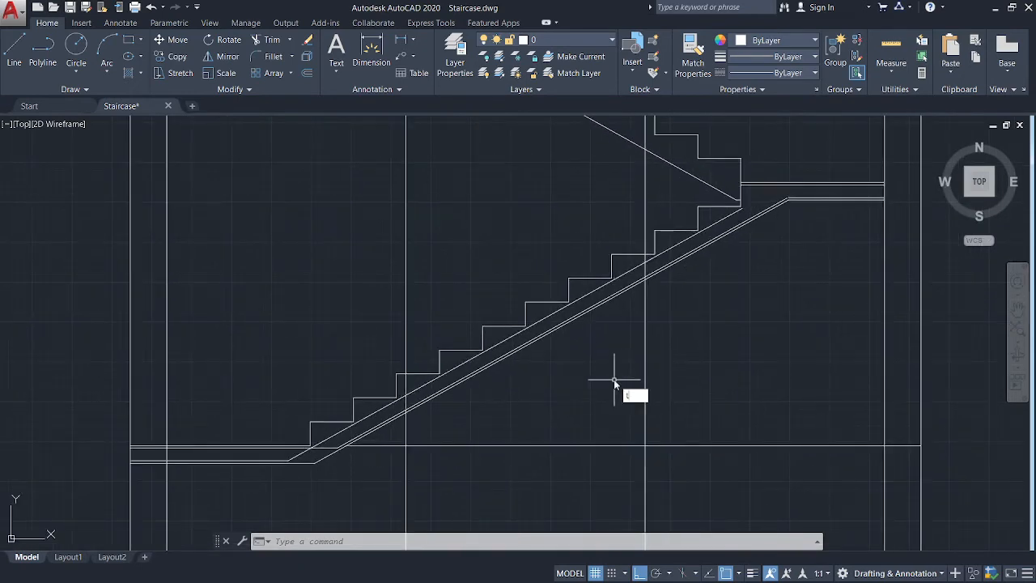
key(Return)
key(Escape)
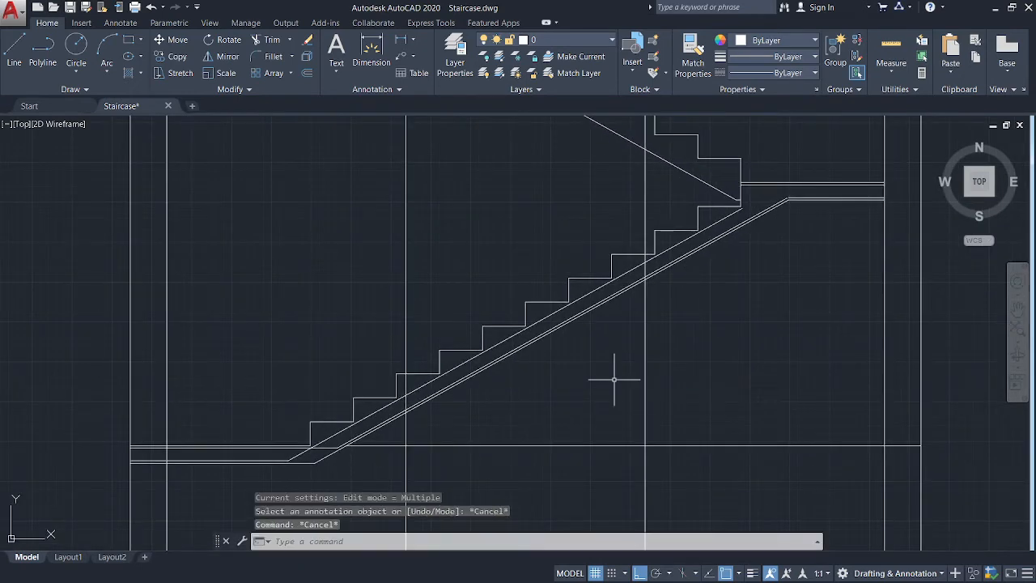
key(Return)
key(Return)
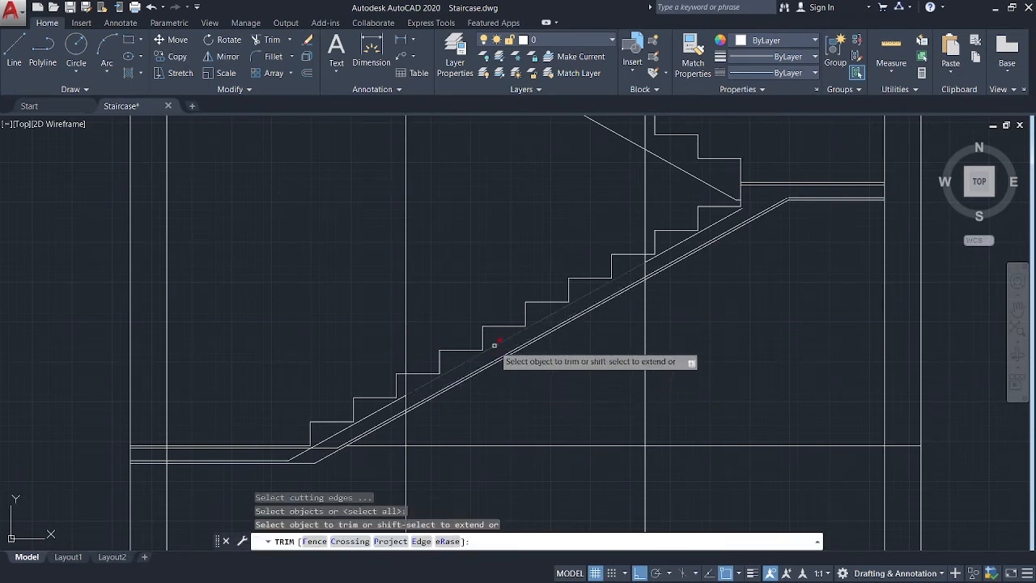
click(494, 345)
middle_drag(831, 293, 726, 403)
scroll(694, 324, up, 2)
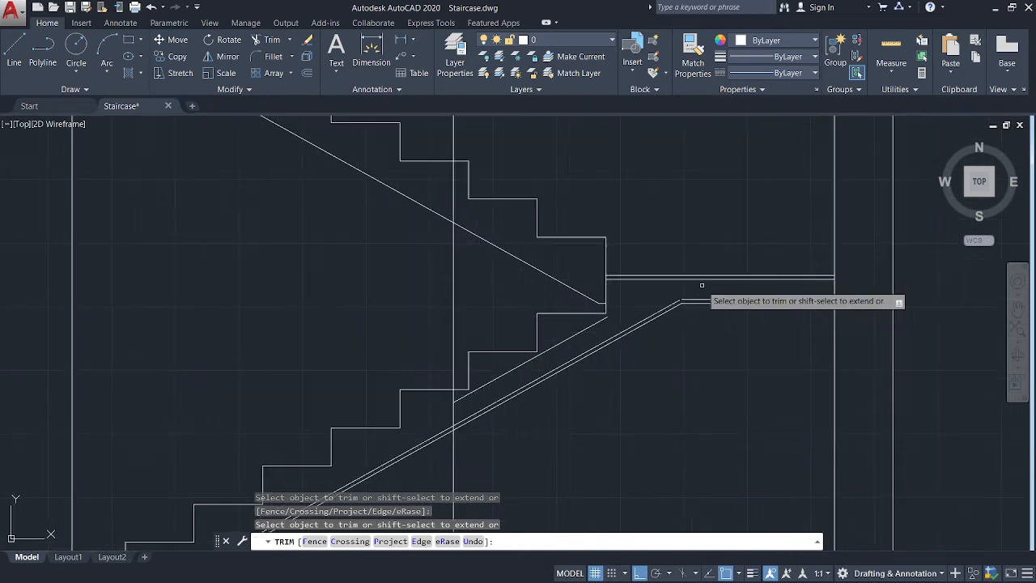
scroll(666, 301, up, 2)
key(Escape)
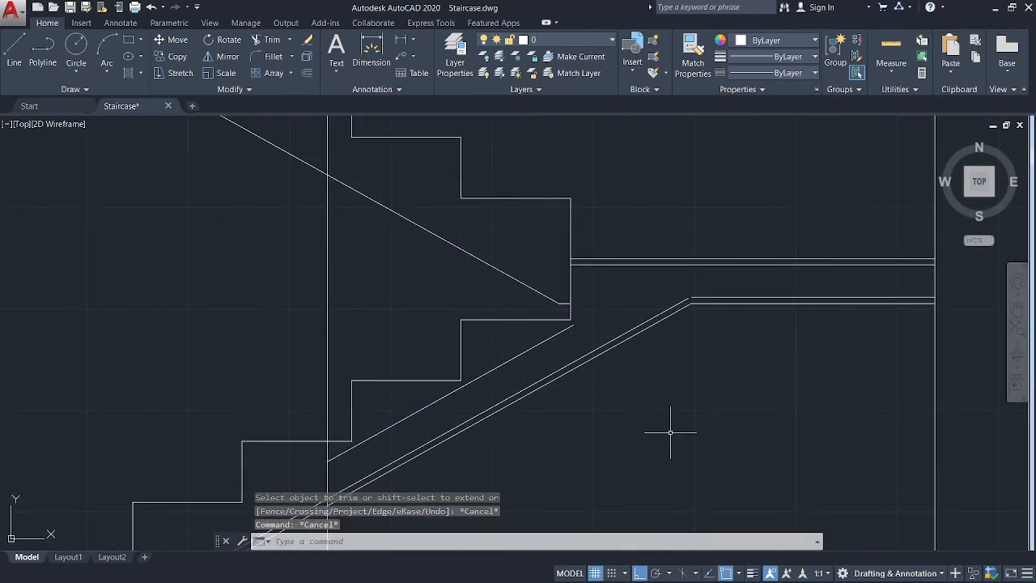
Fillet the flight's lower sloped cover line with the upper landing's top cover line to form a bent bar.
middle_drag(670, 429, 644, 421)
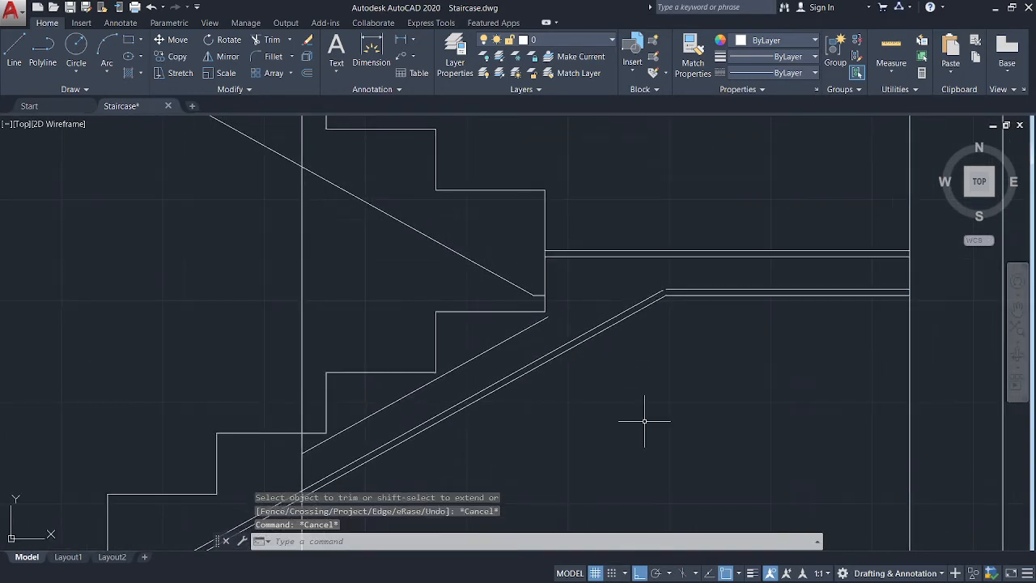
scroll(644, 420, up, 2)
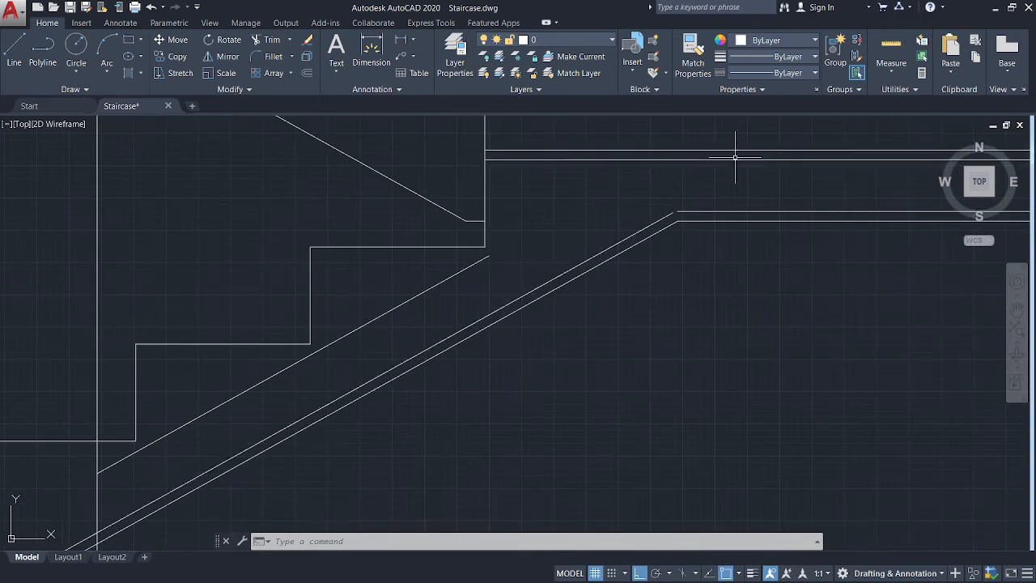
click(272, 56)
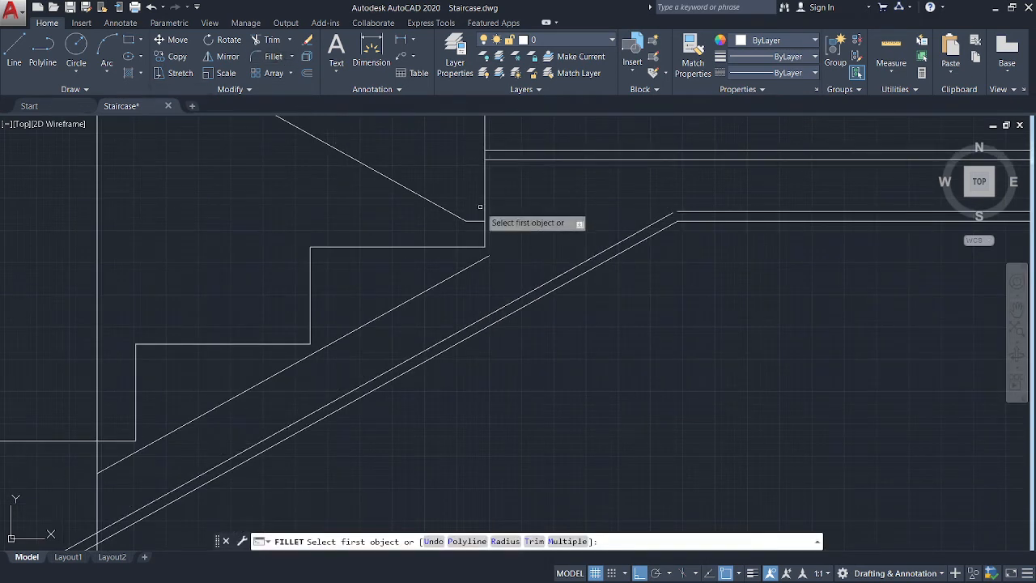
click(590, 254)
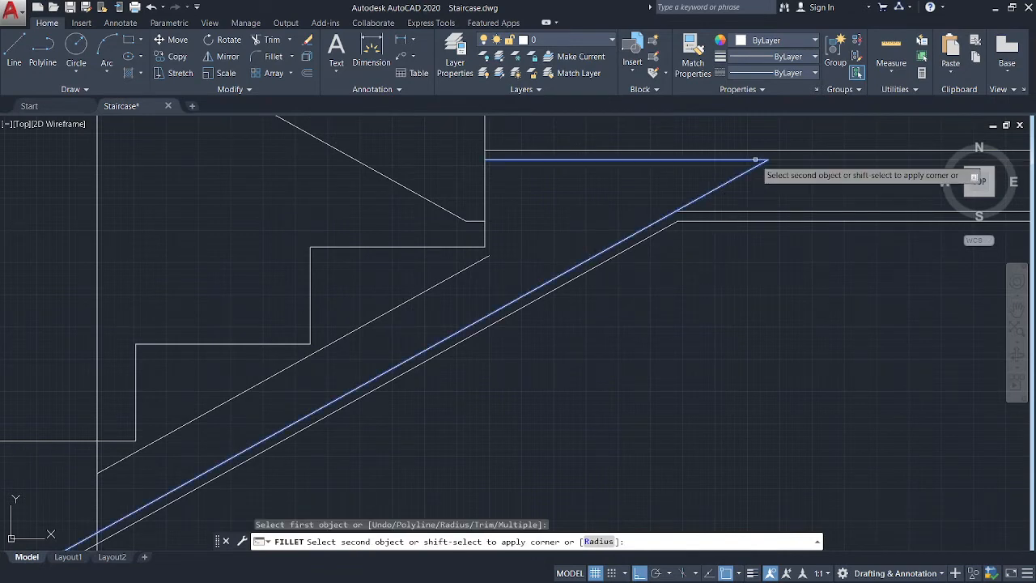
middle_drag(755, 331, 497, 388)
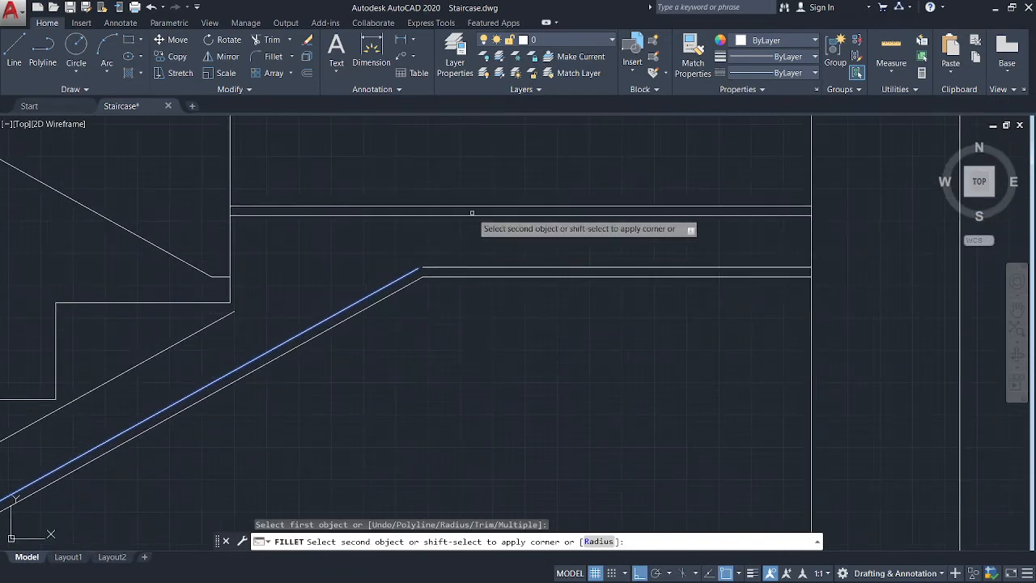
click(547, 216)
middle_drag(454, 349, 604, 315)
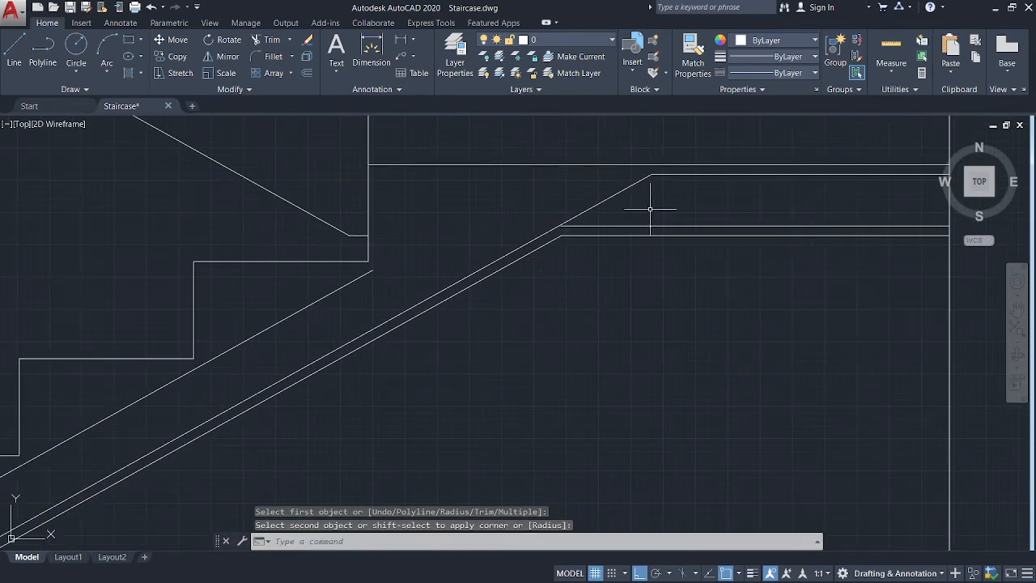
Fillet the remaining upper piece of the flight's upper sloped cover line with the upper landing's bottom cover line.
click(274, 59)
click(331, 294)
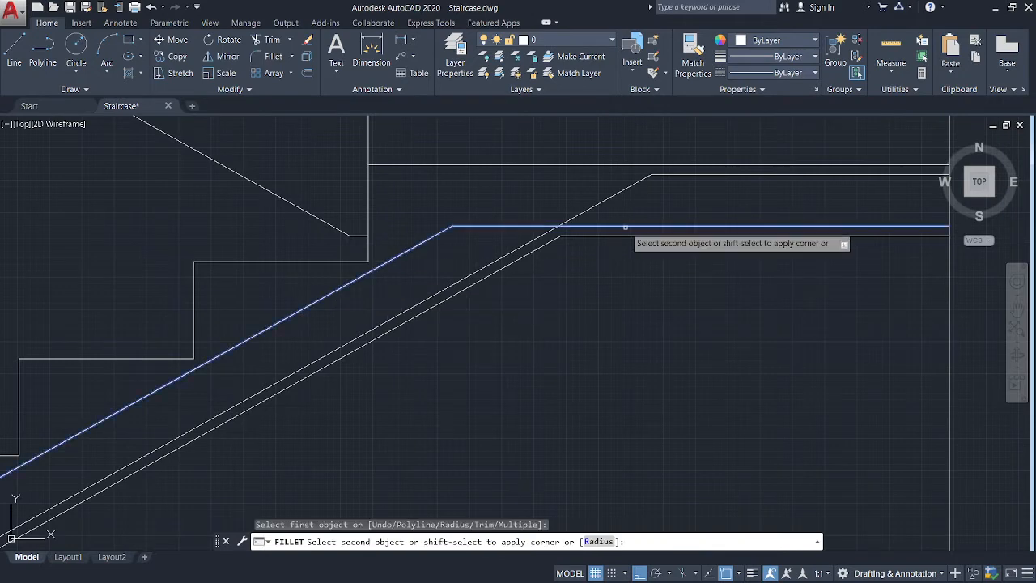
click(625, 228)
scroll(624, 225, down, 4)
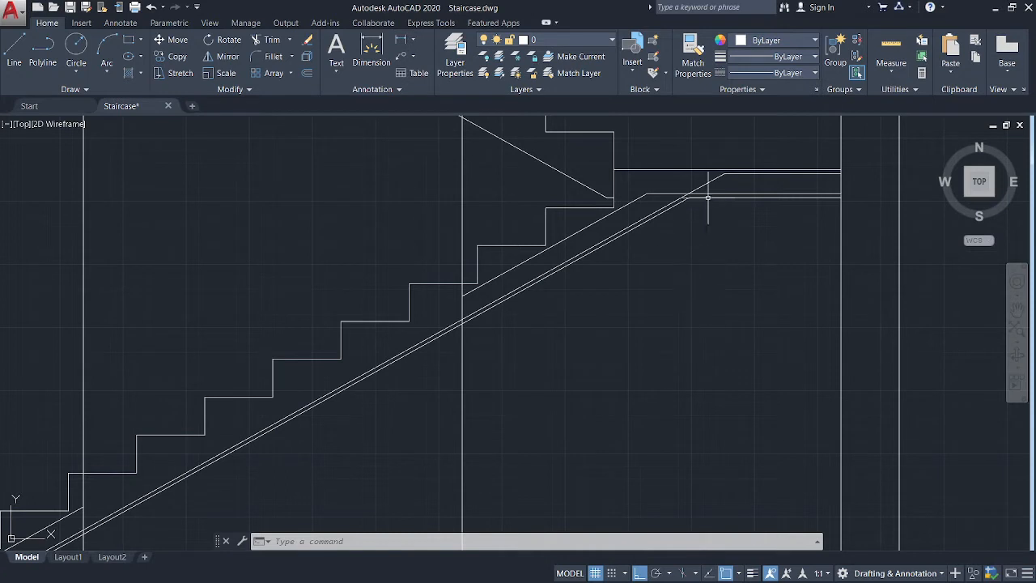
Set the colour of the upper landing's curtailed bent bar, both its sloped and horizontal parts, to green.
scroll(709, 197, up, 4)
scroll(437, 235, down, 2)
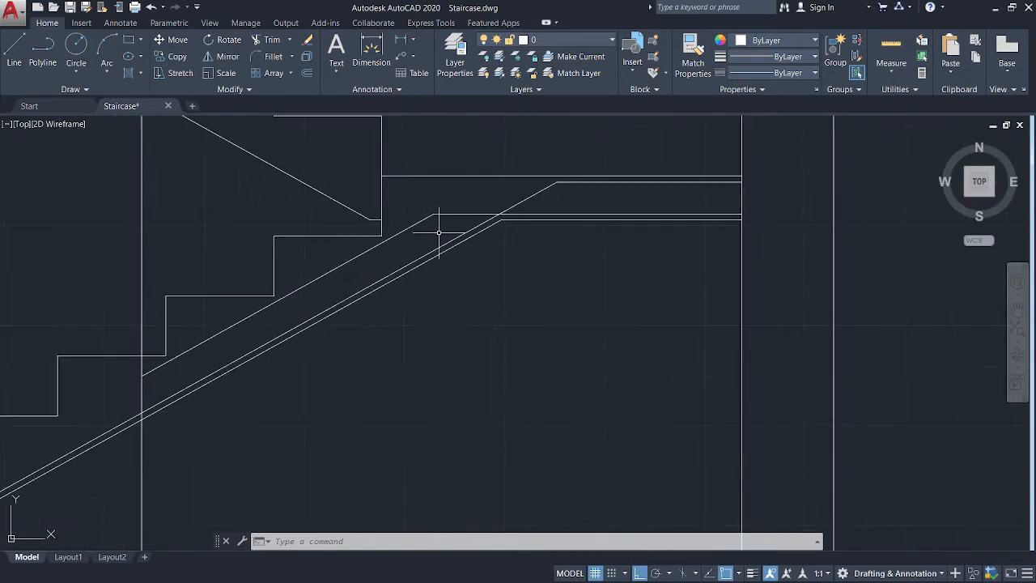
middle_drag(438, 233, 561, 256)
middle_drag(470, 289, 553, 261)
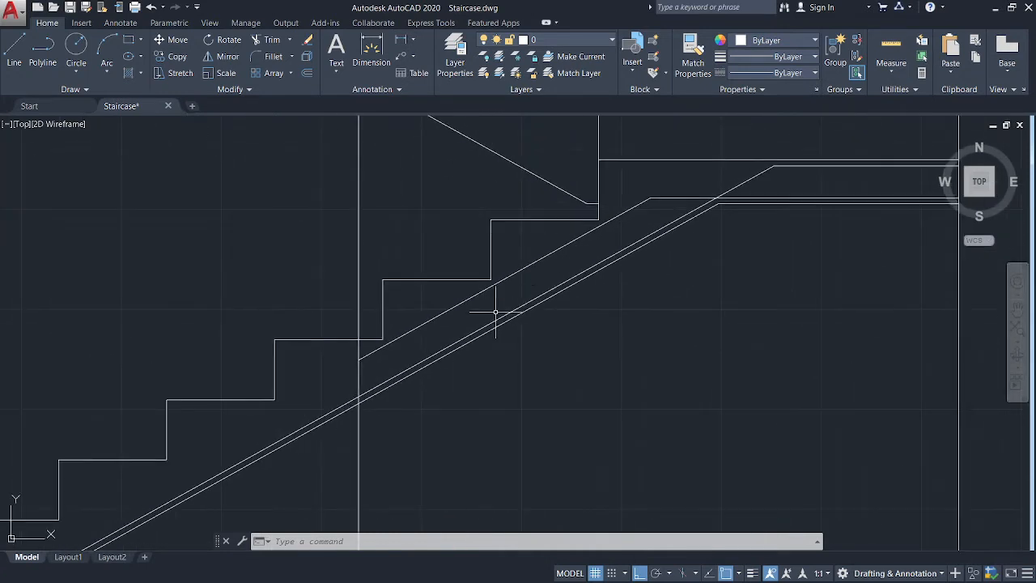
middle_drag(435, 332, 435, 330)
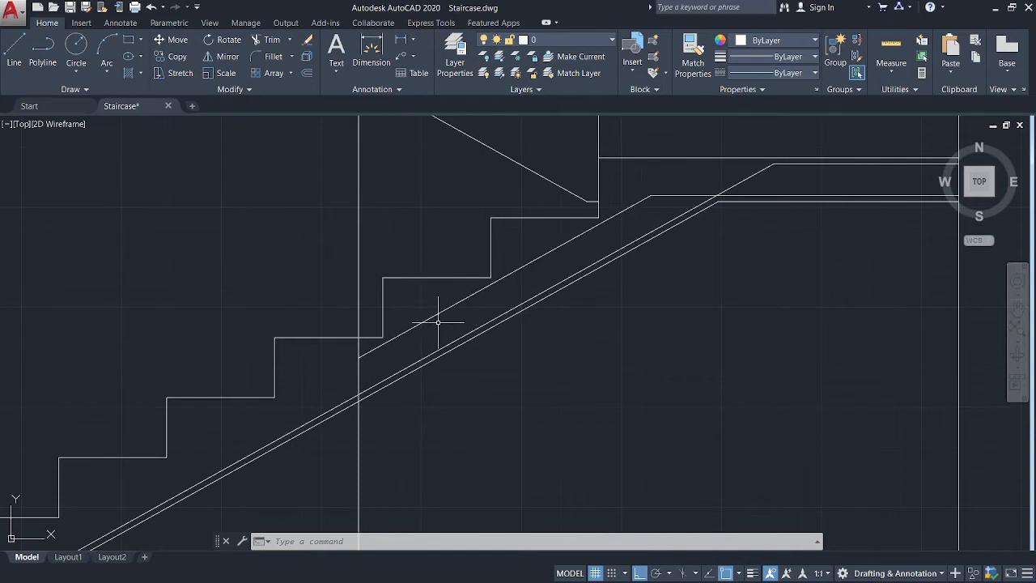
click(435, 324)
click(423, 293)
scroll(697, 195, up, 2)
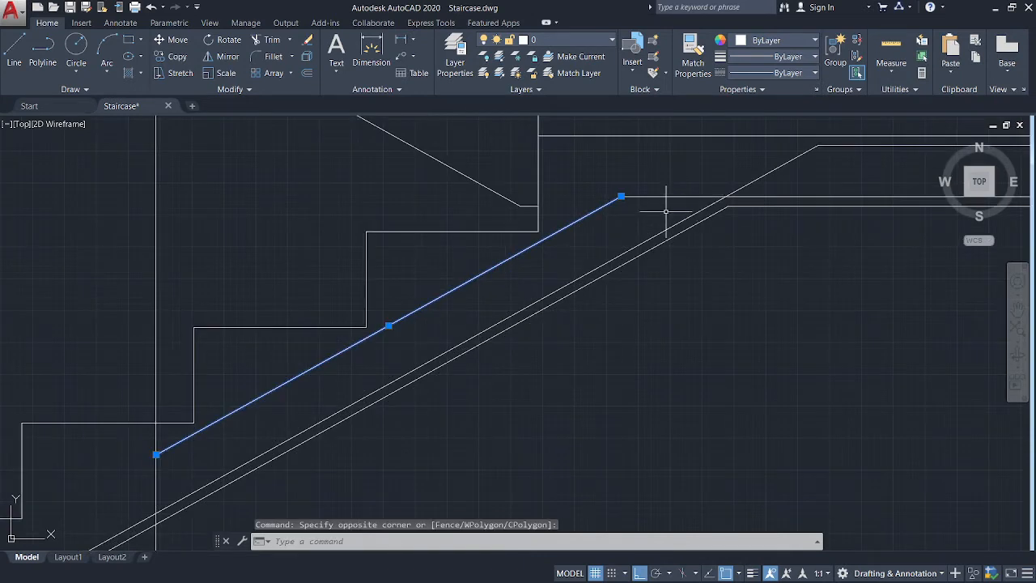
click(665, 211)
click(655, 182)
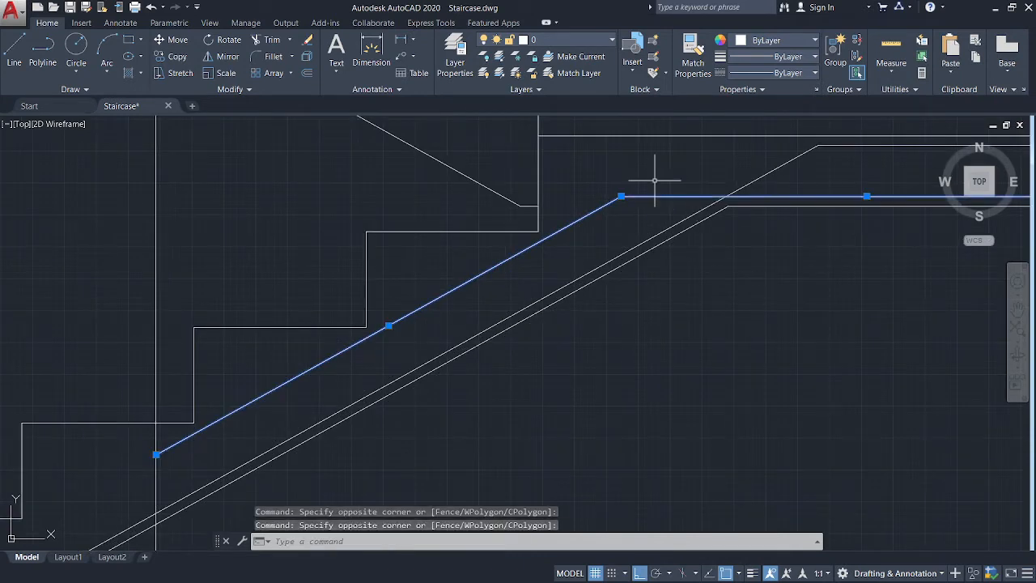
click(779, 39)
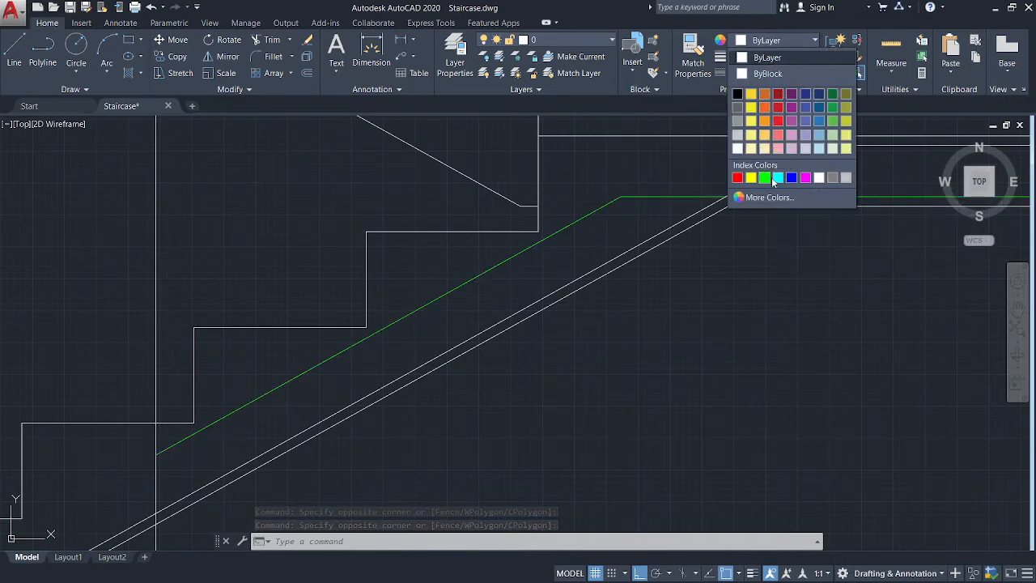
click(767, 180)
key(Escape)
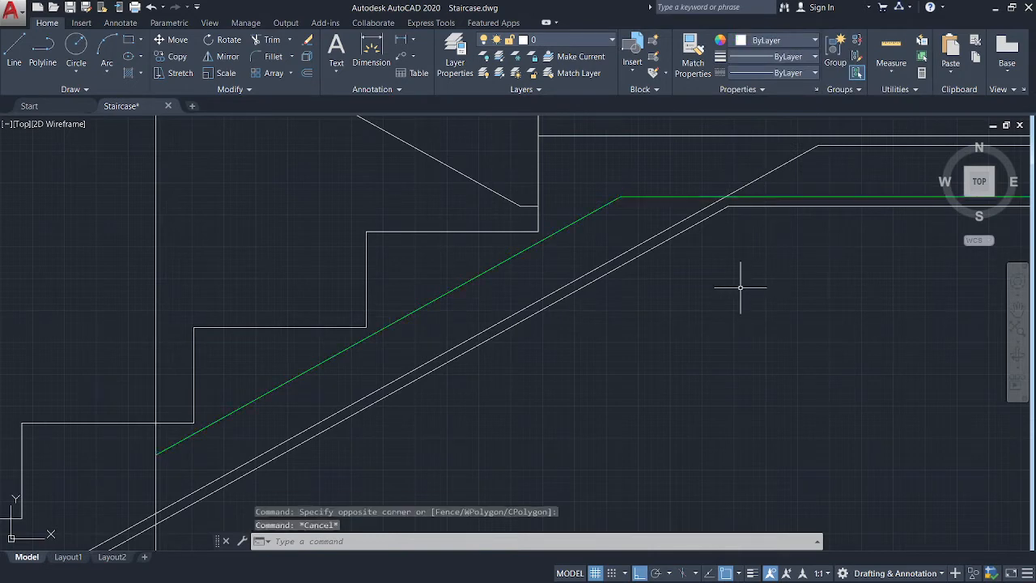
key(Escape)
Set the colour of the lower landing's curtailed bent bar, both its sloped and horizontal parts, to green.
scroll(696, 353, down, 2)
scroll(696, 353, down, 3)
scroll(821, 197, down, 2)
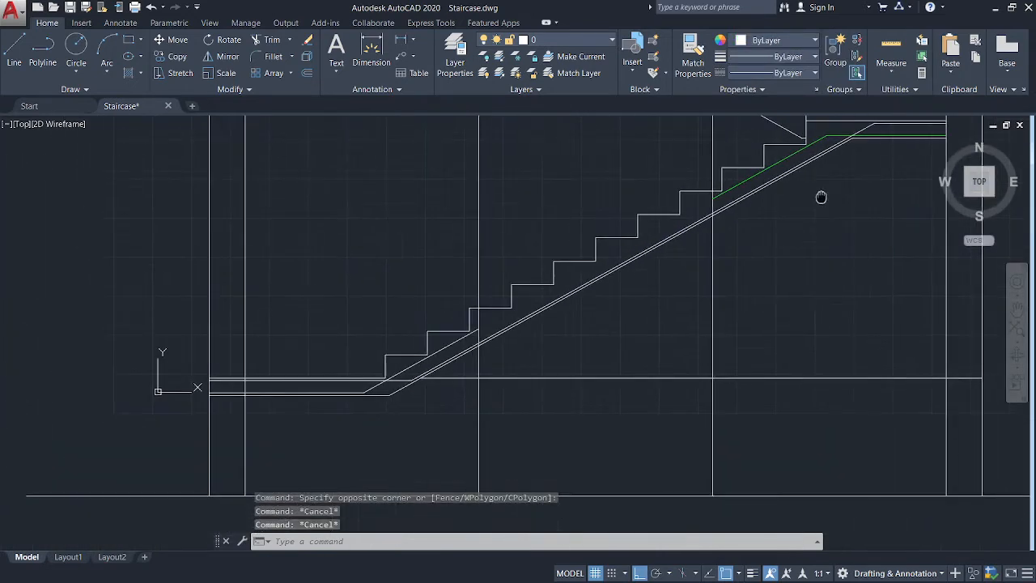
scroll(370, 387, up, 3)
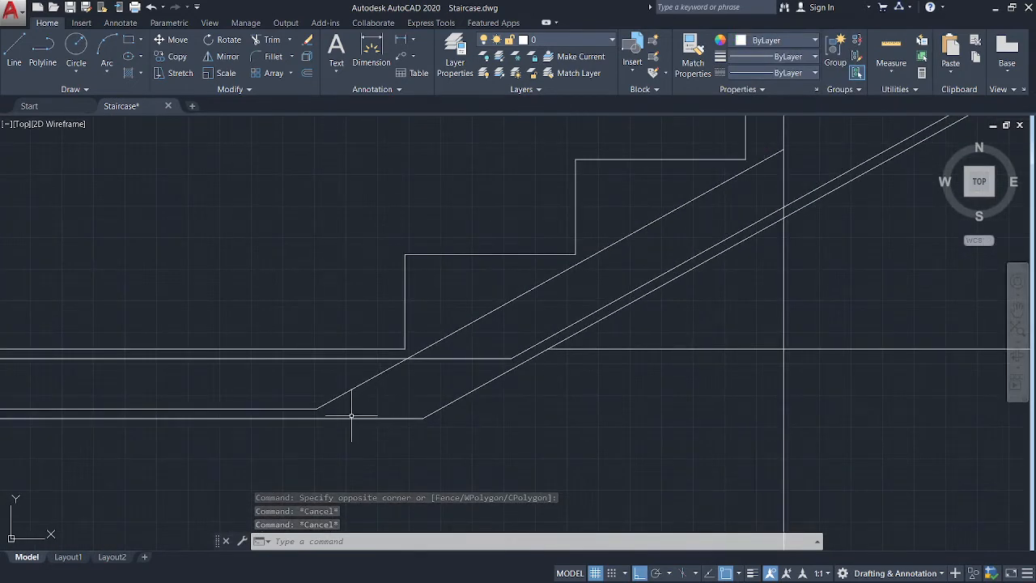
scroll(356, 415, up, 2)
click(299, 403)
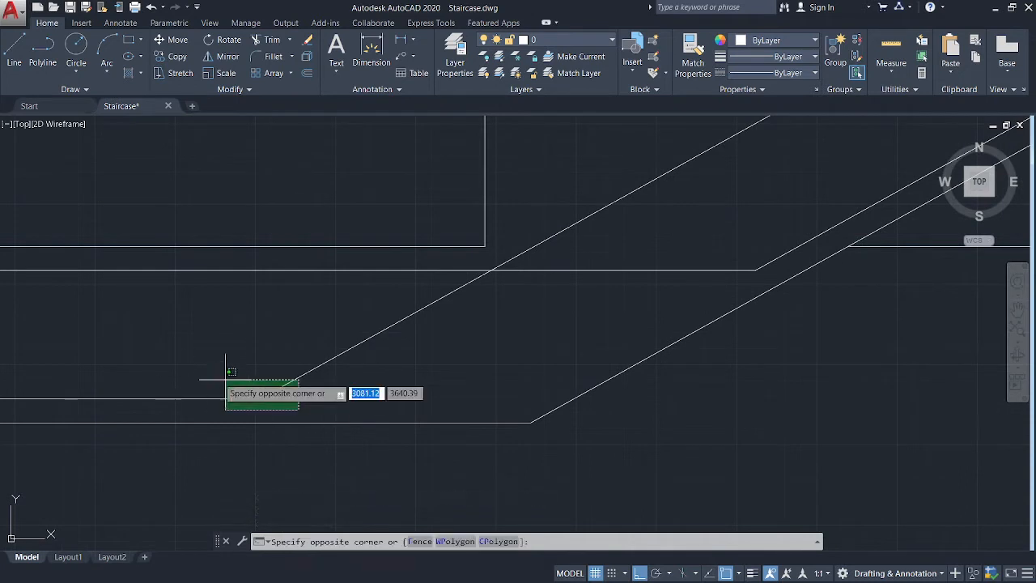
click(165, 350)
click(802, 38)
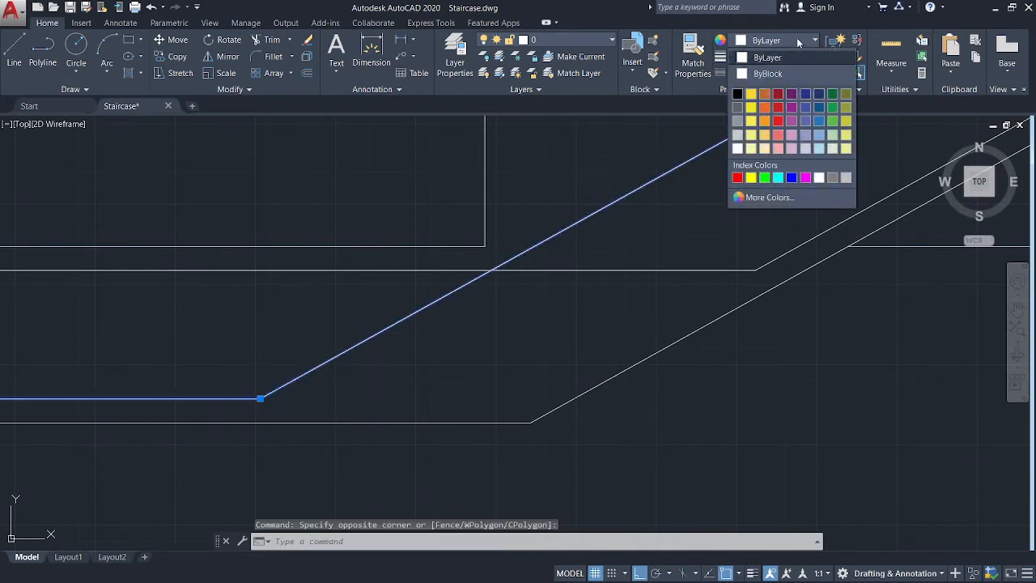
click(764, 177)
key(Escape)
key(Escape)
scroll(597, 208, down, 5)
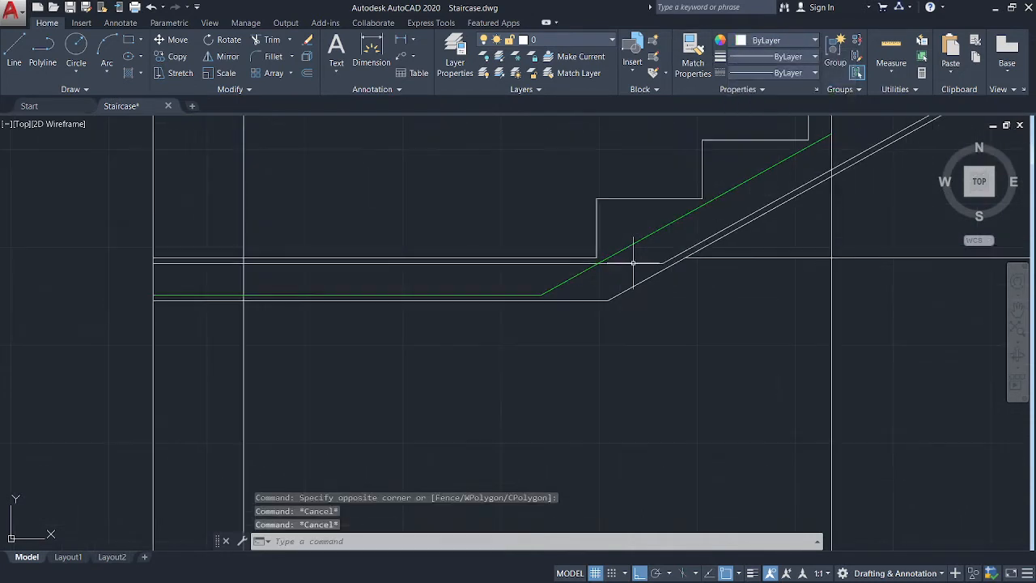
Examine the green and white bent bars where they cross at the lower and upper landings.
middle_drag(631, 267, 399, 367)
scroll(793, 289, down, 4)
middle_drag(793, 293, 462, 372)
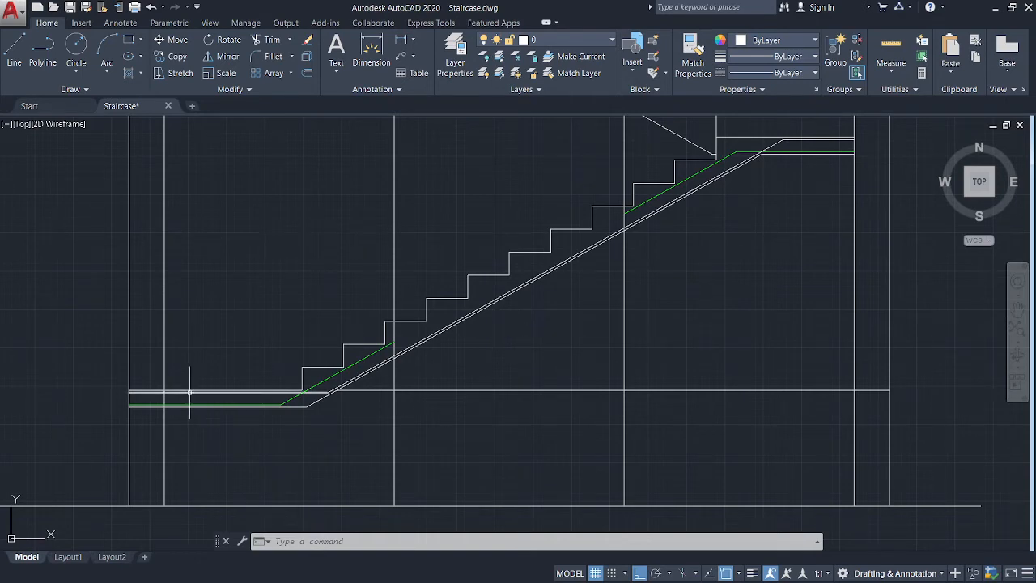
scroll(189, 394, up, 4)
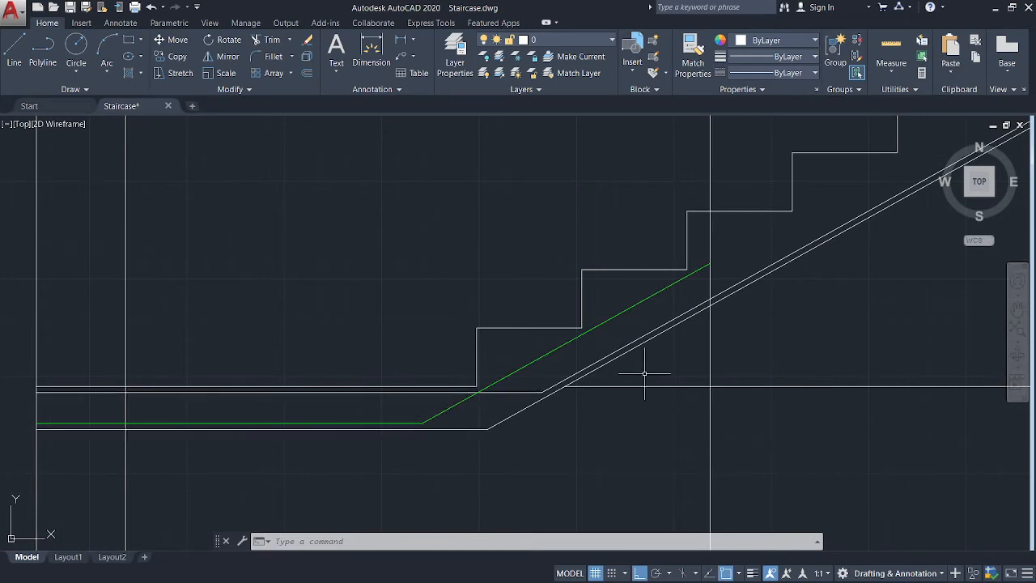
scroll(728, 373, down, 4)
mouse_move(759, 370)
middle_down()
mouse_move(627, 418)
mouse_move(493, 449)
middle_up()
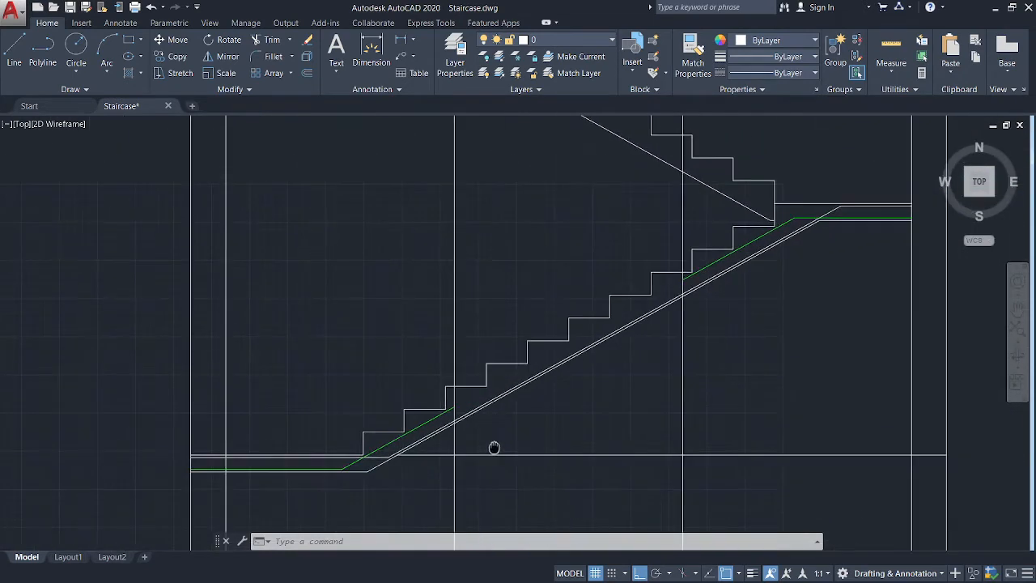
scroll(856, 203, up, 2)
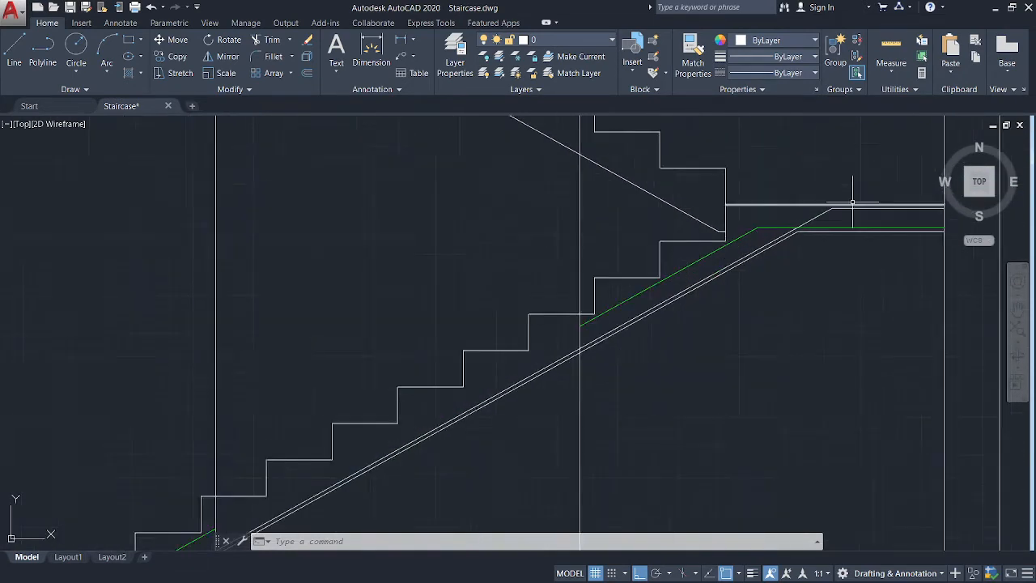
scroll(828, 232, up, 2)
scroll(763, 238, up, 2)
middle_drag(797, 298, 578, 340)
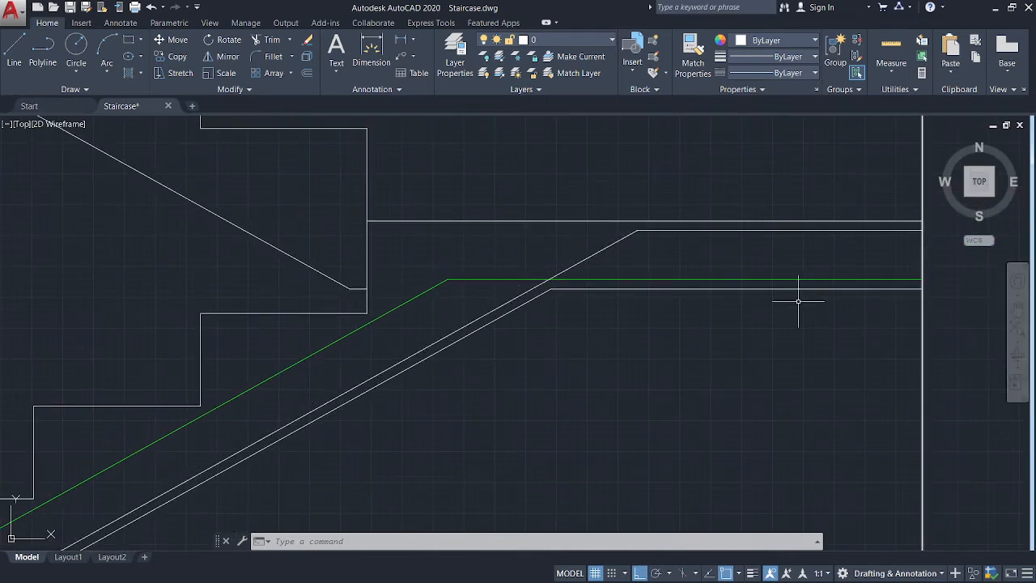
Stretch the outer end of the upper landing's top white bar horizontally into the support, short of its outer face.
scroll(599, 358, down, 4)
mouse_move(599, 358)
middle_down()
mouse_move(717, 298)
mouse_move(677, 327)
mouse_move(384, 372)
middle_up()
scroll(544, 301, up, 4)
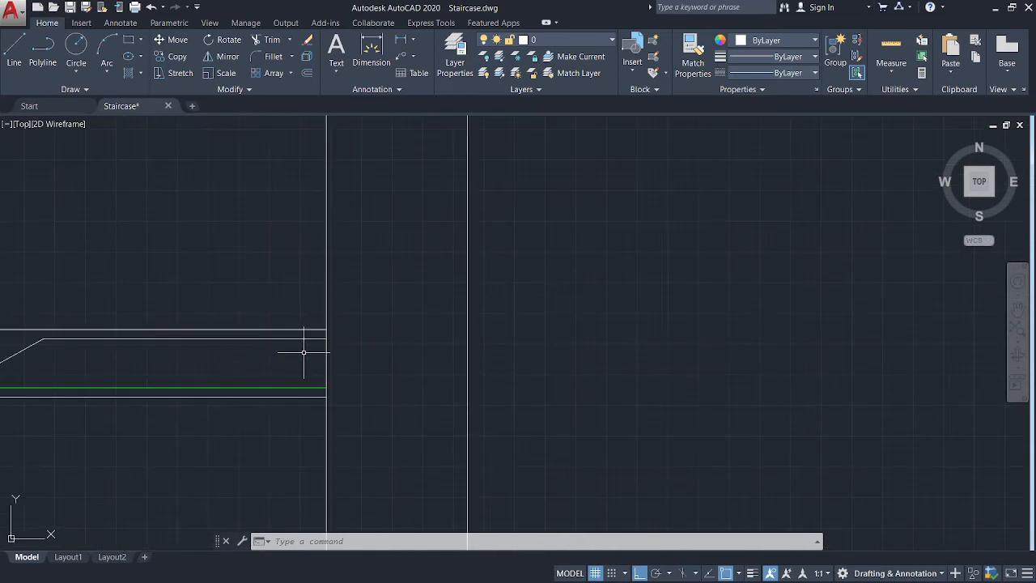
middle_drag(302, 348, 347, 342)
click(342, 339)
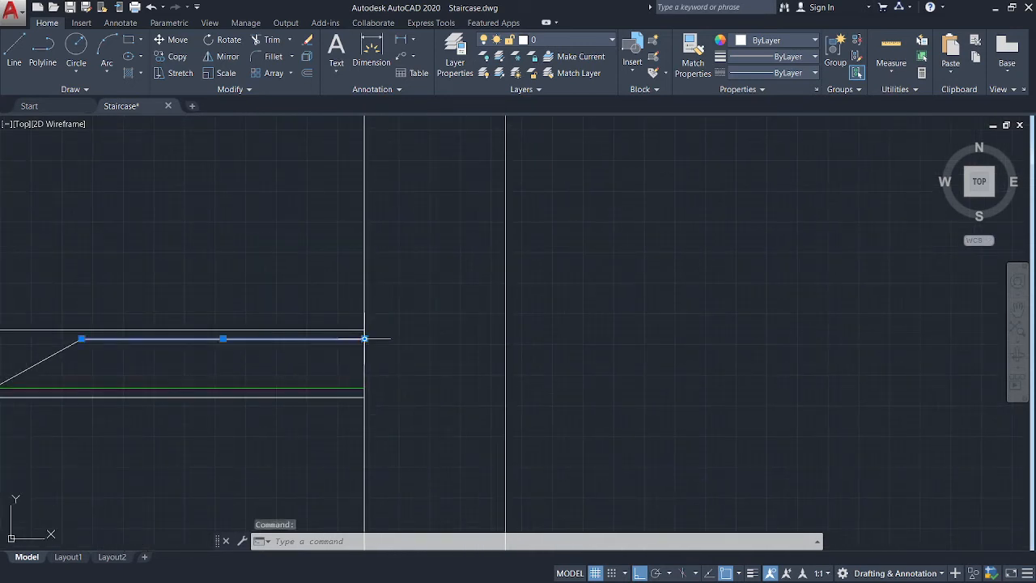
click(364, 338)
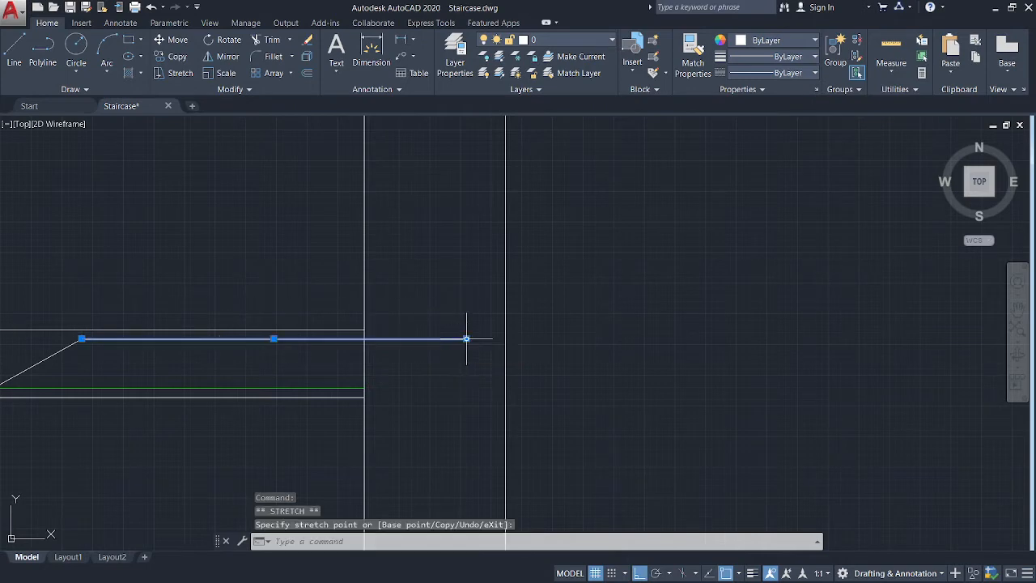
click(466, 339)
key(Escape)
key(Escape)
Stretch the outer end of the upper landing's green bar about 160 units horizontally into the support.
click(336, 388)
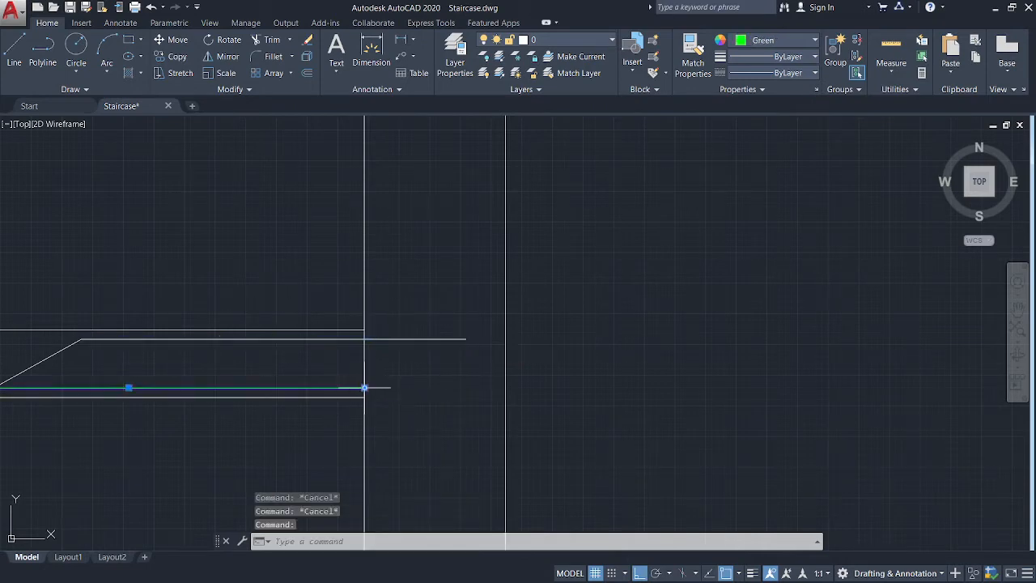
click(364, 389)
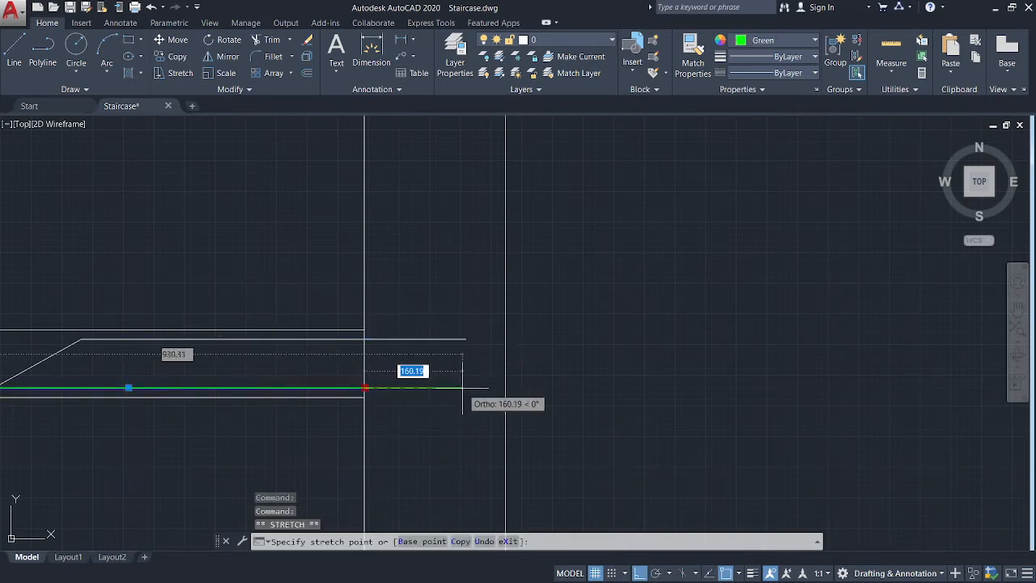
click(462, 388)
key(Escape)
key(Escape)
Examine the bar layout along the flight and at the outer end of the lower landing.
scroll(478, 405, down, 4)
middle_drag(497, 386, 649, 340)
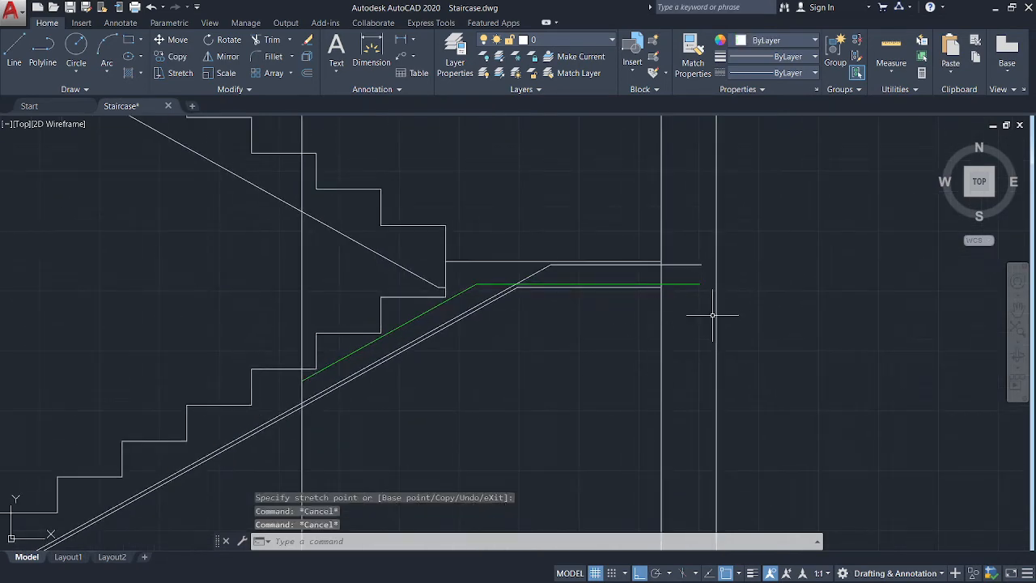
scroll(574, 351, down, 3)
middle_drag(574, 351, 701, 257)
scroll(398, 381, up, 3)
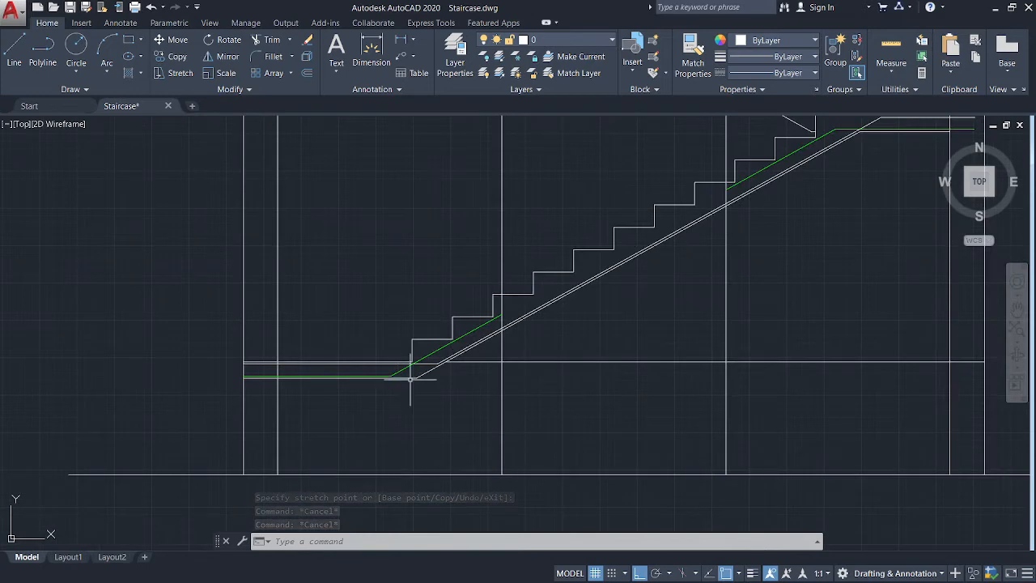
scroll(410, 379, up, 2)
middle_drag(416, 408, 417, 436)
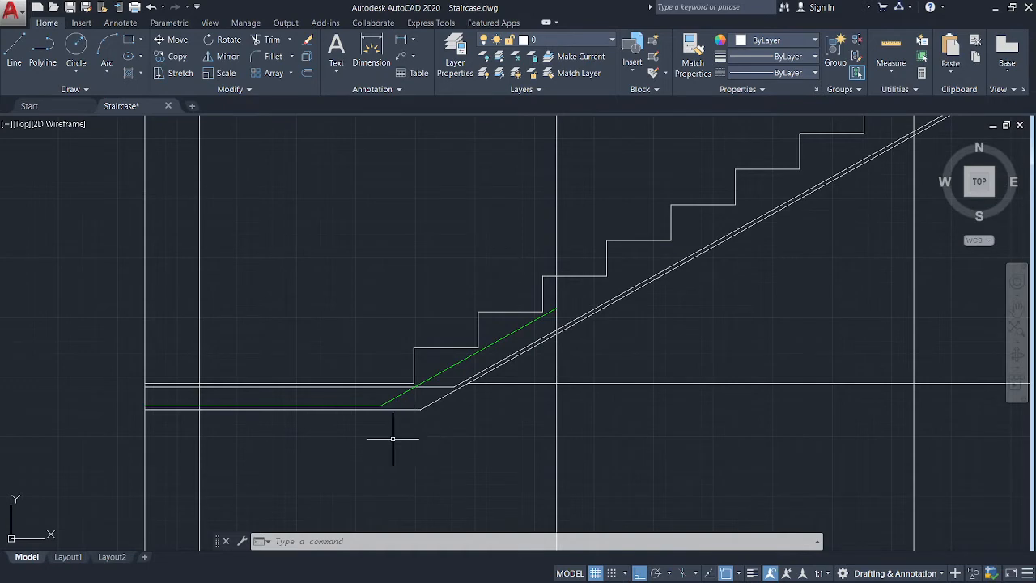
scroll(354, 444, up, 2)
middle_drag(354, 444, 477, 434)
scroll(272, 416, up, 2)
middle_drag(273, 416, 359, 418)
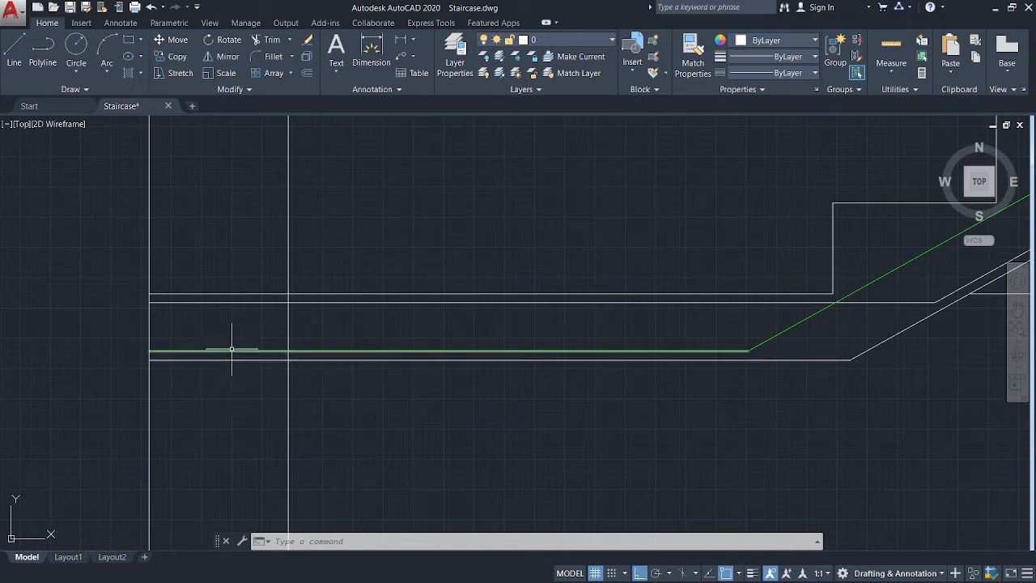
Draw a circle of radius 4 above the lower landing as a distribution bar's cross-section.
click(76, 50)
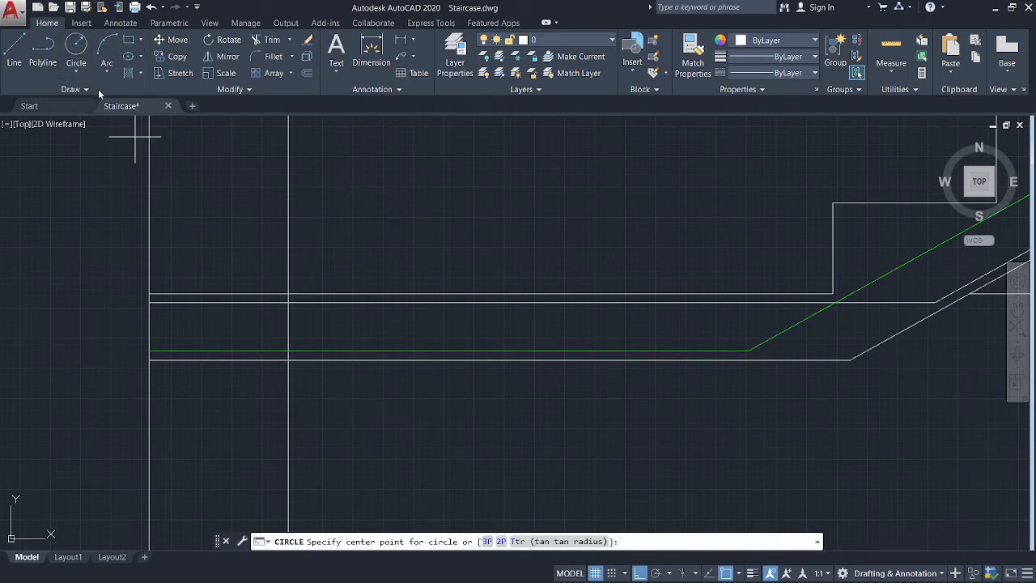
click(446, 236)
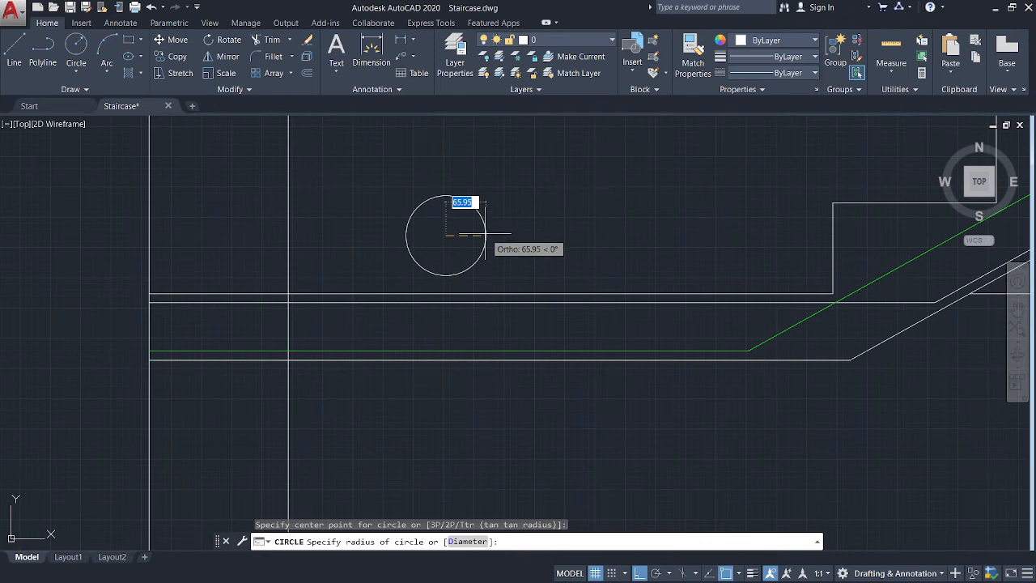
text(4)
key(Return)
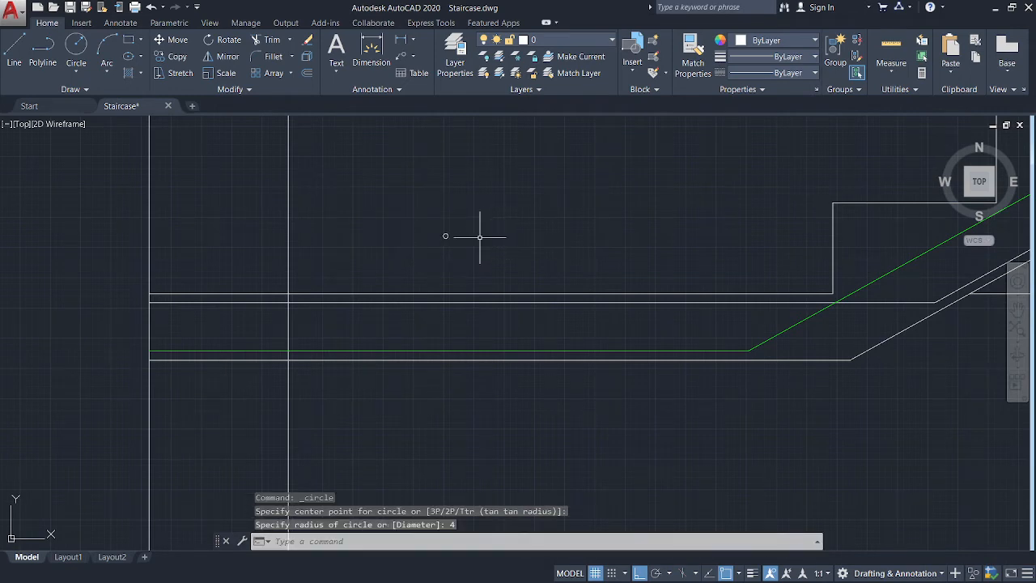
Fill the small circle above the lower landing with a SOLID hatch.
scroll(462, 241, up, 5)
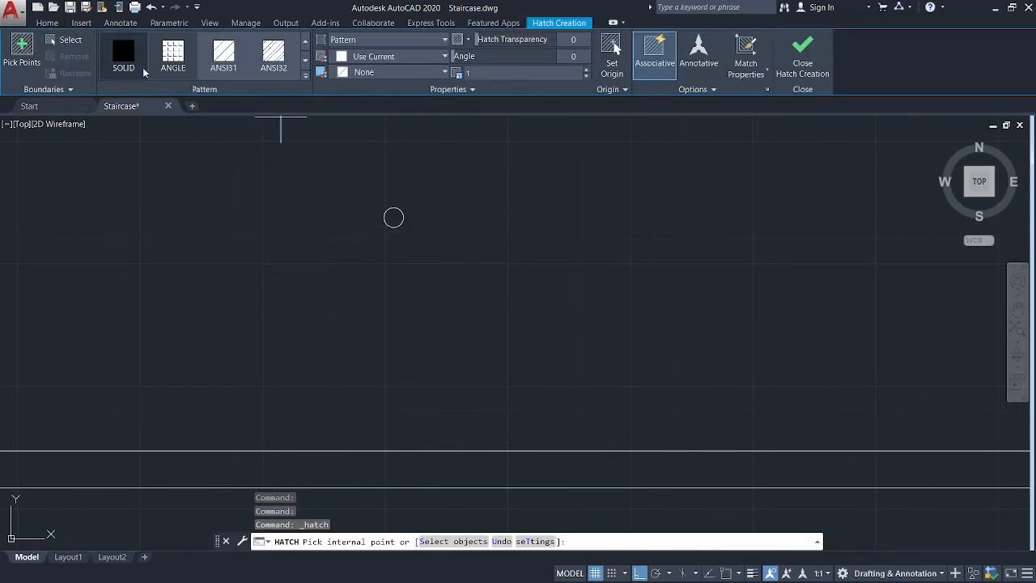
click(394, 217)
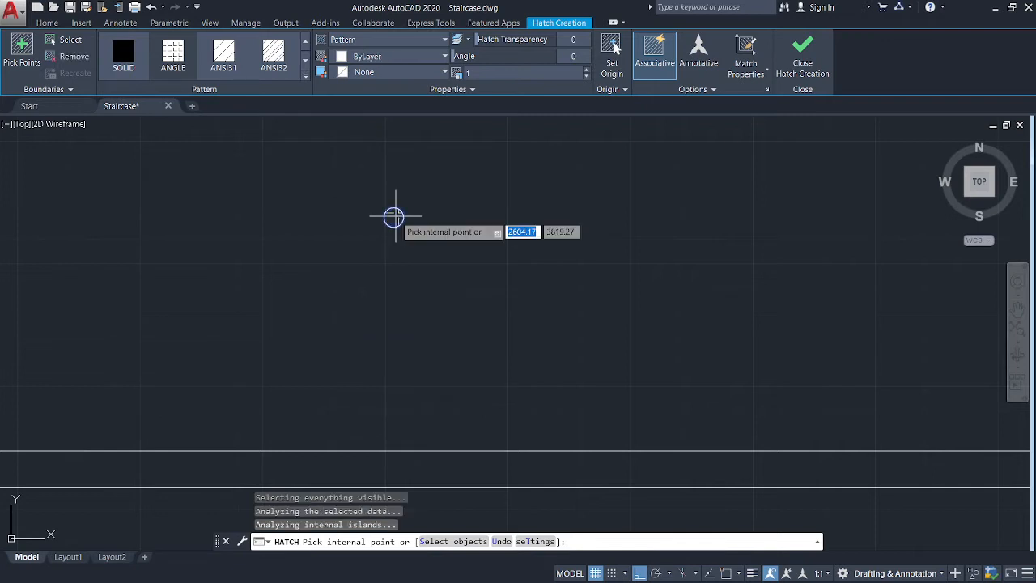
click(124, 55)
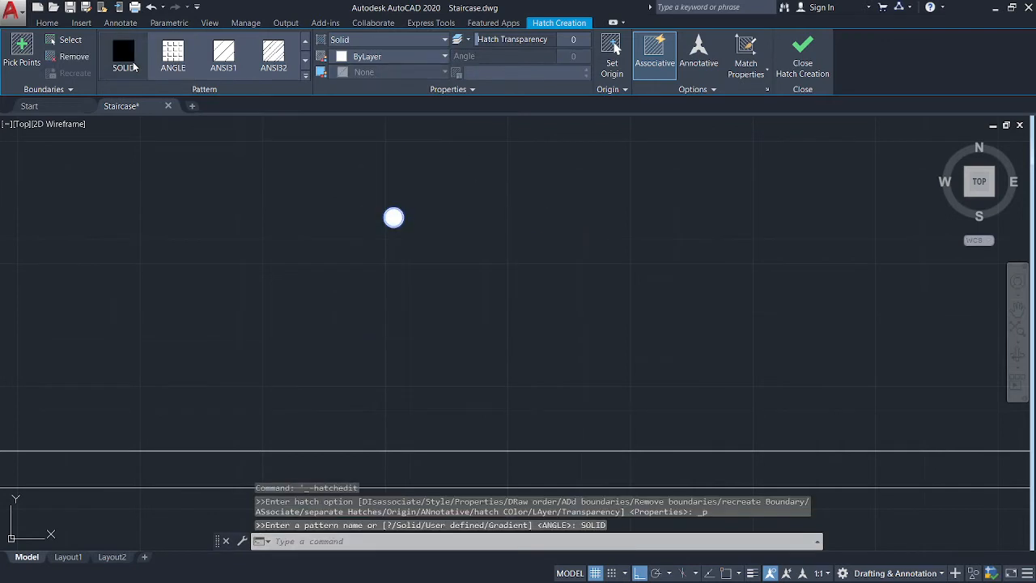
key(Escape)
key(Escape)
Group the small circle above the lower landing with its solid hatch.
scroll(445, 250, down, 3)
scroll(462, 259, up, 2)
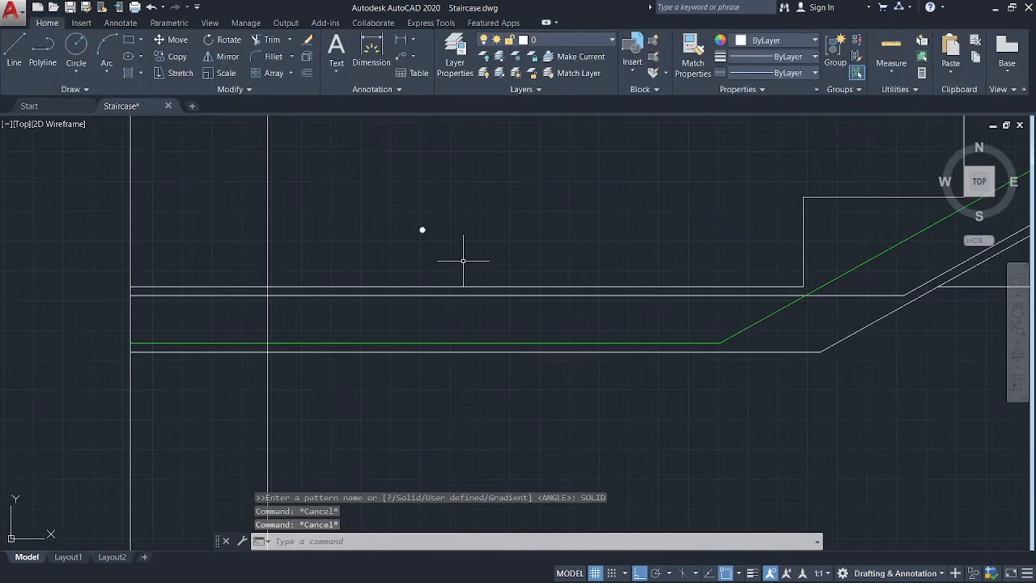
click(462, 261)
click(373, 204)
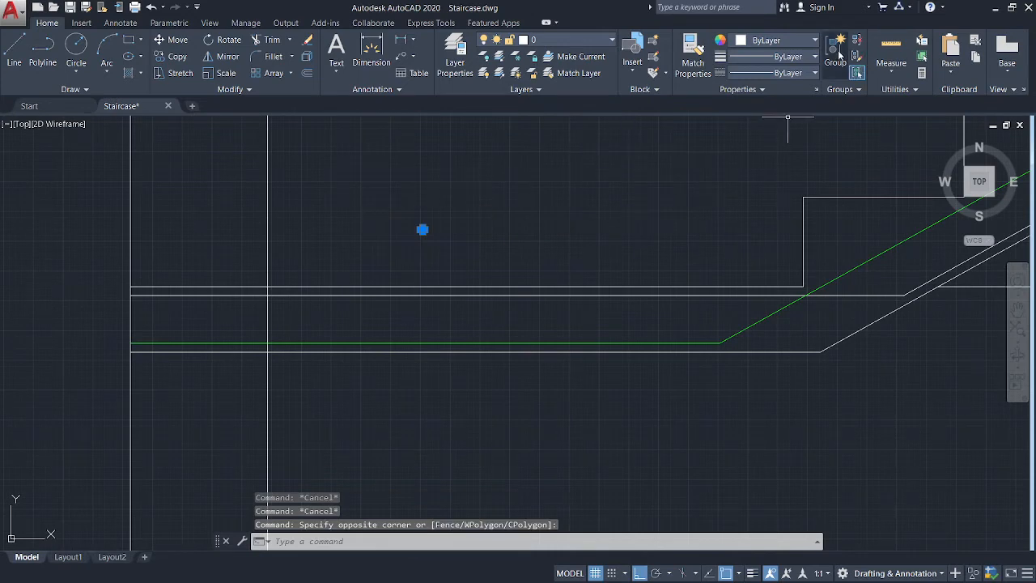
click(837, 55)
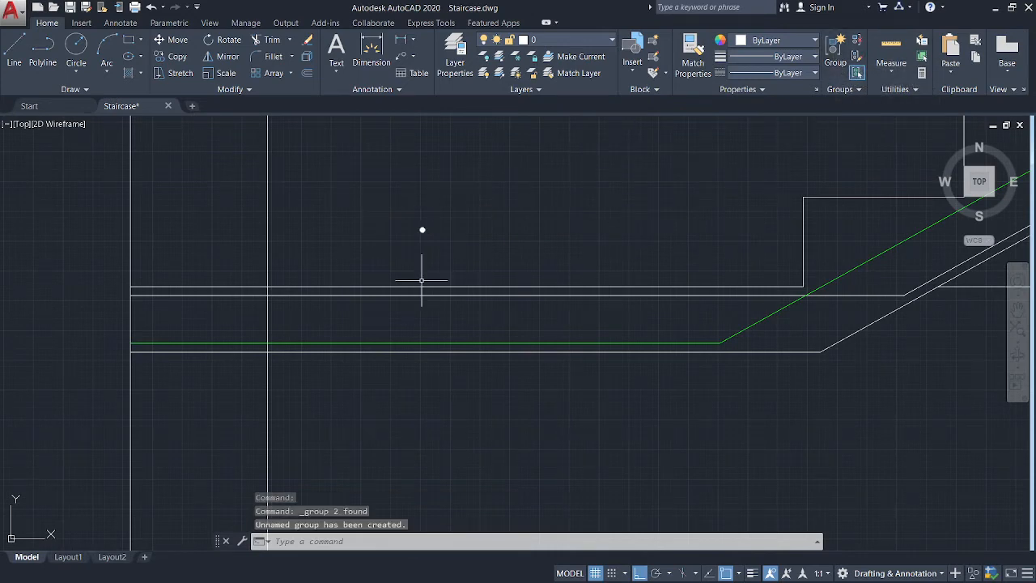
Copy the grouped bar dot from above the lower landing onto the bend point of the green bar.
scroll(430, 227, up, 2)
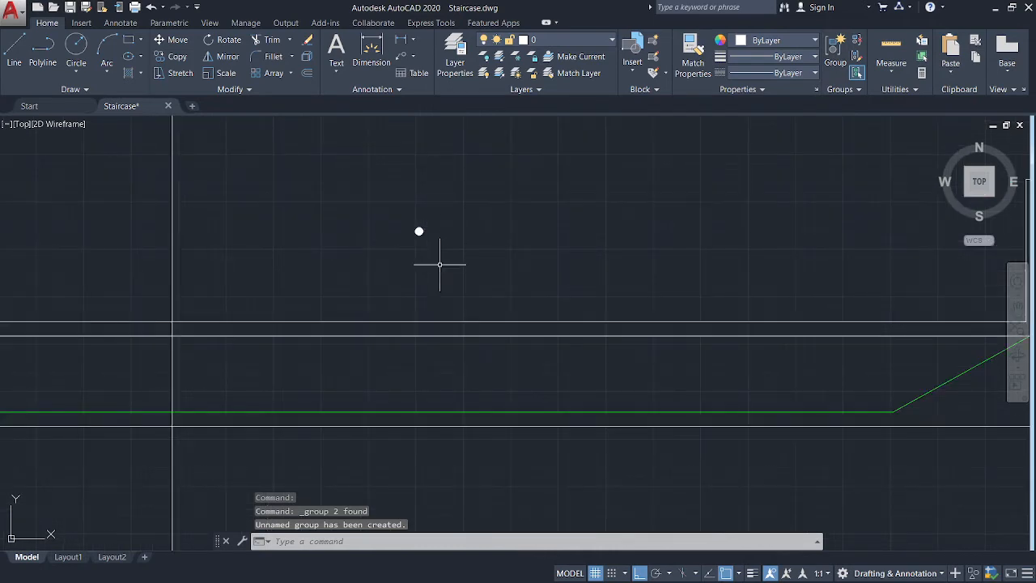
middle_drag(440, 264, 513, 238)
click(513, 238)
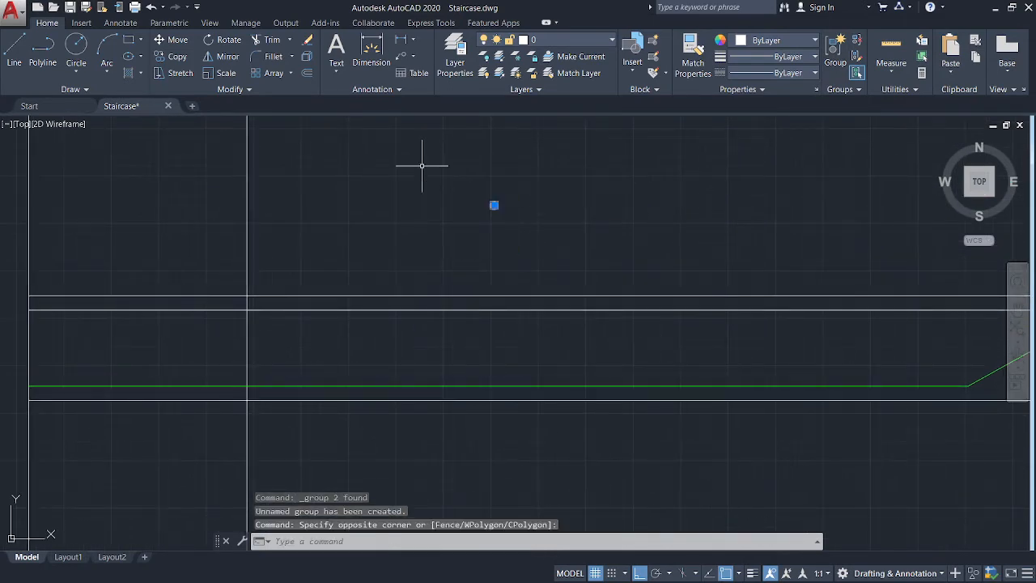
click(168, 55)
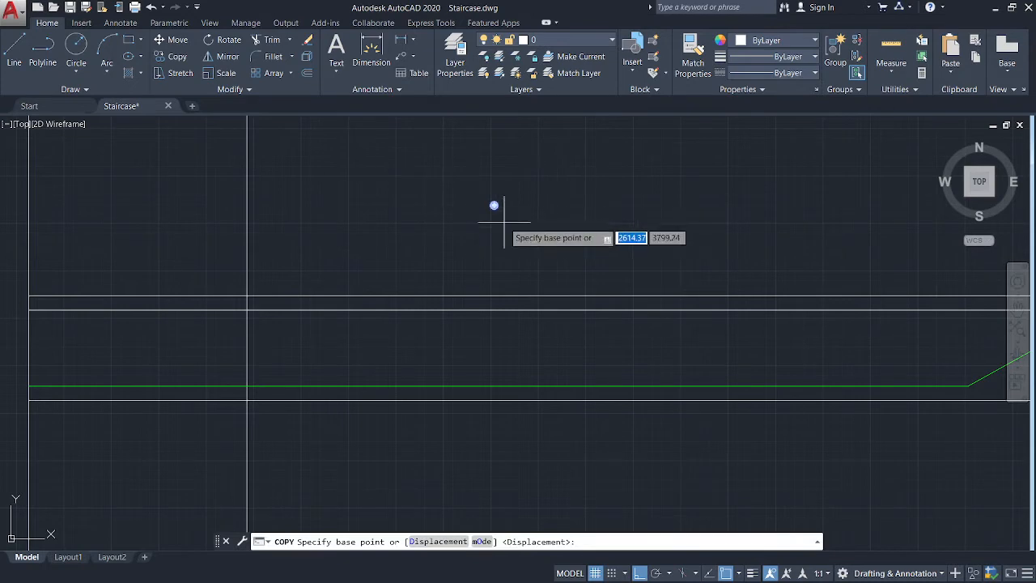
scroll(502, 208, up, 4)
click(460, 222)
scroll(465, 325, down, 3)
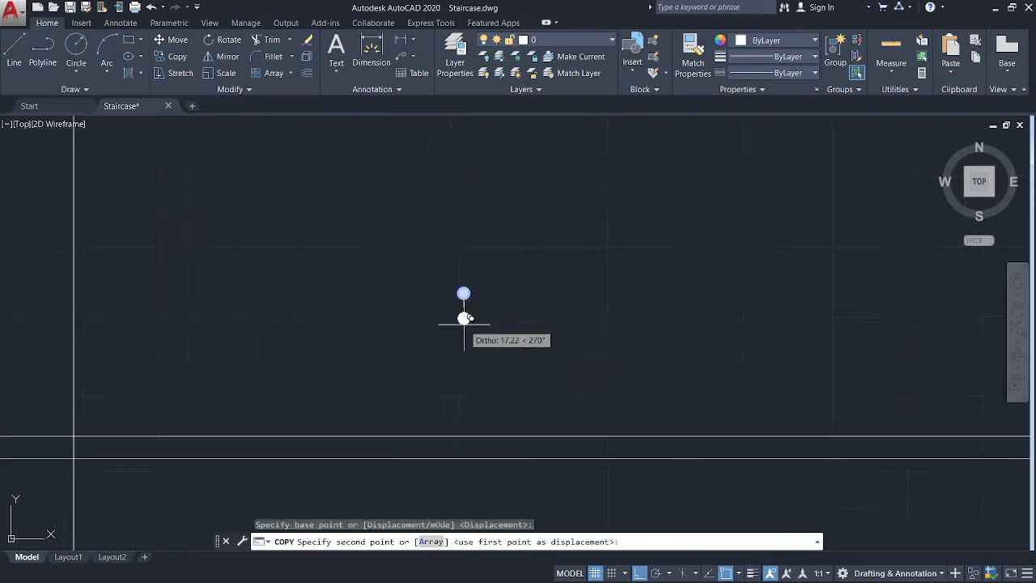
scroll(464, 325, down, 3)
middle_drag(463, 324, 543, 217)
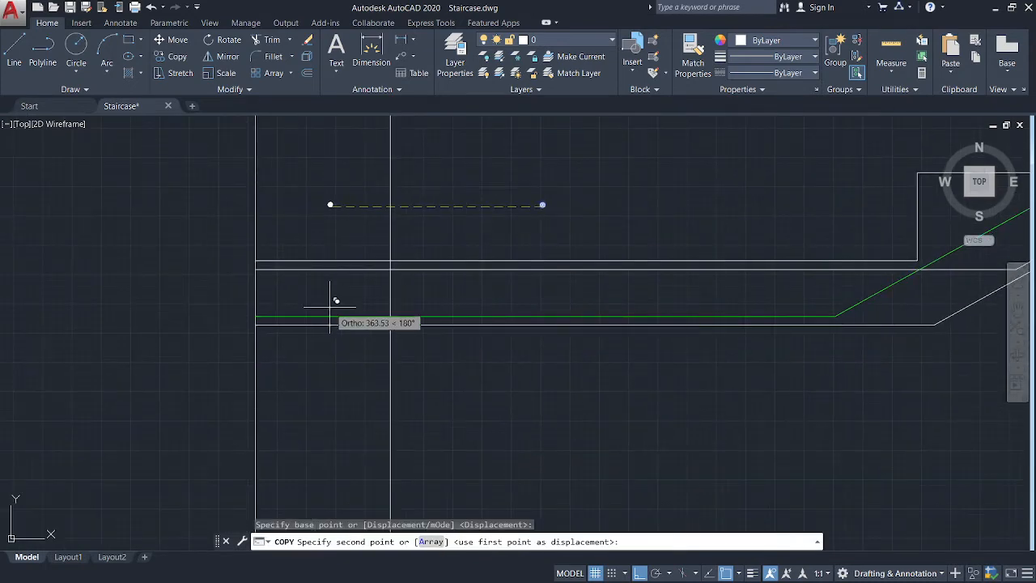
key(F8)
scroll(291, 301, up, 4)
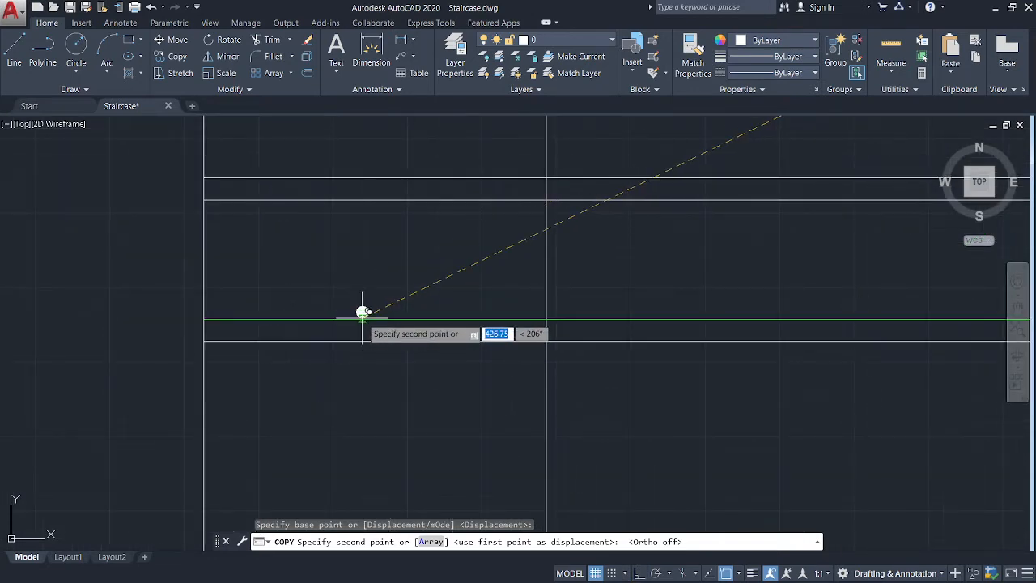
scroll(363, 309, down, 4)
middle_drag(365, 308, 227, 308)
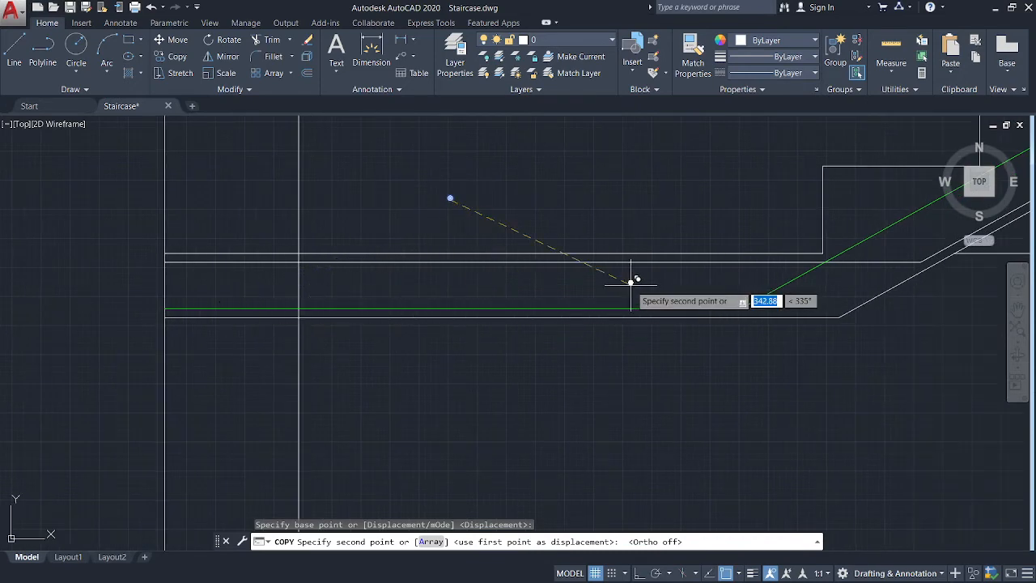
middle_drag(630, 286, 526, 302)
scroll(658, 315, up, 4)
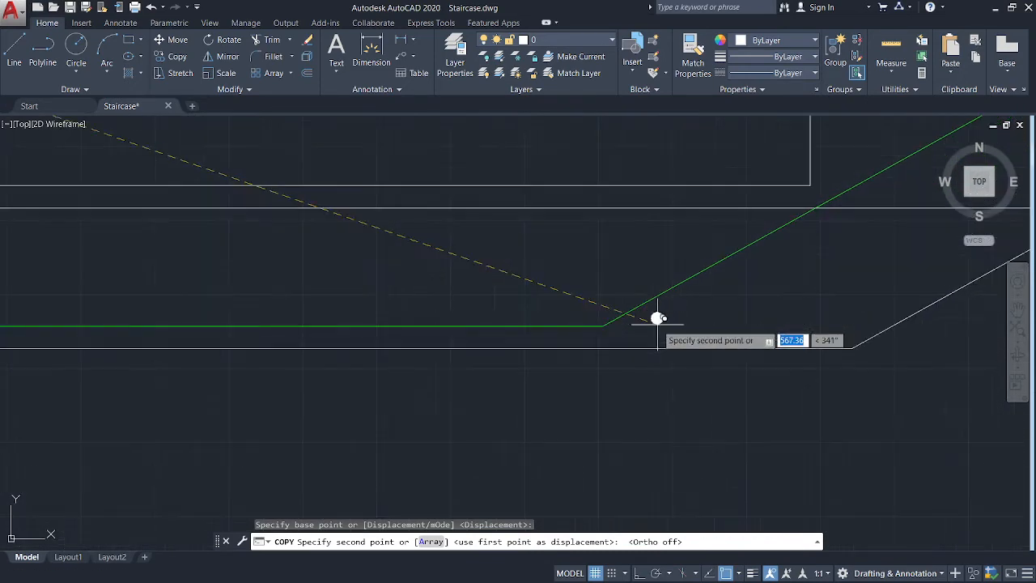
scroll(603, 314, up, 5)
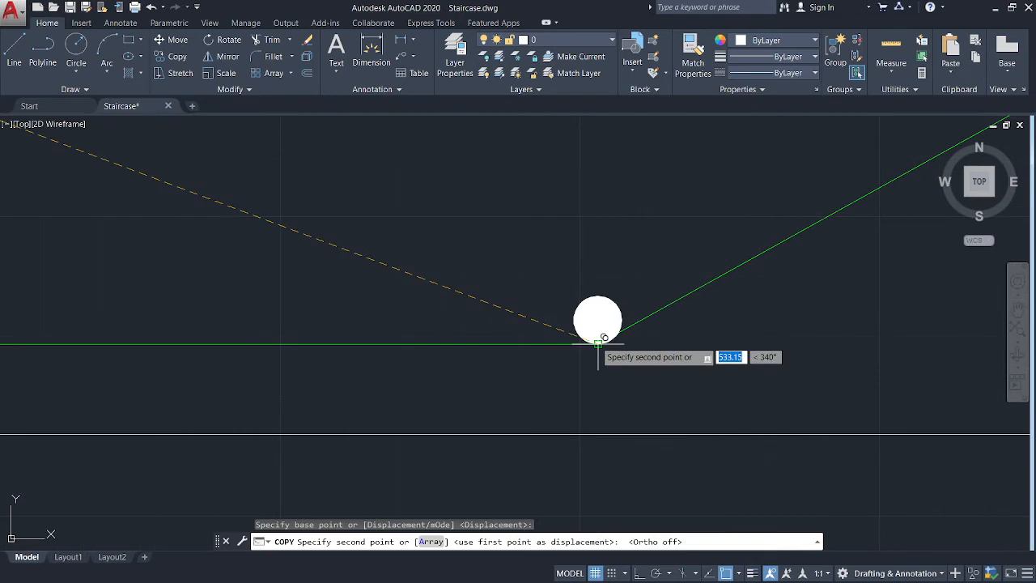
click(597, 343)
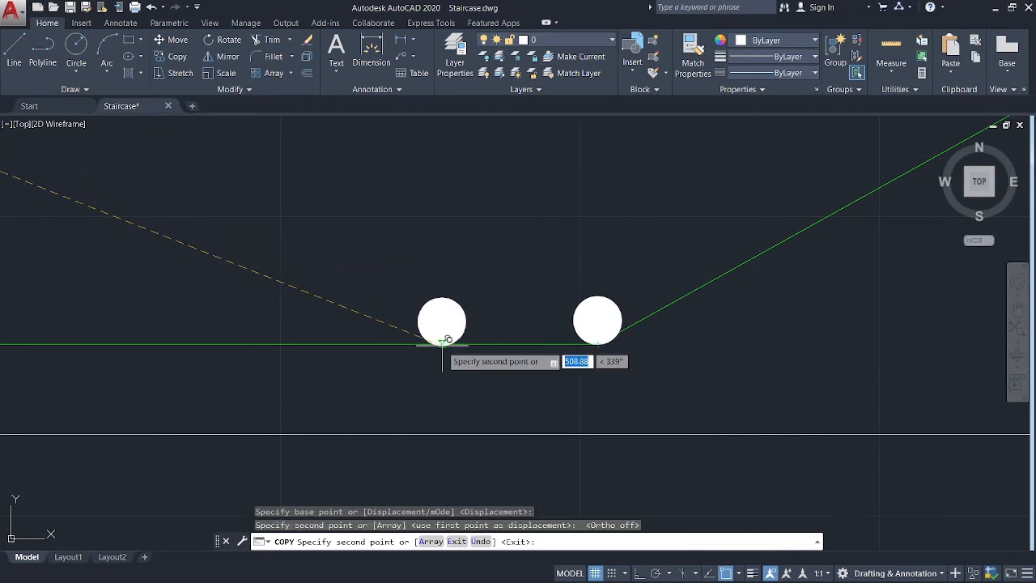
key(Escape)
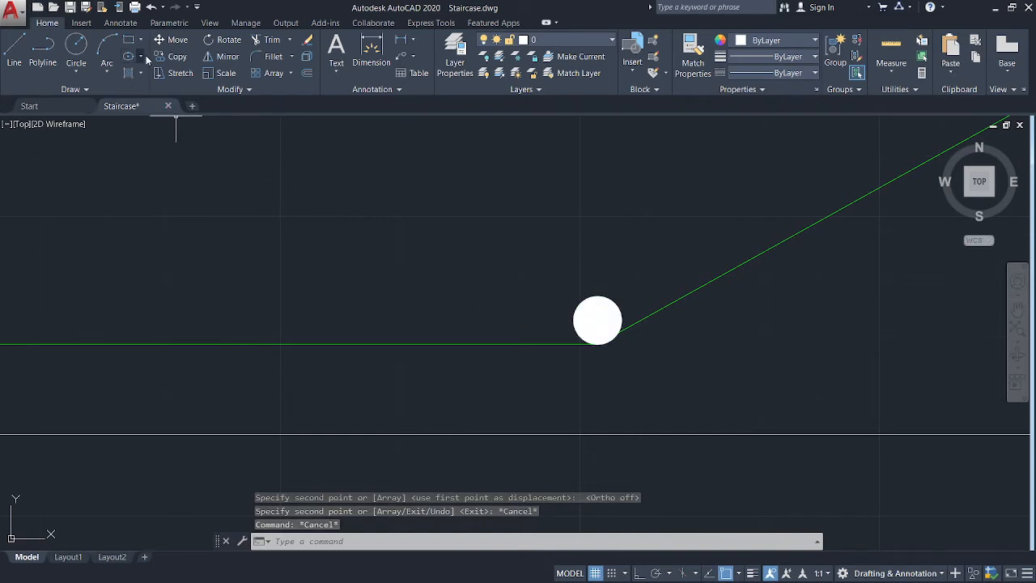
Copy the dot at the green bar's bend along the lower landing at distances of 200 and 400 toward its outer end.
click(176, 57)
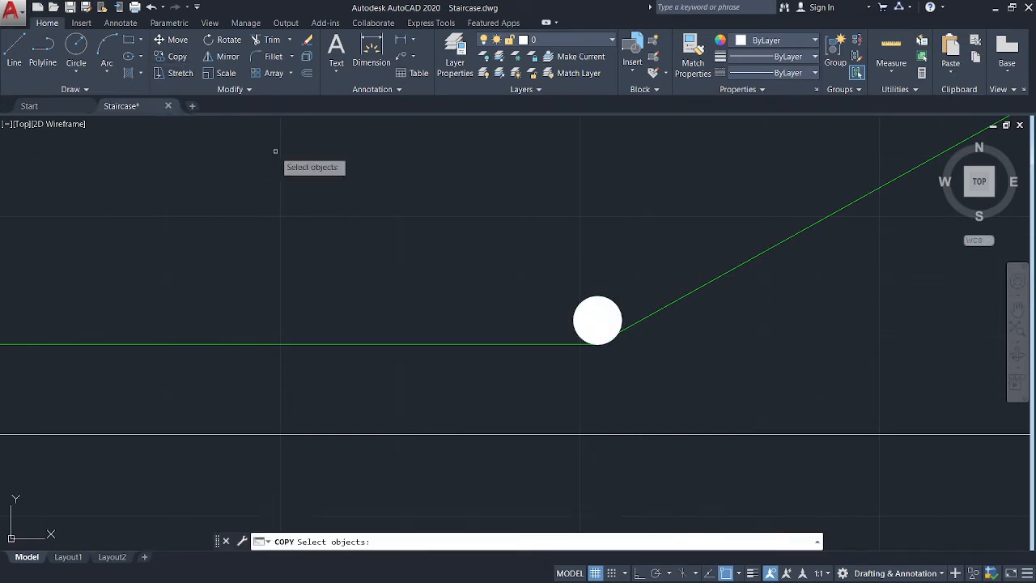
click(580, 319)
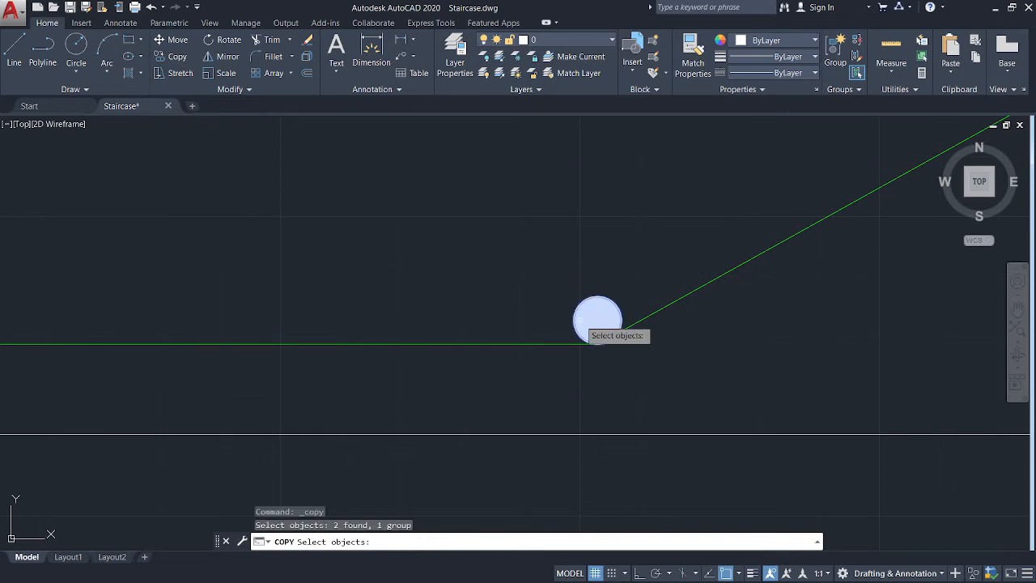
key(Return)
click(573, 321)
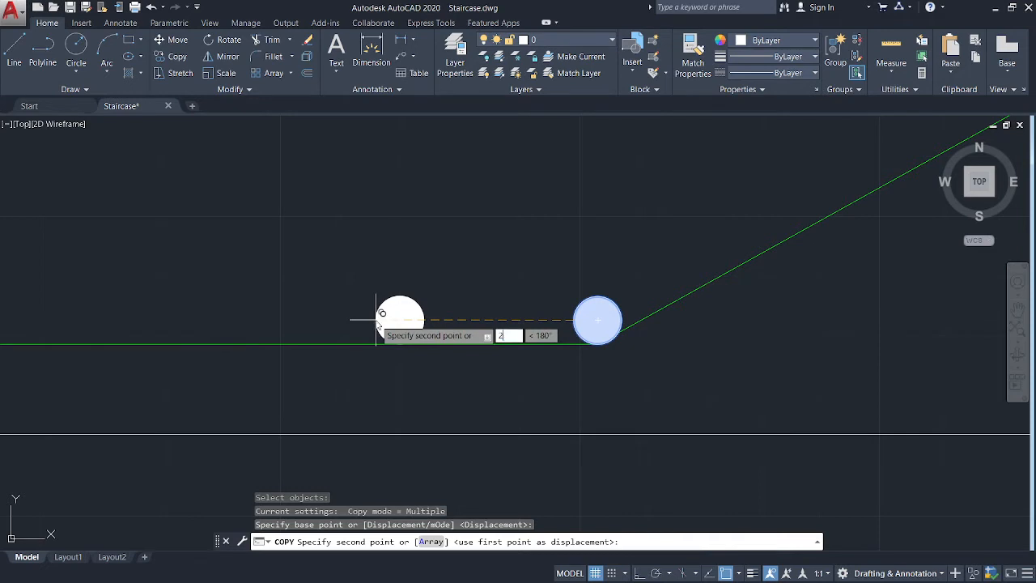
text(200)
key(Return)
scroll(373, 310, down, 4)
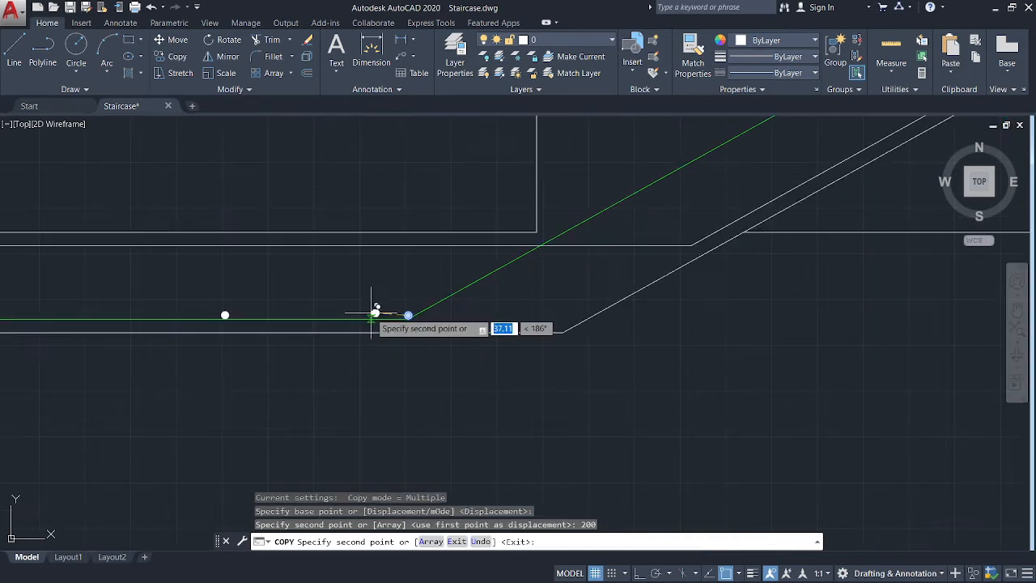
scroll(217, 310, up, 5)
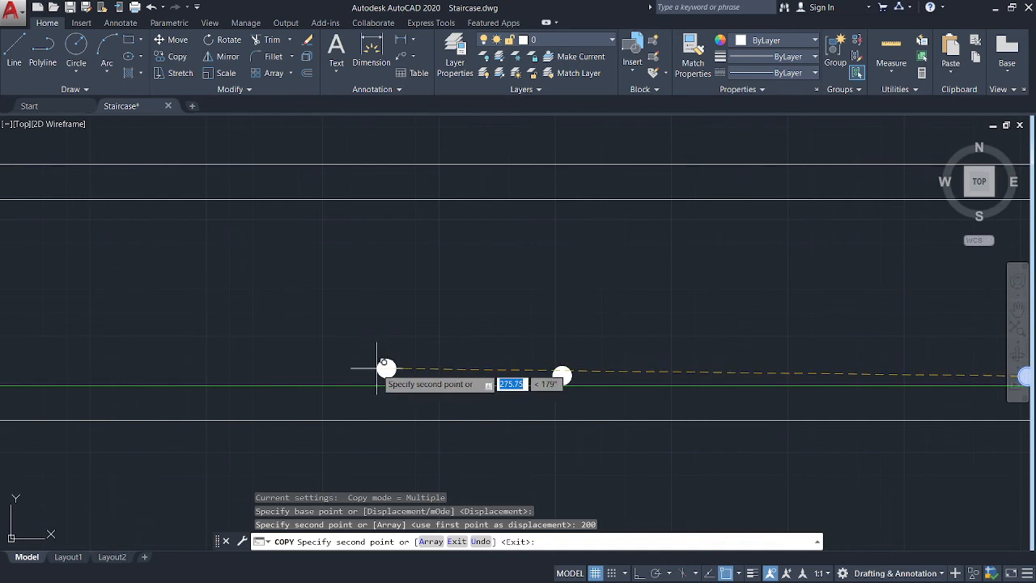
key(F8)
text(400)
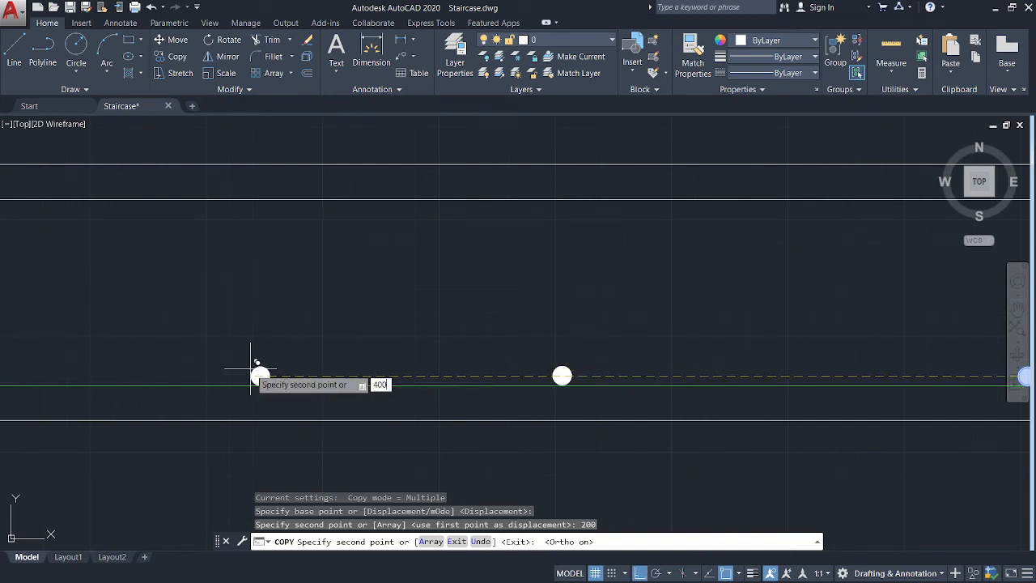
key(Return)
middle_drag(254, 361, 732, 371)
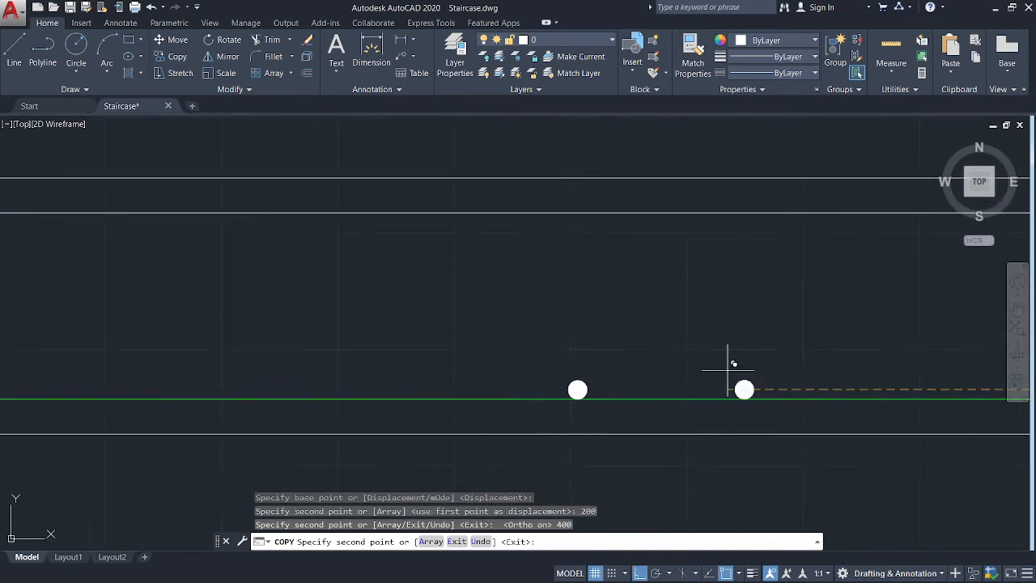
Add two more copies of the bend dot at 600 and 800 toward the landing's outer end.
scroll(374, 348, down, 4)
middle_drag(224, 339, 285, 344)
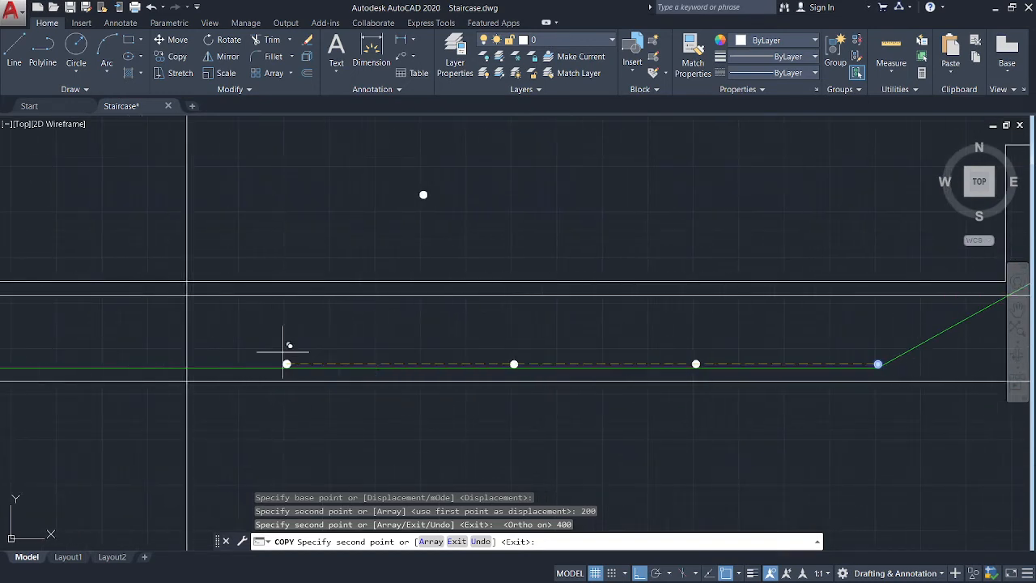
text(800)
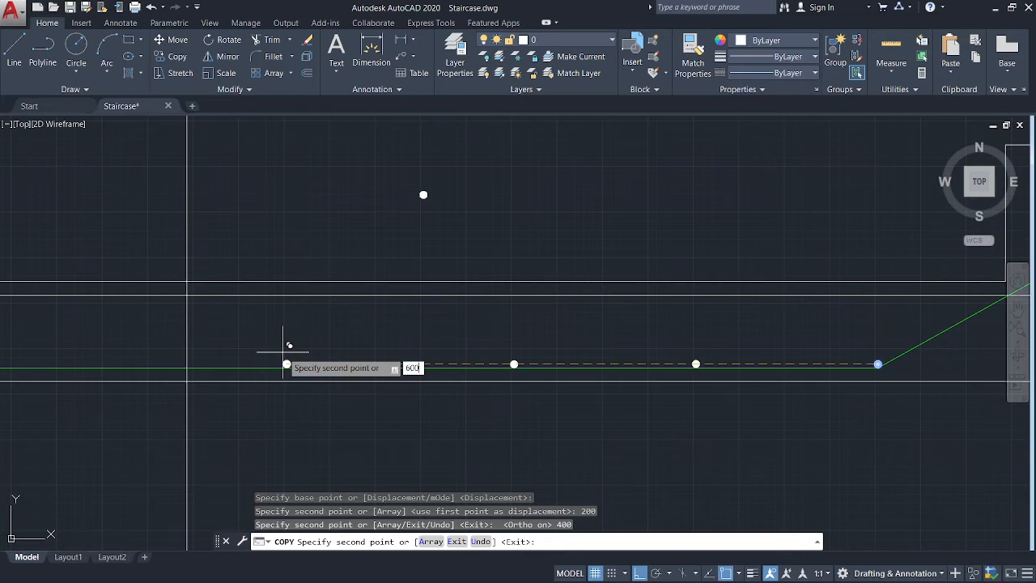
key(Return)
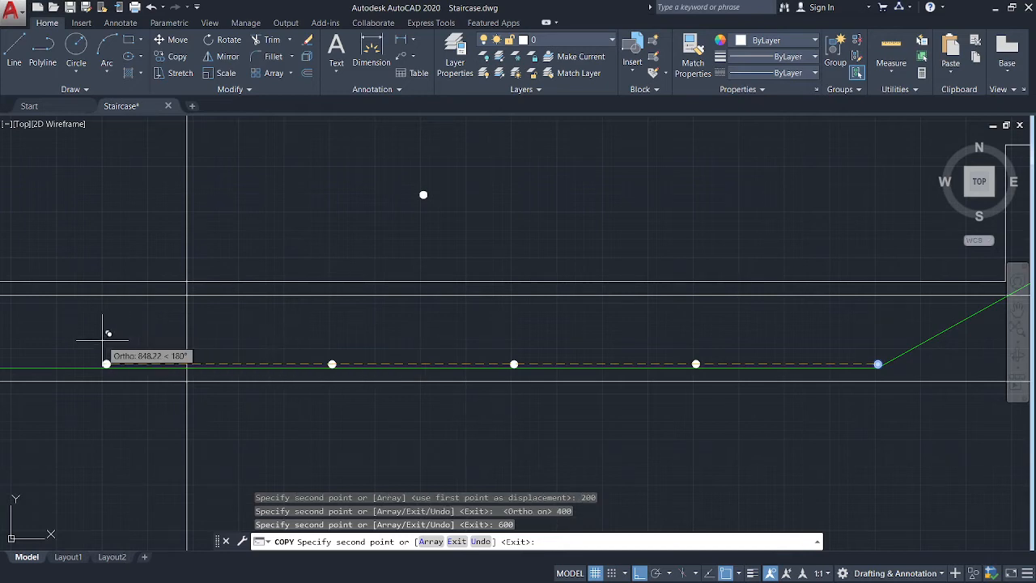
middle_drag(104, 335, 282, 364)
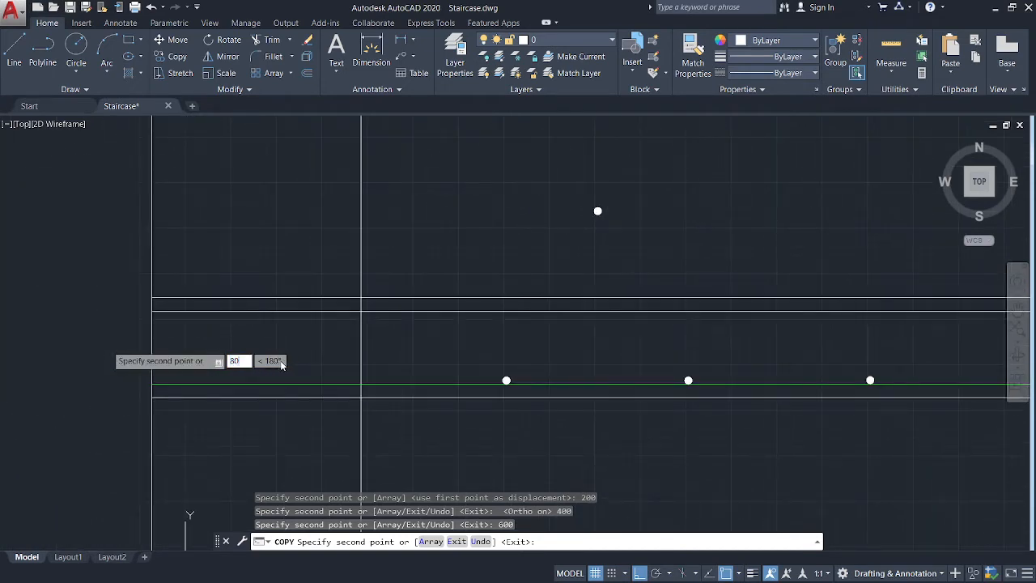
key(Return)
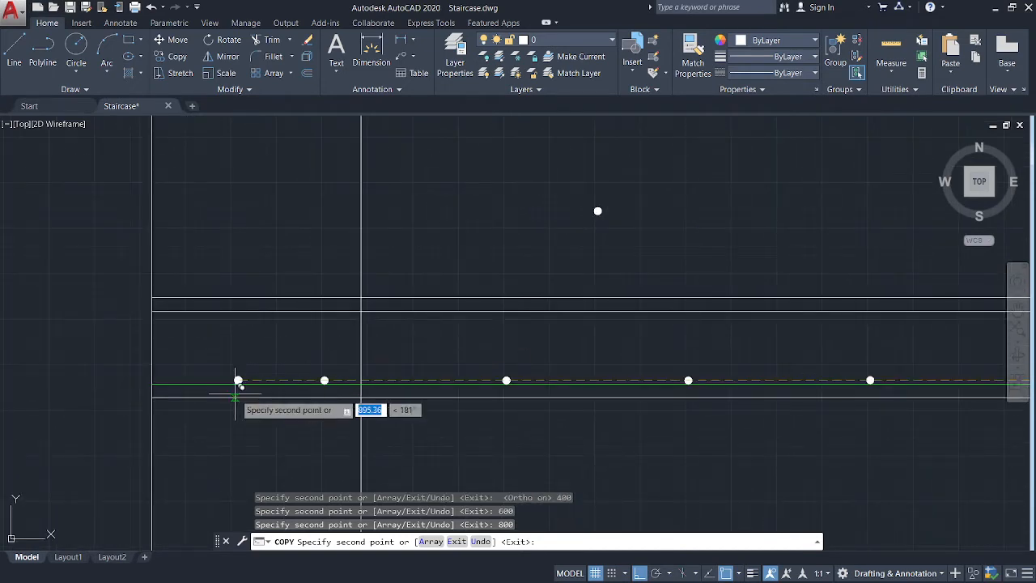
key(Escape)
Shorten the outer end of the lower landing's upper white bar so it stops inside the support, short of the outer face.
scroll(655, 449, down, 4)
middle_drag(655, 448, 402, 409)
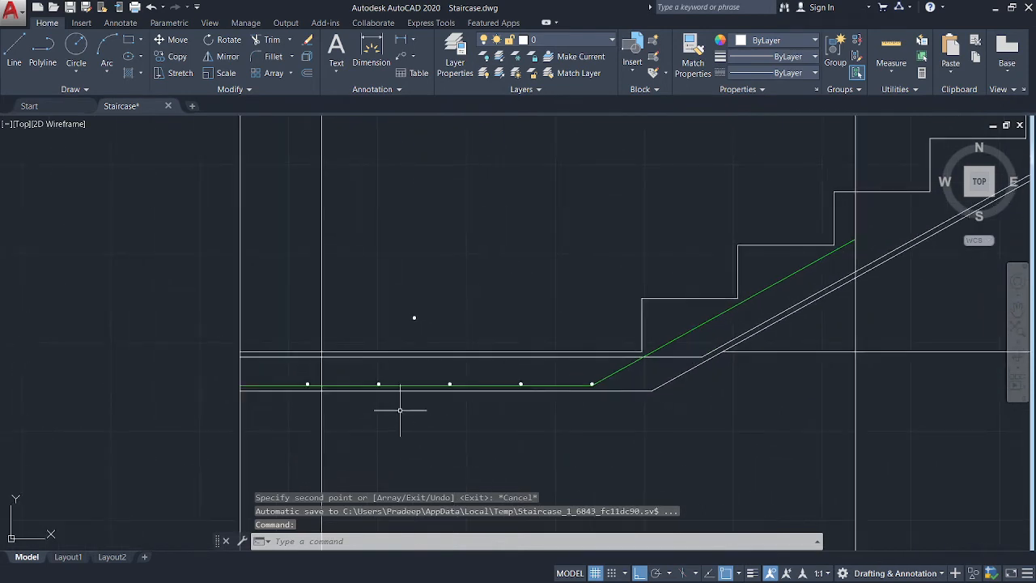
scroll(402, 409, up, 2)
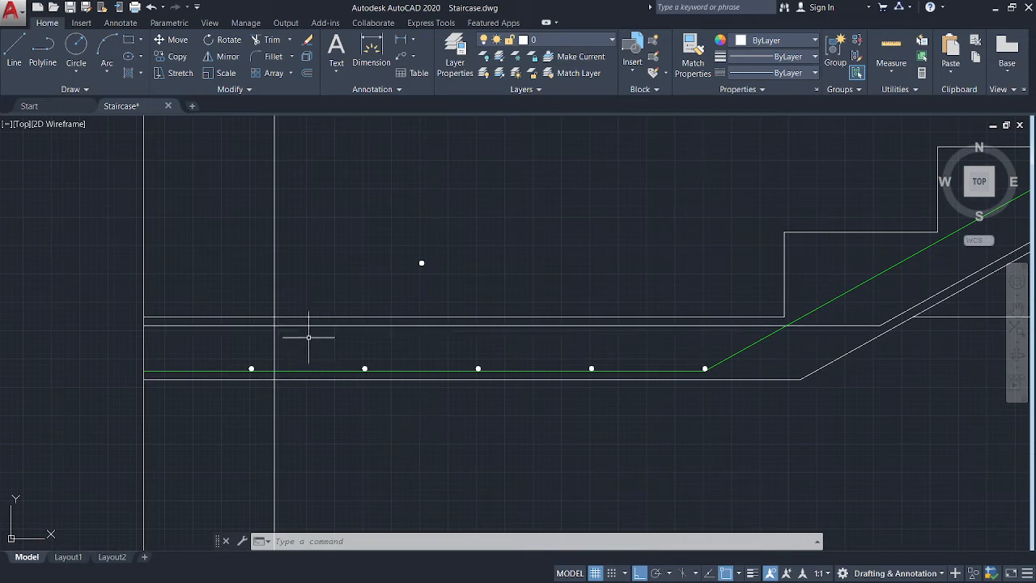
scroll(202, 338, up, 2)
click(194, 319)
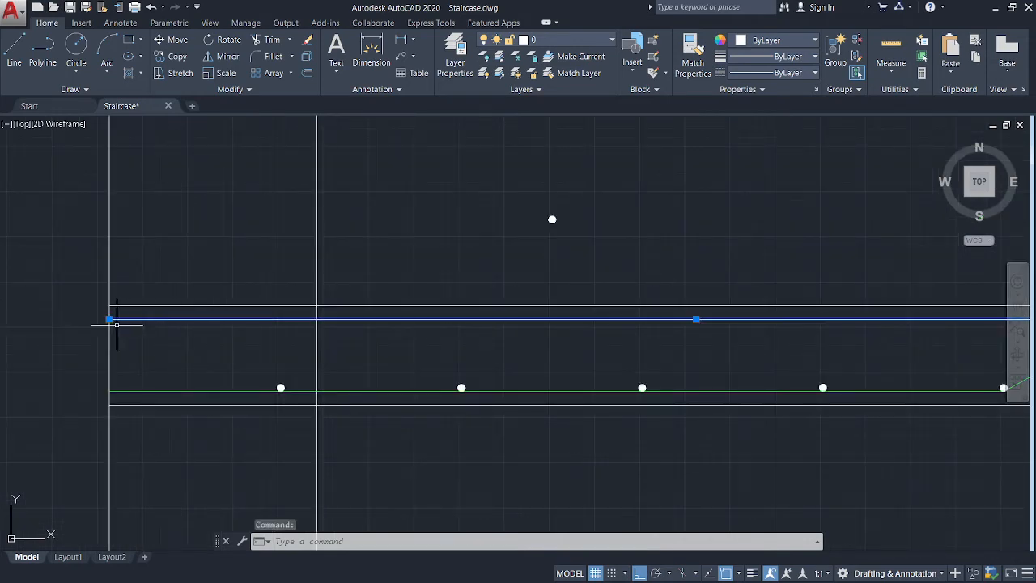
click(110, 319)
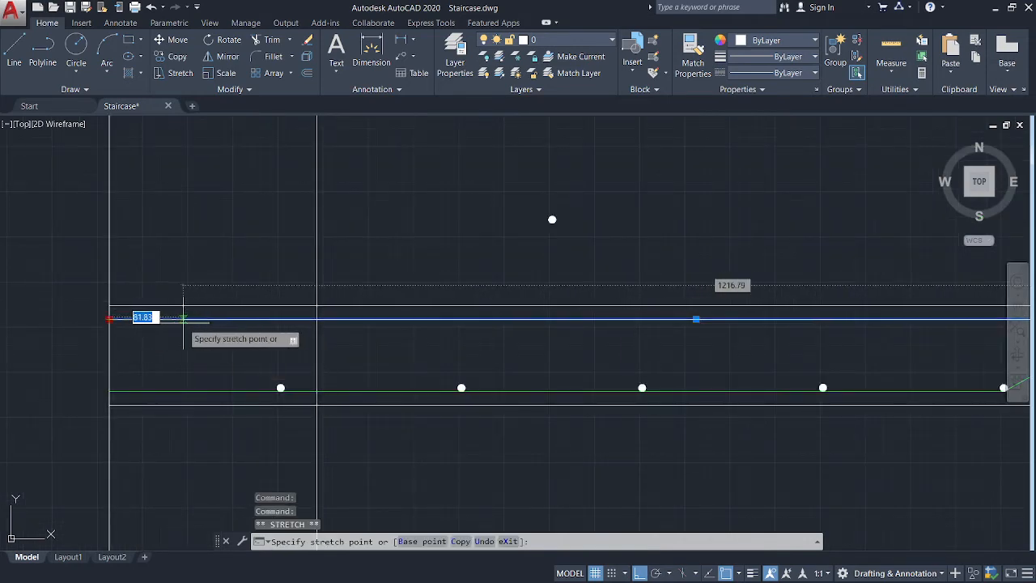
key(Escape)
key(Escape)
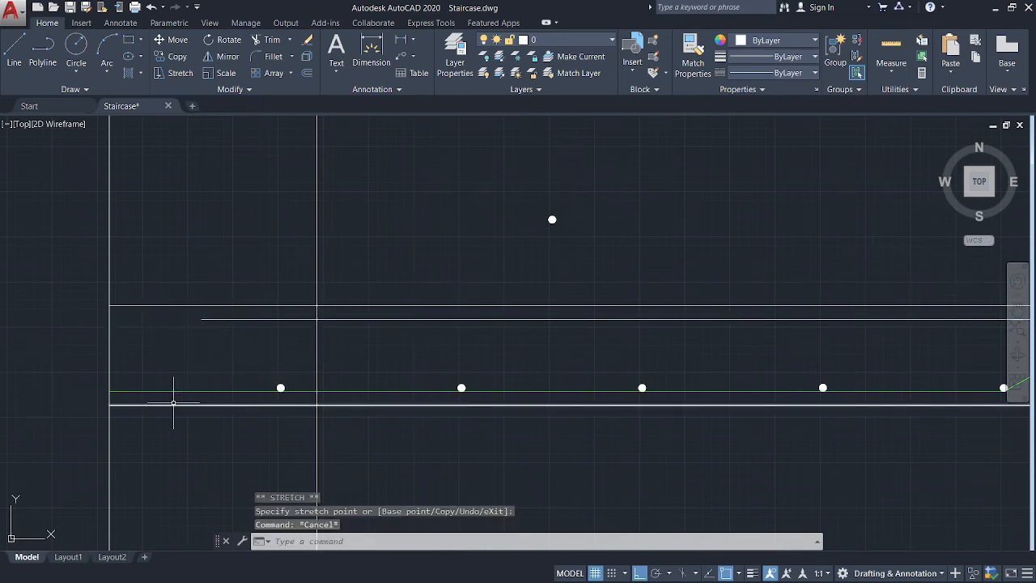
Pull the green bar's outer end in by about 105 from the support's outer face, roughly level with the bar above.
click(178, 392)
click(109, 391)
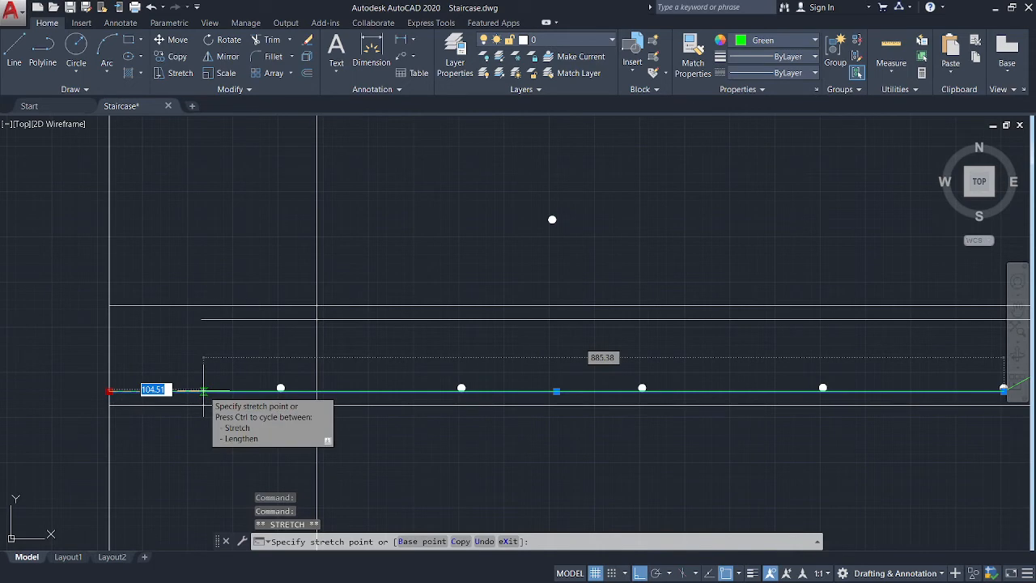
click(203, 391)
key(Escape)
Draw a three-point arc about 30 high at the green bar's outer end as a hook curving back toward the landing.
scroll(219, 347, down, 2)
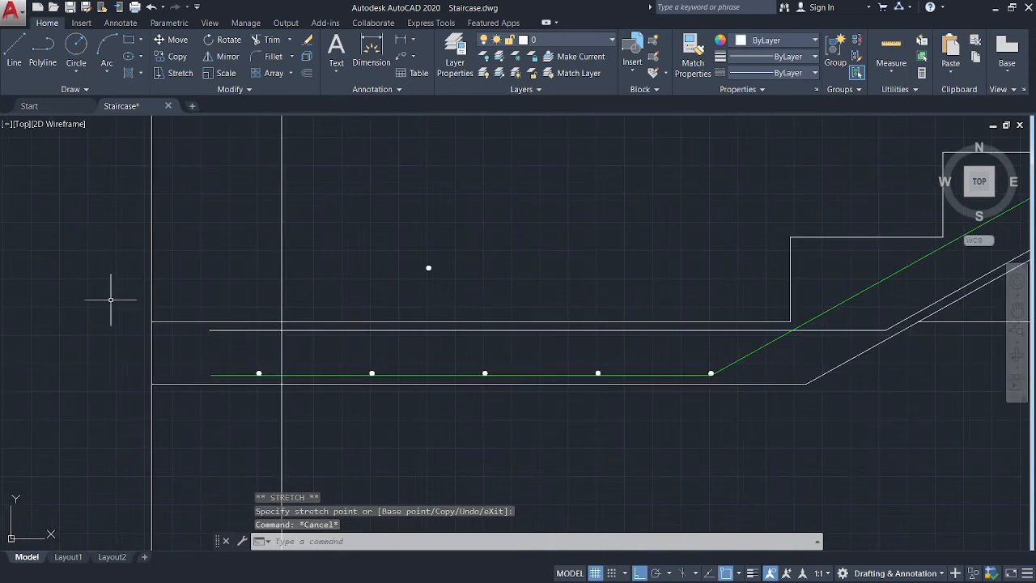
click(103, 77)
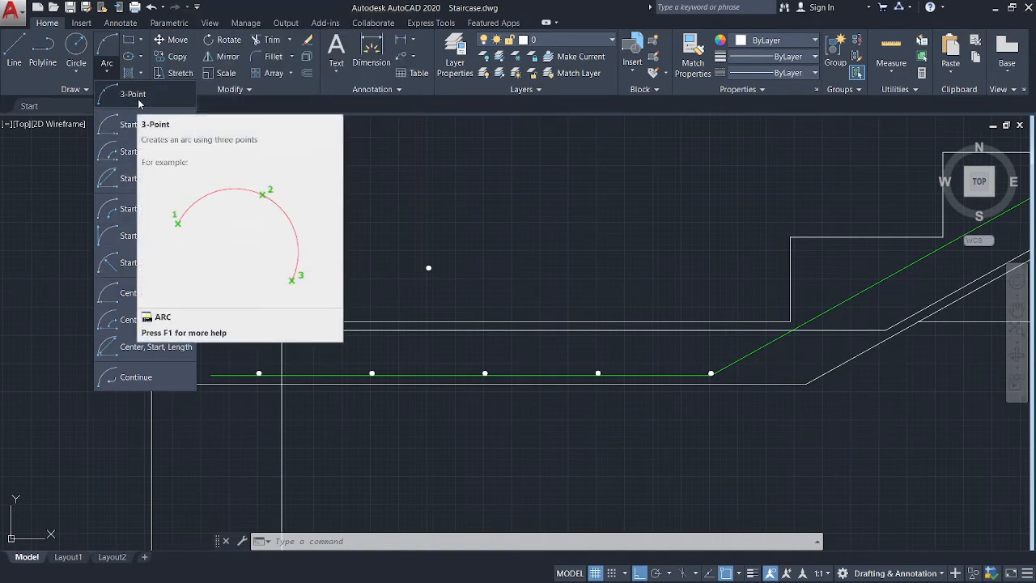
click(133, 95)
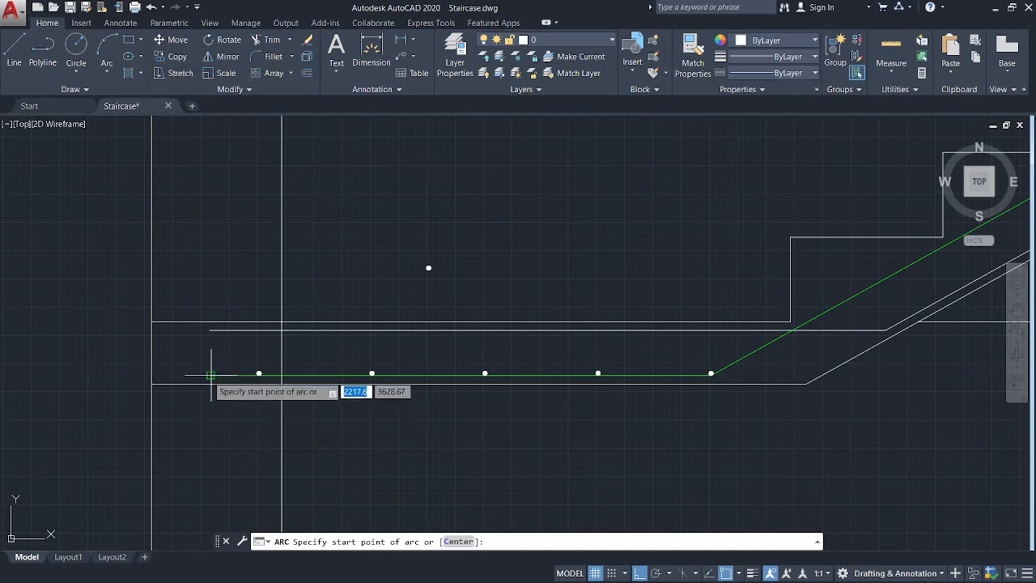
click(210, 374)
scroll(212, 381, up, 3)
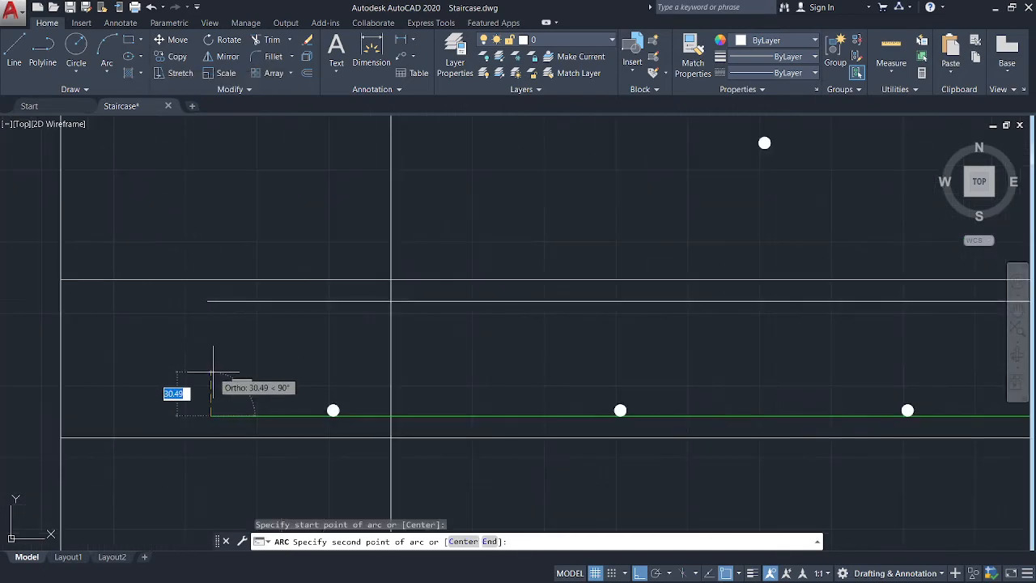
click(211, 374)
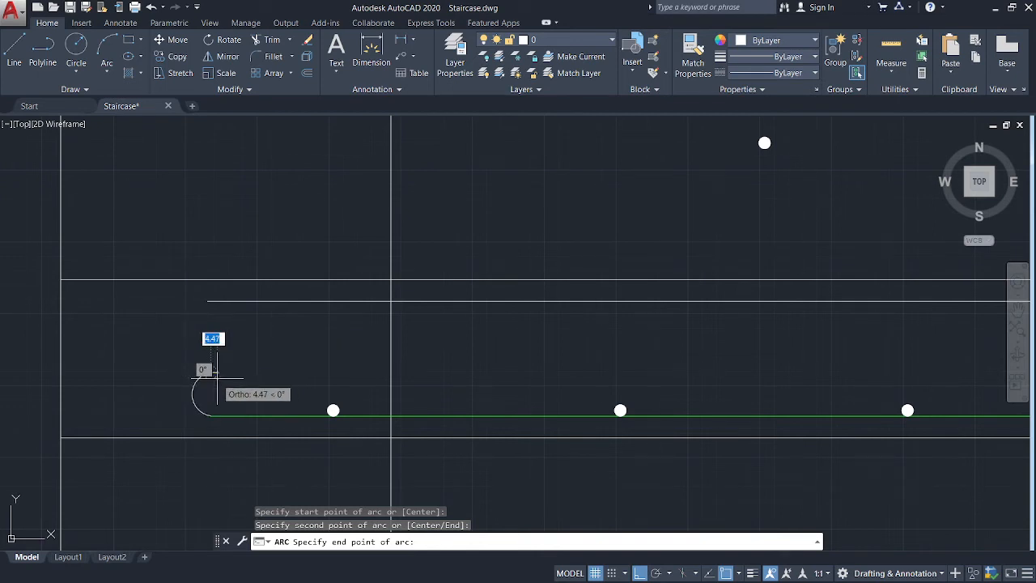
click(217, 373)
key(Escape)
key(Escape)
Finish the hook arc on the green bar and copy it down from the outer end of the upper white bar.
click(228, 395)
click(168, 369)
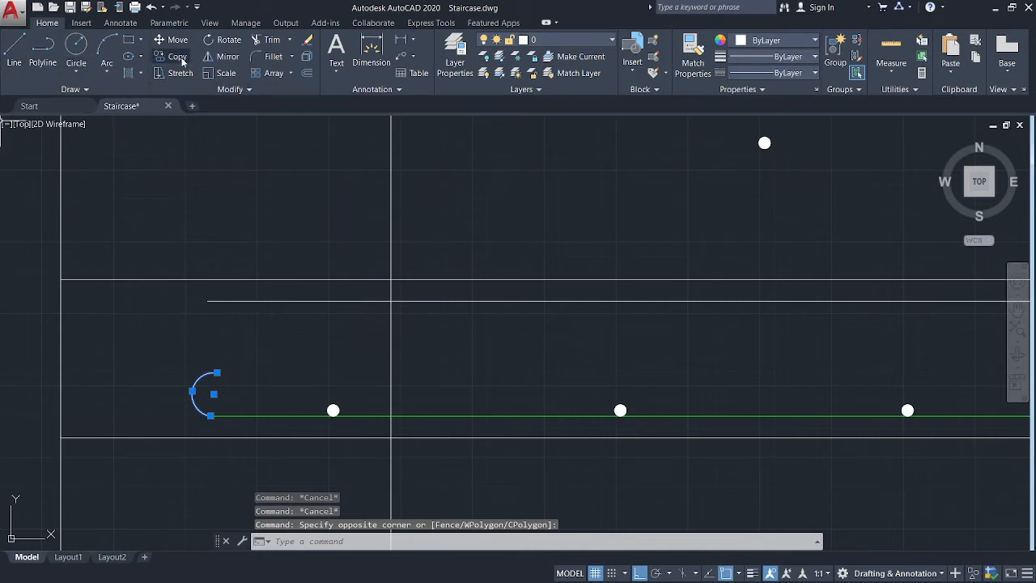
click(182, 58)
click(215, 373)
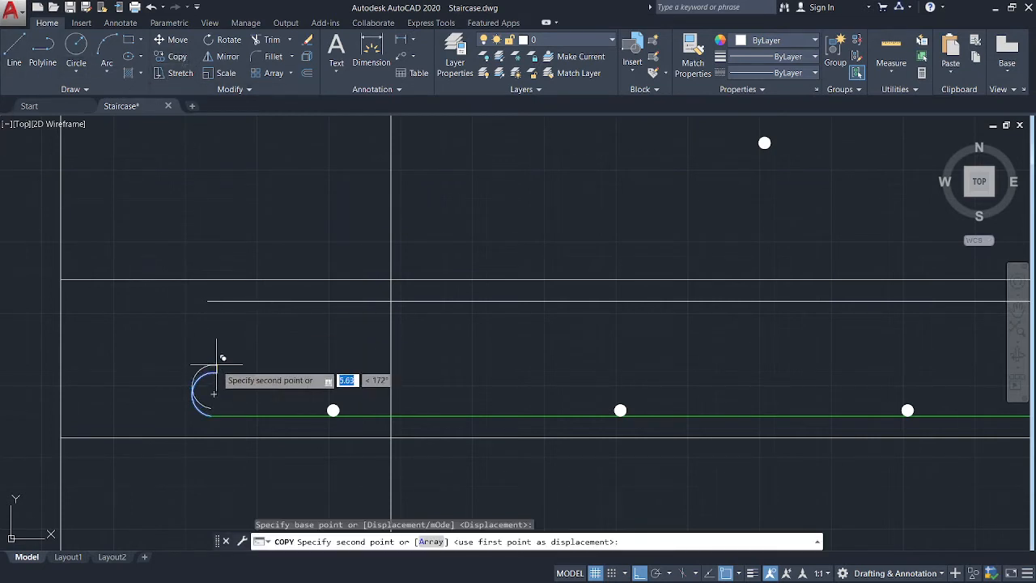
click(217, 301)
key(Escape)
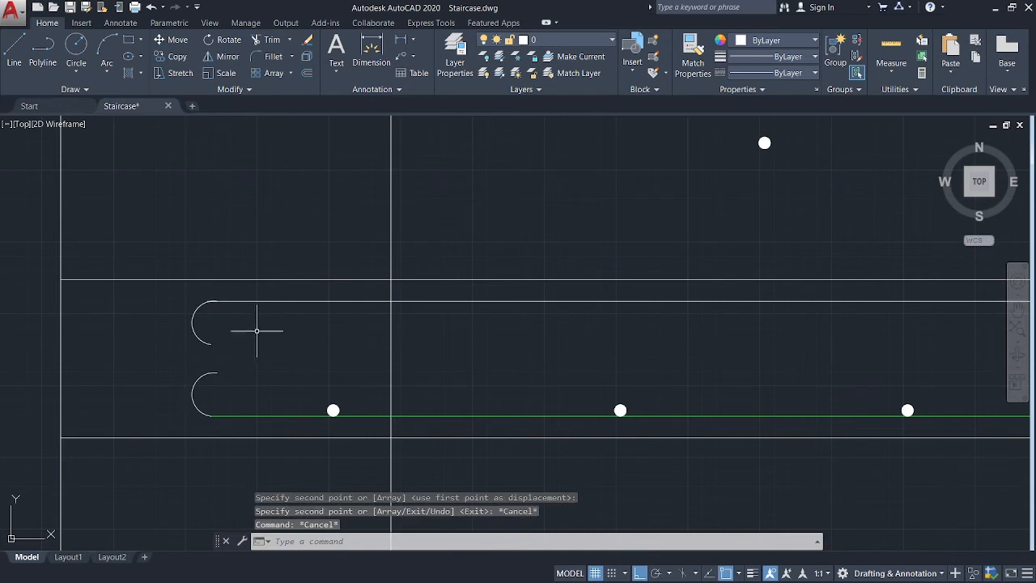
Draw a horizontal tail about 40 long from the open end of each hook arc toward the landing.
click(11, 54)
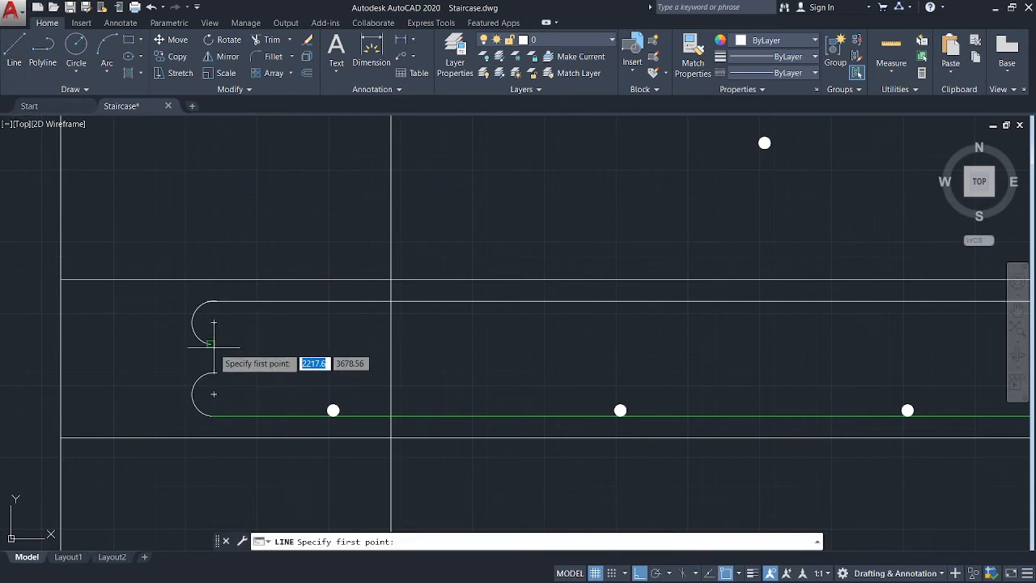
click(212, 344)
click(273, 345)
key(Escape)
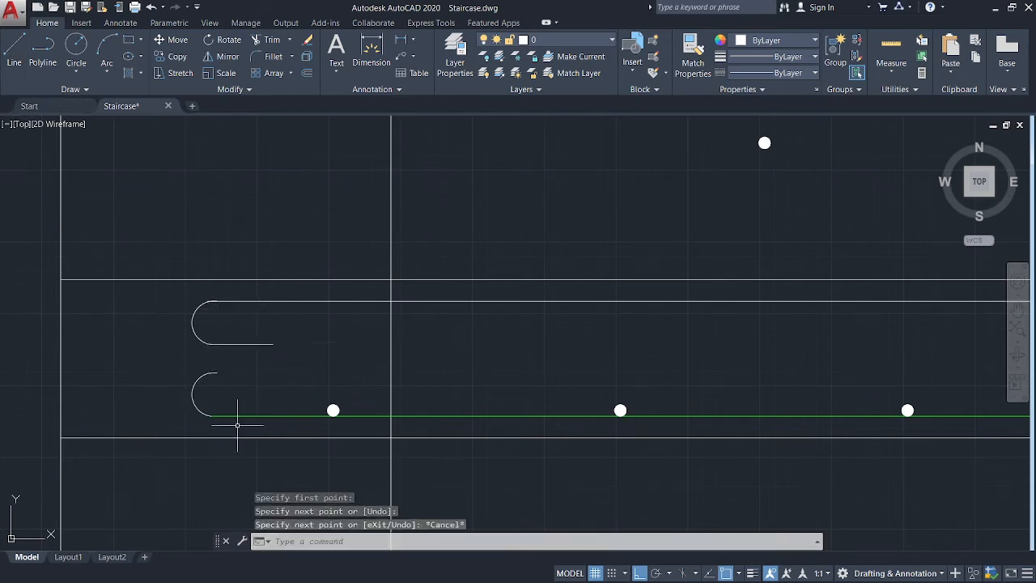
key(Return)
click(217, 373)
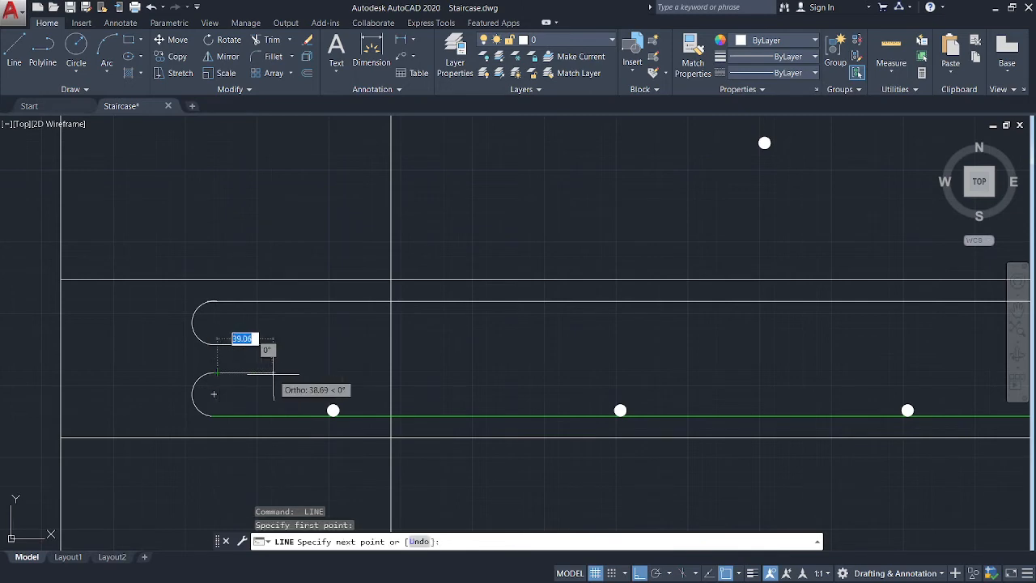
click(273, 374)
key(Escape)
Copy the five distribution dots on the green bar to just beneath the upper white bar, offset about 100 at 46°.
scroll(283, 368, down, 6)
scroll(356, 348, up, 3)
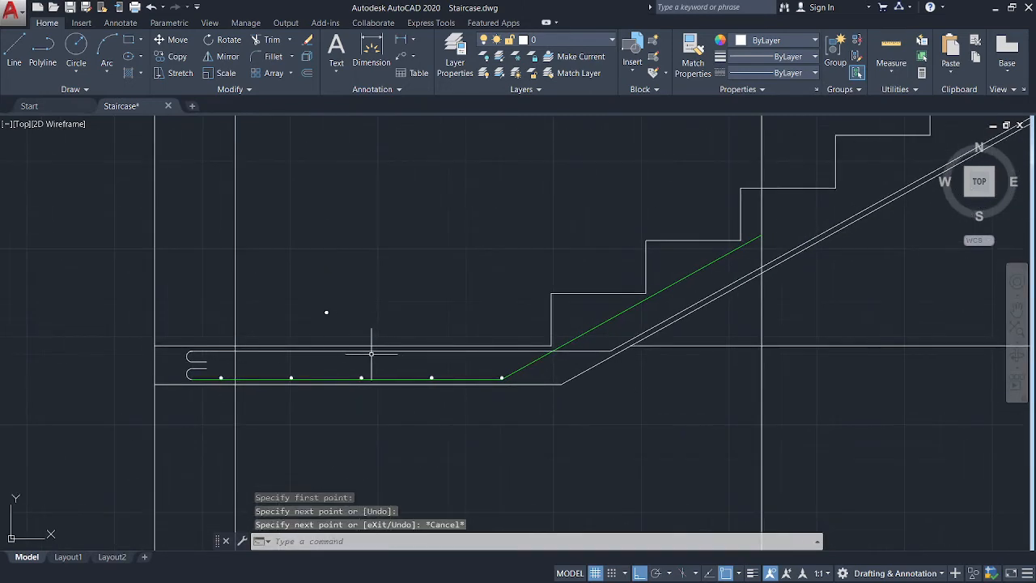
scroll(221, 376, up, 4)
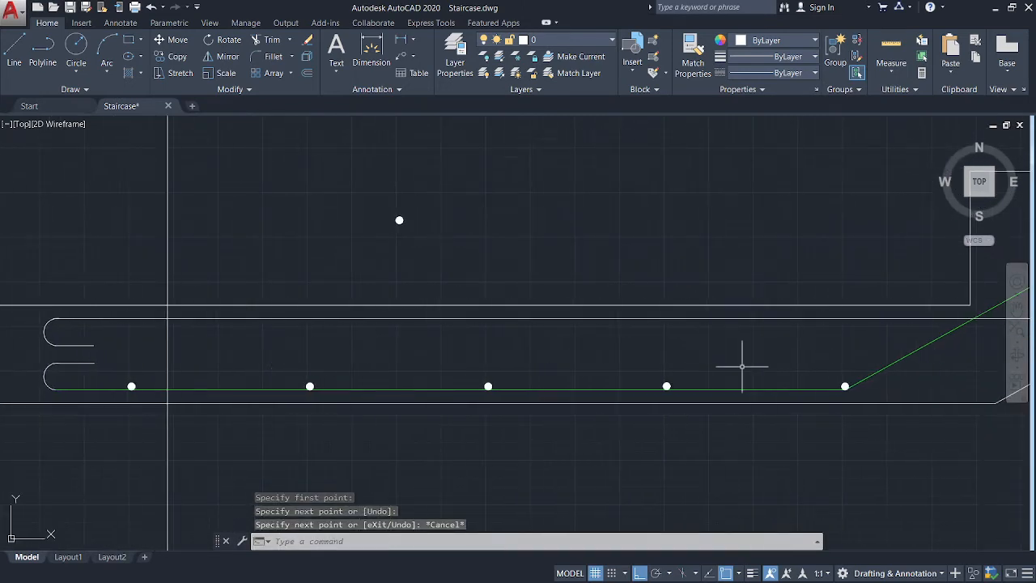
click(845, 386)
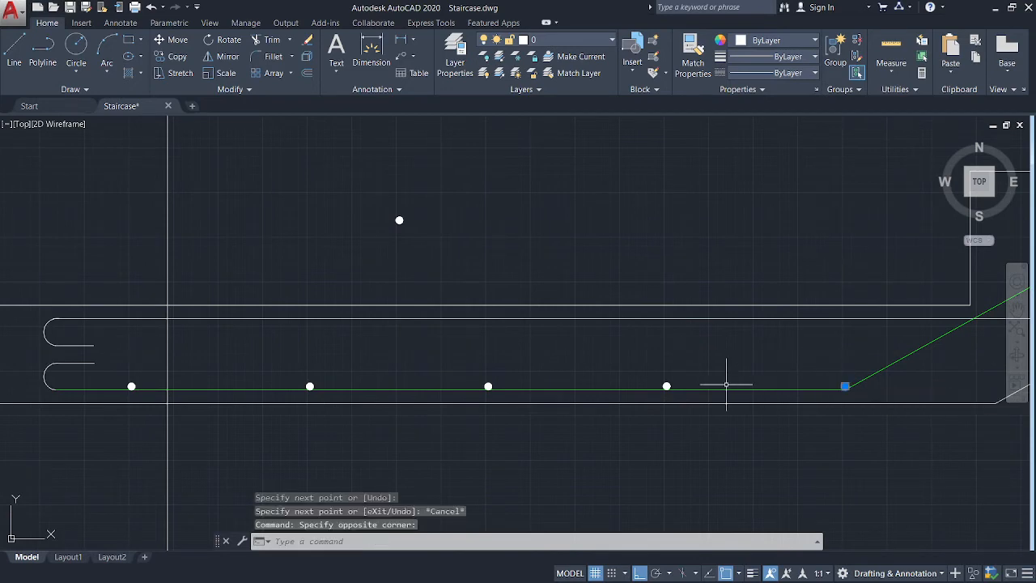
click(667, 386)
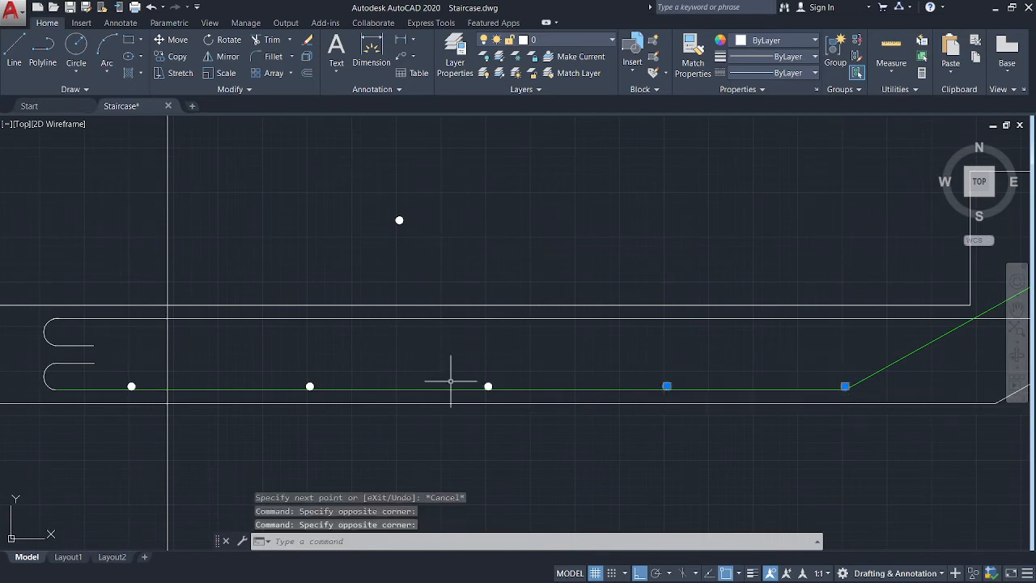
click(489, 387)
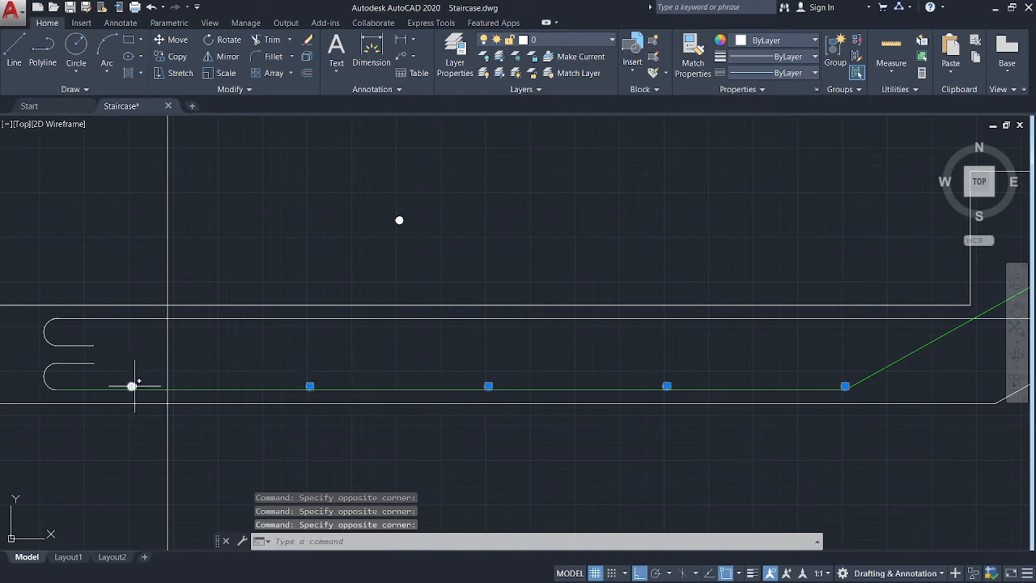
click(176, 57)
click(132, 386)
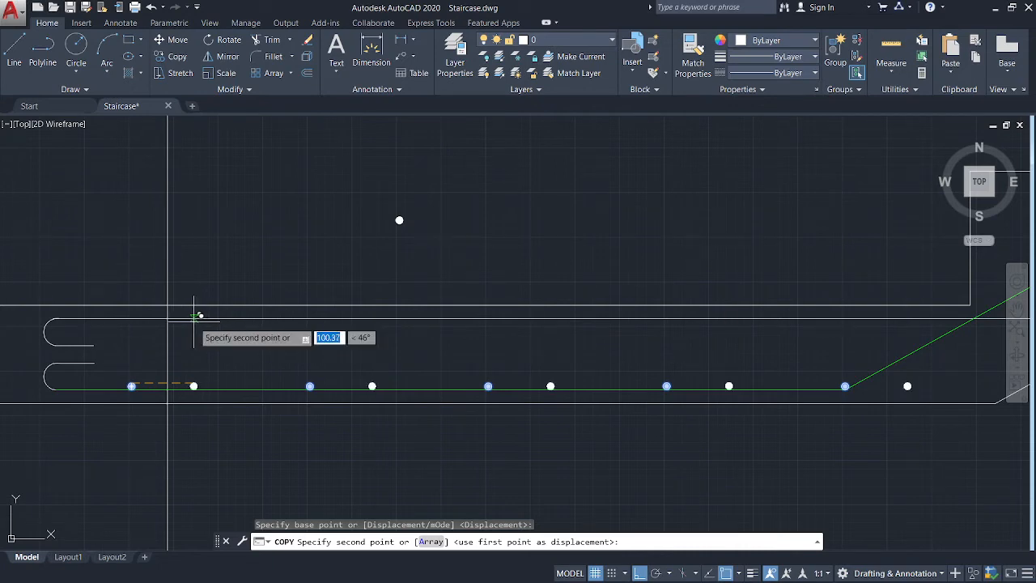
click(194, 317)
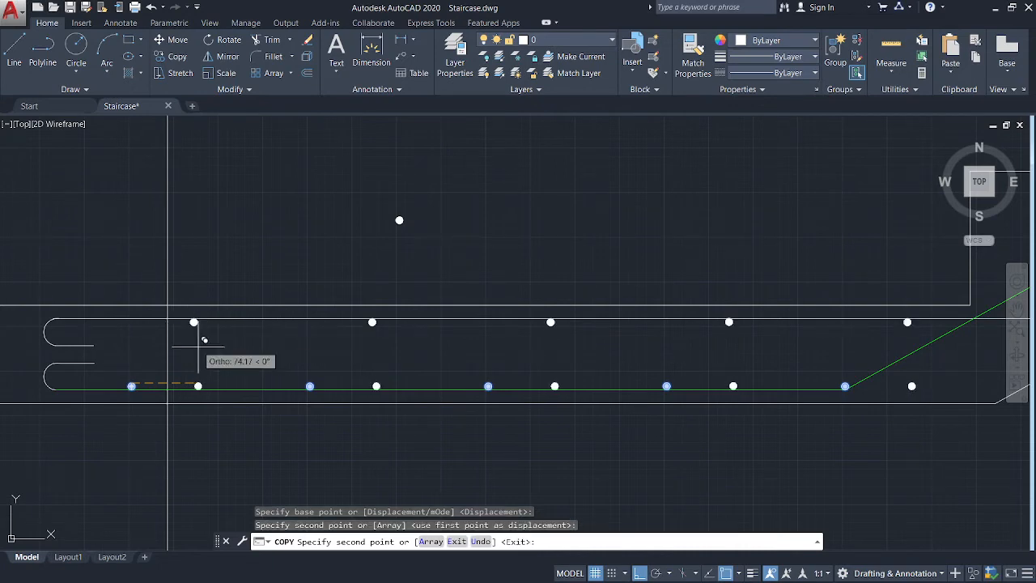
key(Escape)
Copy the innermost dot of the upper row onto the white bar's bend at the foot of the flight, resting above the bar.
scroll(253, 441, down, 3)
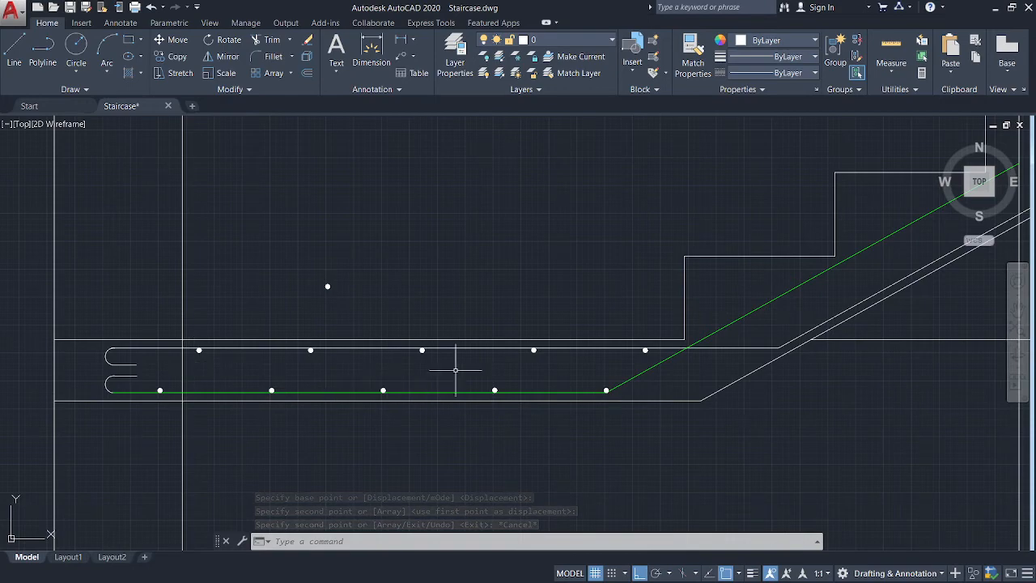
middle_drag(695, 359, 546, 401)
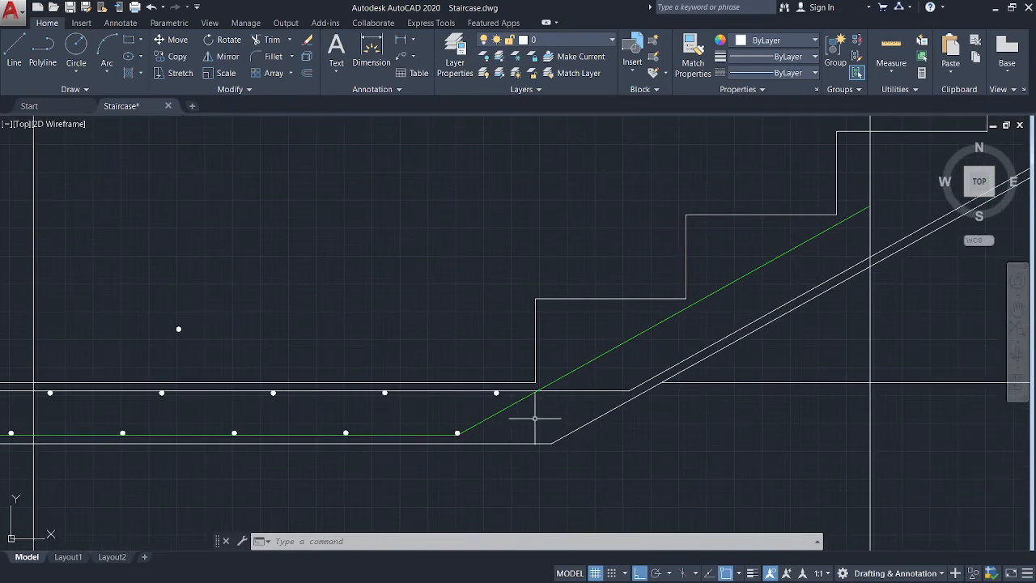
middle_drag(535, 419, 395, 440)
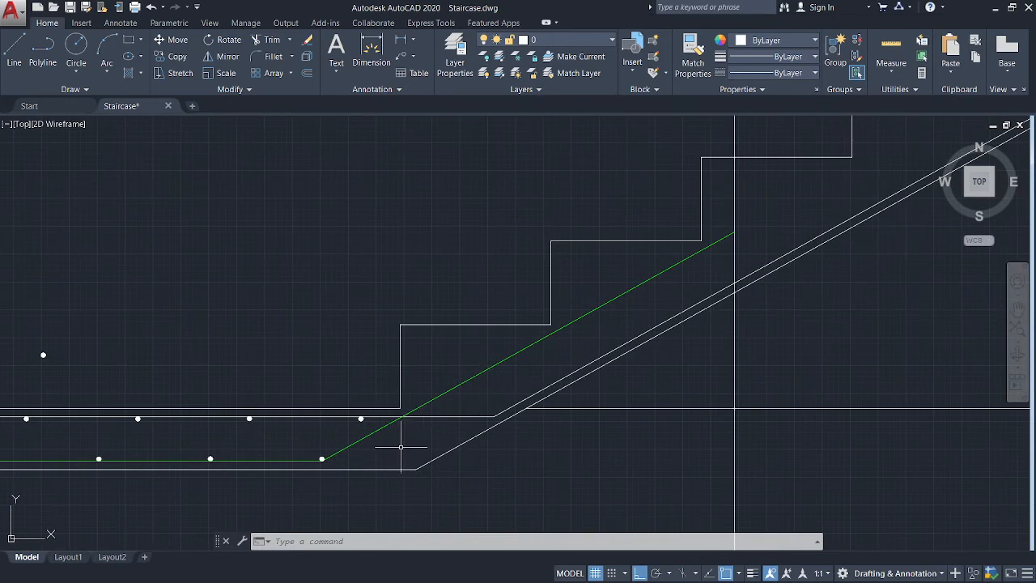
scroll(398, 455, up, 2)
scroll(425, 445, up, 2)
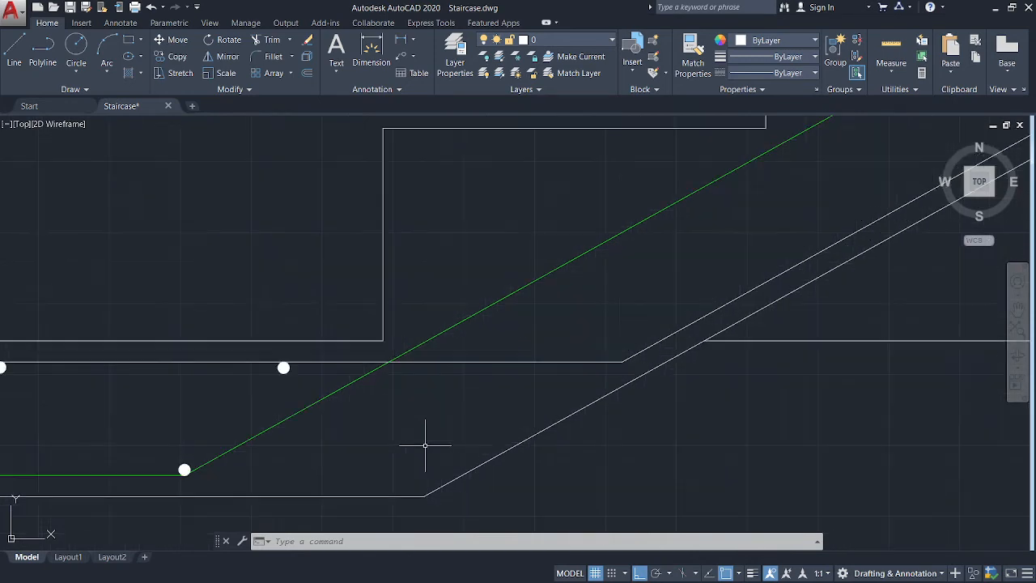
middle_drag(446, 386, 363, 460)
scroll(551, 328, down, 2)
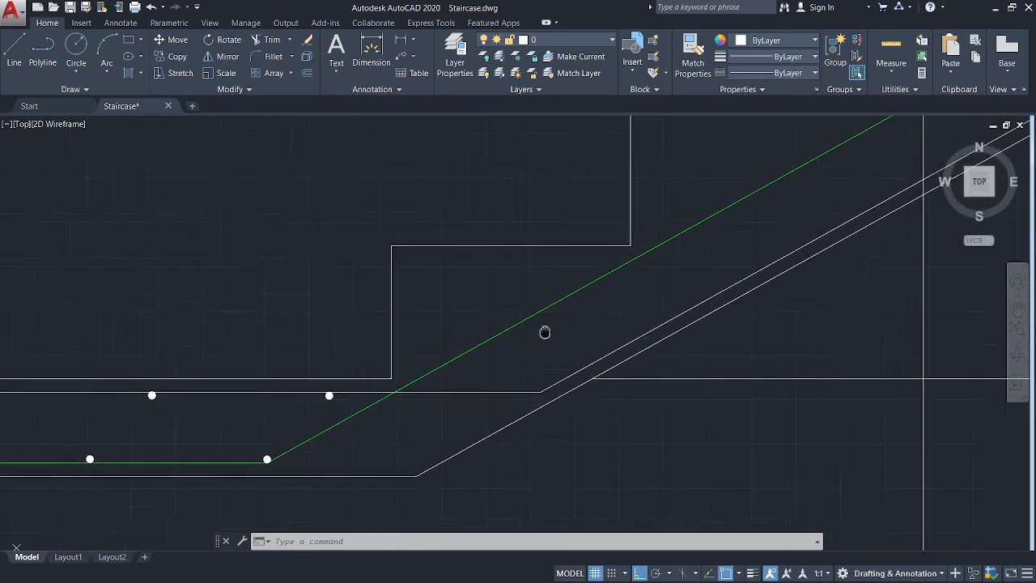
middle_drag(546, 331, 385, 373)
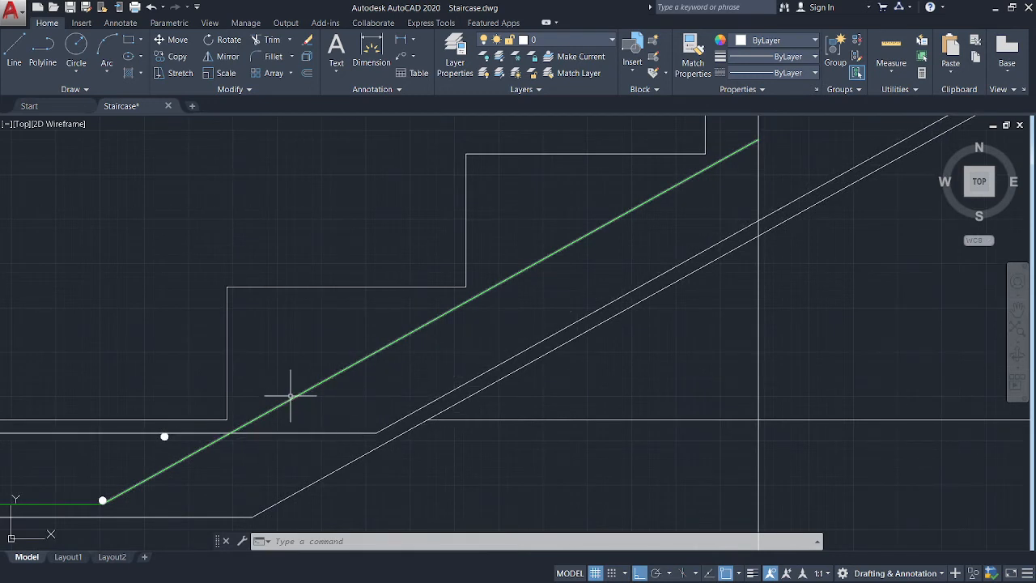
click(172, 57)
scroll(162, 435, up, 5)
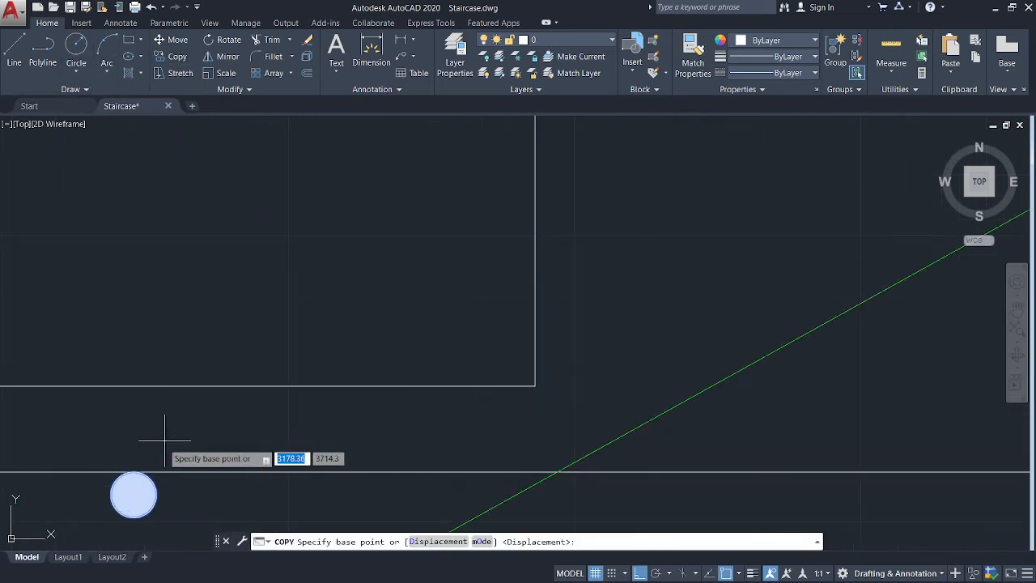
click(134, 472)
scroll(638, 466, down, 4)
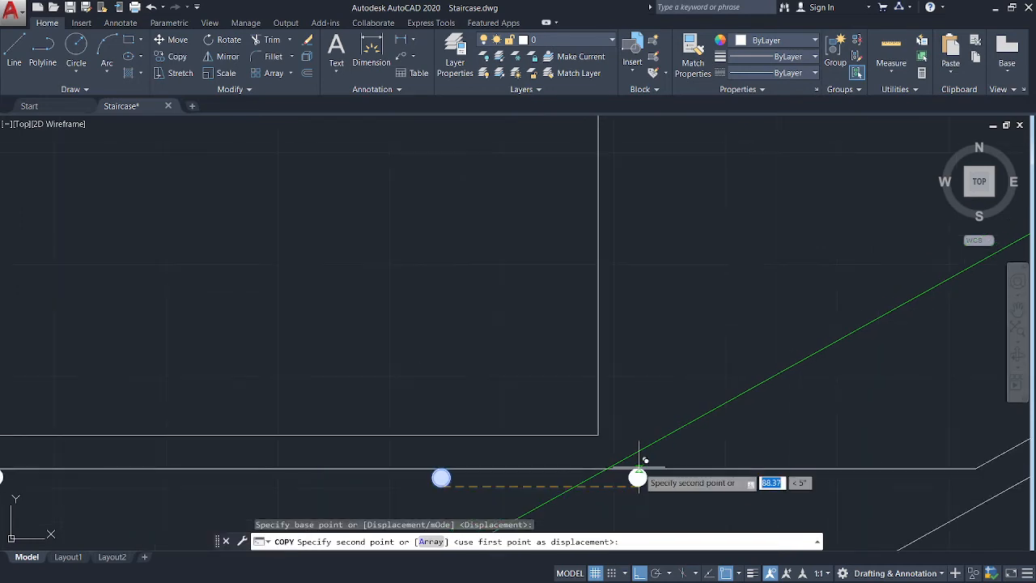
middle_drag(639, 467, 138, 375)
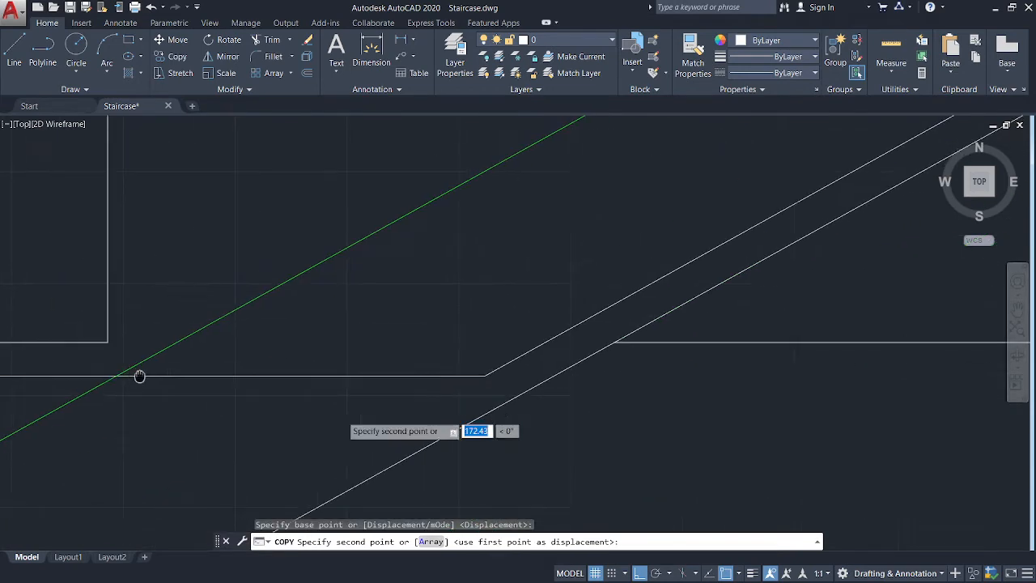
click(485, 375)
key(Escape)
Copy the dot at the green bar's bend to the underside of its inclined part, just past the crossing with the white bar.
scroll(526, 348, down, 3)
middle_drag(548, 335, 309, 406)
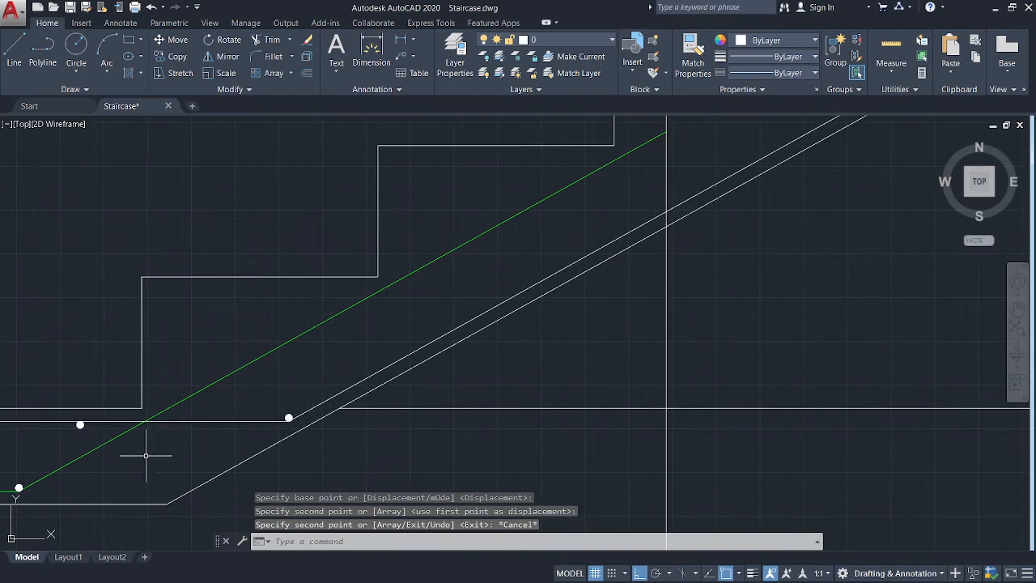
middle_drag(146, 455, 255, 413)
scroll(127, 447, up, 4)
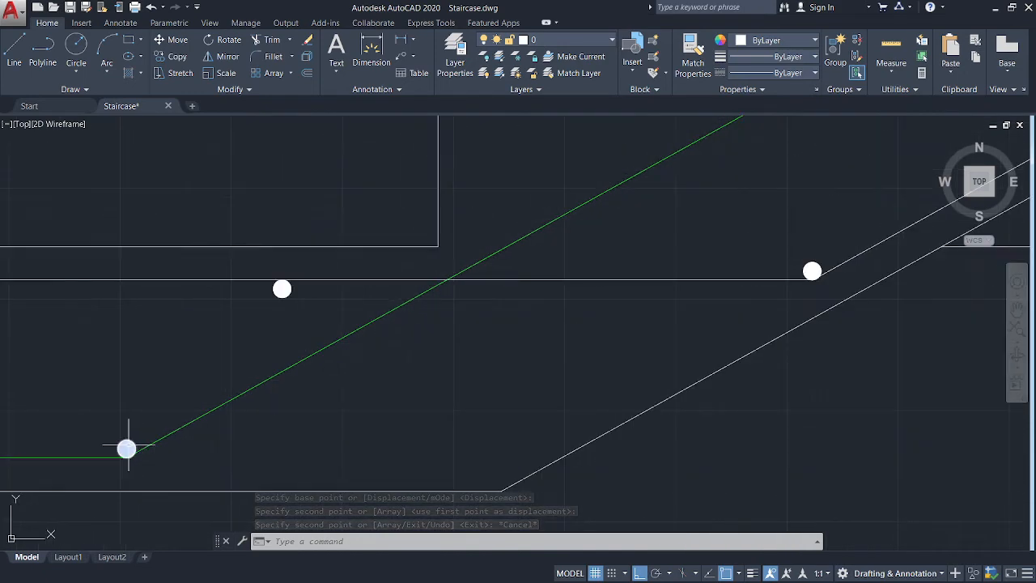
click(130, 445)
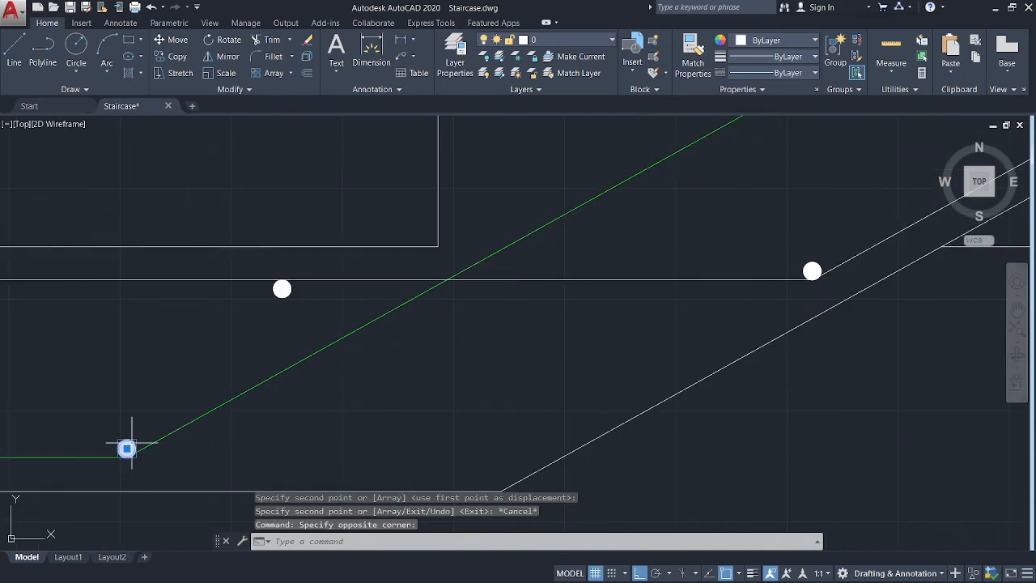
click(178, 58)
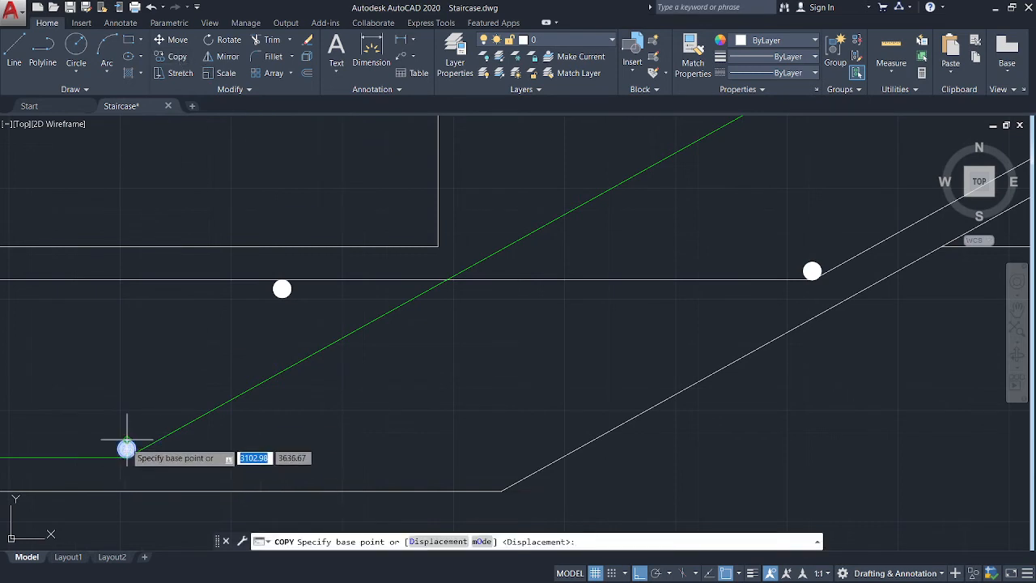
click(126, 448)
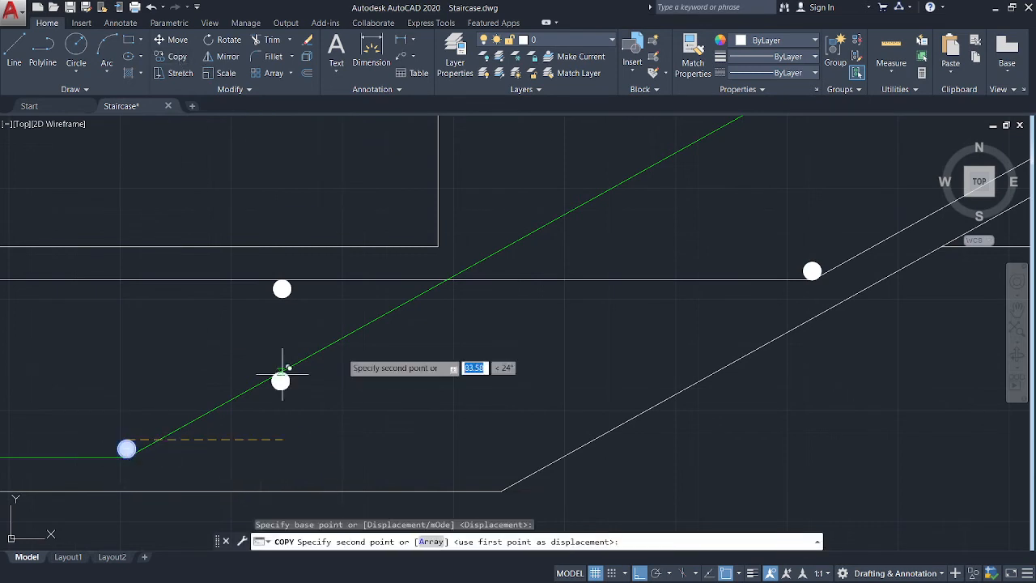
click(482, 268)
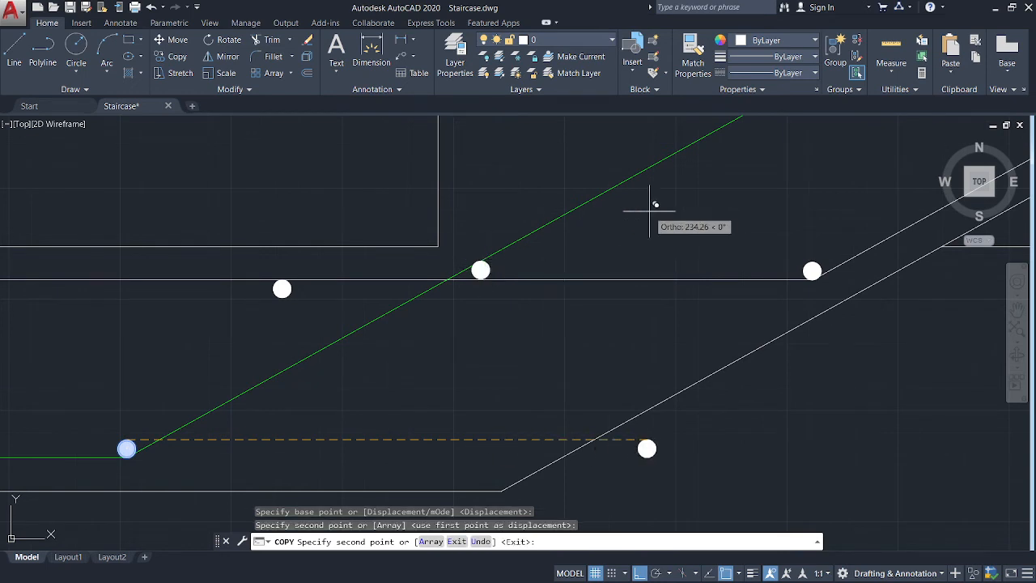
middle_drag(617, 259, 421, 375)
key(Escape)
scroll(509, 318, down, 4)
middle_drag(509, 318, 366, 385)
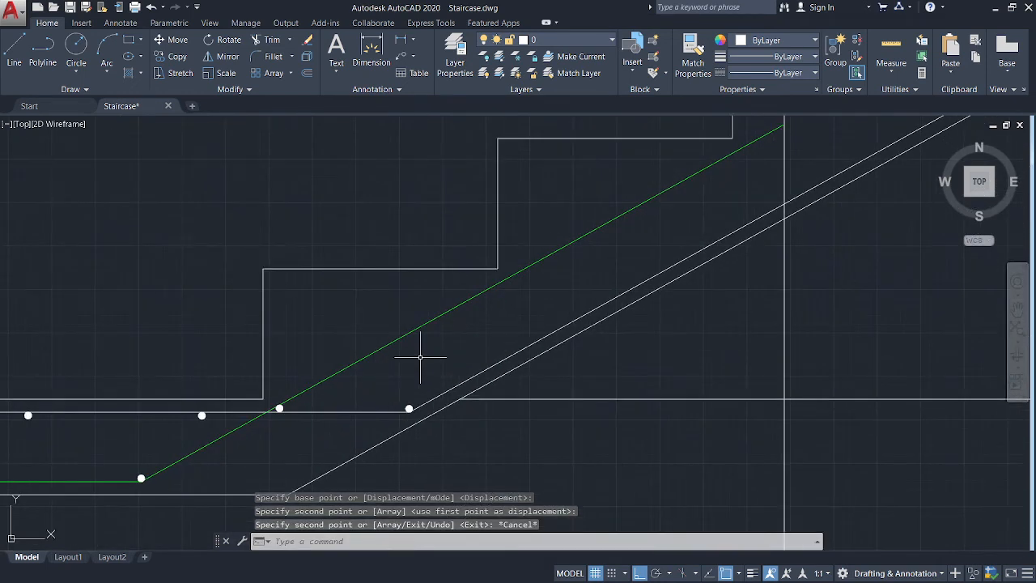
With ortho off, copy the dot at the white bar's bend 200 up along the inclined bar.
scroll(476, 341, down, 2)
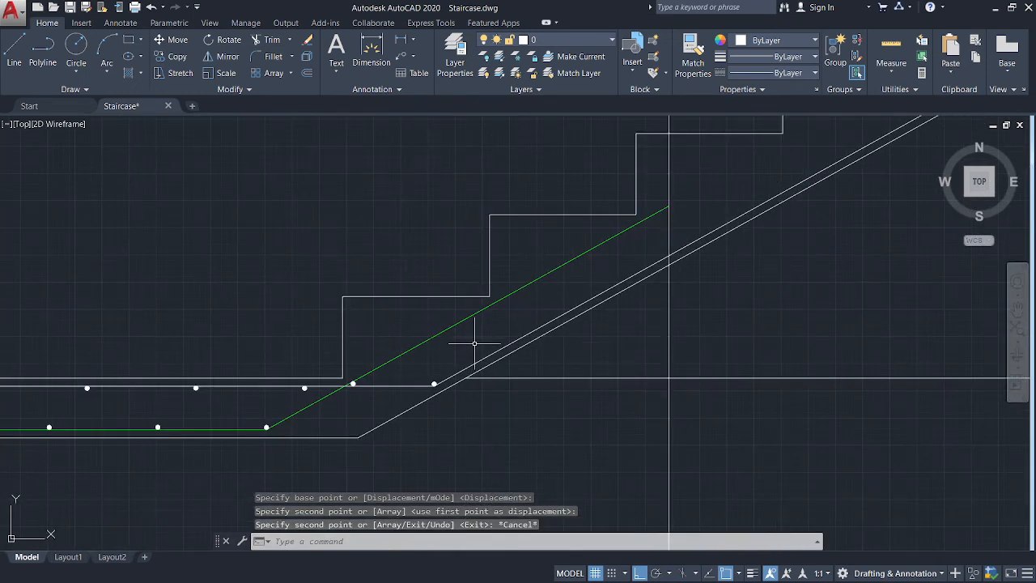
scroll(421, 372, up, 2)
scroll(446, 386, up, 6)
click(422, 403)
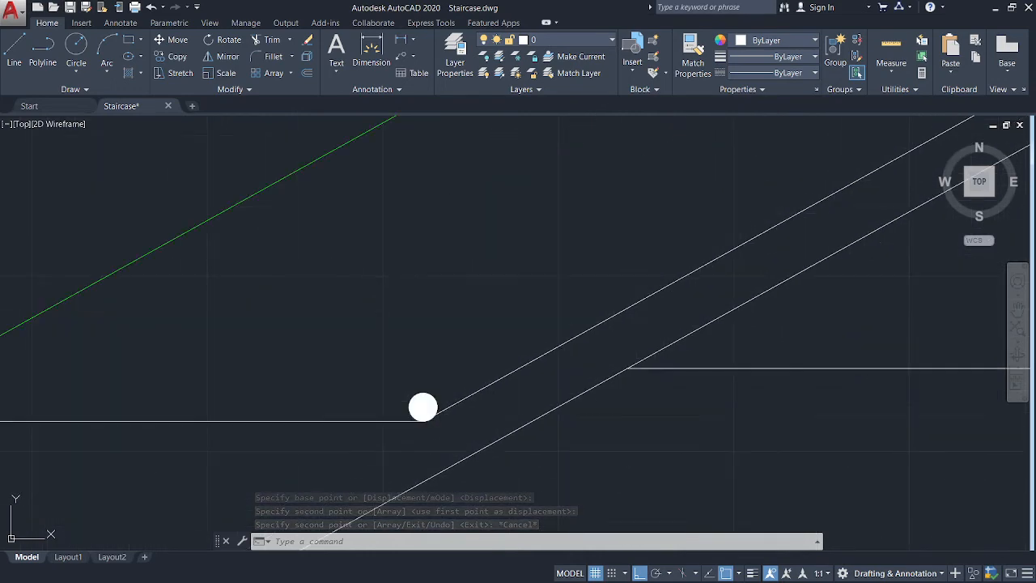
scroll(504, 276, down, 2)
middle_drag(504, 276, 225, 361)
click(173, 56)
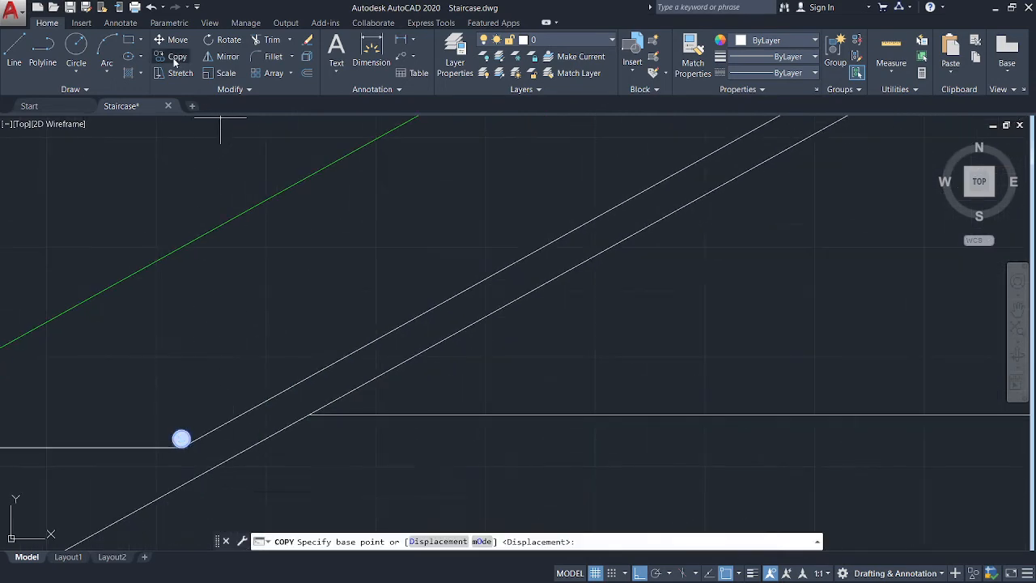
click(186, 442)
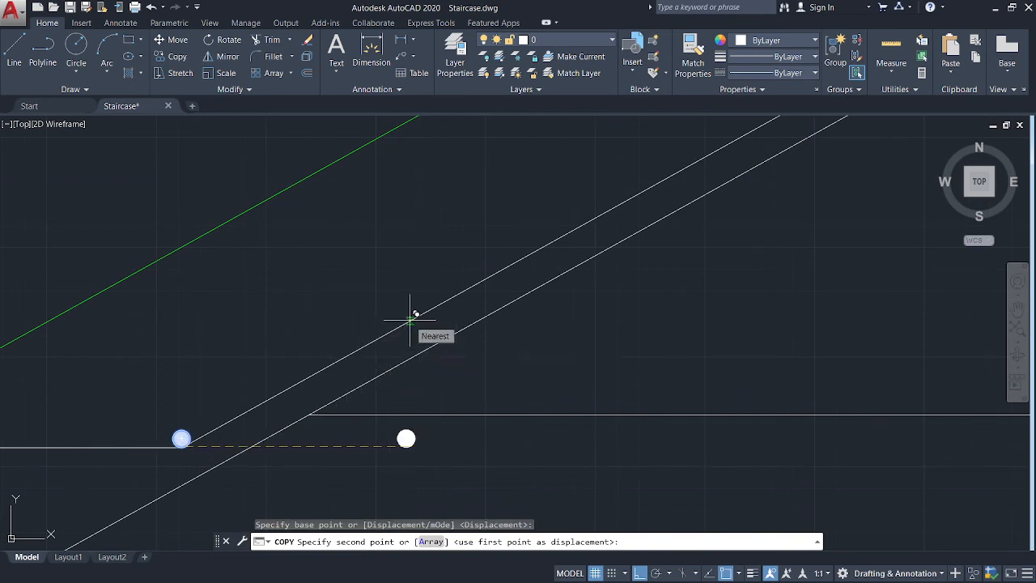
key(F8)
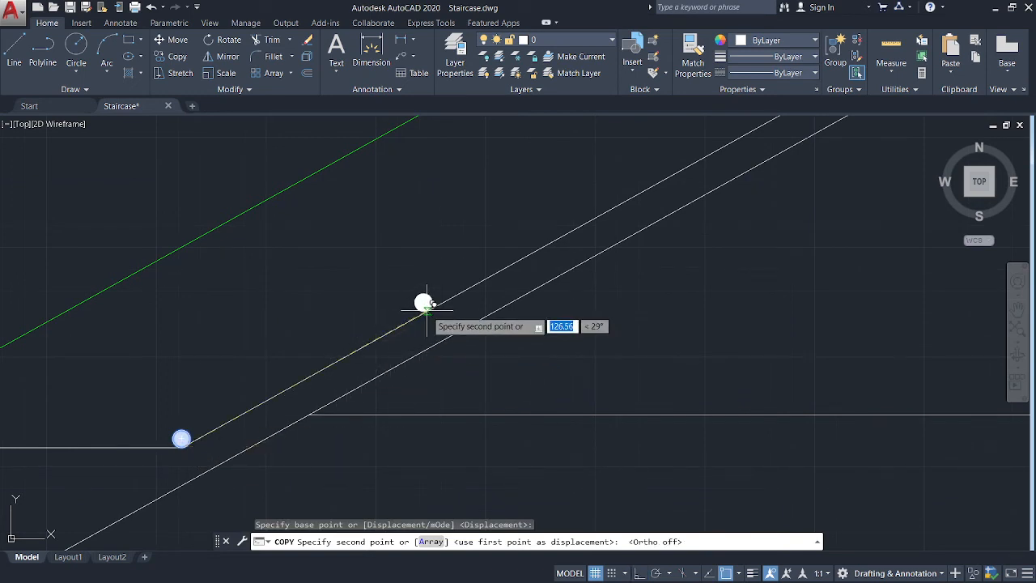
text(200)
key(Return)
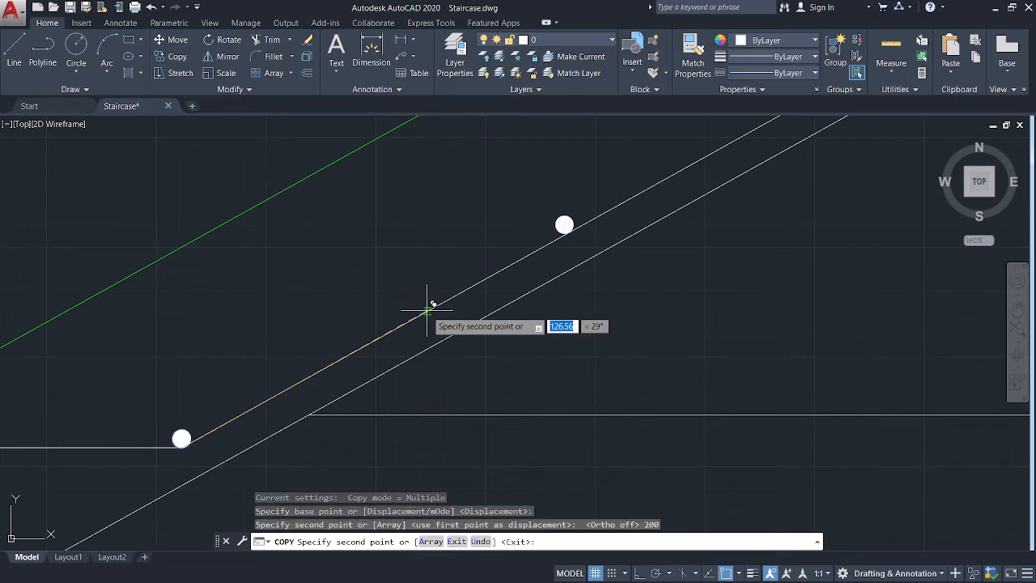
Place two more copies of the bend dot 400 and 600 up along the inclined white bar.
middle_drag(226, 393, 92, 429)
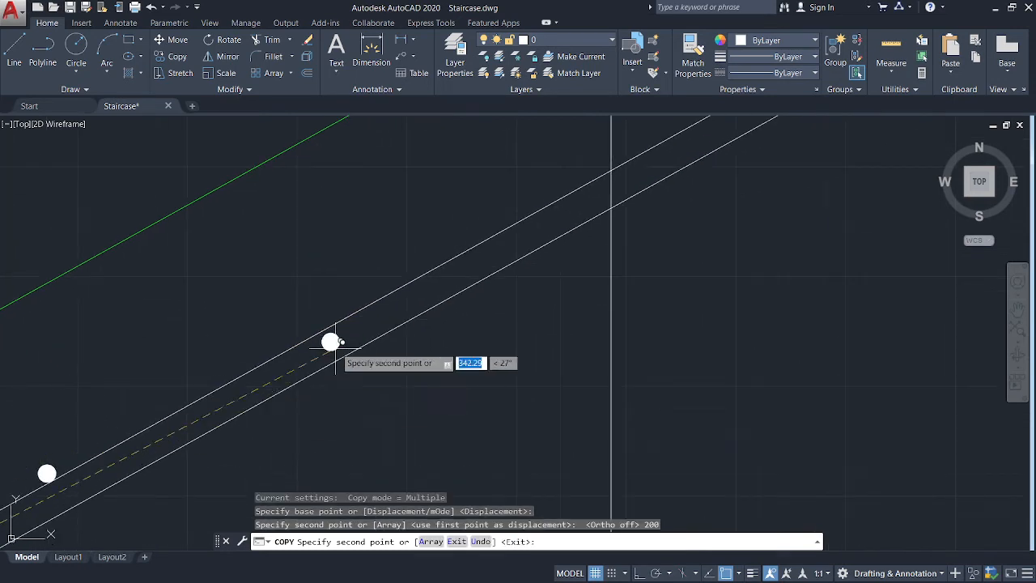
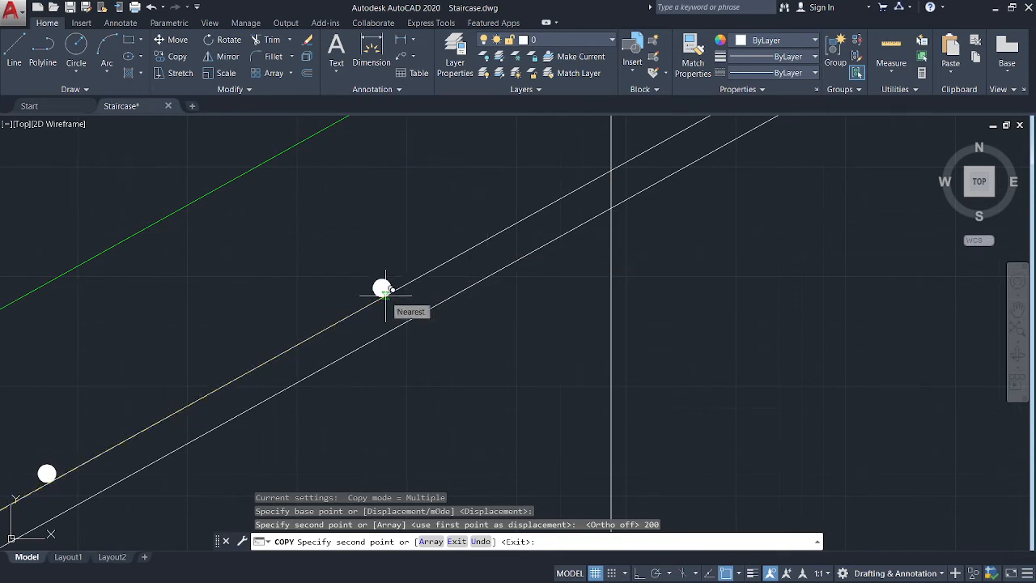
text(0)
key(Return)
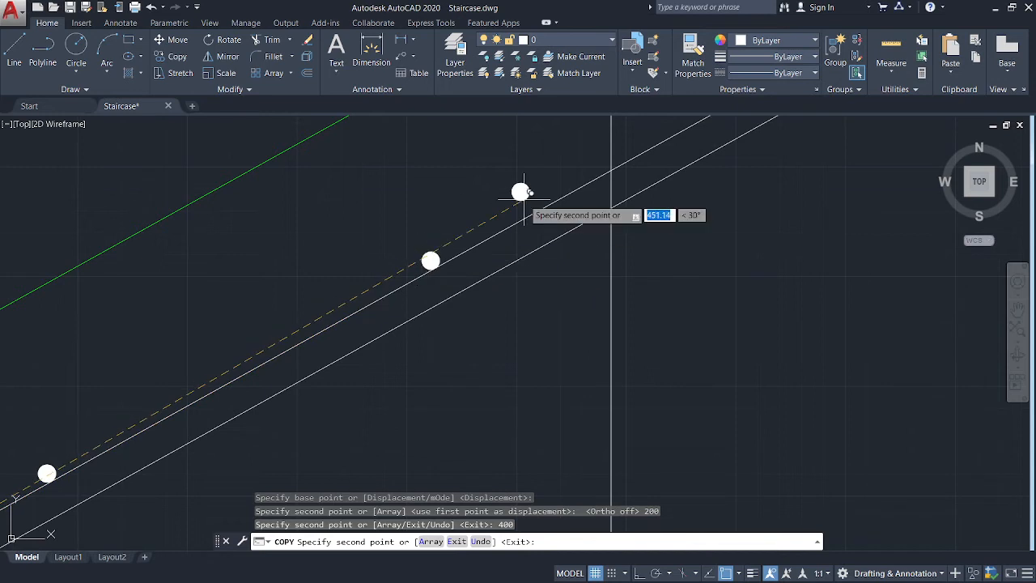
middle_drag(520, 191, 107, 422)
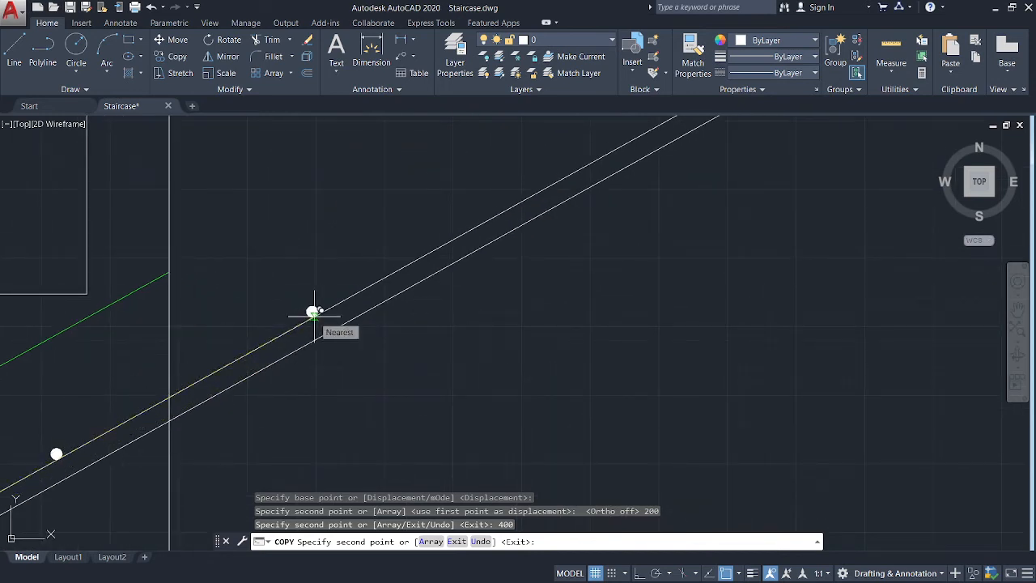
key(Return)
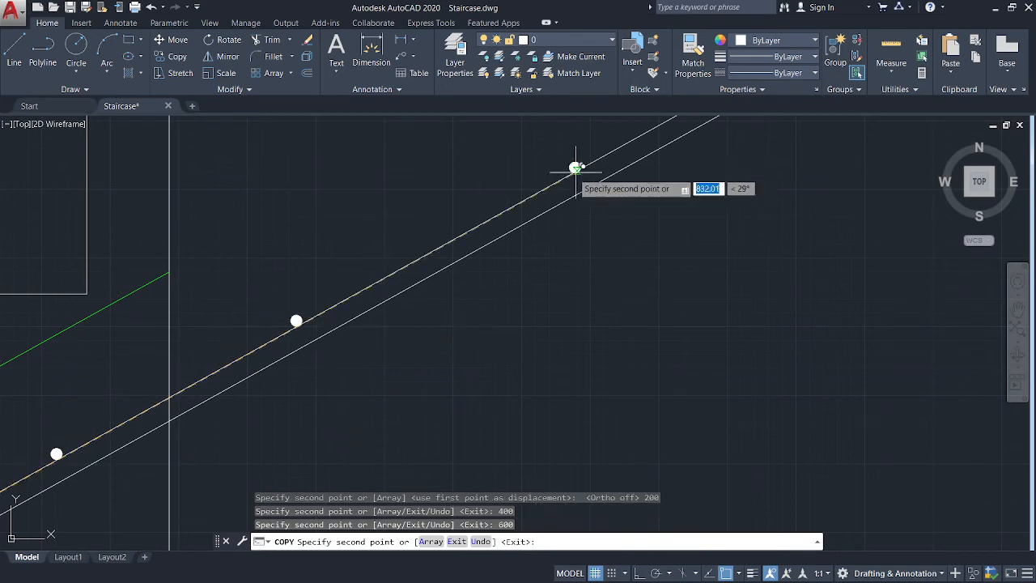
scroll(486, 243, down, 5)
scroll(359, 311, up, 3)
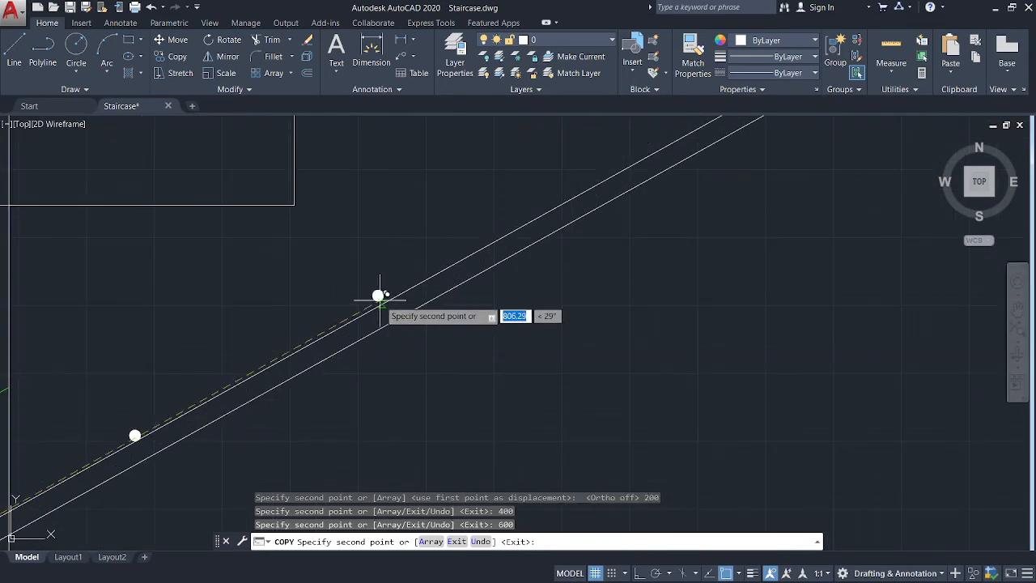
key(Escape)
Copy the four dots from the bend upward along the inclined bar, from the bend dot's centre to the fourth dot's centre, offset 600.
scroll(240, 340, down, 3)
middle_drag(240, 340, 430, 221)
scroll(152, 384, up, 4)
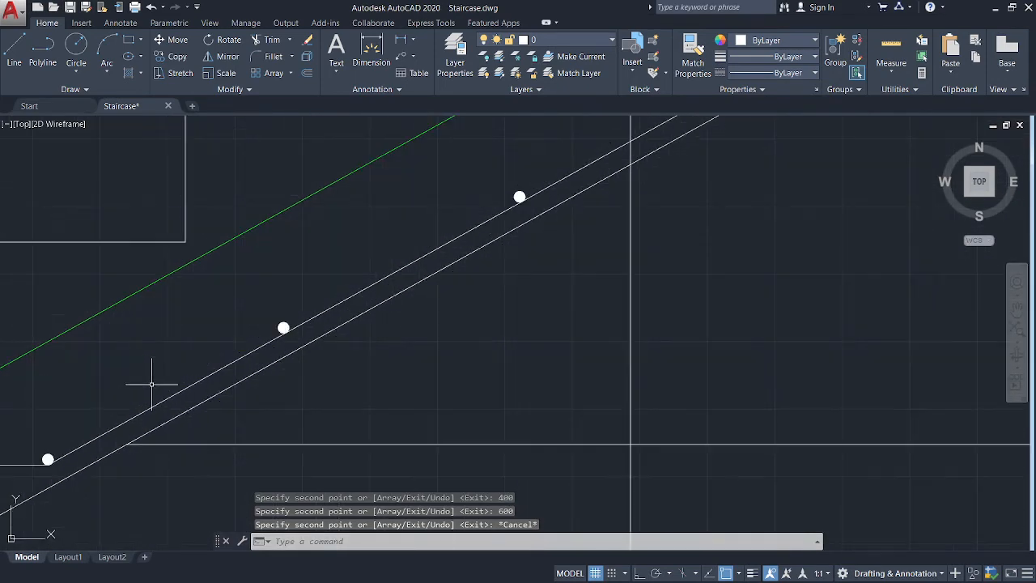
click(308, 304)
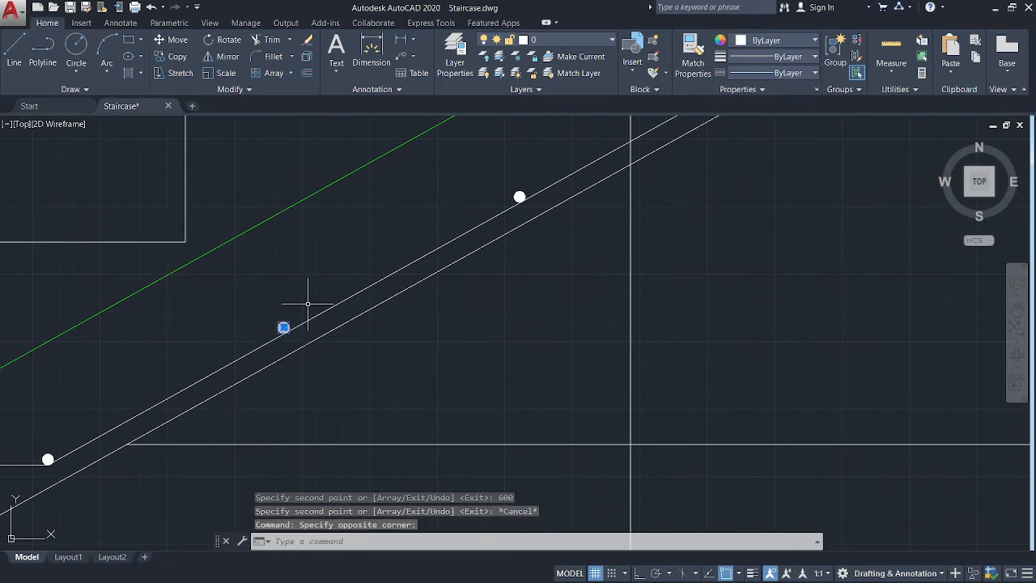
click(518, 195)
middle_drag(592, 182, 428, 405)
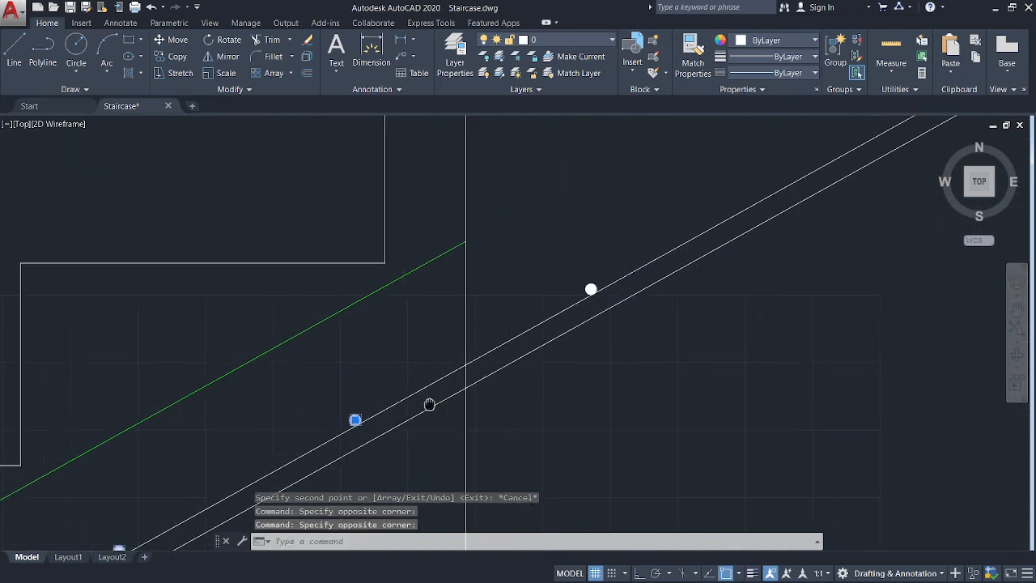
click(592, 288)
middle_drag(388, 364, 397, 322)
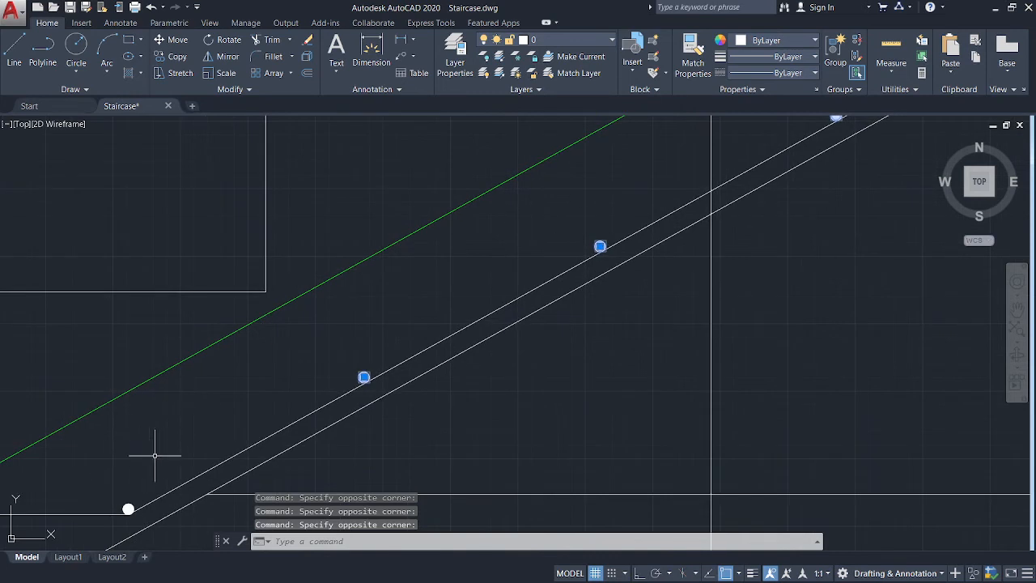
click(128, 508)
scroll(219, 396, down, 2)
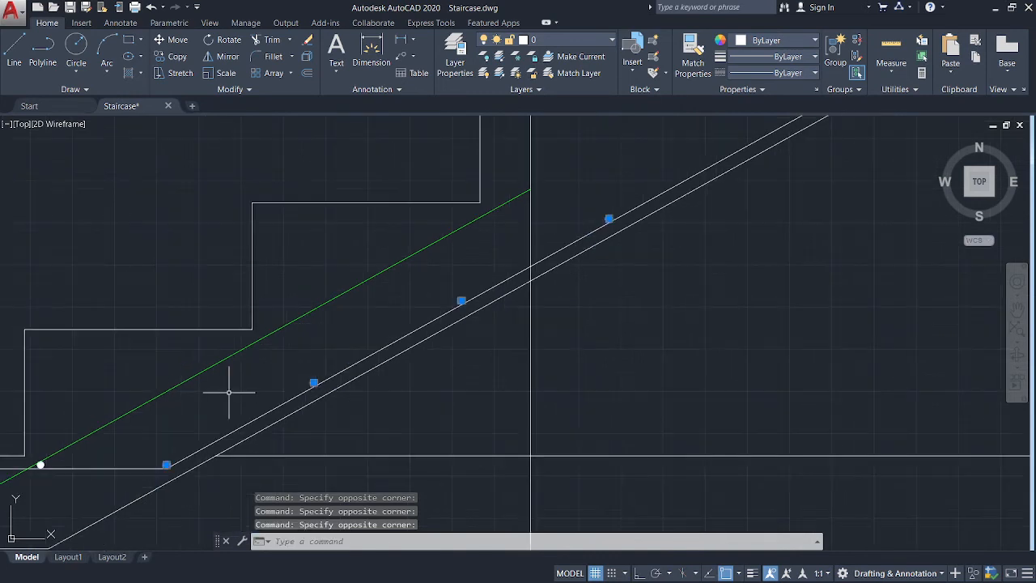
middle_drag(232, 394, 184, 424)
click(177, 58)
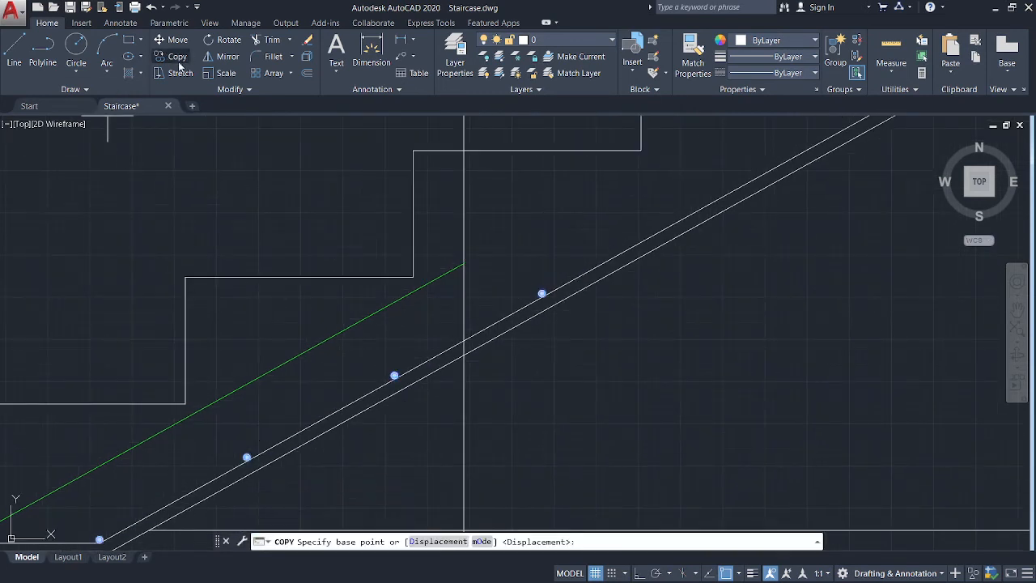
middle_drag(239, 393, 274, 327)
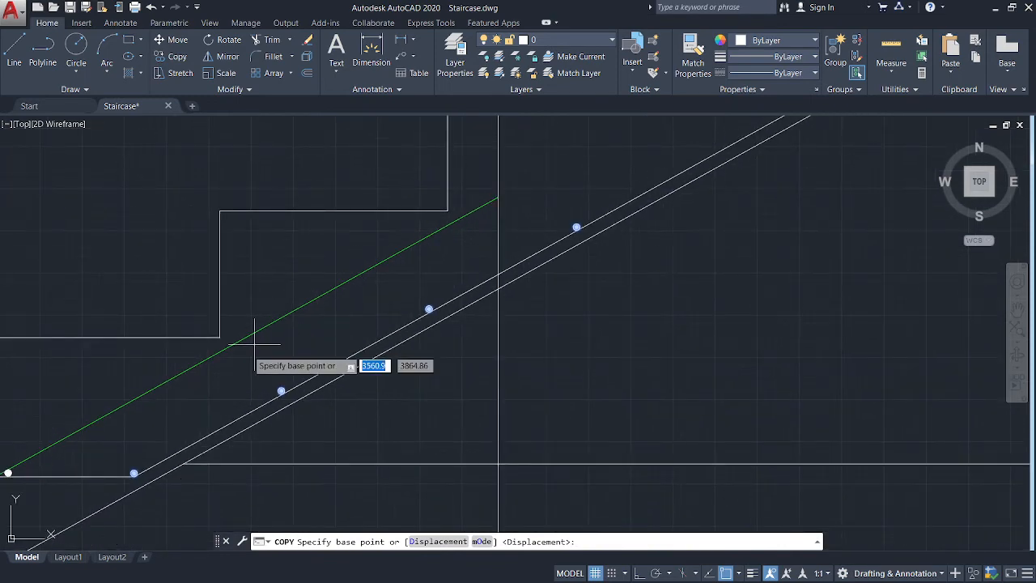
scroll(140, 465, up, 5)
click(142, 455)
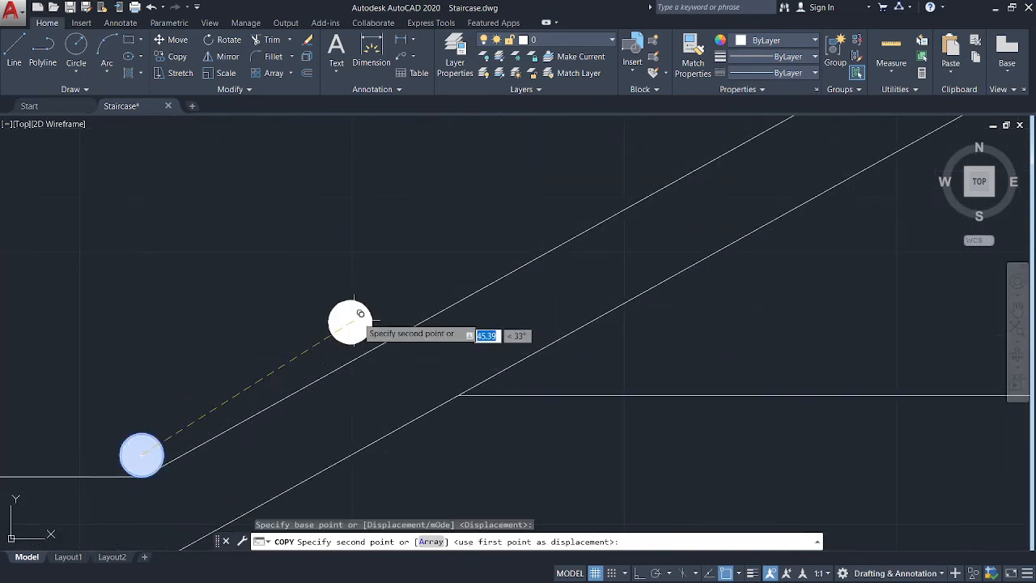
scroll(344, 324, down, 3)
middle_drag(340, 331, 97, 453)
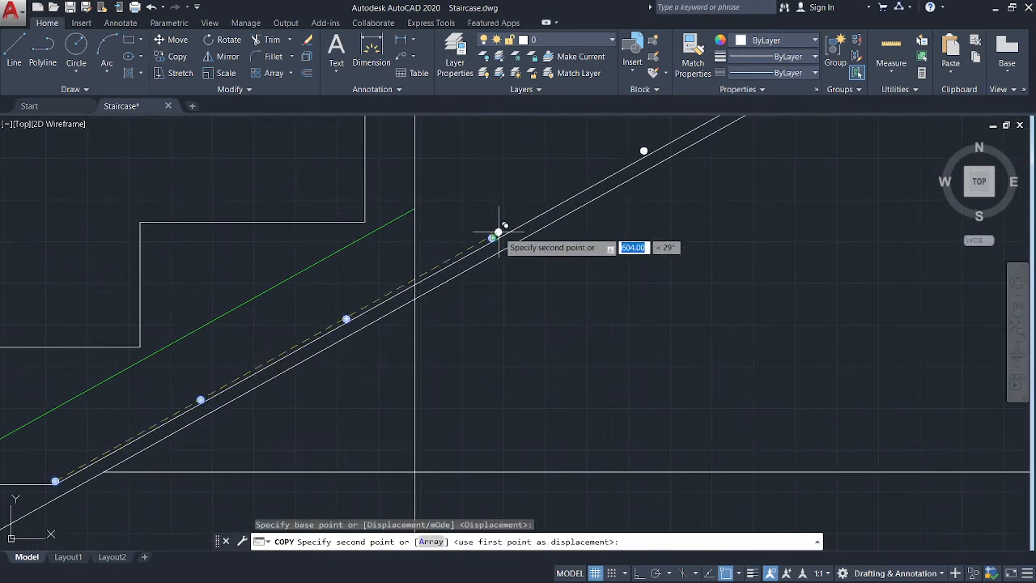
scroll(491, 234, up, 5)
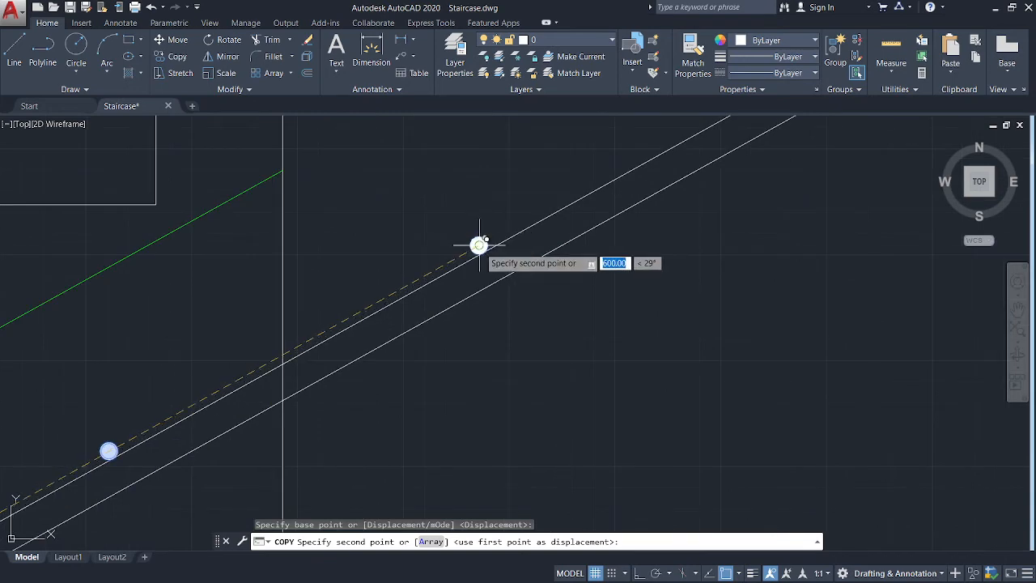
middle_drag(479, 244, 478, 245)
click(479, 244)
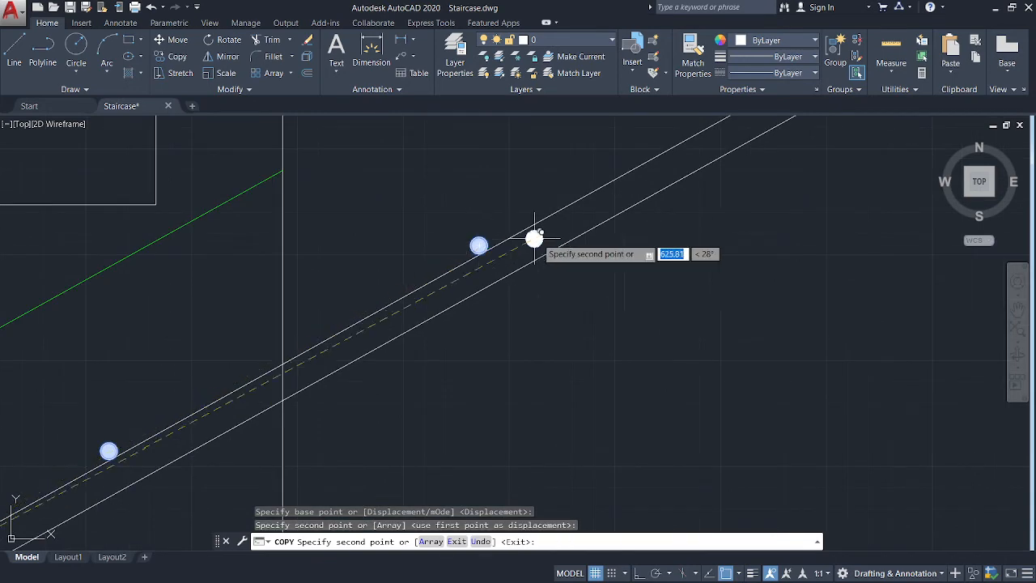
Place another copy of the four-dot group with its first dot centred on the topmost dot of the extended row.
scroll(389, 344, down, 4)
middle_drag(354, 359, 307, 462)
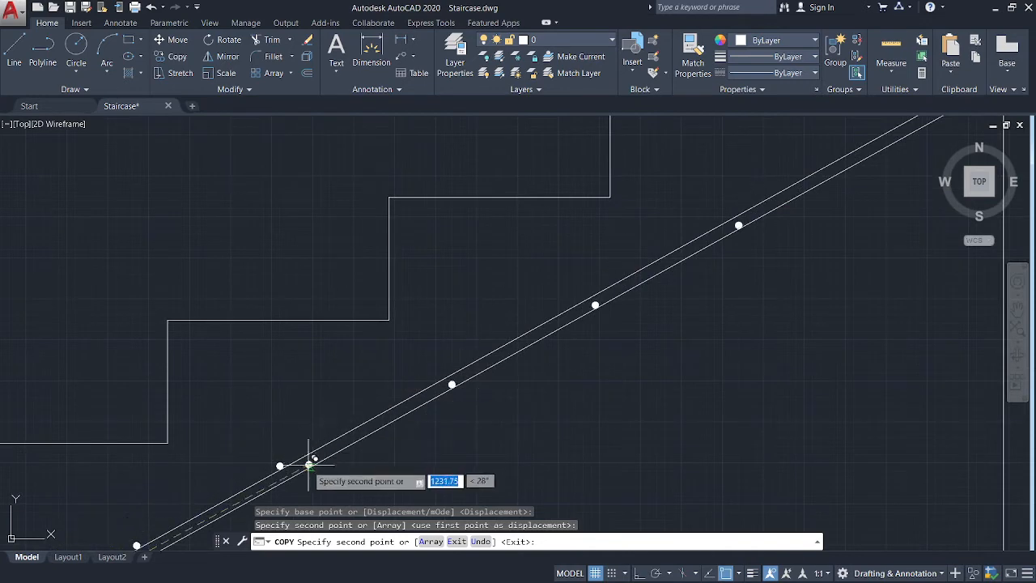
scroll(283, 466, up, 8)
click(280, 407)
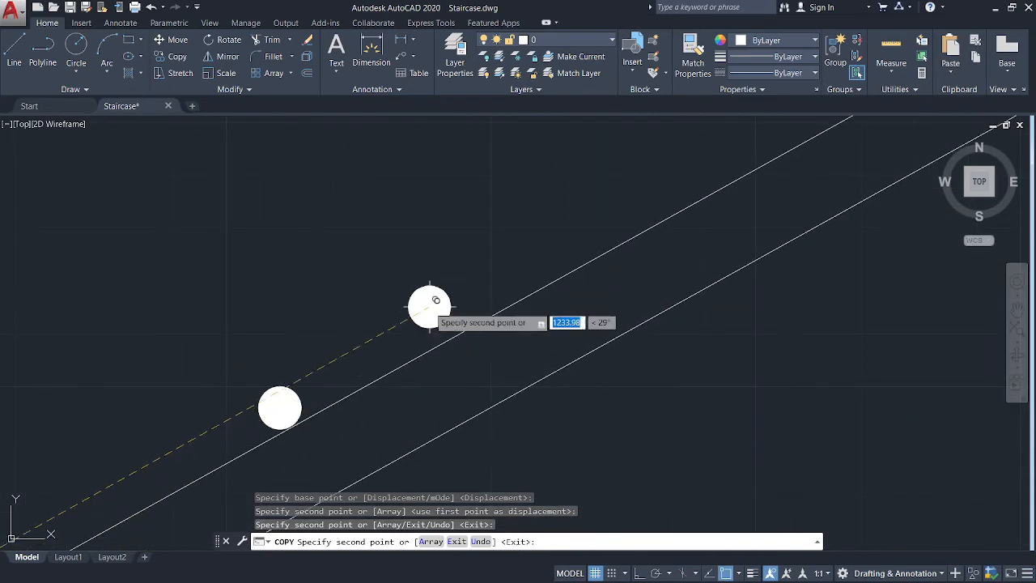
Place the next copy of the four-dot group about 1800 up the inclined bar, centred on the row's last dot.
scroll(427, 305, down, 8)
middle_drag(421, 310, 34, 528)
middle_drag(466, 282, 460, 284)
scroll(460, 285, up, 7)
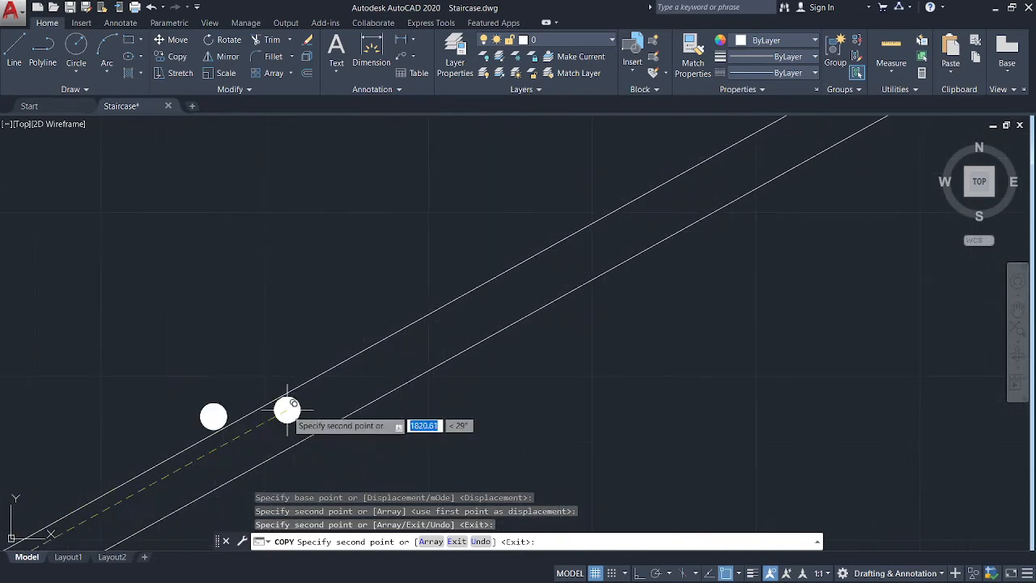
scroll(399, 313, down, 6)
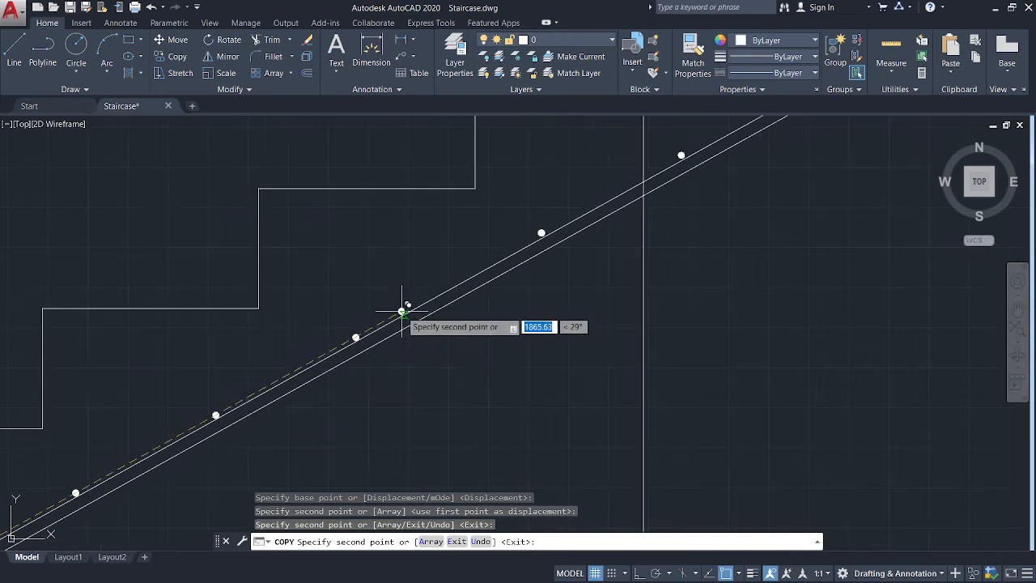
middle_drag(400, 312, 129, 510)
scroll(344, 362, down, 2)
scroll(344, 363, down, 2)
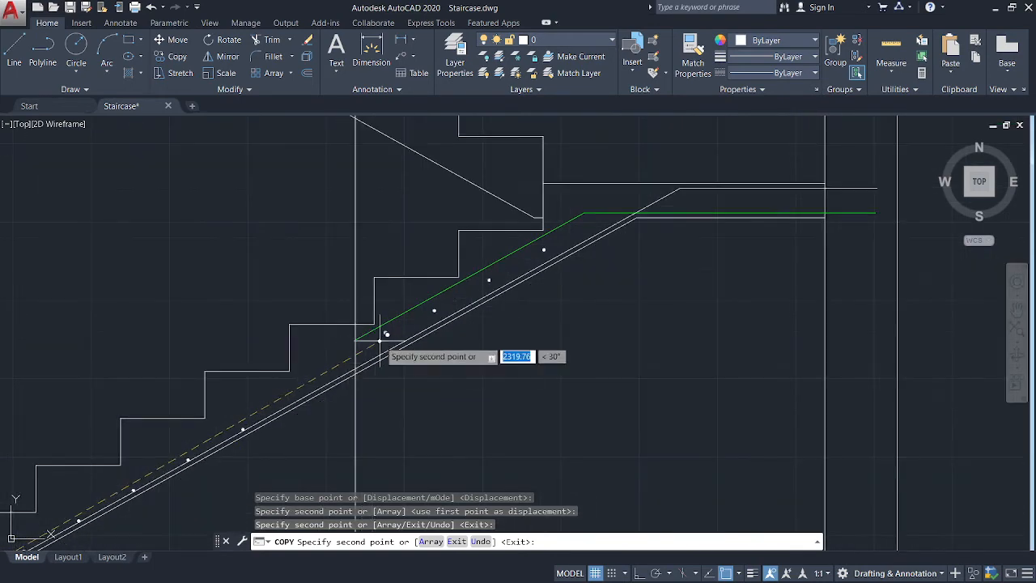
scroll(243, 429, up, 8)
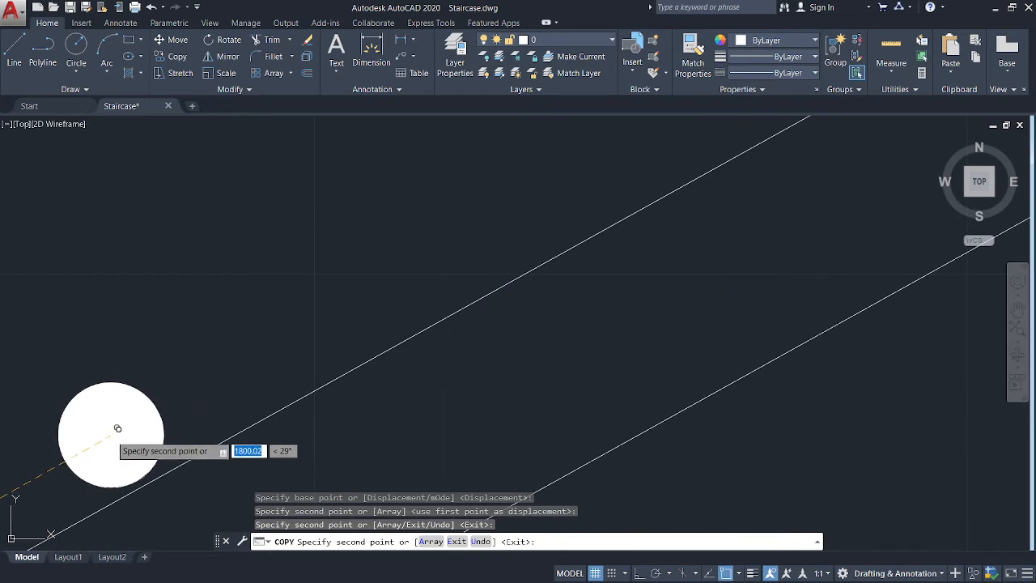
Continue the row with a copy of the four-dot group about 2400 up the inclined bar, centred on the last dot.
scroll(349, 342, down, 6)
middle_drag(348, 343, 99, 474)
scroll(688, 188, down, 6)
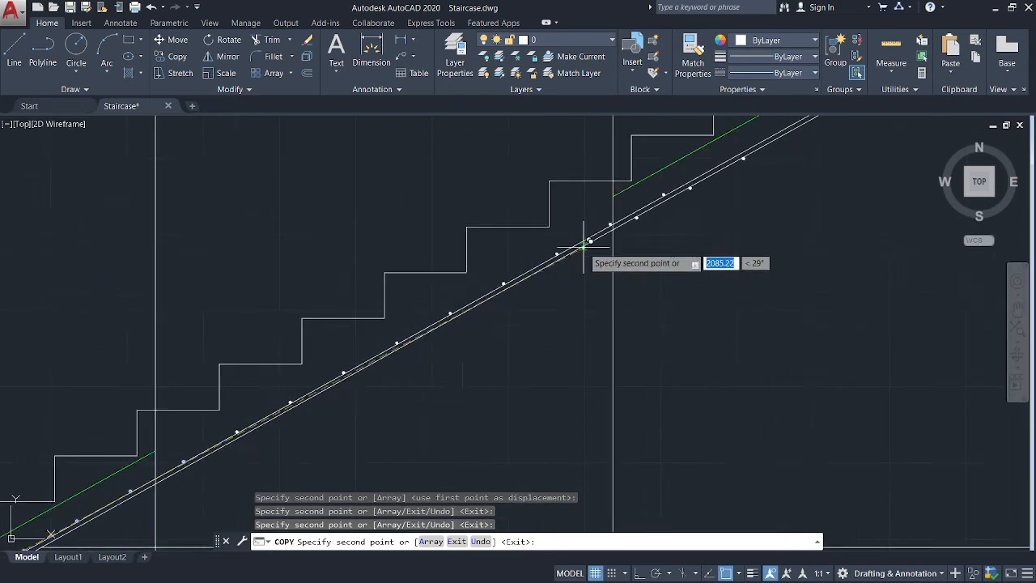
middle_drag(581, 247, 156, 435)
scroll(224, 374, up, 10)
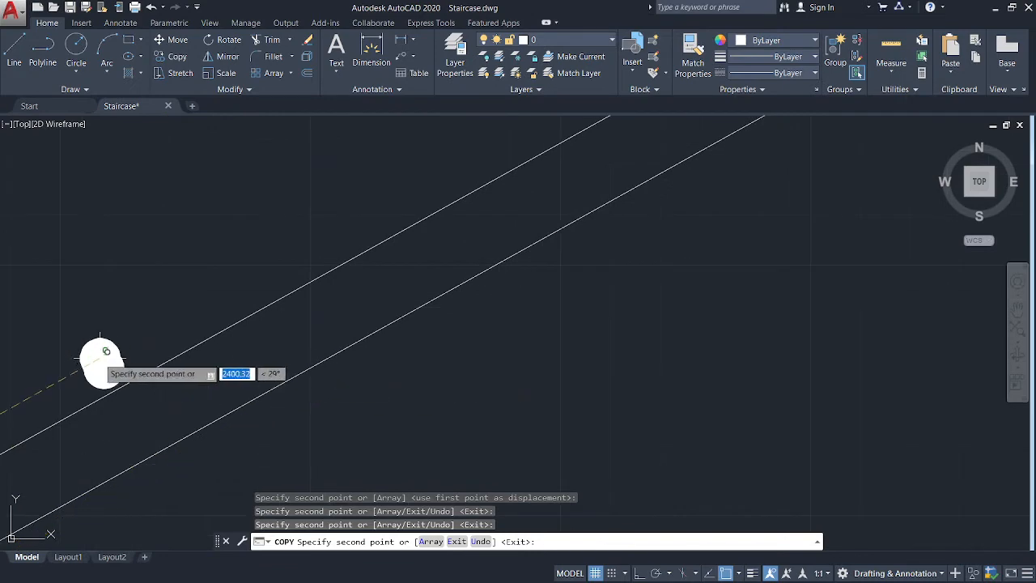
scroll(262, 323, down, 8)
middle_drag(263, 323, 16, 497)
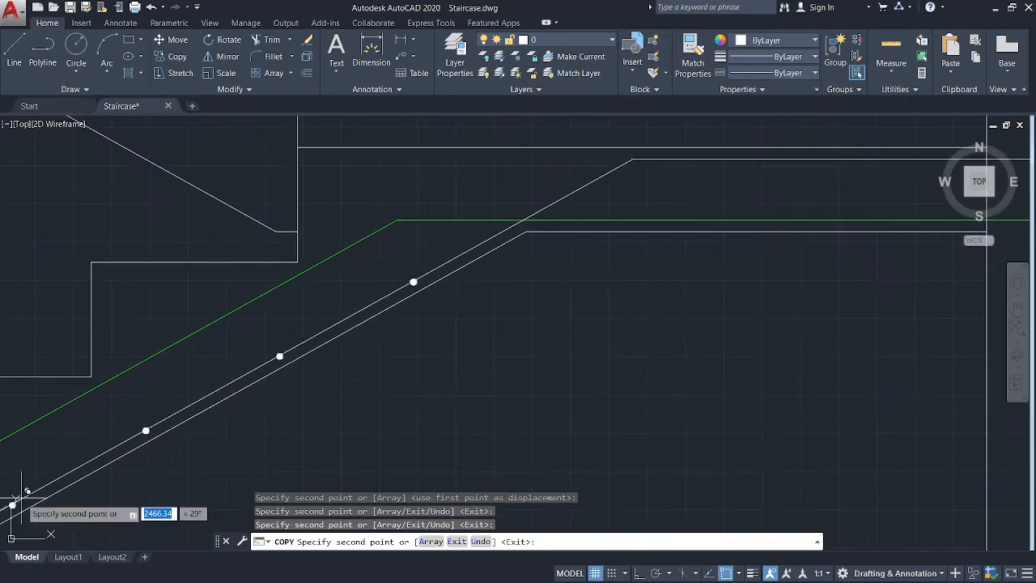
scroll(313, 377, down, 4)
scroll(266, 363, up, 10)
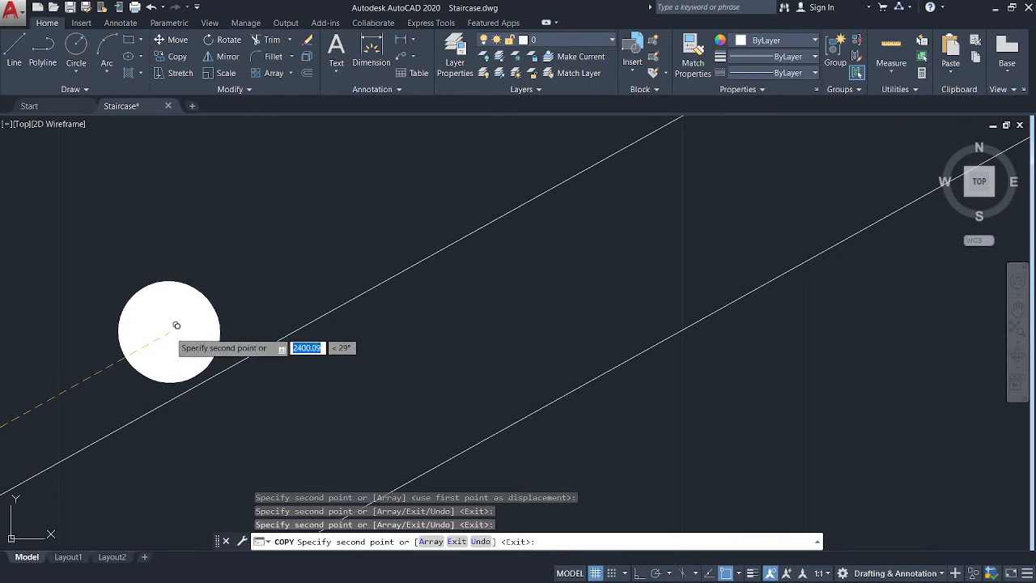
Place a final copy of the four-dot group about 2800 up, centred on the row's second-last dot, extending it to the upper bend.
scroll(324, 301, down, 6)
scroll(303, 288, up, 7)
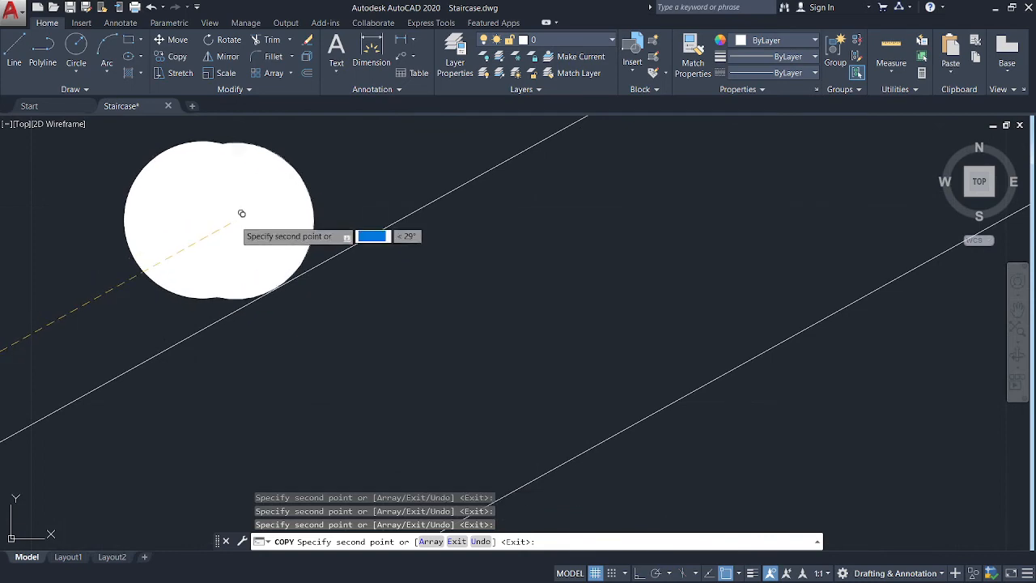
scroll(240, 212, down, 7)
scroll(366, 350, up, 8)
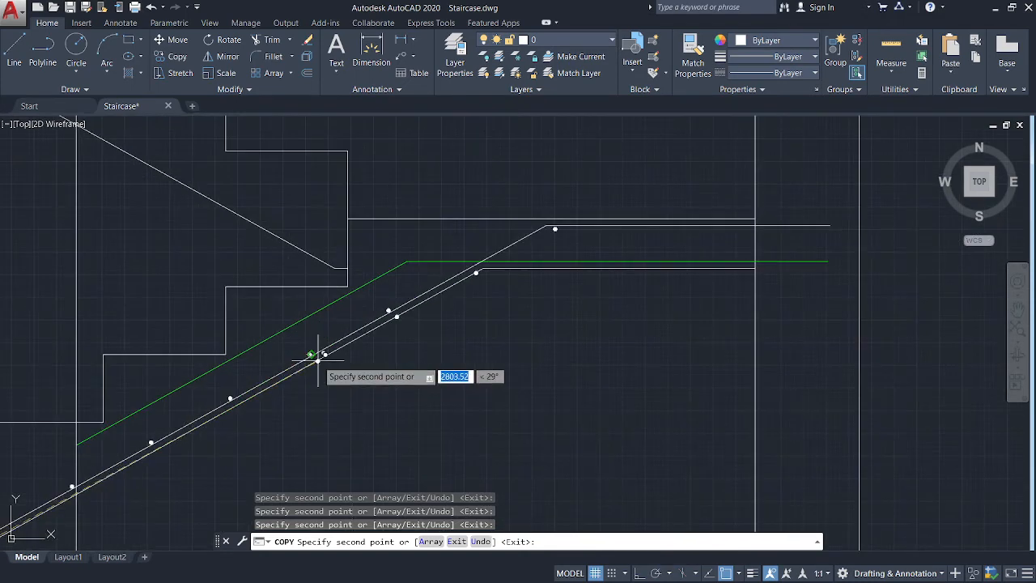
scroll(307, 341, up, 4)
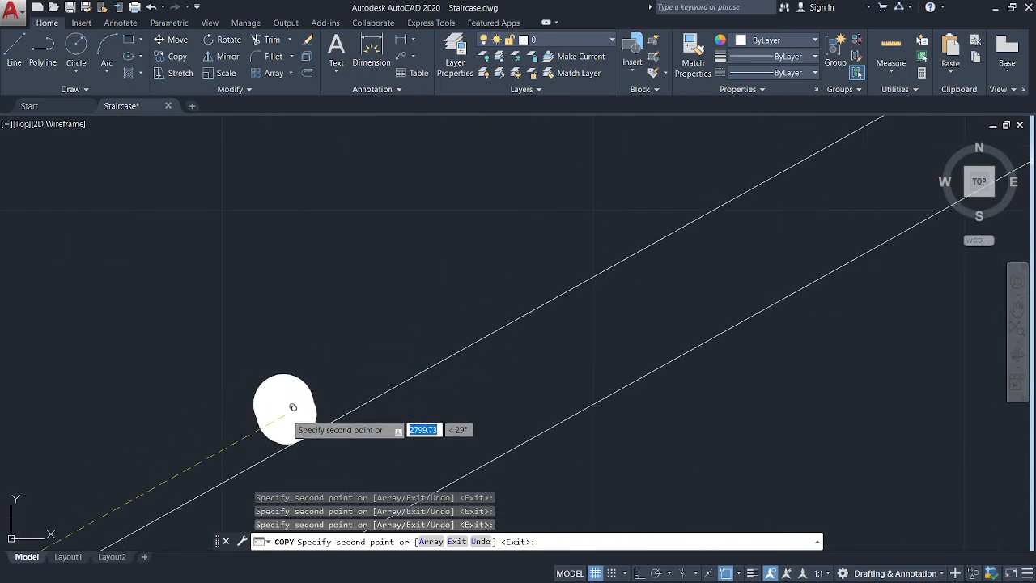
click(283, 403)
scroll(484, 366, down, 3)
middle_drag(557, 333, 237, 424)
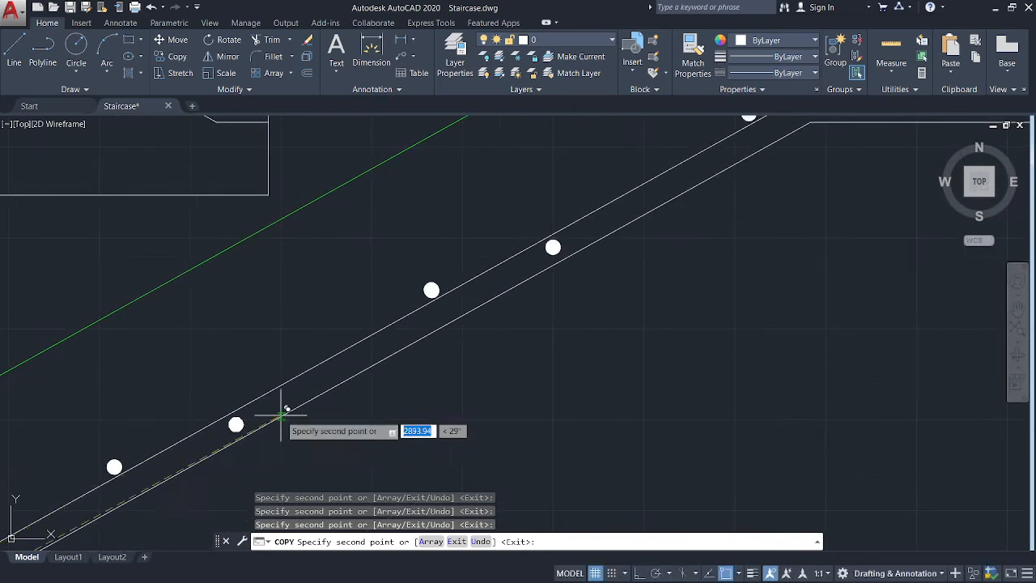
scroll(392, 396, down, 3)
scroll(533, 388, up, 1)
key(Escape)
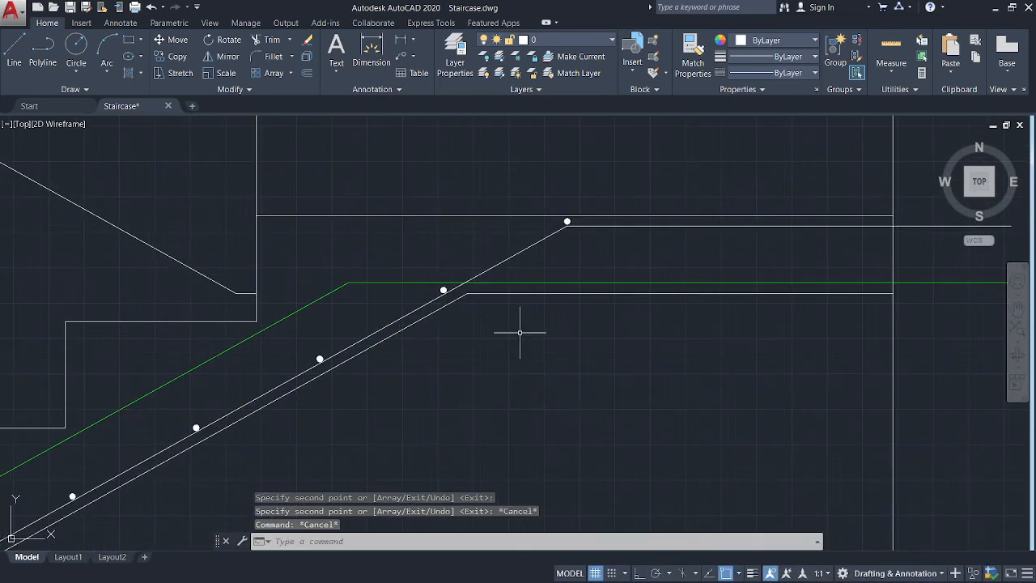
Move the topmost dot beneath the upper landing's top bar, its upper edge touching the bar just past the bend.
scroll(561, 202, up, 4)
scroll(571, 297, up, 5)
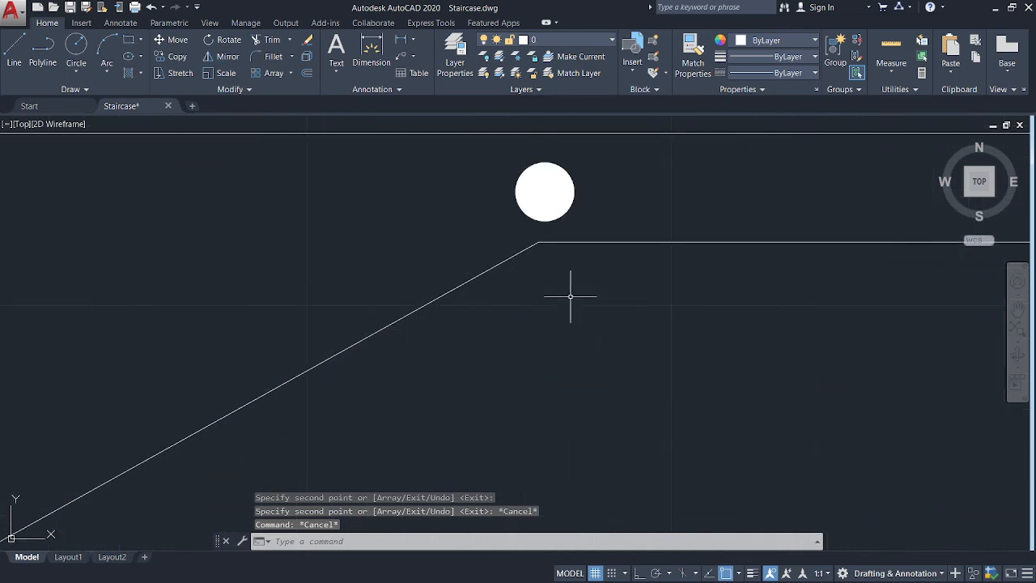
click(429, 166)
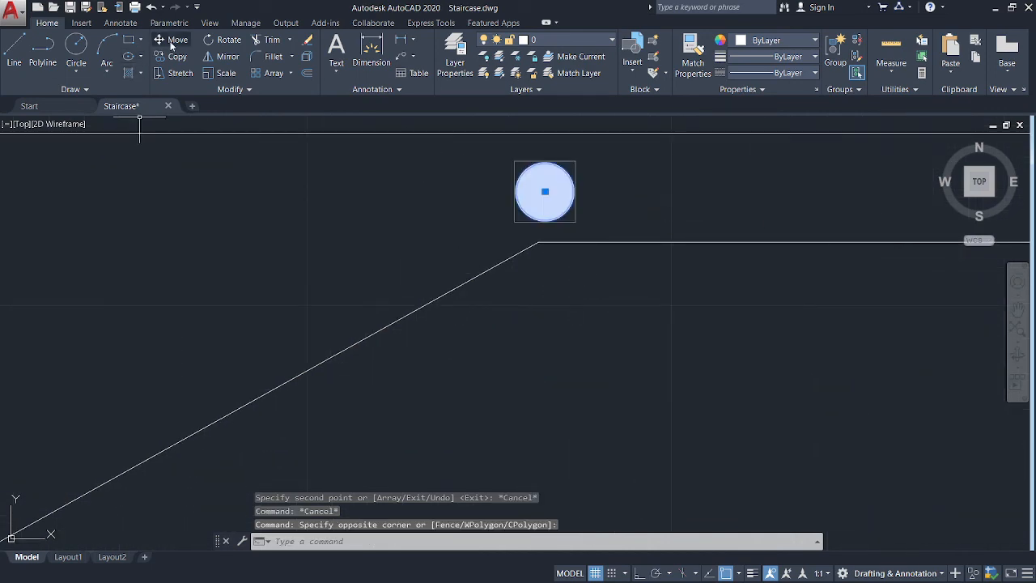
click(171, 42)
click(544, 165)
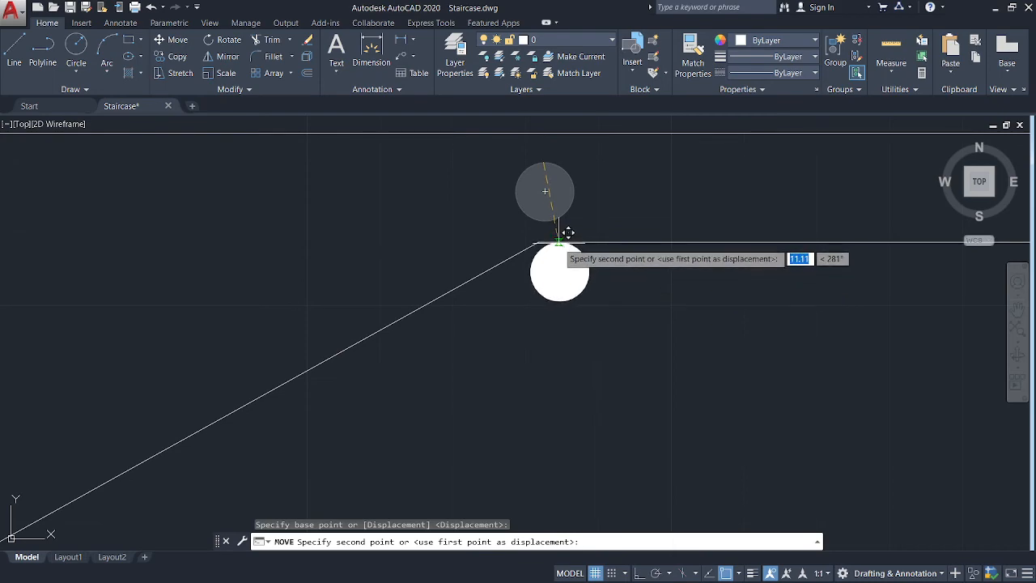
click(558, 242)
key(Escape)
scroll(640, 294, down, 7)
middle_drag(640, 295, 562, 251)
middle_drag(552, 310, 552, 303)
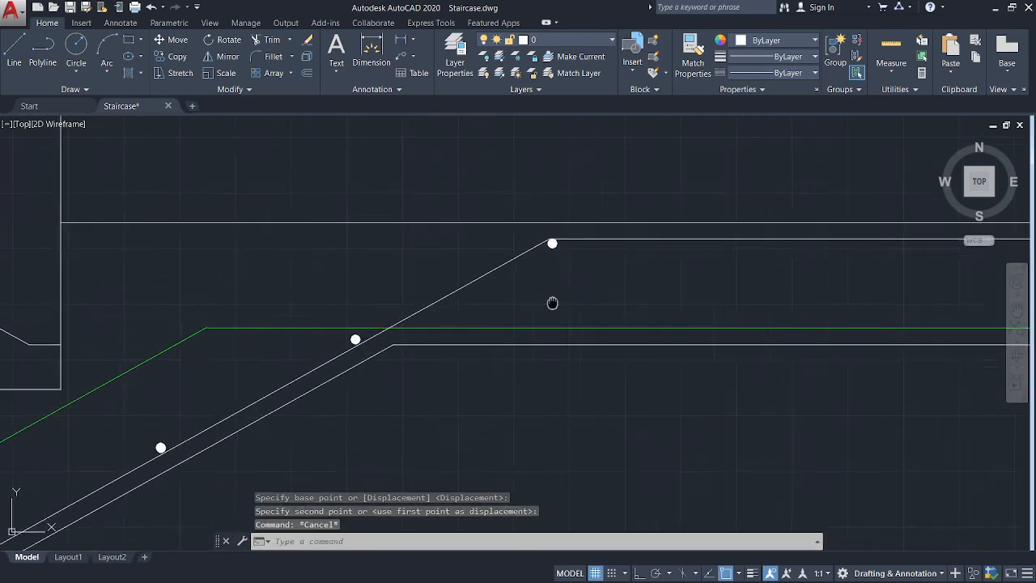
Delete the stray dot floating above the lower landing.
scroll(597, 324, down, 3)
scroll(602, 249, down, 5)
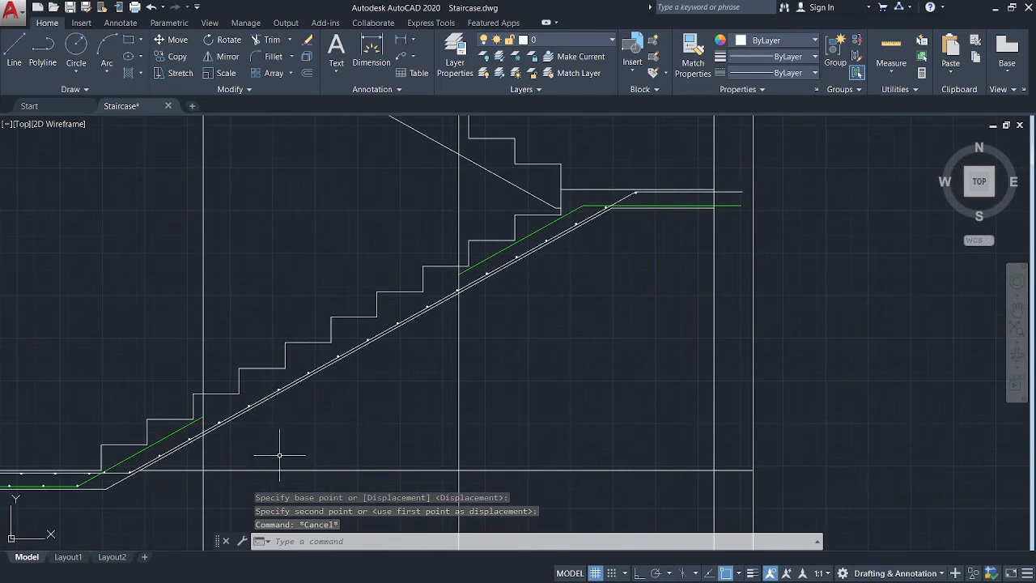
middle_drag(279, 455, 384, 419)
middle_drag(529, 362, 592, 366)
scroll(127, 433, up, 6)
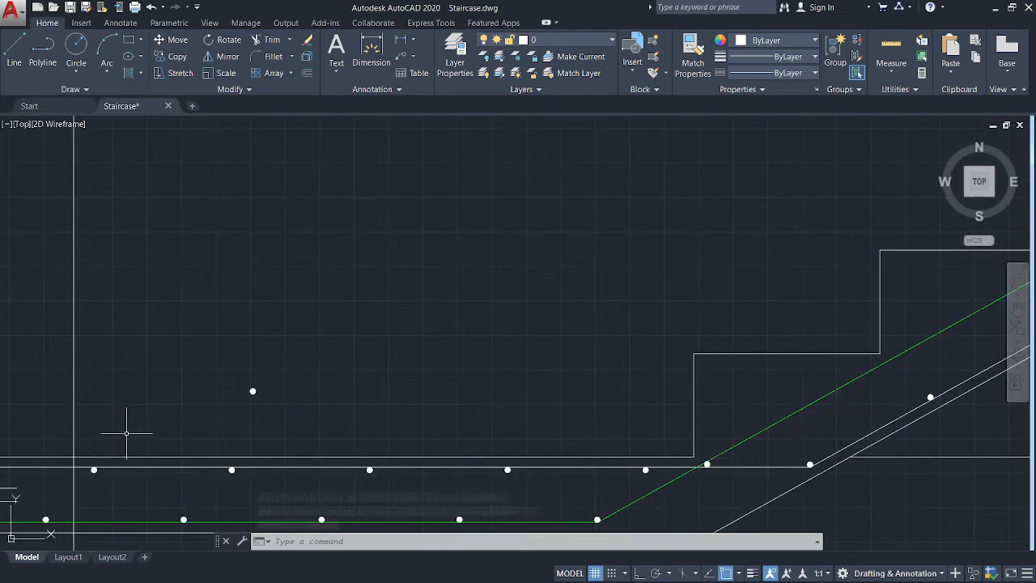
drag(217, 333, 302, 438)
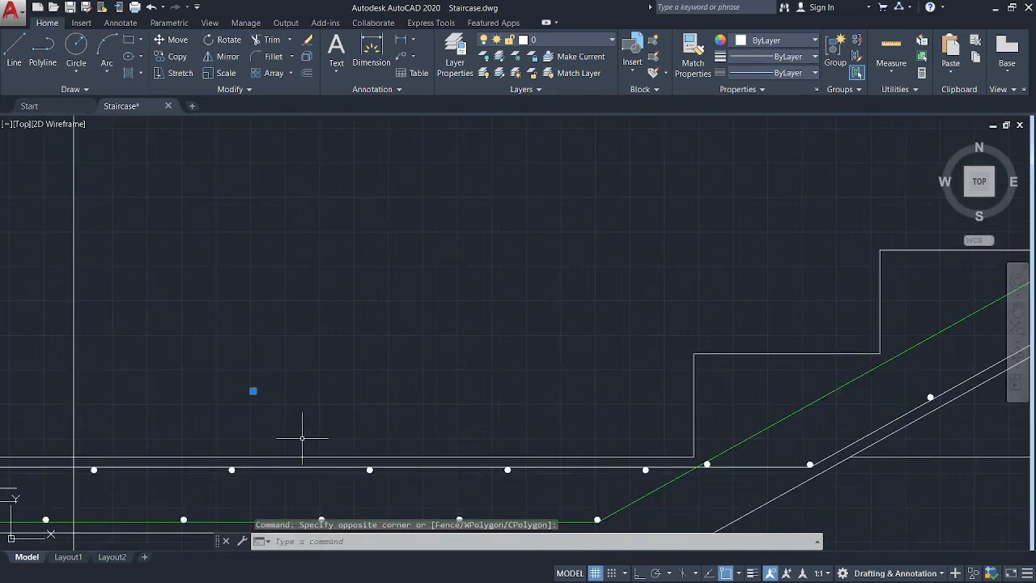
key(Delete)
scroll(405, 418, down, 5)
scroll(504, 329, up, 3)
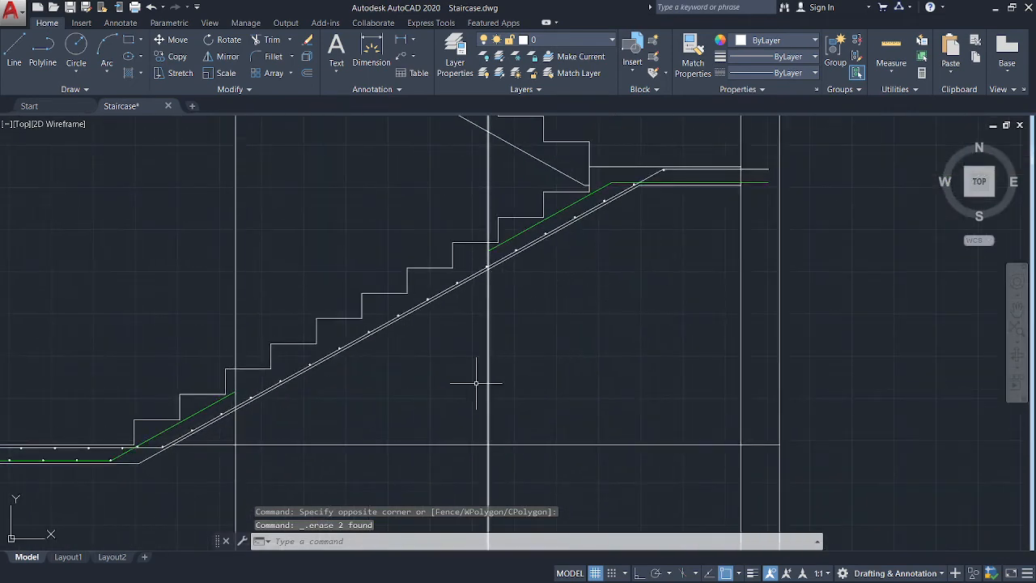
Delete the two vertical construction lines crossing the flight at the ends of the green bars.
mouse_move(476, 382)
middle_down()
mouse_move(624, 354)
mouse_move(665, 378)
middle_up()
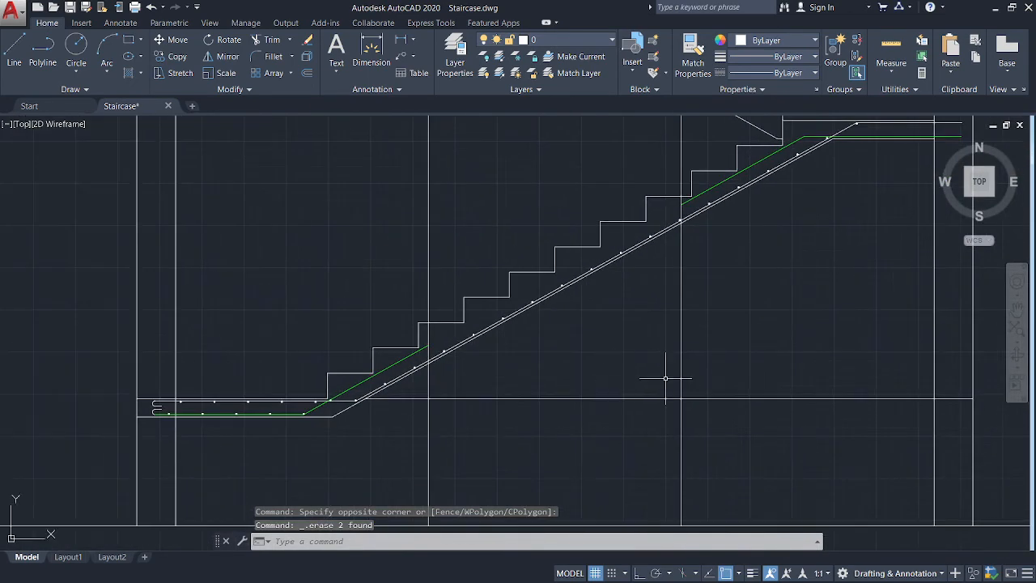
click(427, 386)
key(Delete)
click(715, 360)
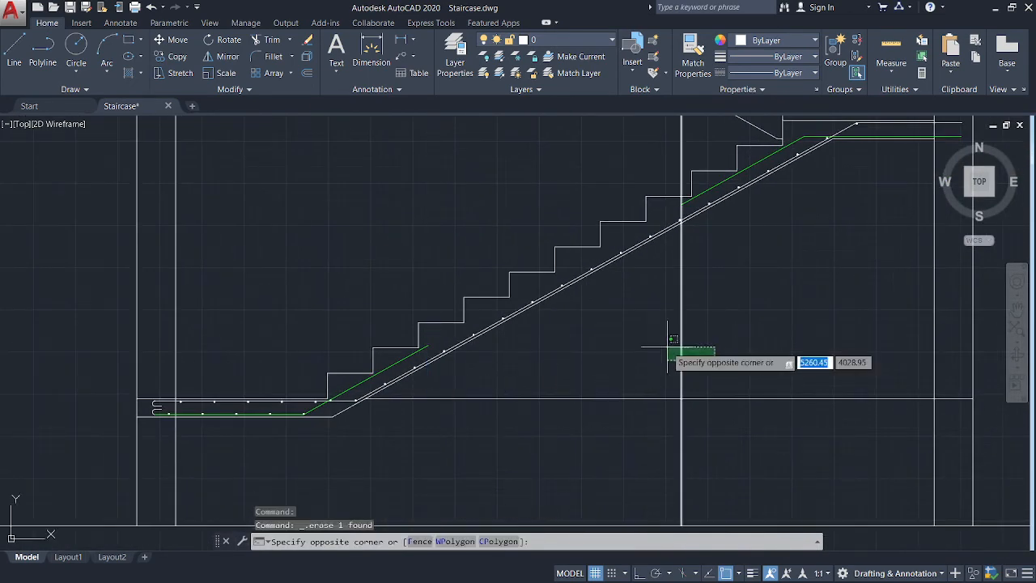
click(665, 338)
key(Delete)
Copy both bar-end hooks from the lower landing to beyond the upper landing's bar ends, level with the bars.
scroll(103, 412, up, 6)
scroll(312, 409, up, 2)
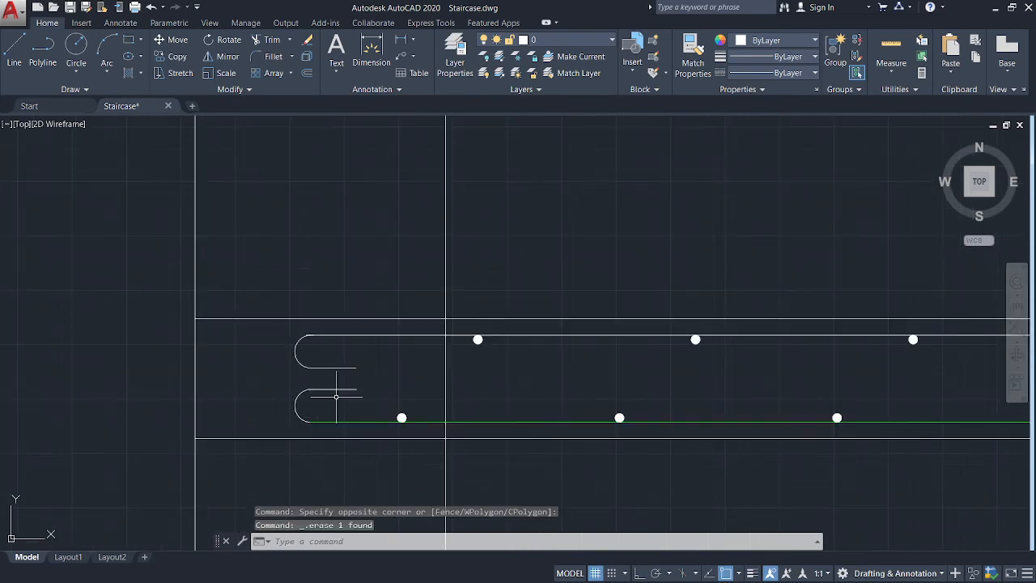
click(344, 416)
click(267, 355)
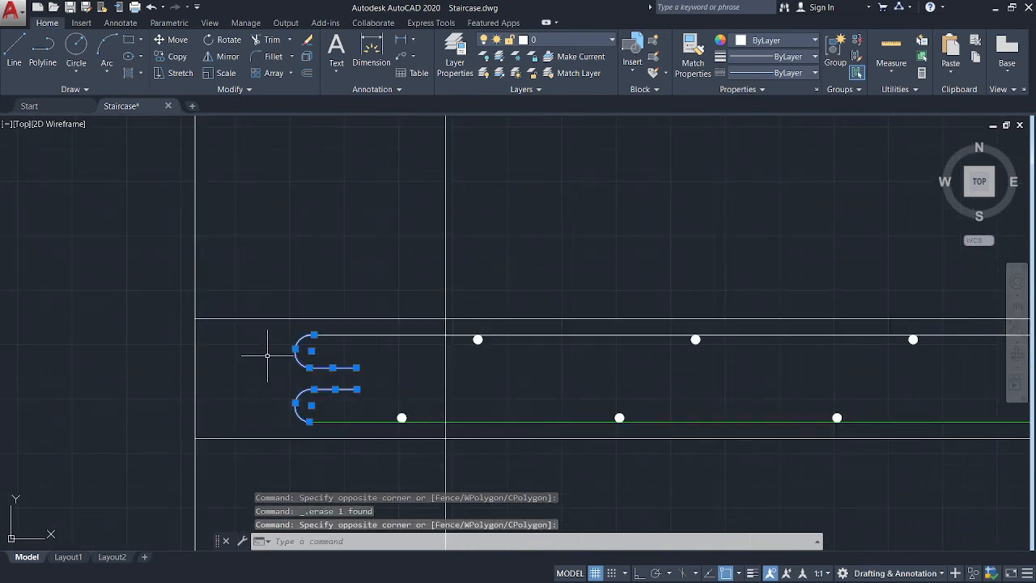
click(178, 57)
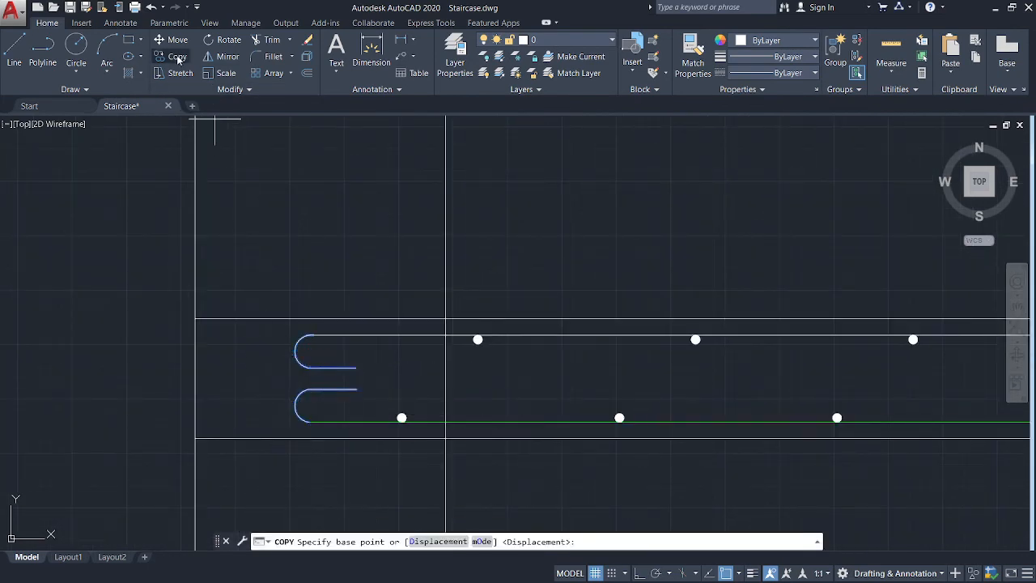
click(309, 334)
scroll(752, 287, down, 5)
scroll(548, 287, up, 5)
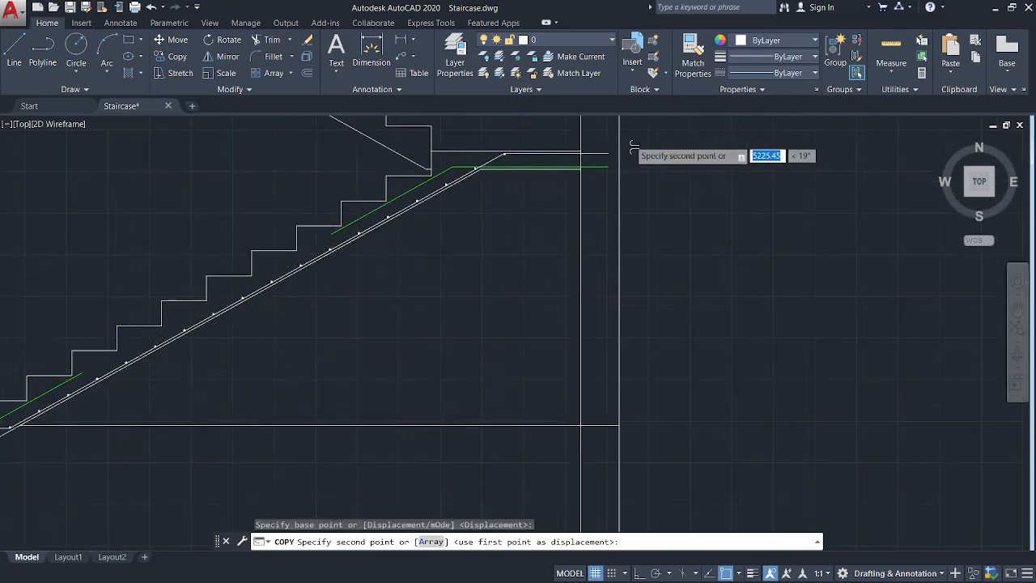
scroll(627, 149, up, 8)
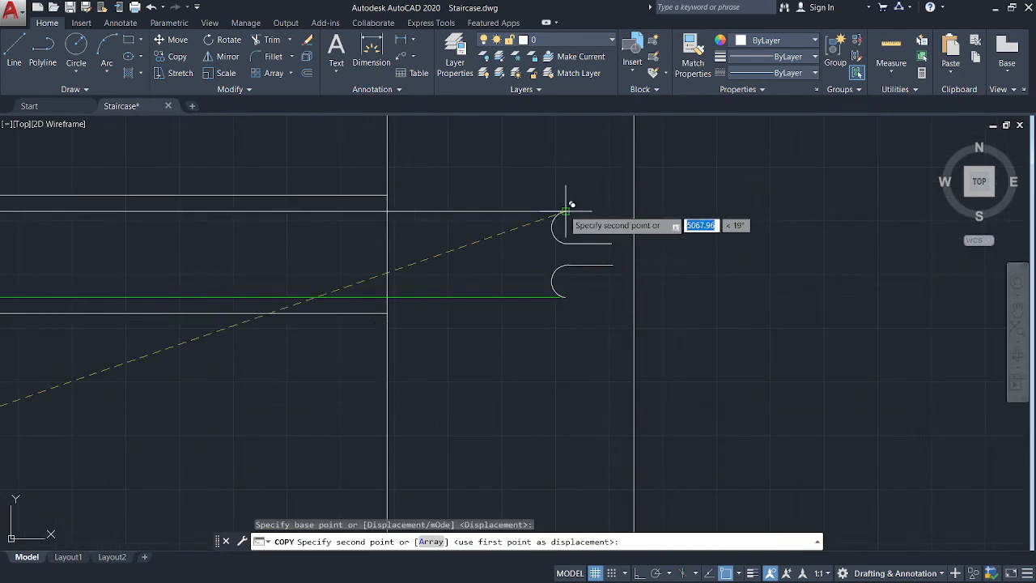
click(680, 210)
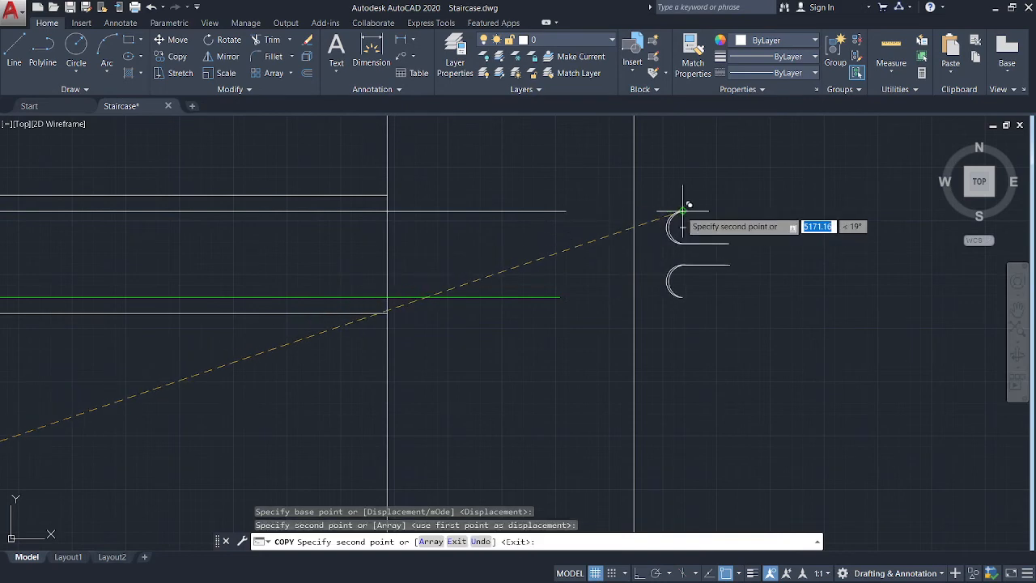
key(Escape)
key(Escape)
Mirror the copied hooks about a vertical axis onto the upper landing's bars, with Ortho on, and erase the source hooks.
click(770, 351)
click(663, 173)
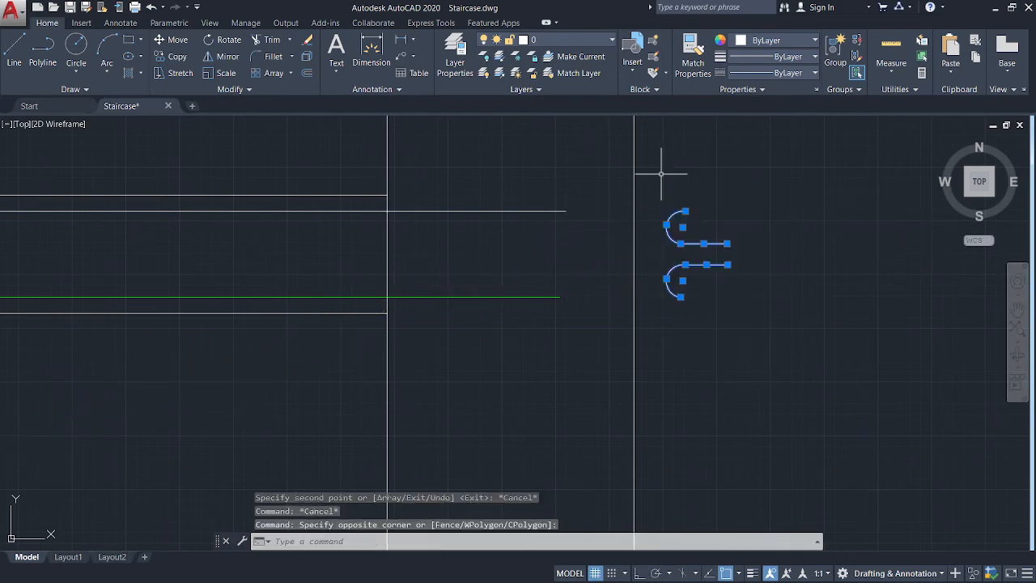
click(225, 58)
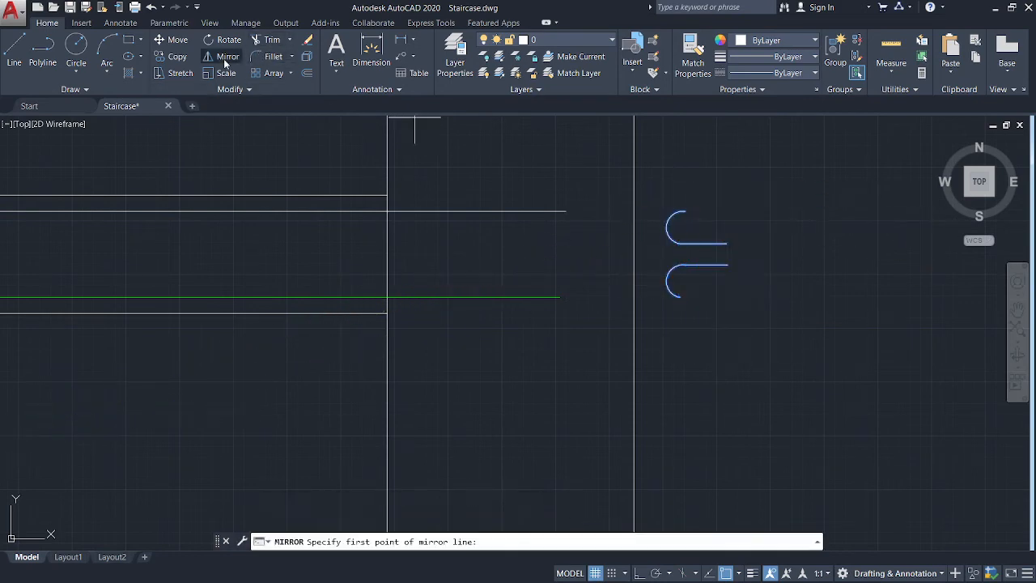
click(599, 207)
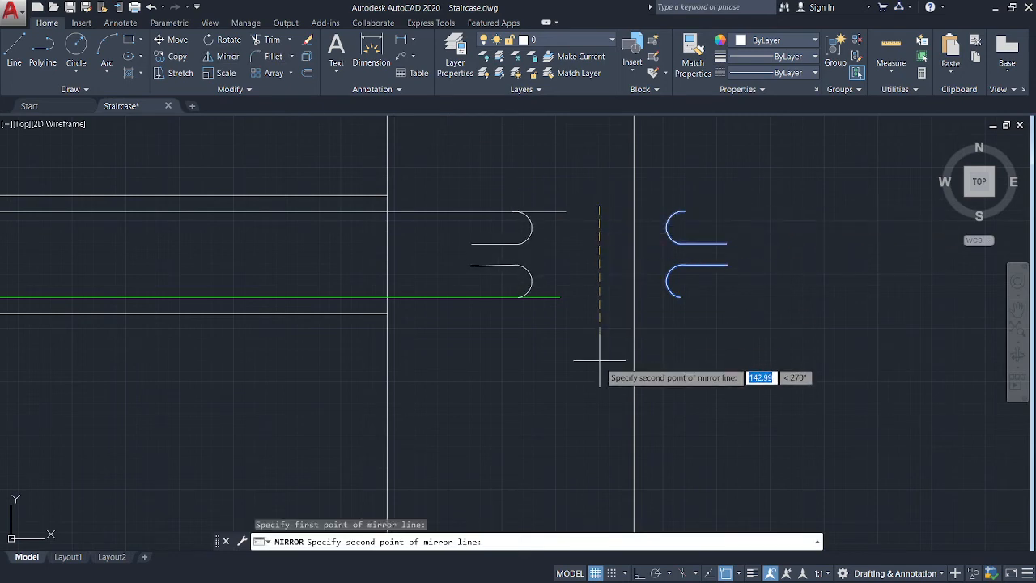
key(F8)
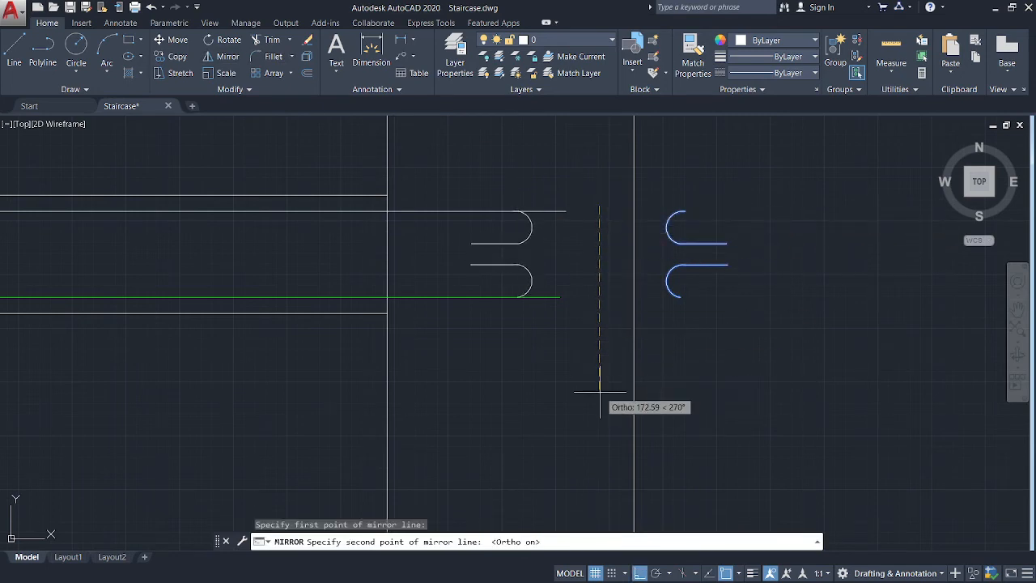
click(600, 393)
click(628, 440)
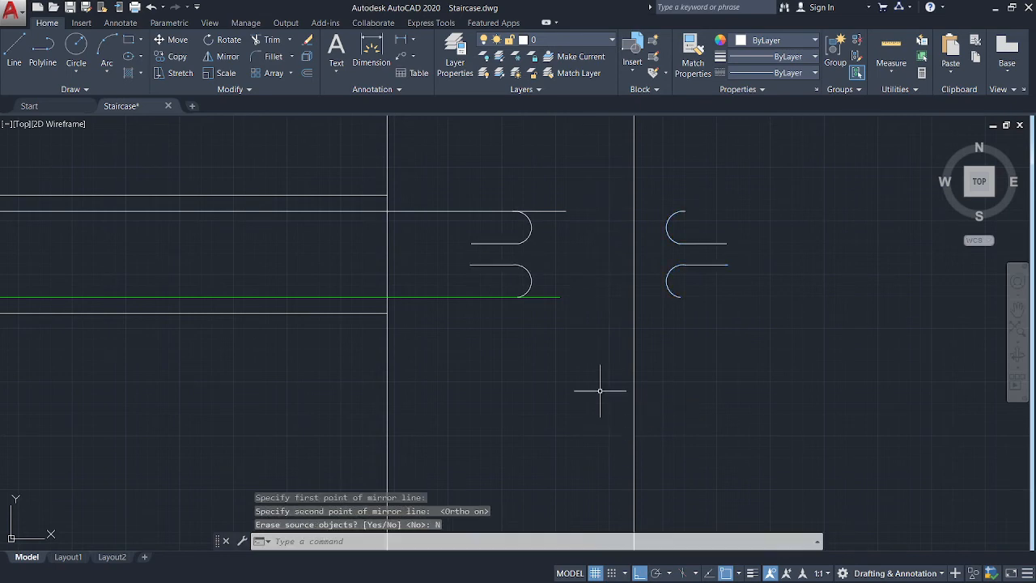
click(671, 166)
key(Delete)
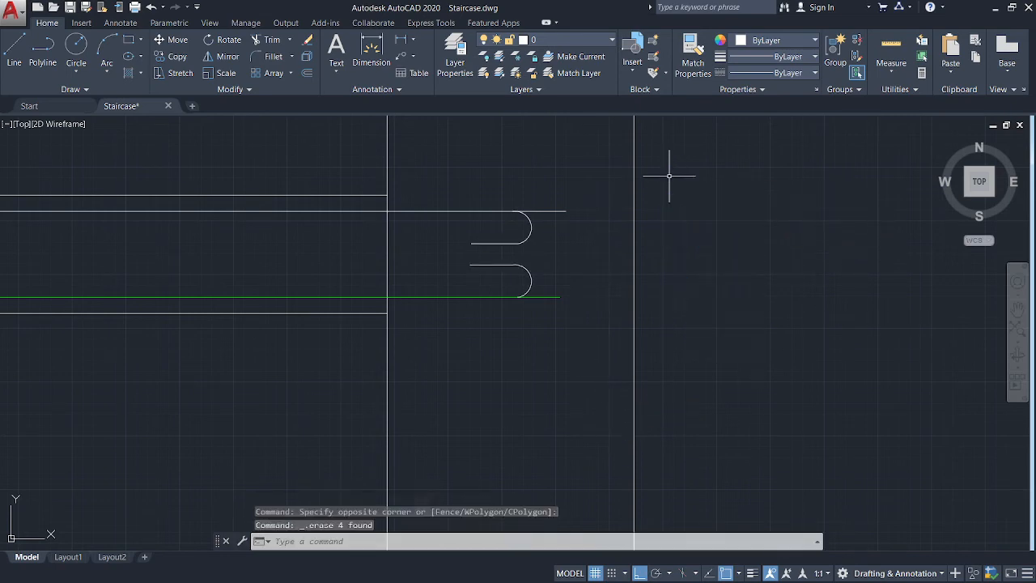
Trim the ends of the white top bar and the green bar that project past the mirrored hooks.
text(tr)
key(Return)
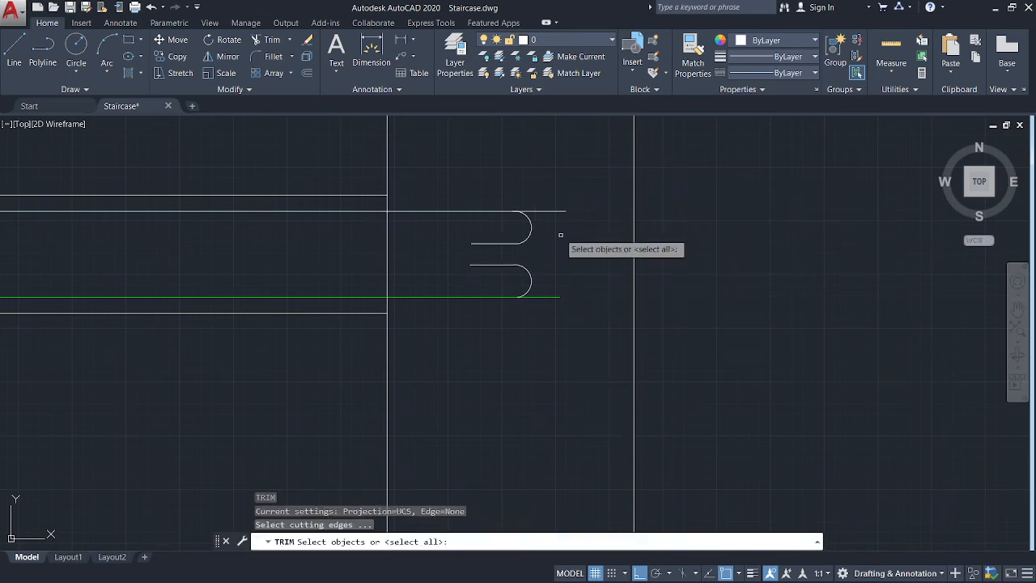
key(Return)
click(559, 212)
click(545, 297)
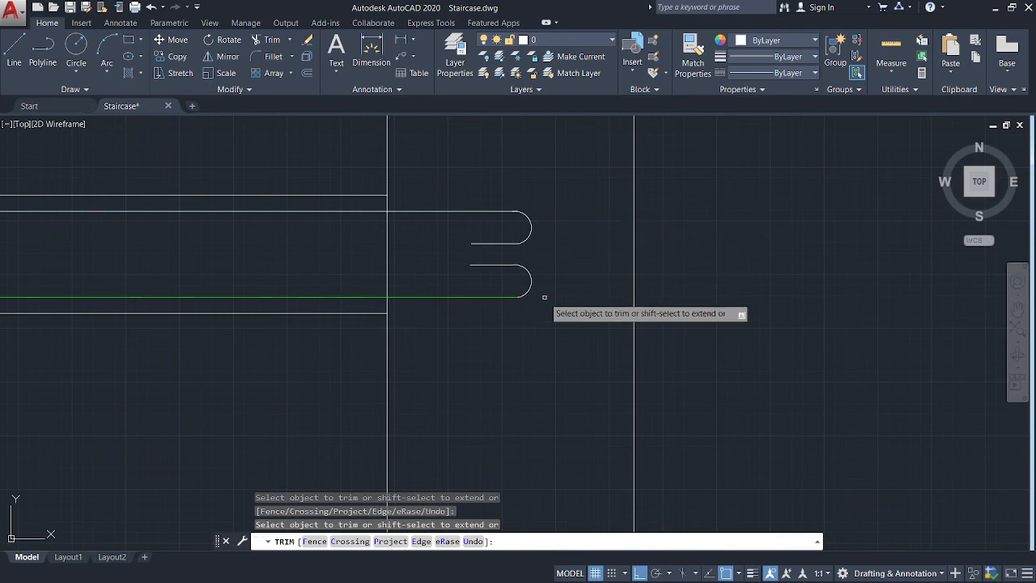
scroll(561, 298, down, 4)
middle_drag(560, 297, 752, 280)
key(Escape)
key(Escape)
Copy the dot at the upper bend 200 along the upper landing's top bar, using its upper edge as base point.
scroll(457, 283, up, 4)
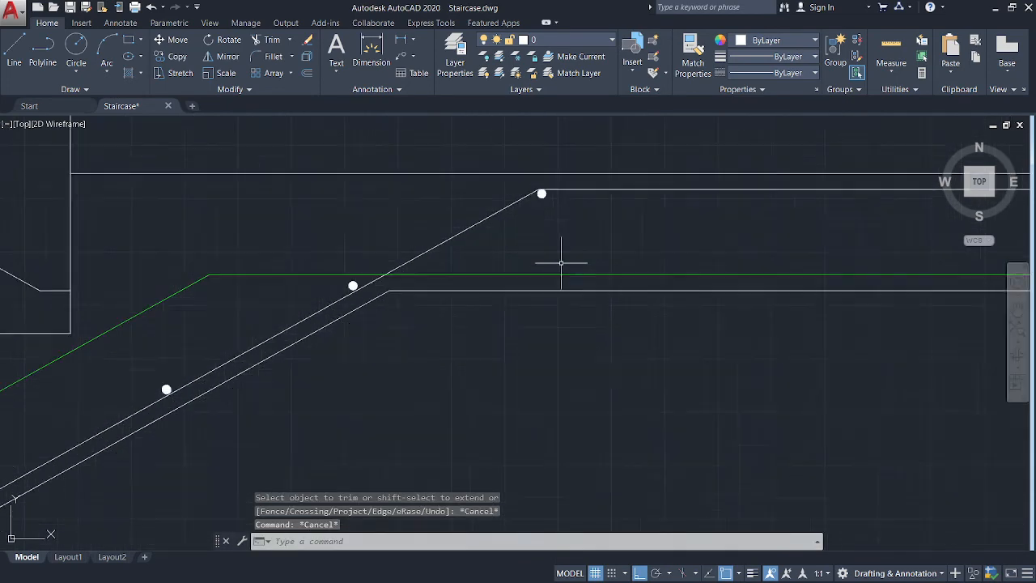
scroll(561, 262, up, 4)
scroll(490, 235, up, 4)
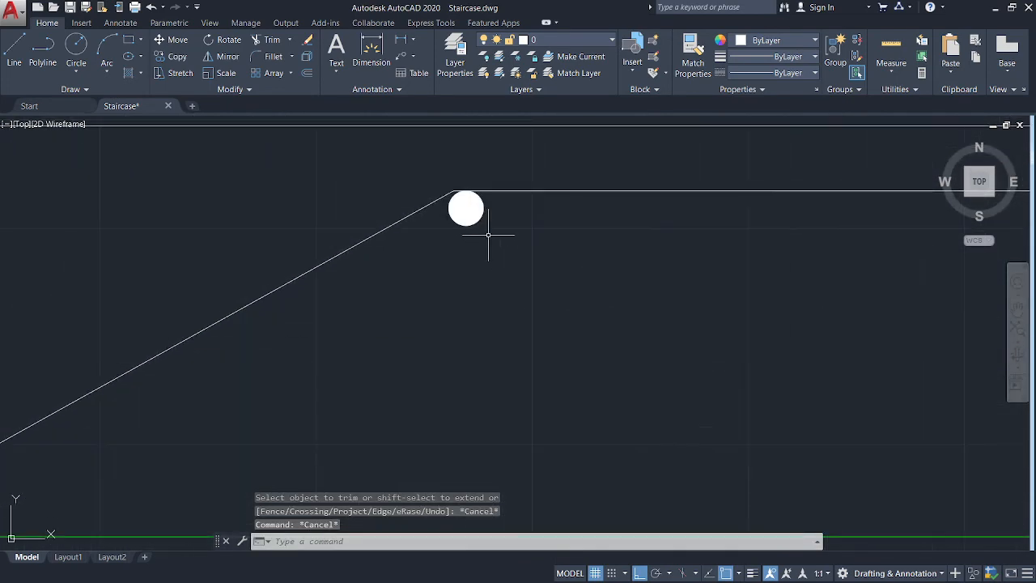
click(530, 271)
click(449, 206)
scroll(581, 276, down, 4)
middle_drag(581, 276, 270, 307)
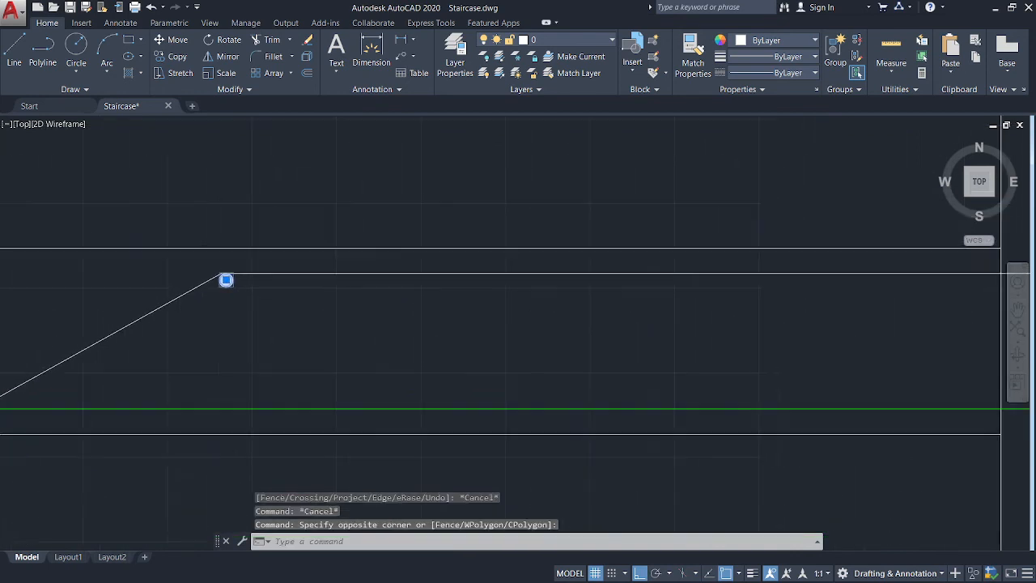
click(182, 57)
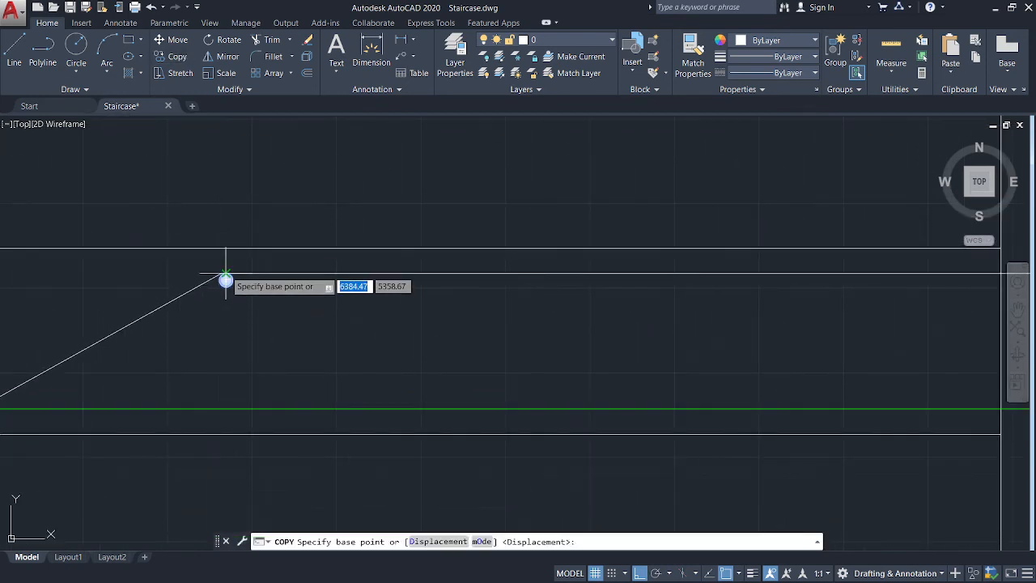
scroll(224, 283, up, 2)
click(224, 286)
scroll(671, 268, down, 5)
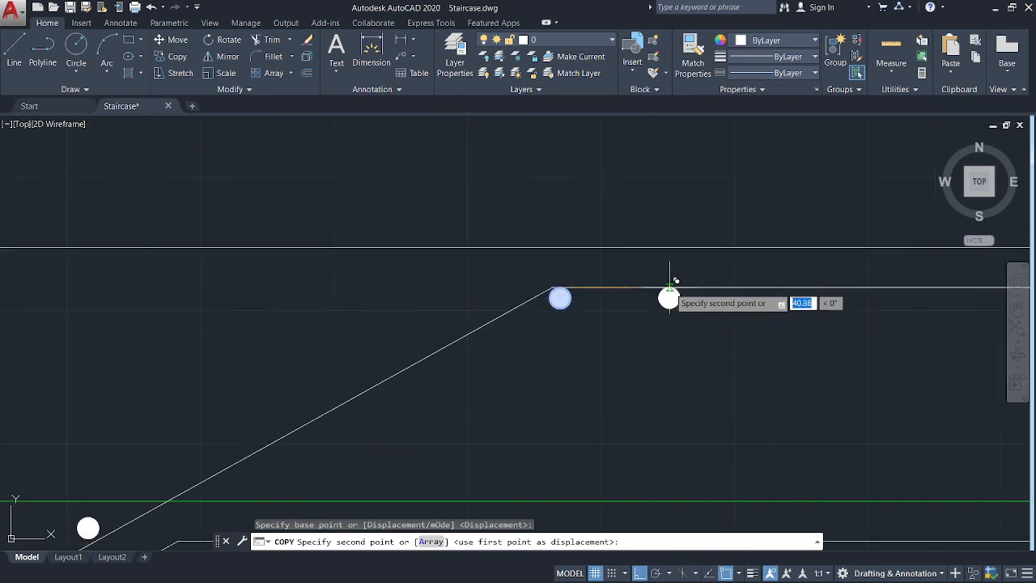
middle_drag(671, 268, 370, 271)
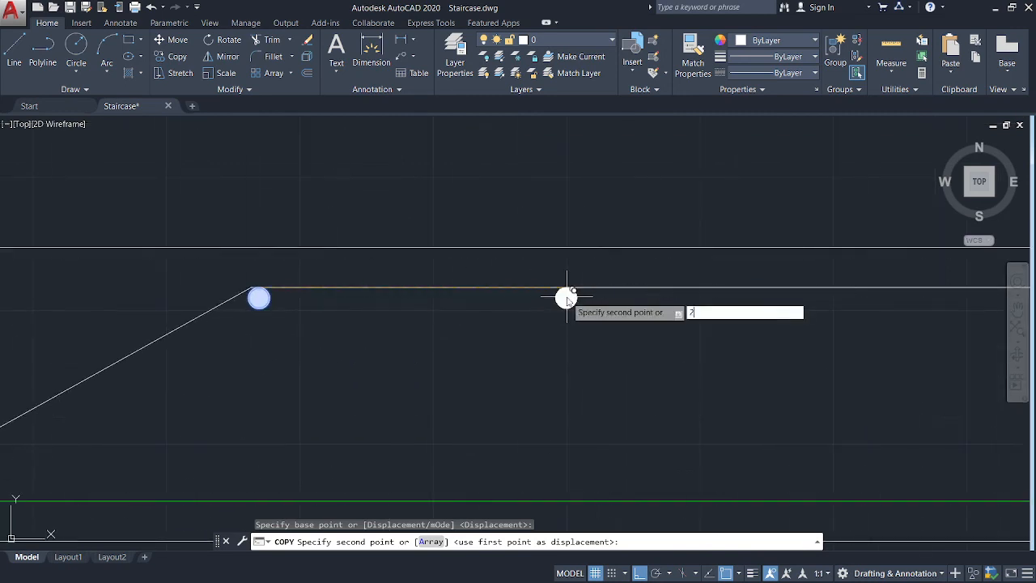
key(Return)
Place two more copies of the dot along the landing's top bar, at 400 and shortly before the end hook.
middle_drag(918, 318, 391, 353)
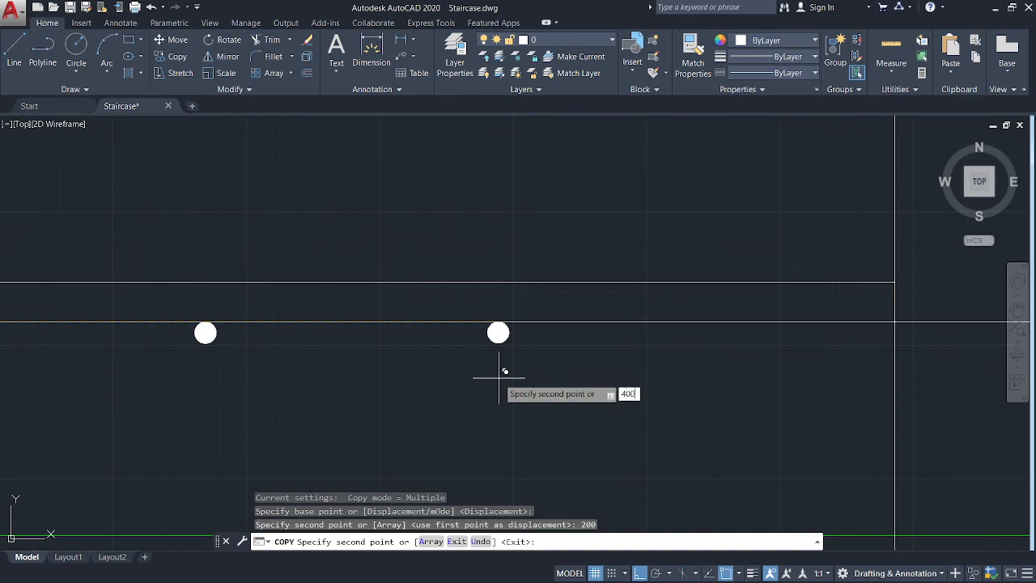
key(Return)
scroll(801, 404, down, 2)
middle_drag(807, 405, 613, 411)
scroll(727, 401, up, 4)
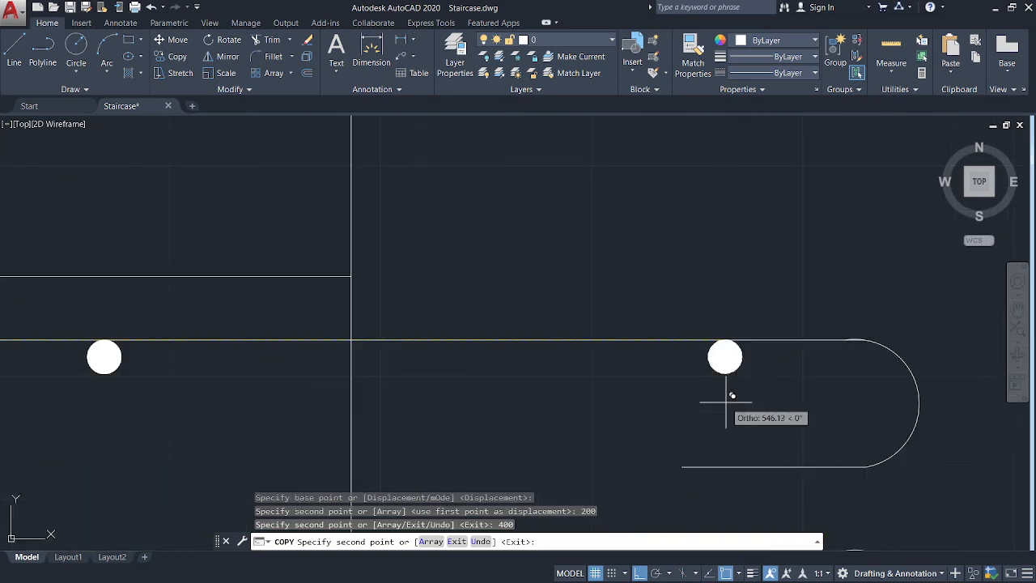
key(Escape)
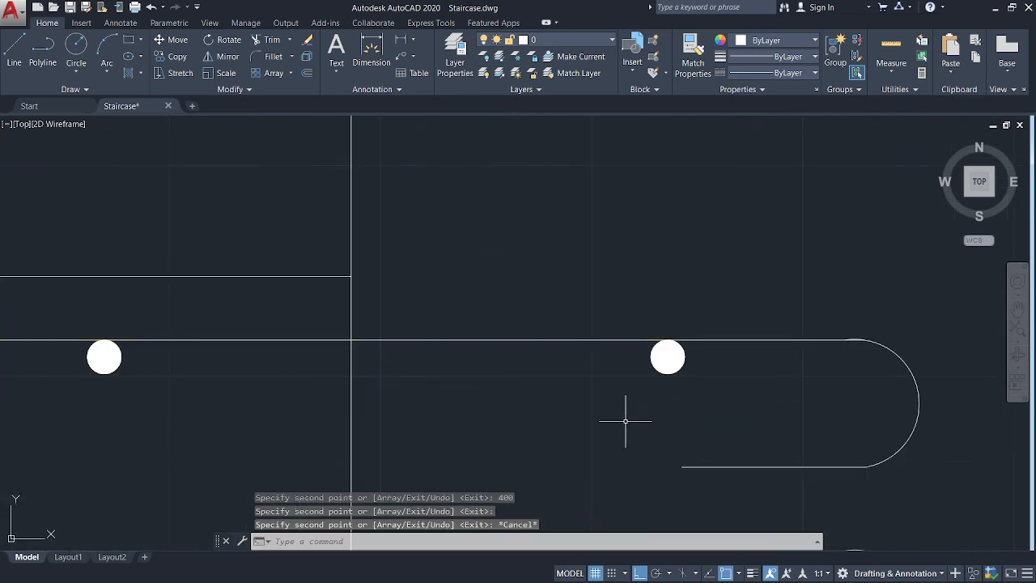
Copy the five uppermost dots of the flight's inclined bar horizontally onto the sloping part of the upper green bar, using a dot's upper edge as base point.
scroll(624, 416, down, 5)
middle_drag(212, 393, 666, 300)
scroll(333, 368, down, 4)
middle_drag(333, 368, 546, 236)
scroll(245, 384, up, 2)
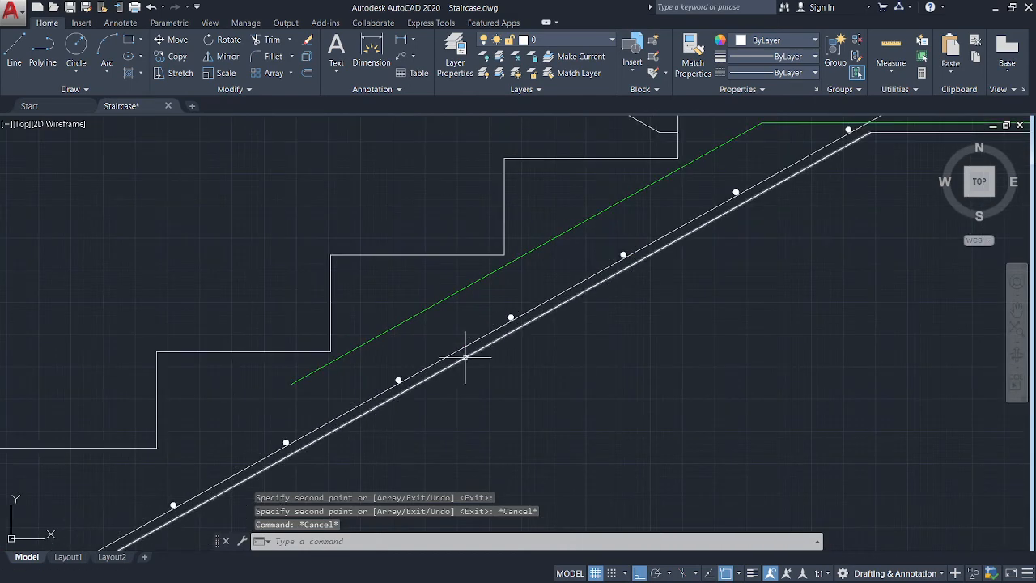
click(399, 380)
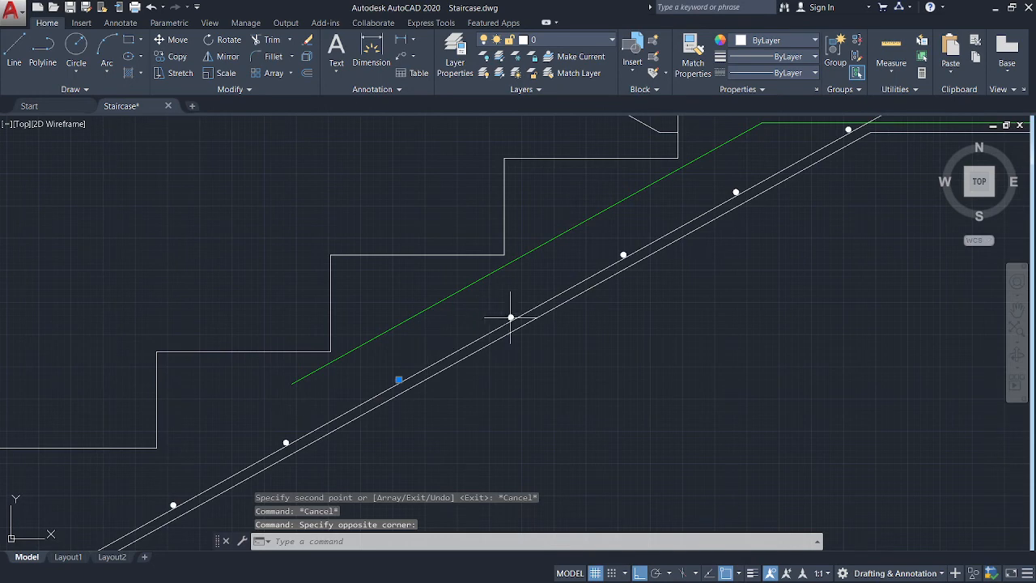
scroll(511, 318, up, 5)
scroll(504, 312, up, 5)
click(462, 288)
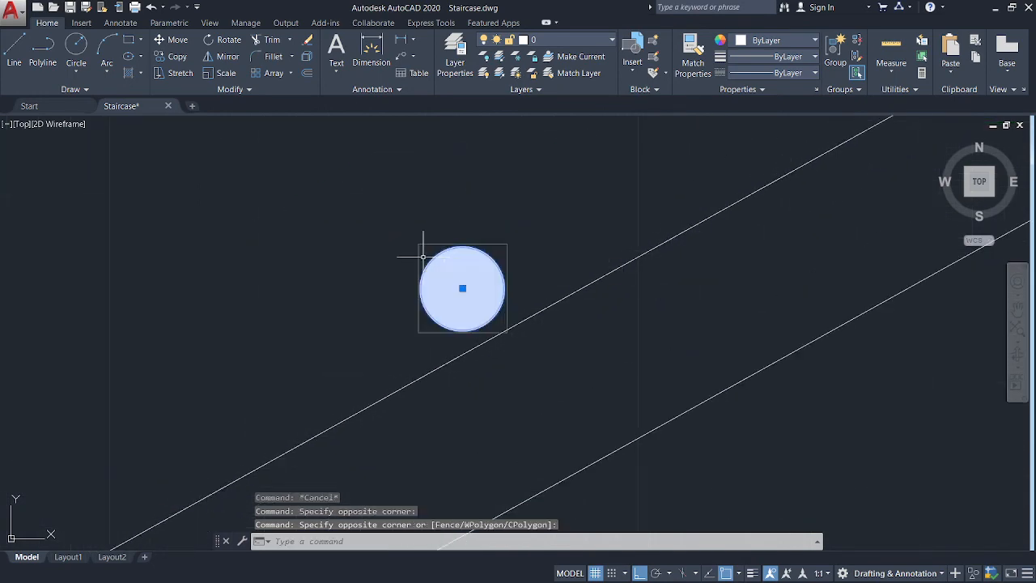
scroll(476, 214, down, 6)
scroll(606, 270, up, 6)
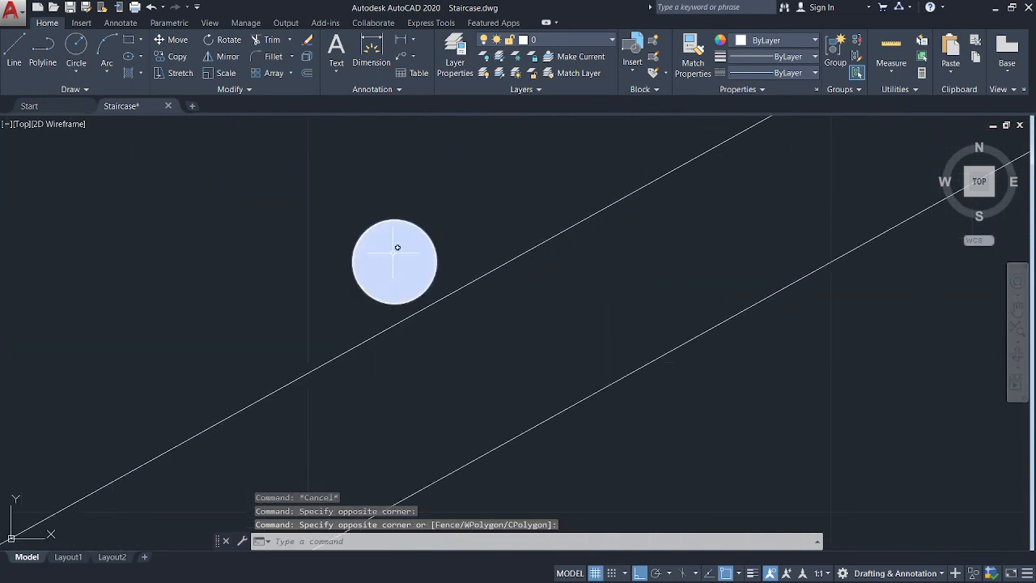
click(391, 255)
scroll(457, 205, down, 6)
middle_drag(459, 204, 91, 537)
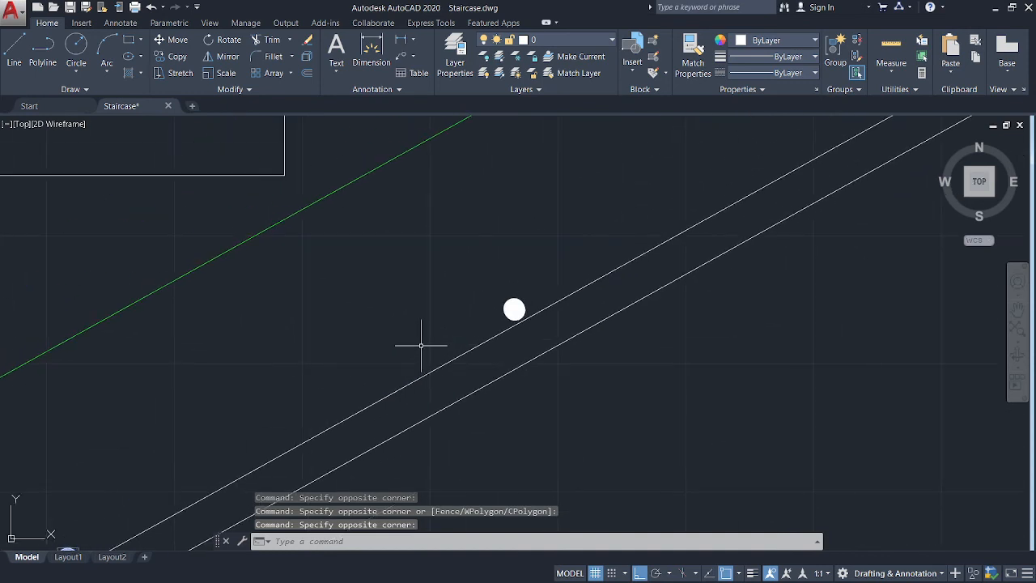
scroll(522, 314, up, 4)
click(513, 303)
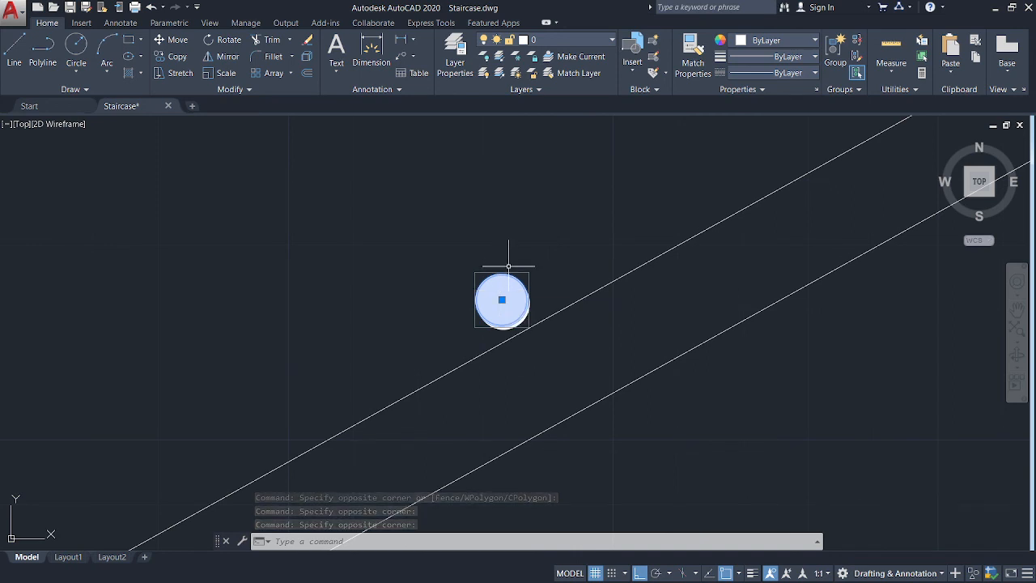
middle_drag(504, 255, 234, 493)
scroll(433, 356, down, 5)
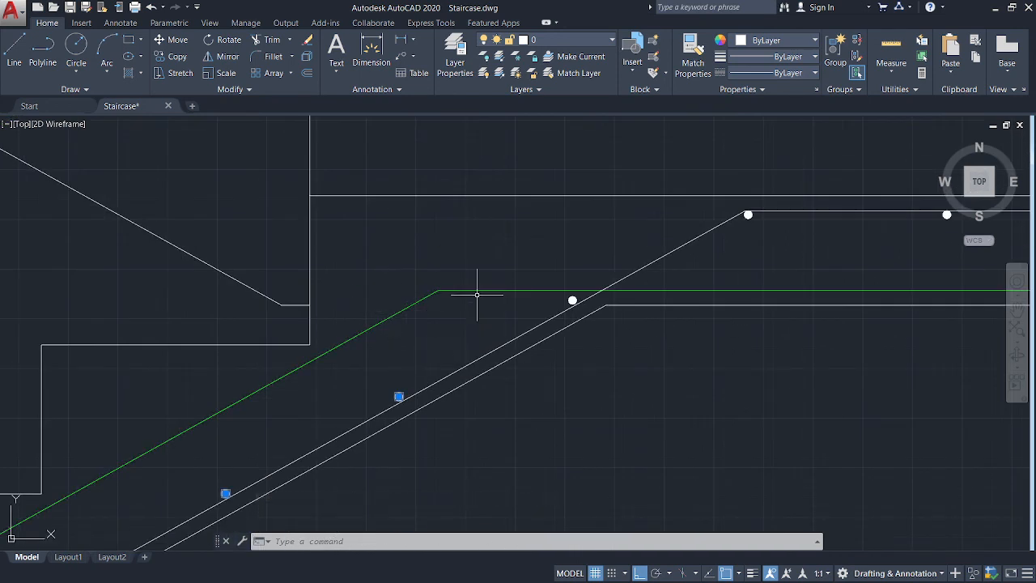
scroll(542, 300, up, 4)
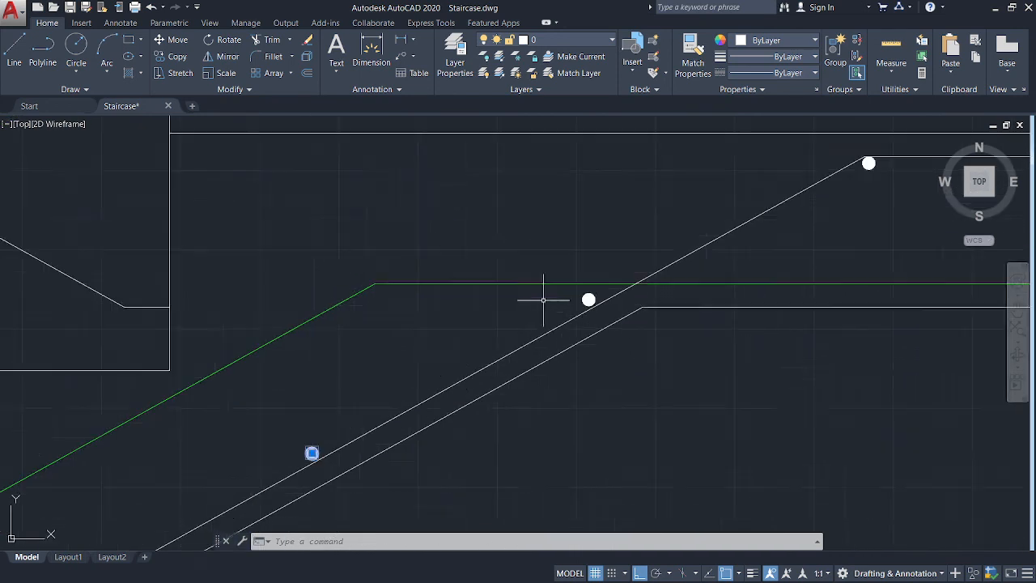
click(613, 297)
scroll(507, 318, down, 8)
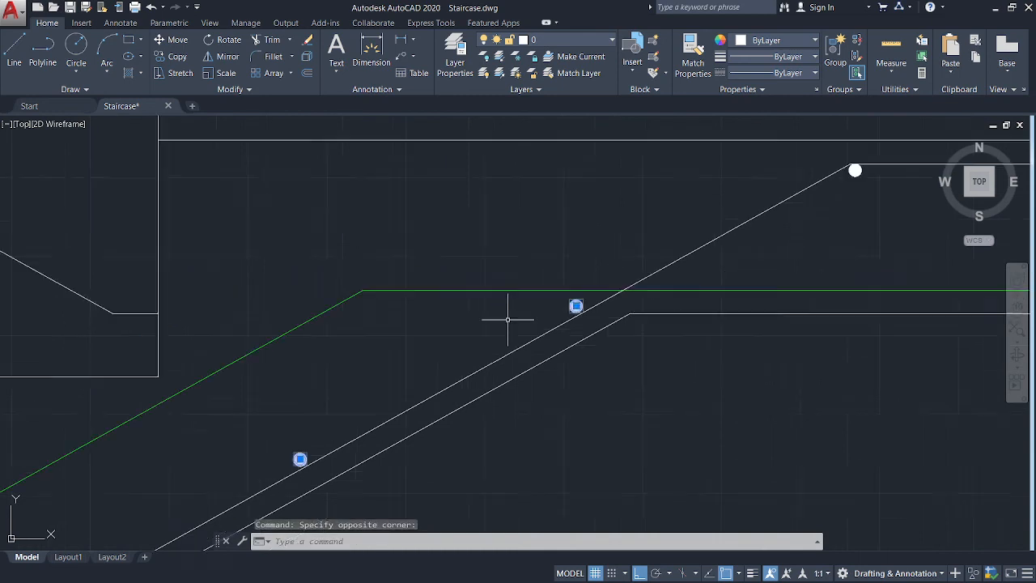
middle_drag(362, 351, 561, 287)
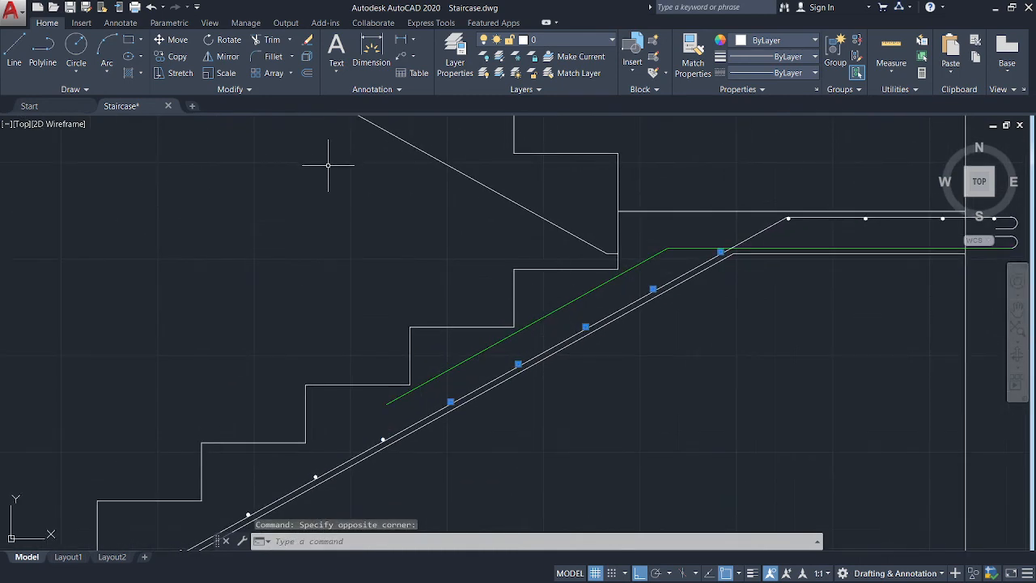
click(165, 59)
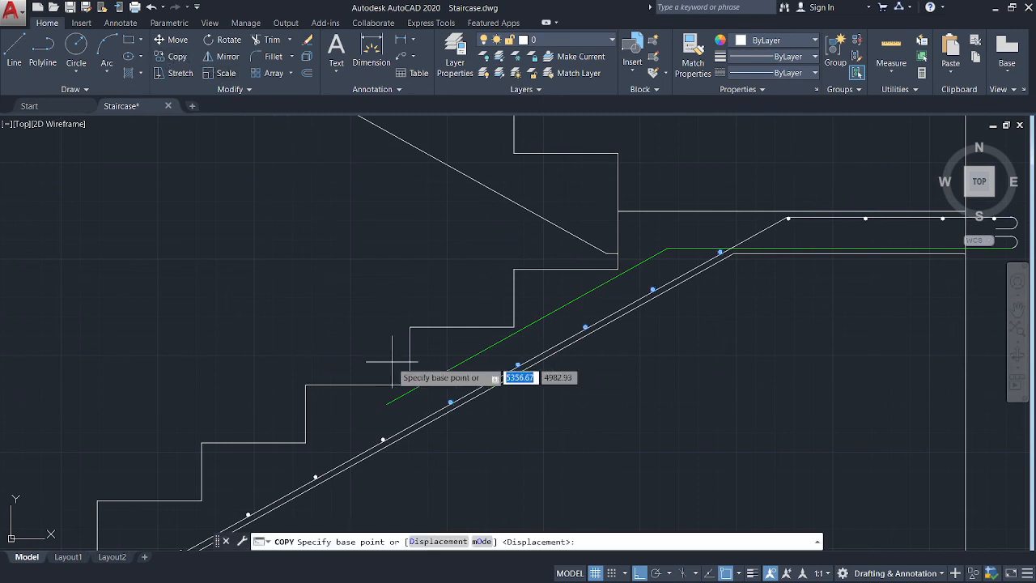
scroll(370, 405, up, 6)
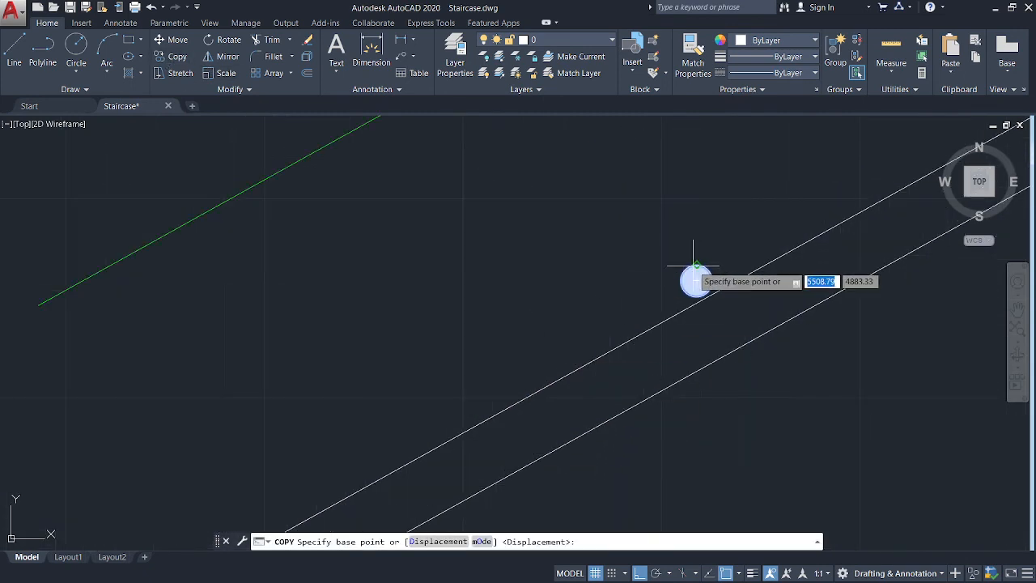
click(695, 266)
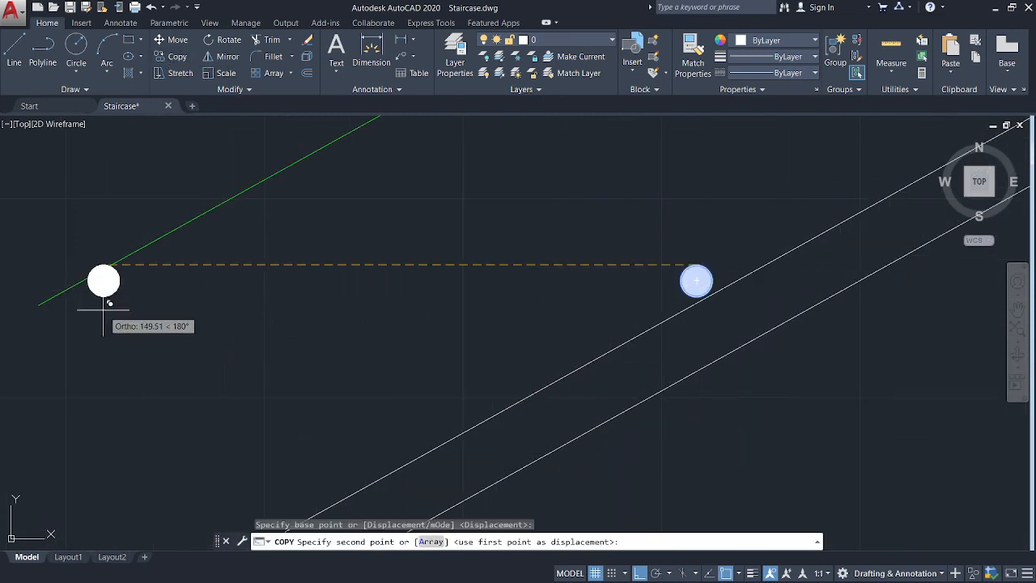
scroll(107, 311, down, 5)
scroll(108, 303, up, 4)
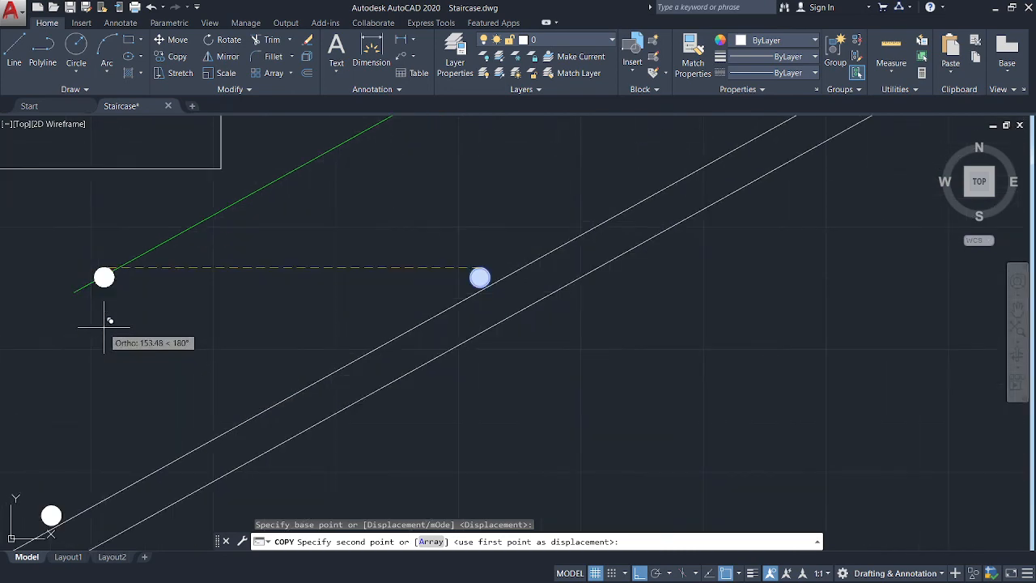
scroll(112, 274, up, 10)
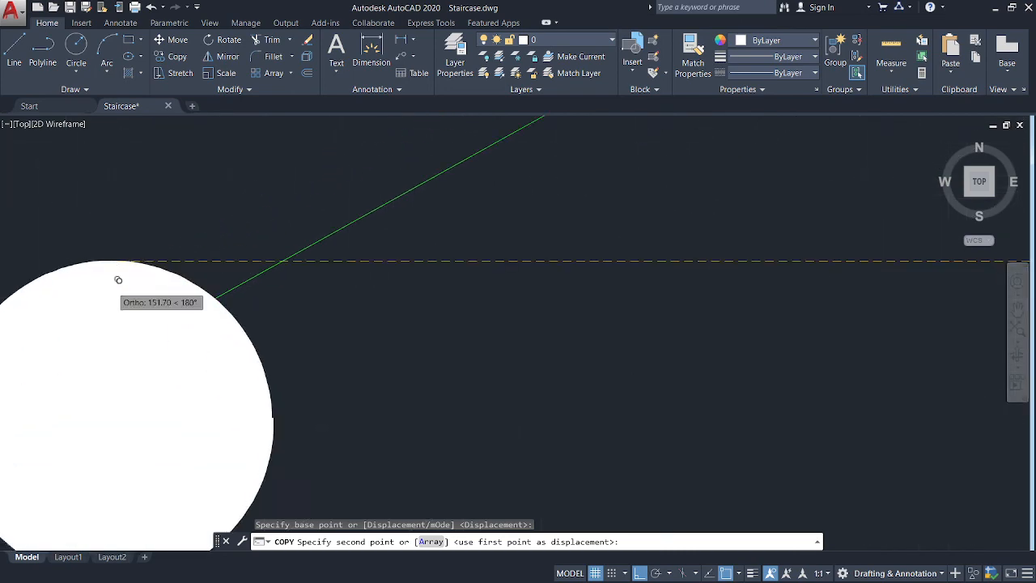
click(332, 295)
scroll(347, 305, down, 8)
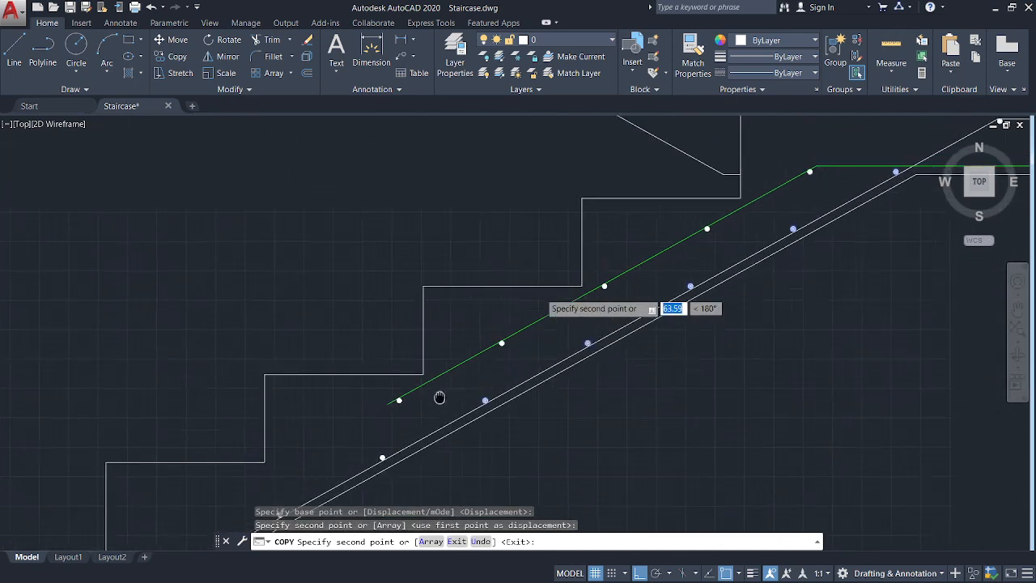
key(Escape)
Copy the four dots of the upper landing's top bar down onto the green bar, offset towards the flight, with Ortho off and a dot's centre as base point.
middle_drag(723, 369, 390, 454)
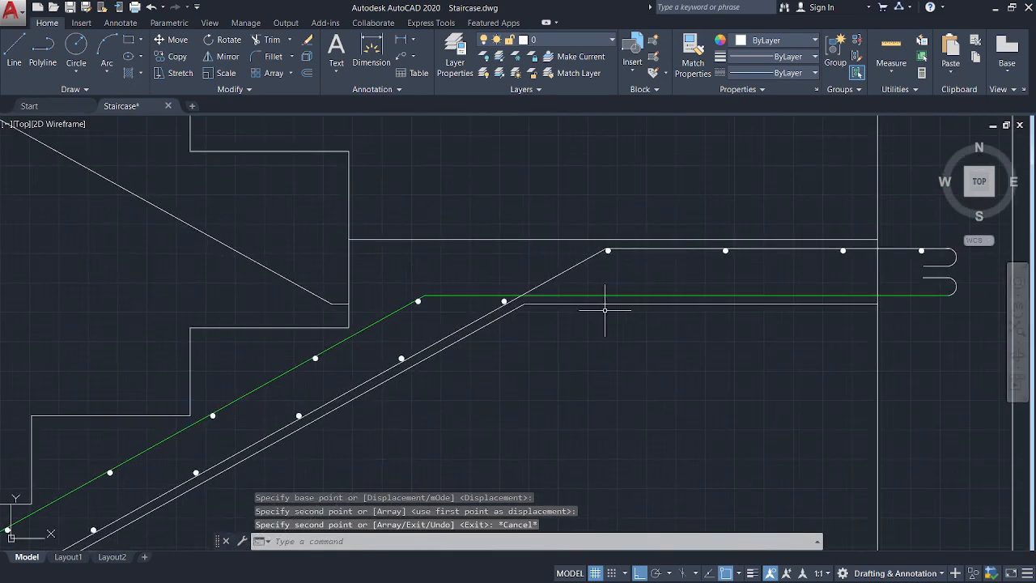
middle_drag(630, 398, 498, 427)
scroll(548, 273, up, 2)
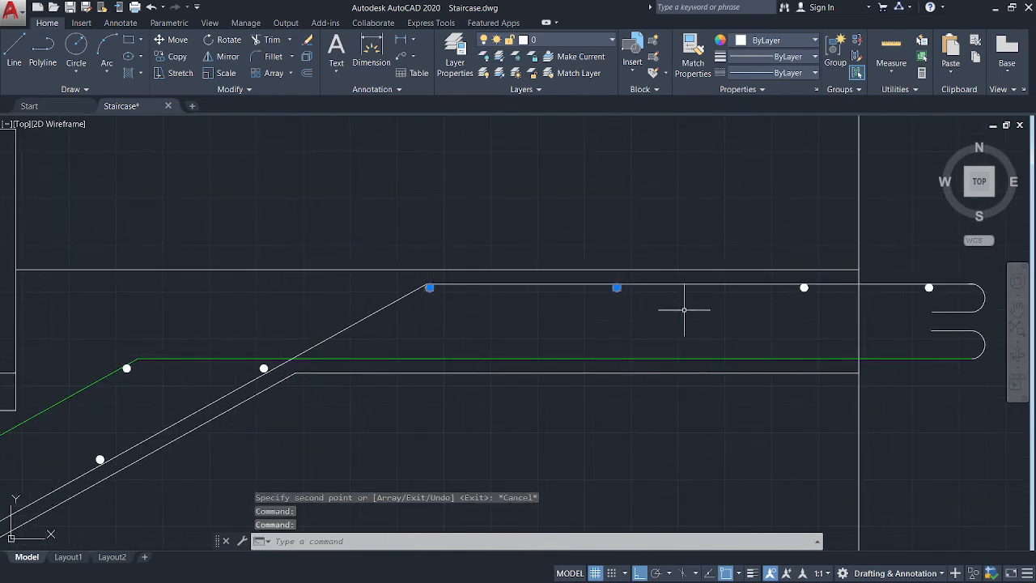
middle_drag(754, 290, 513, 334)
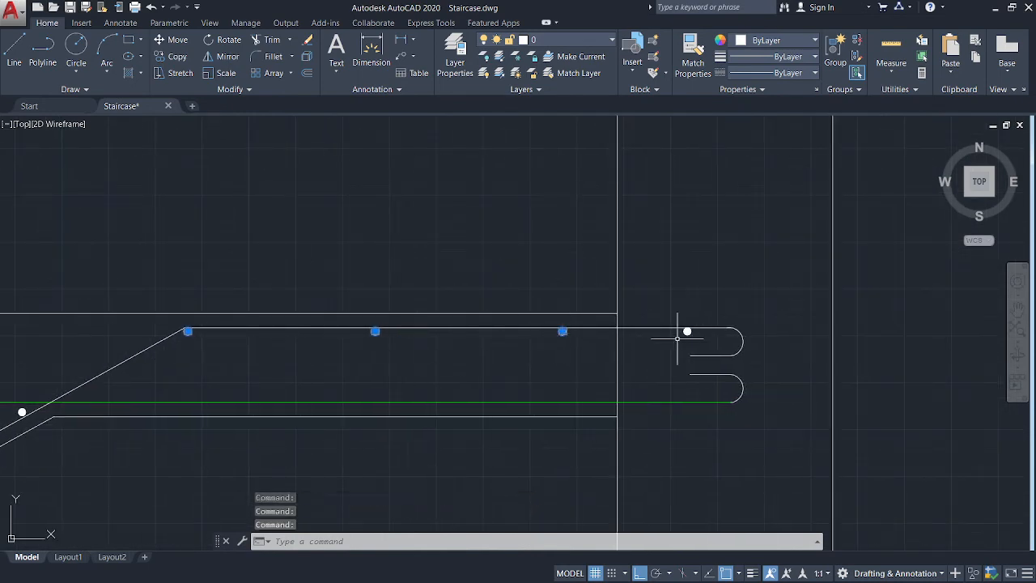
click(703, 352)
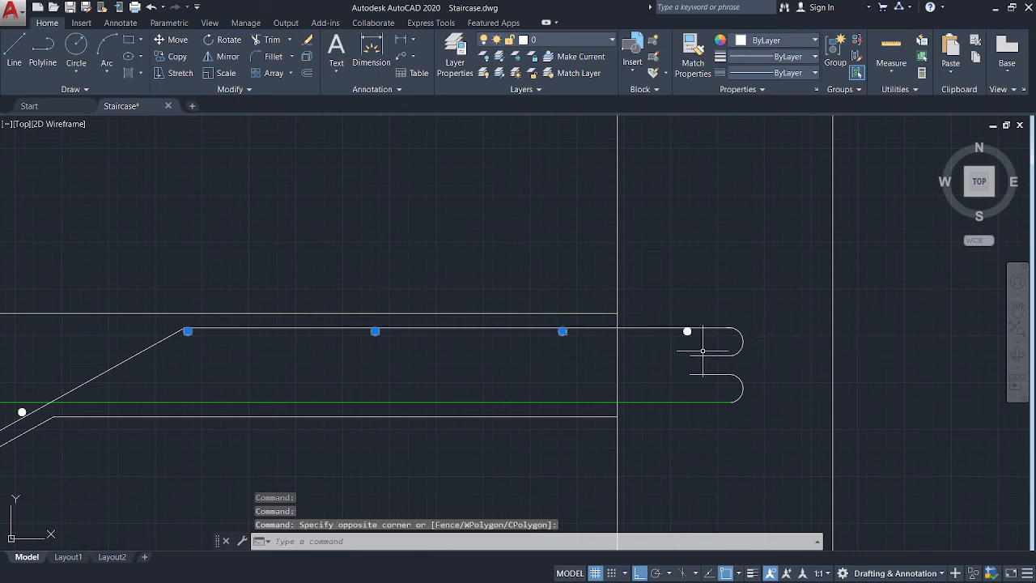
click(178, 58)
scroll(190, 344, up, 4)
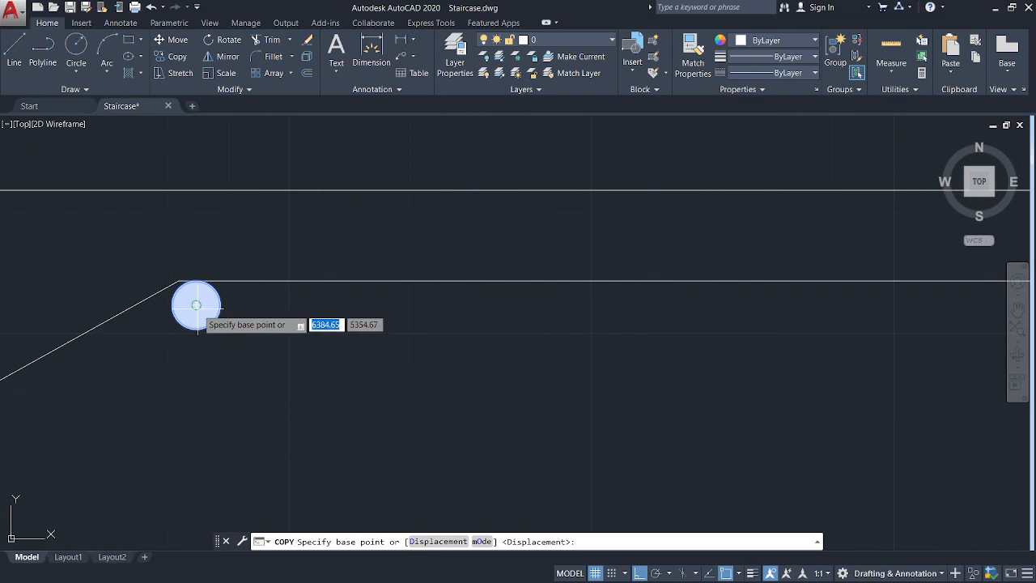
click(196, 305)
scroll(203, 388, down, 5)
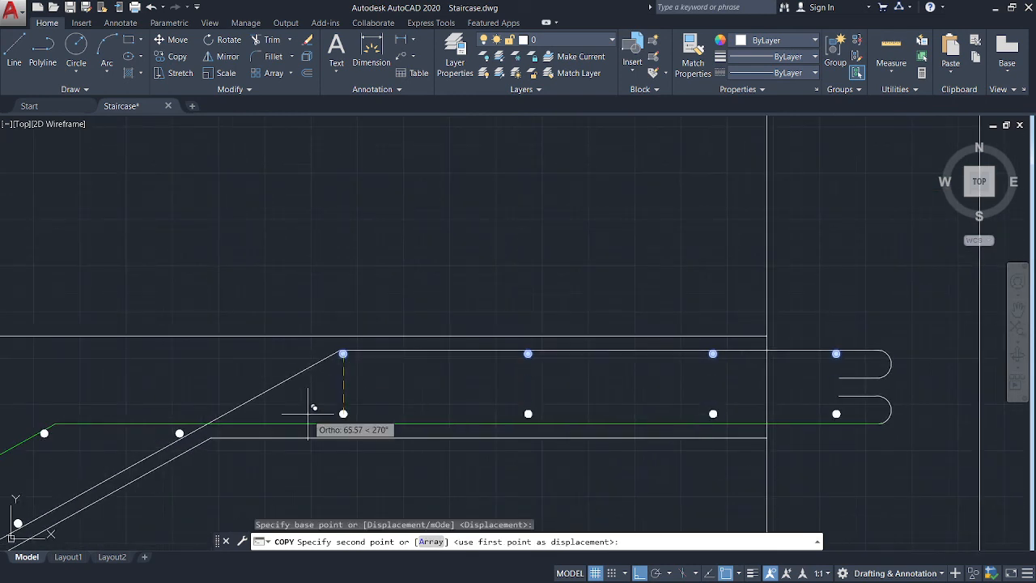
scroll(258, 415, up, 2)
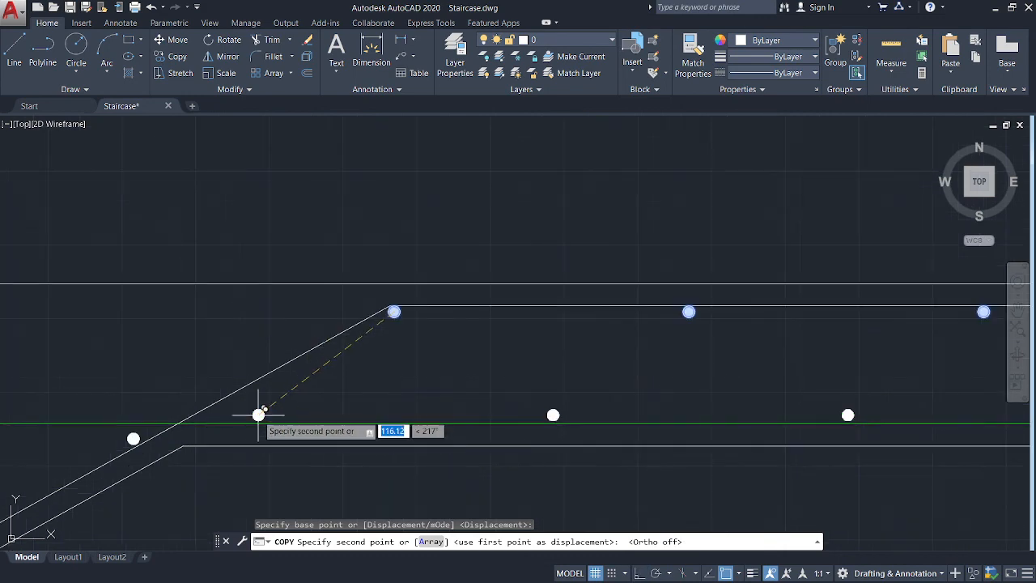
click(252, 416)
key(Escape)
scroll(539, 377, down, 4)
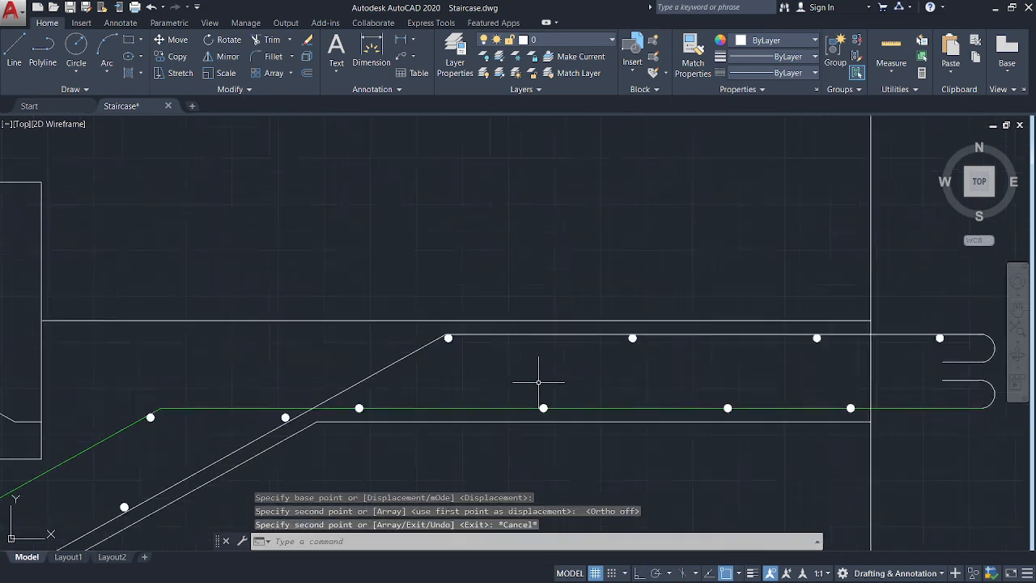
Move the four copied dots up from their lower edge to their centre so that they rest on the landing's green bar.
scroll(297, 432, up, 5)
scroll(534, 429, down, 2)
middle_drag(555, 428, 273, 418)
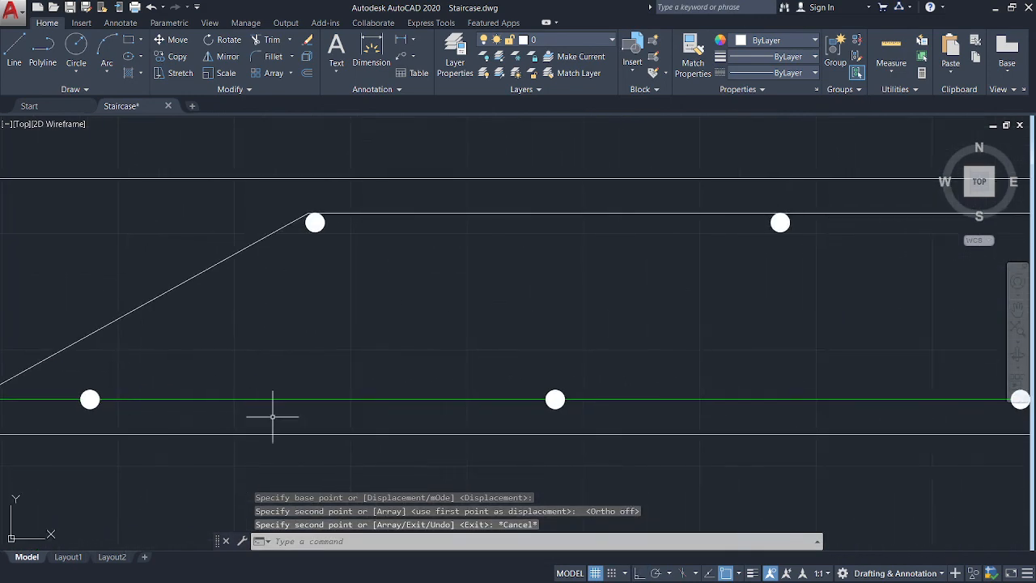
middle_drag(732, 418, 403, 382)
scroll(845, 385, down, 4)
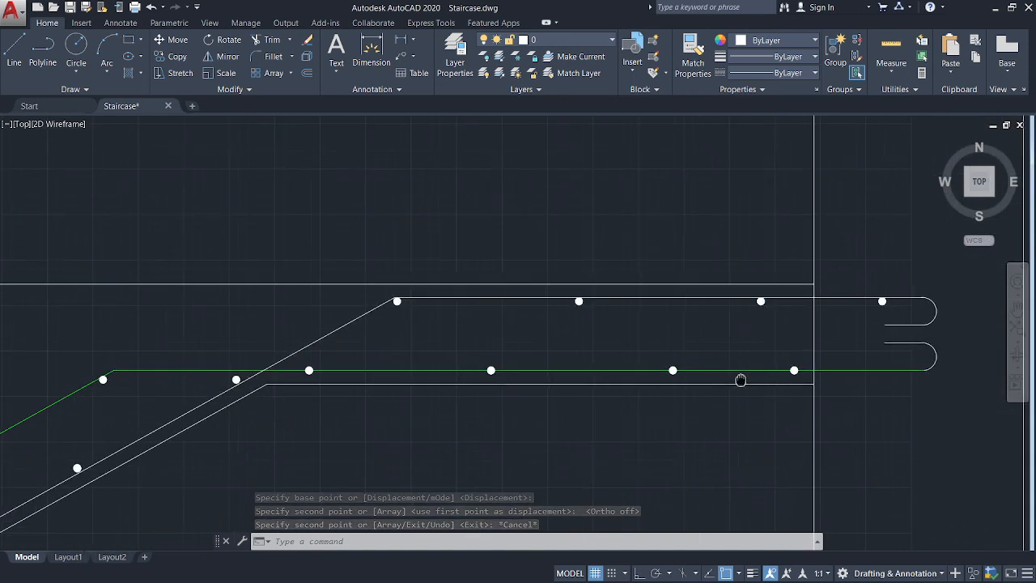
scroll(856, 379, up, 4)
click(881, 384)
middle_drag(224, 374, 717, 382)
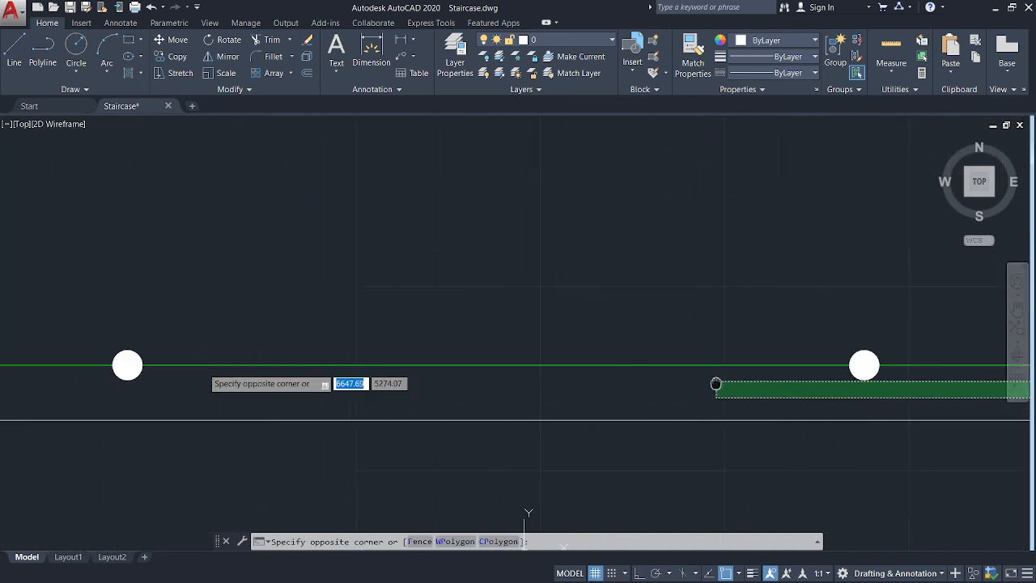
scroll(195, 381, down, 4)
middle_drag(195, 382, 566, 381)
scroll(228, 387, up, 4)
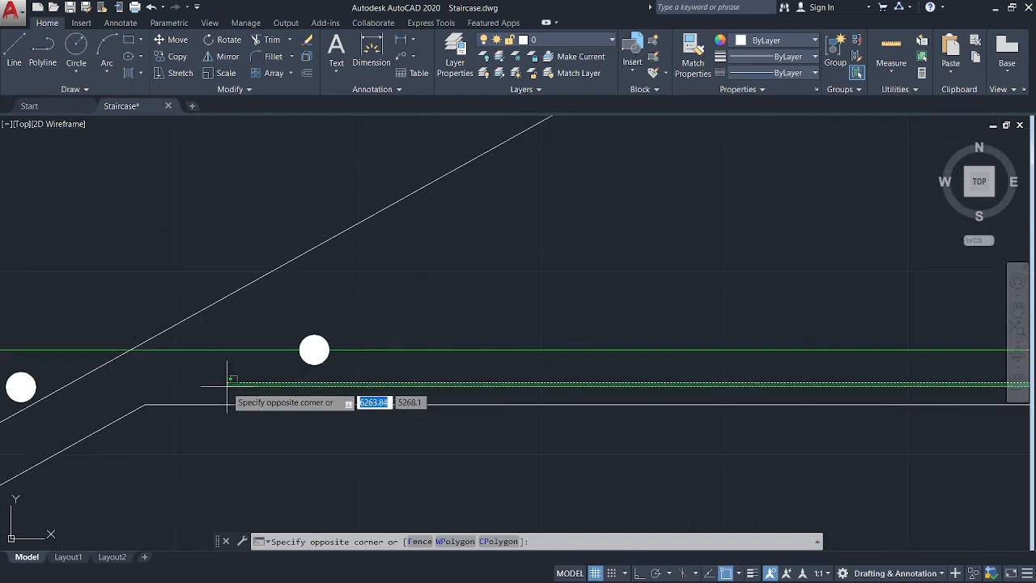
click(297, 360)
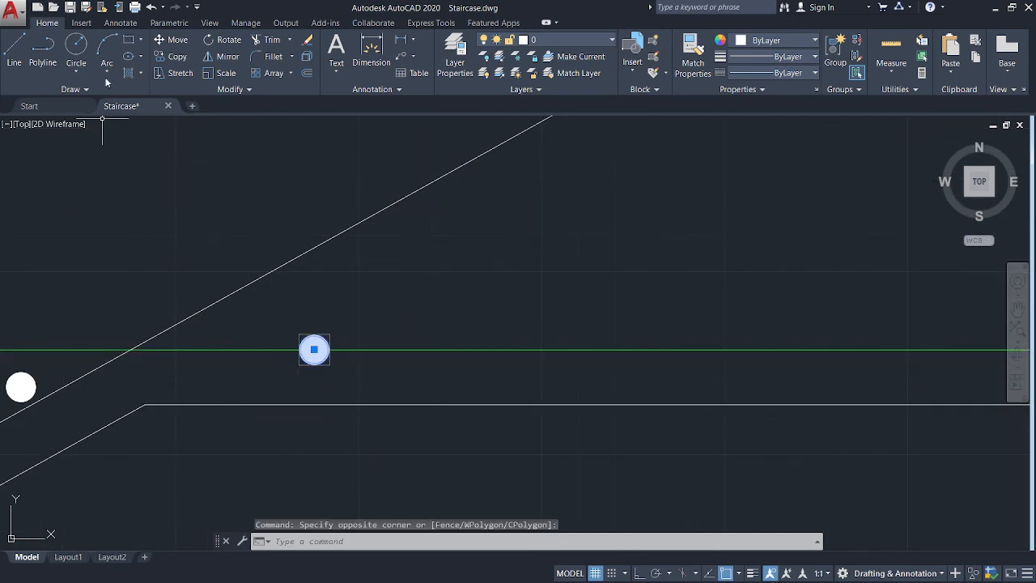
click(184, 46)
scroll(311, 364, up, 4)
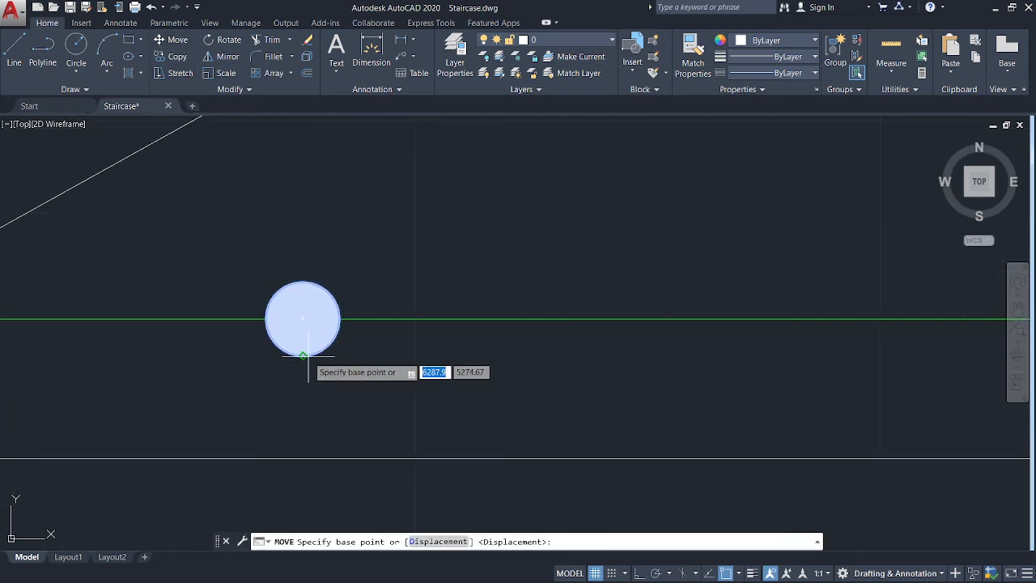
click(301, 353)
click(302, 318)
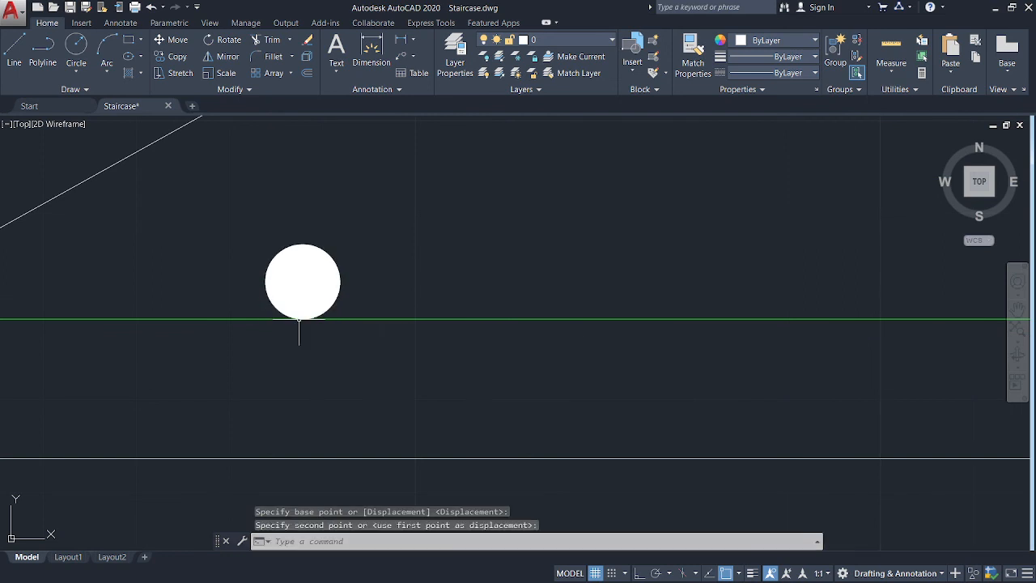
Copy the outermost dot on the landing's green bar along that bar to shortly before its end hook, using its lower edge as base point.
scroll(383, 363, down, 5)
middle_drag(385, 366, 252, 368)
scroll(649, 353, up, 7)
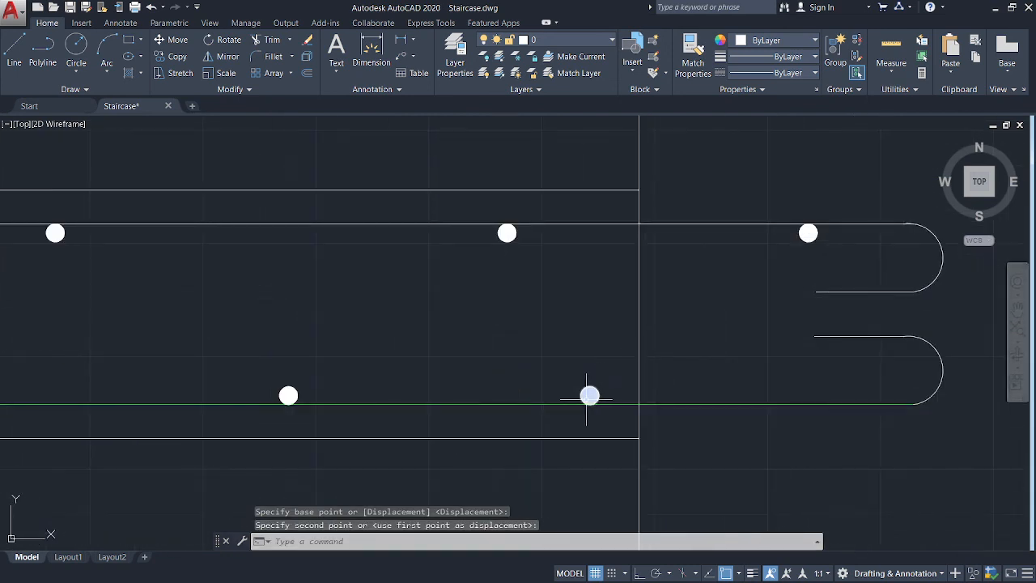
click(433, 331)
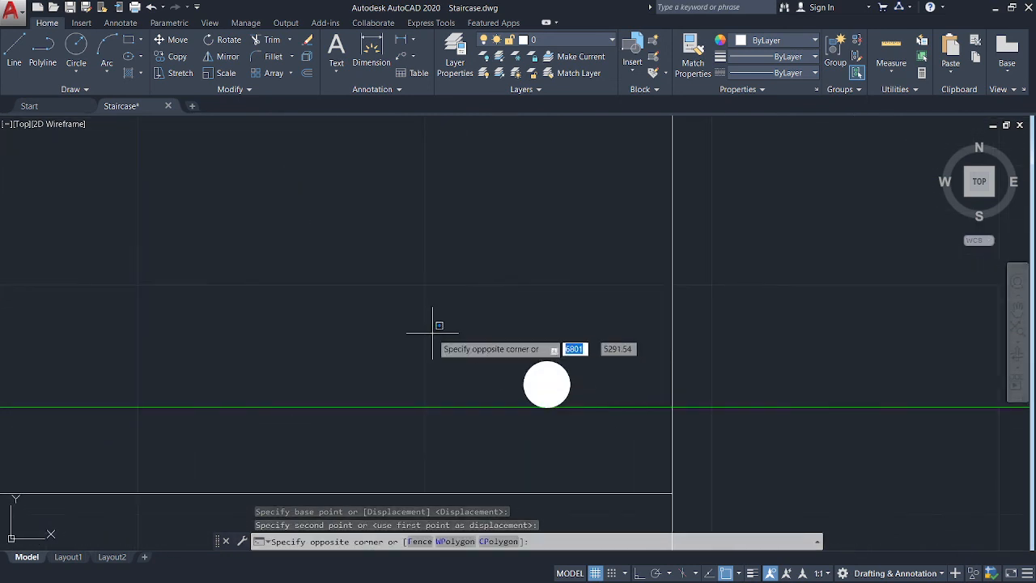
click(577, 405)
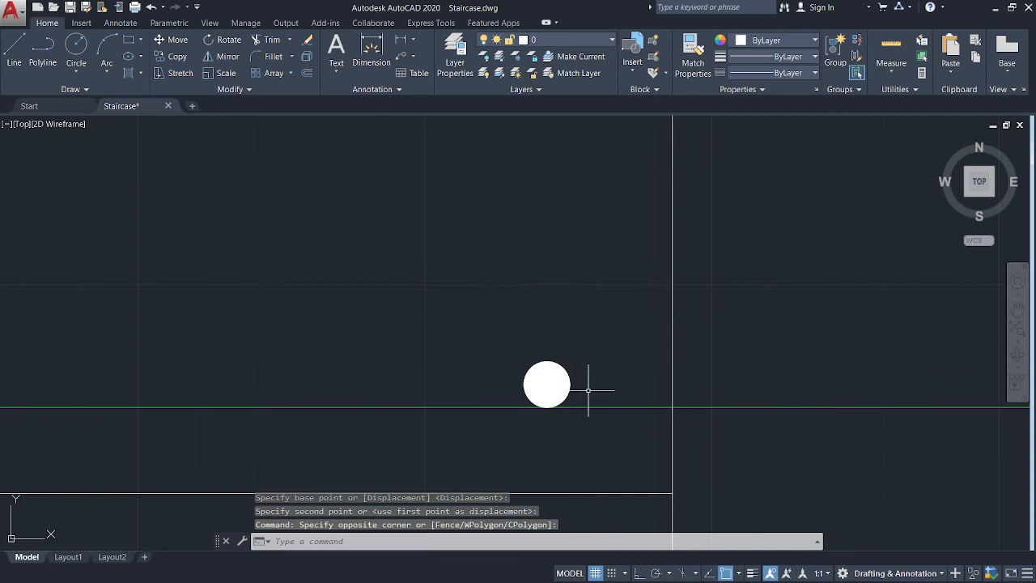
click(173, 58)
click(547, 406)
scroll(791, 389, down, 3)
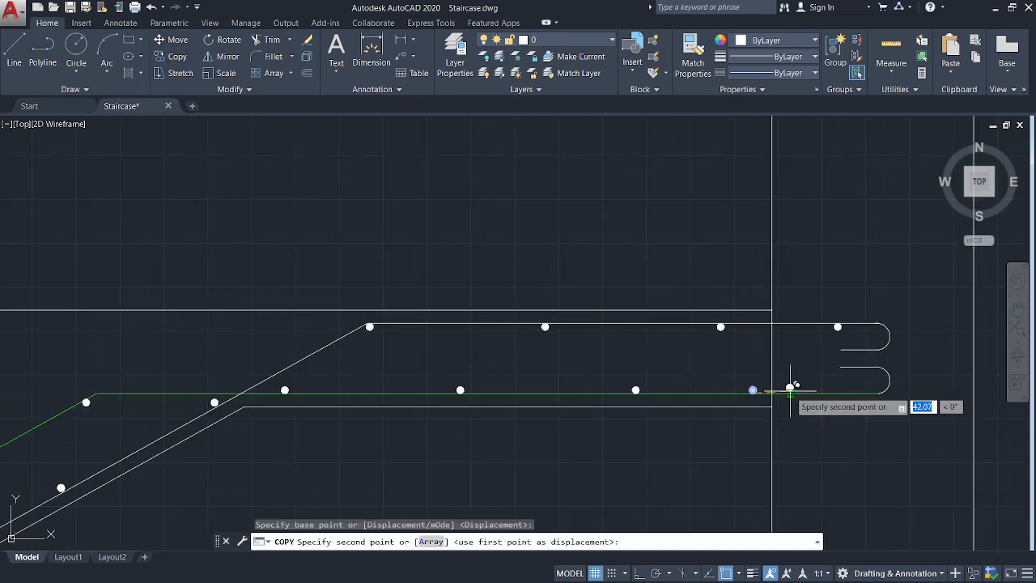
scroll(582, 408, up, 5)
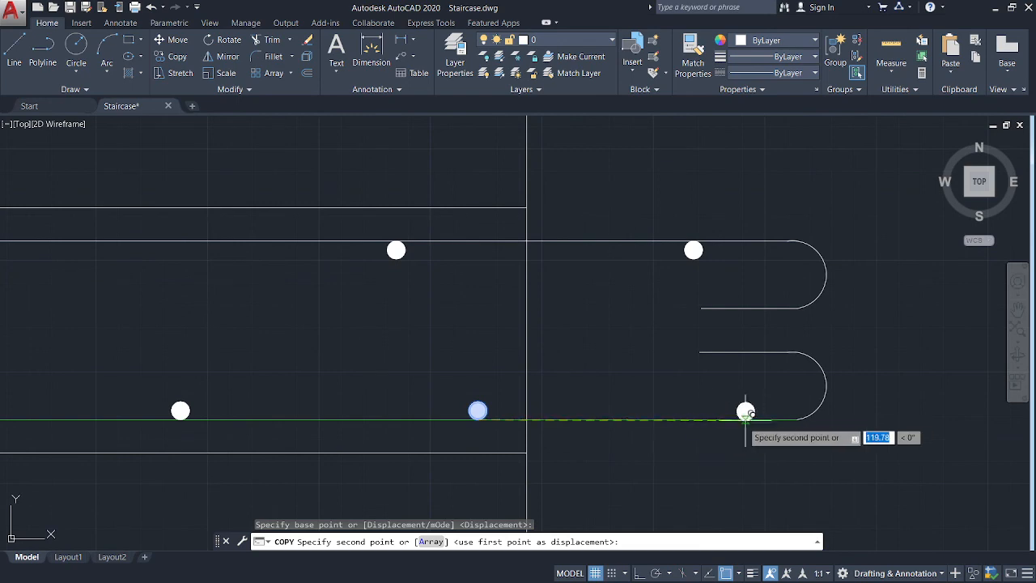
click(734, 420)
key(Escape)
scroll(652, 441, down, 4)
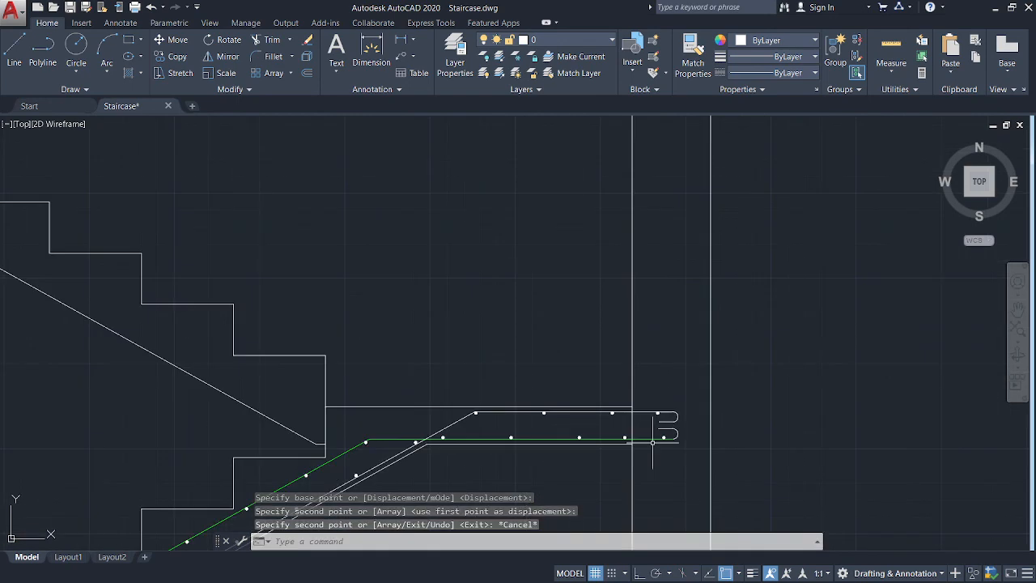
middle_drag(653, 441, 827, 230)
scroll(578, 364, down, 3)
middle_drag(577, 364, 679, 283)
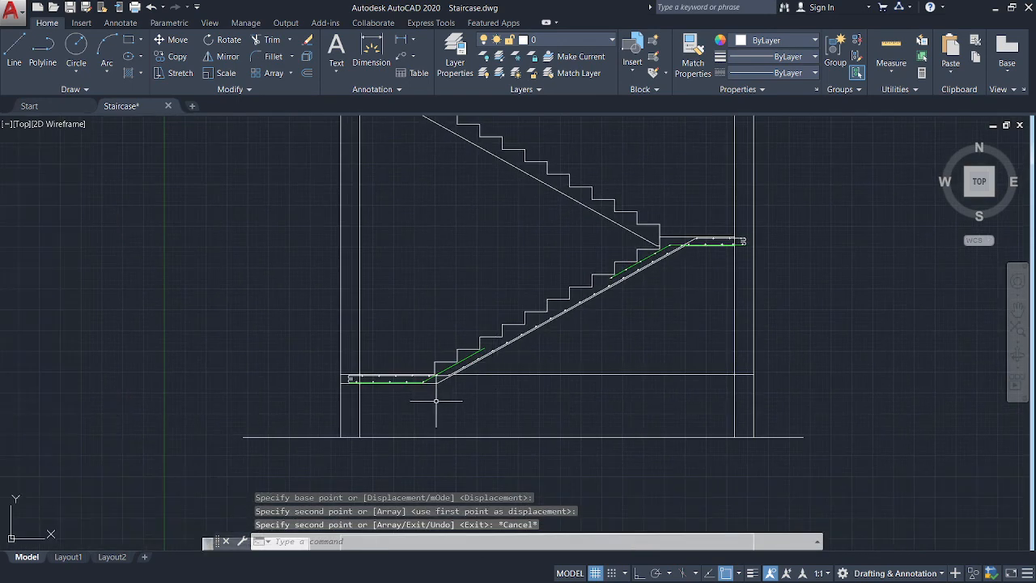
scroll(436, 400, up, 4)
middle_drag(539, 378, 523, 433)
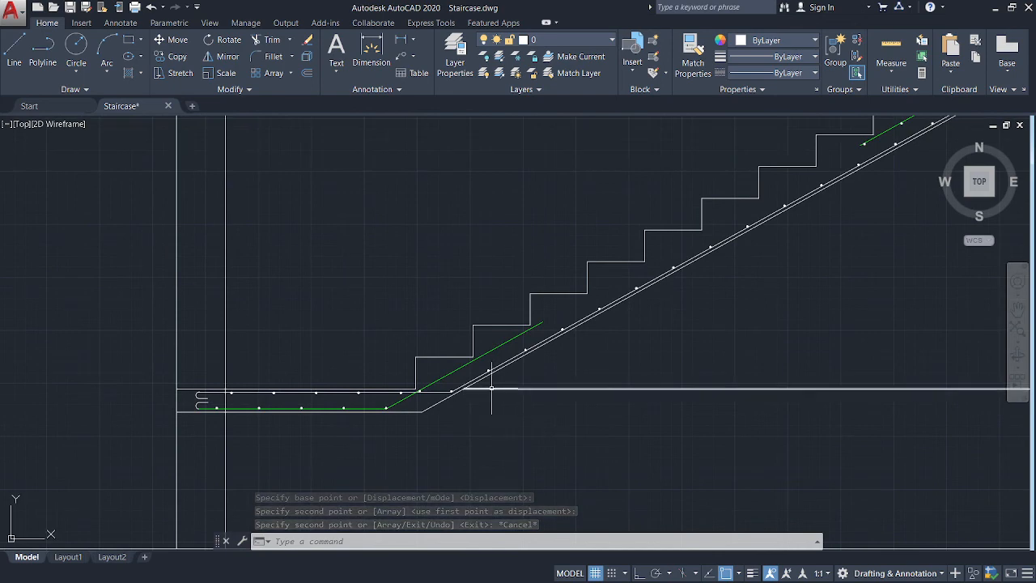
middle_drag(694, 385, 518, 432)
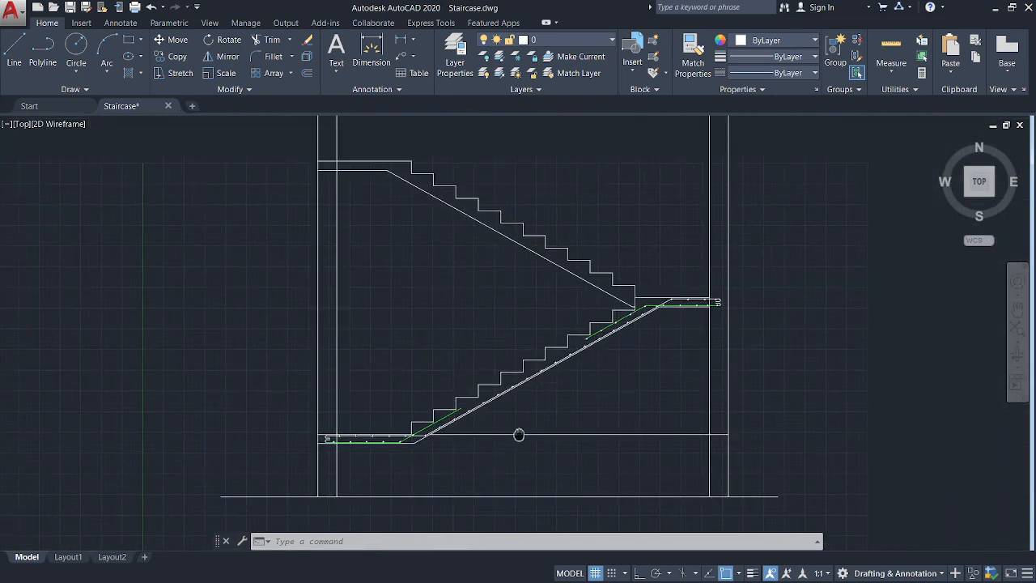